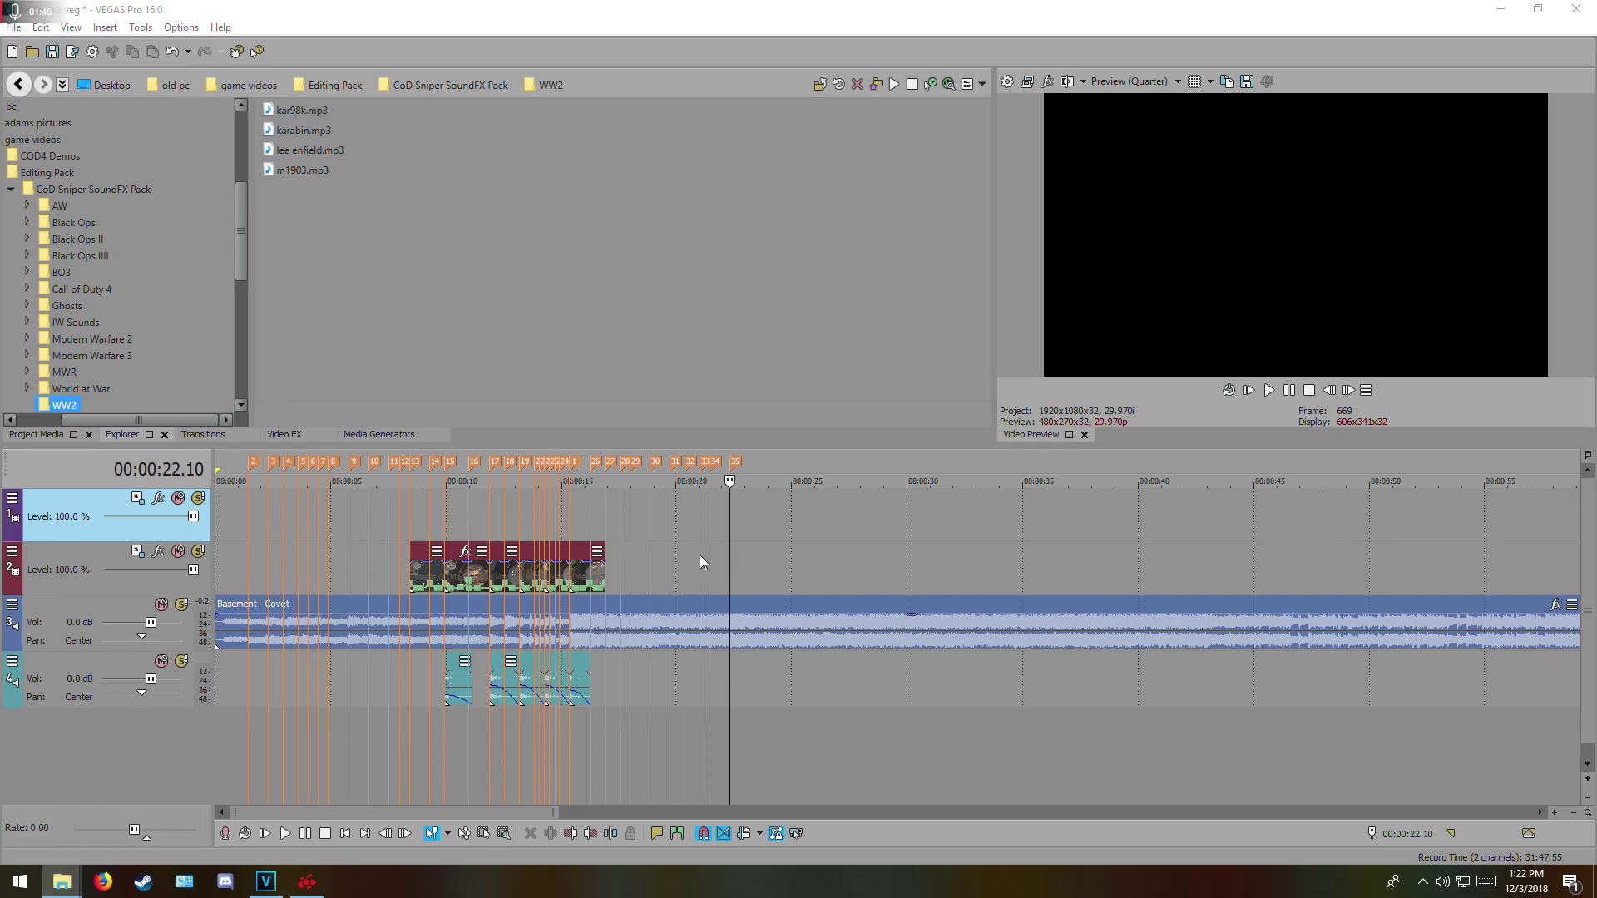
# - Examine the song's waveform after the last clip and past marker 35 for the next beats
pyautogui.scroll(3, 700, 555)
pyautogui.click(559, 514)
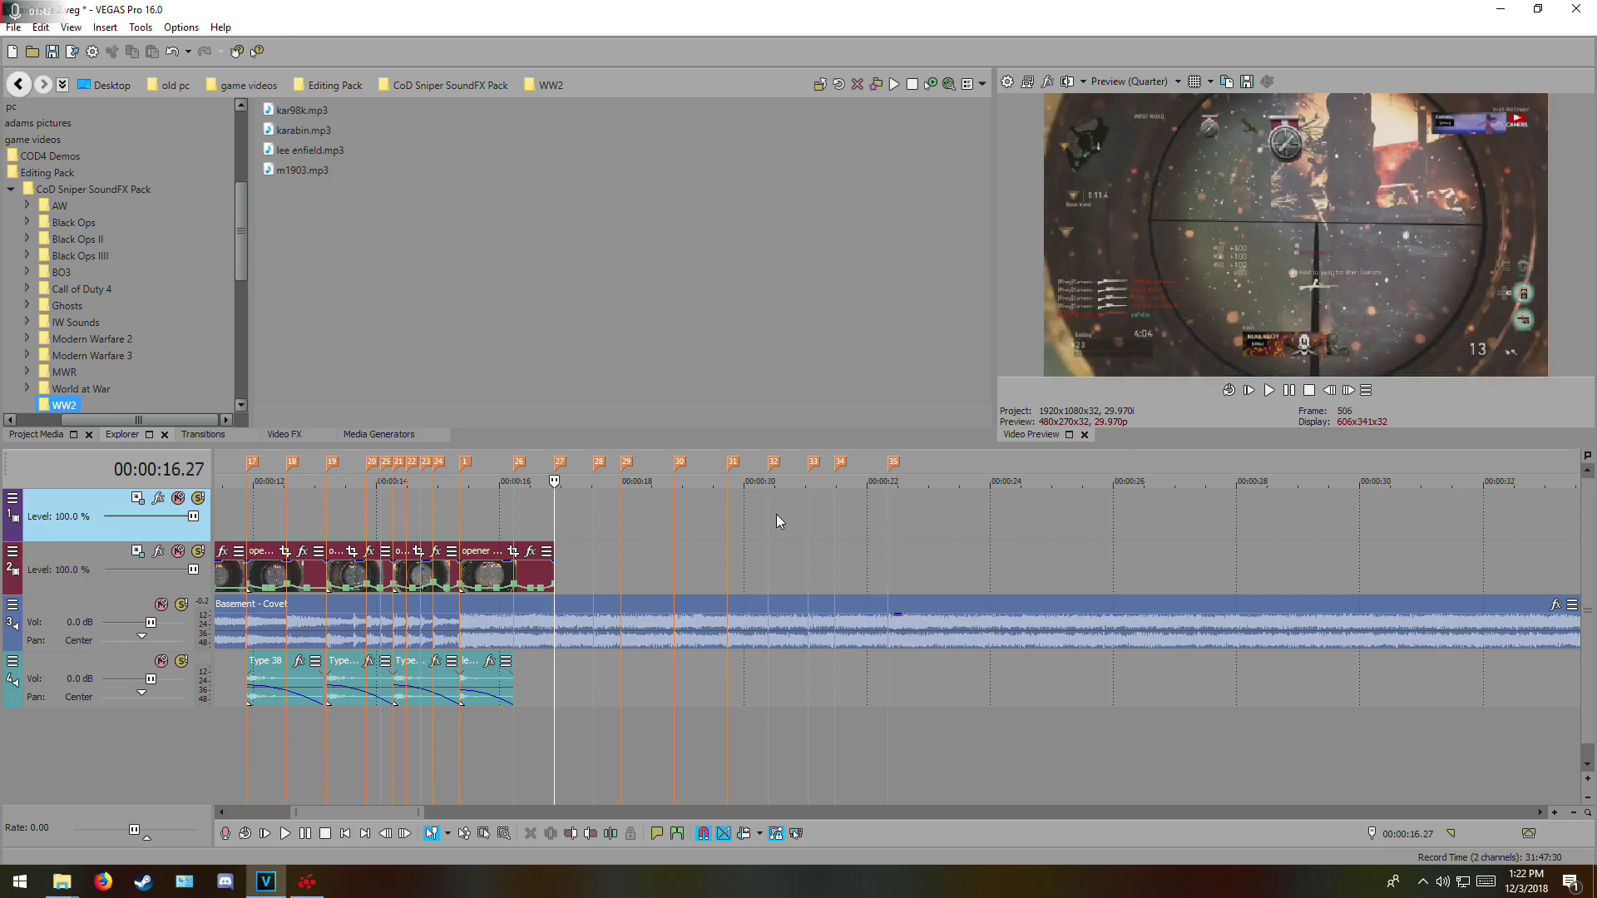
pyautogui.scroll(2, 611, 532)
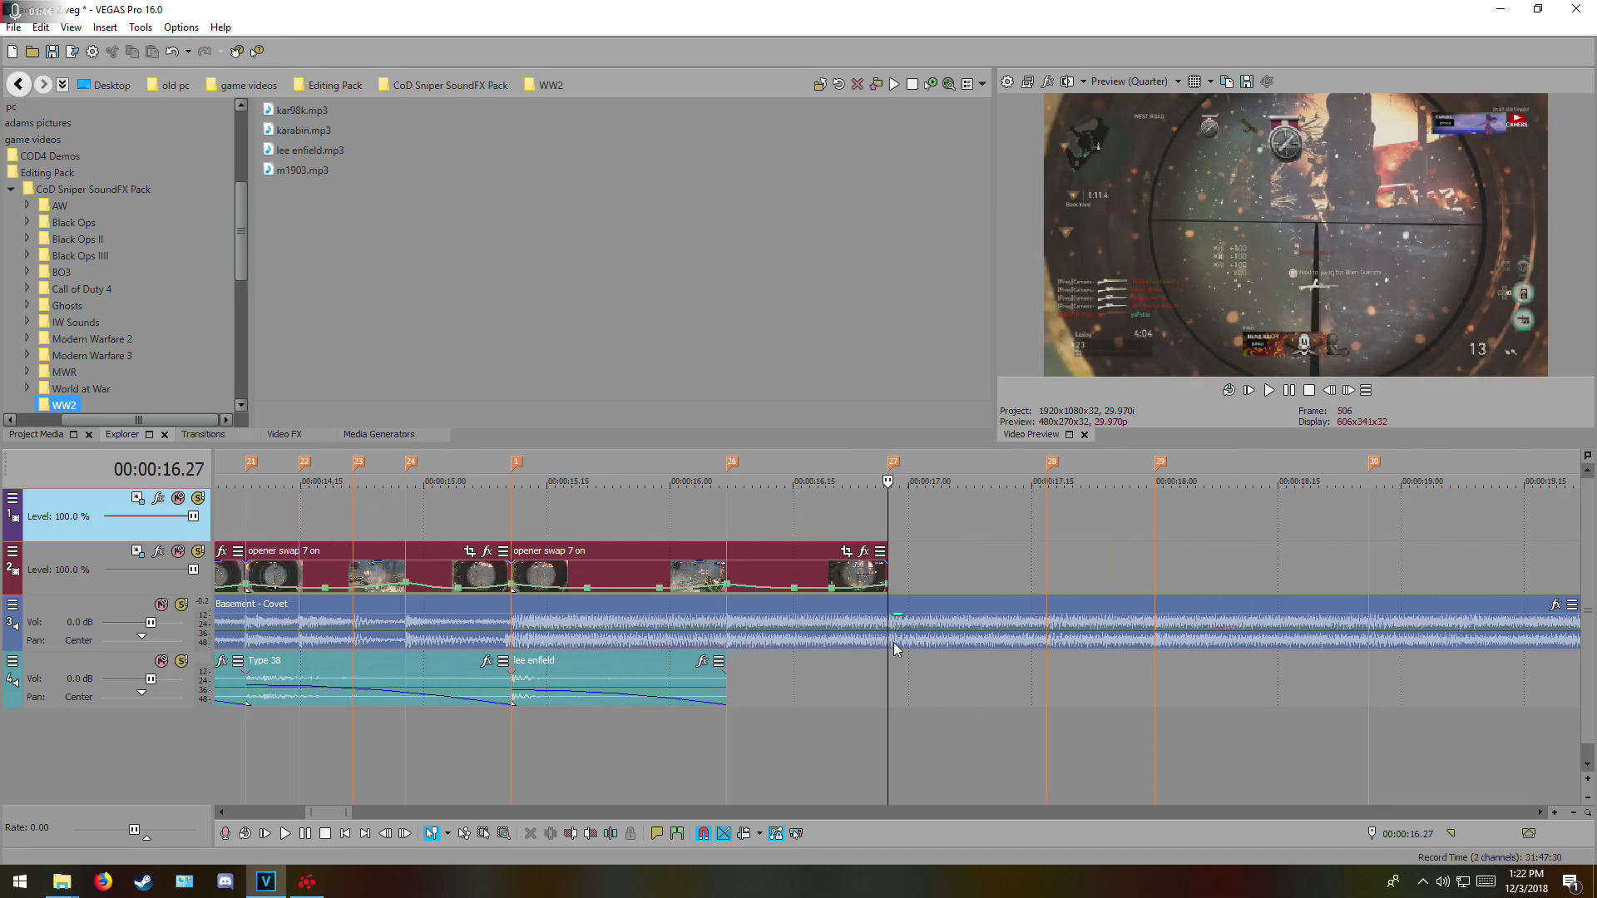
pyautogui.scroll(-5, 893, 642)
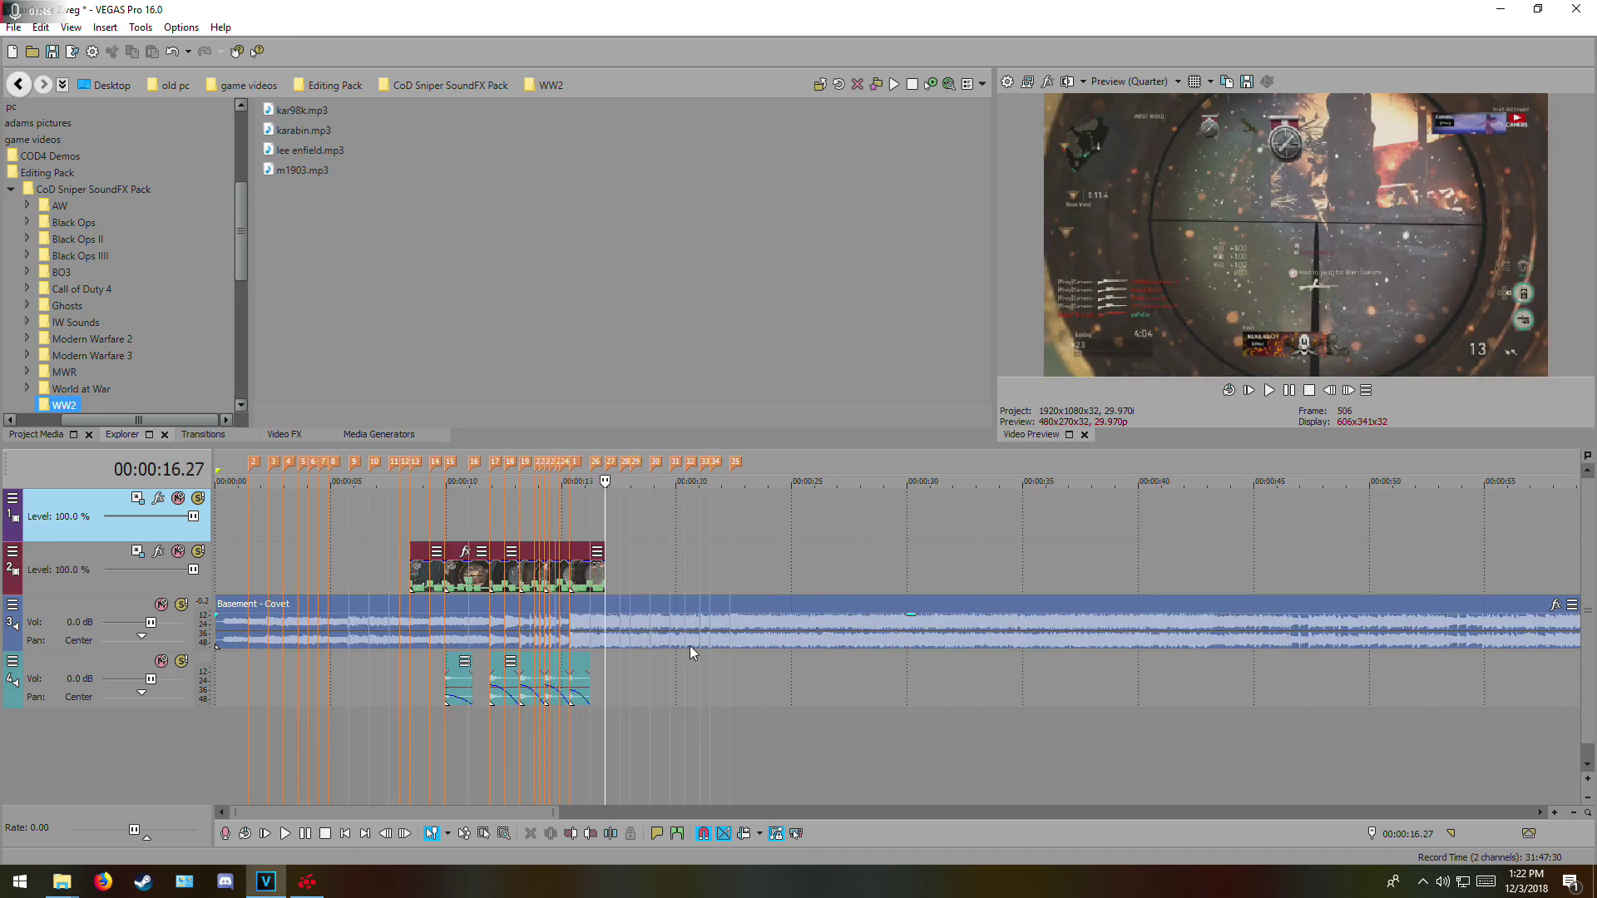
pyautogui.click(729, 625)
pyautogui.scroll(3, 728, 626)
pyautogui.scroll(1, 961, 644)
pyautogui.scroll(-1, 867, 650)
pyautogui.scroll(-2, 866, 650)
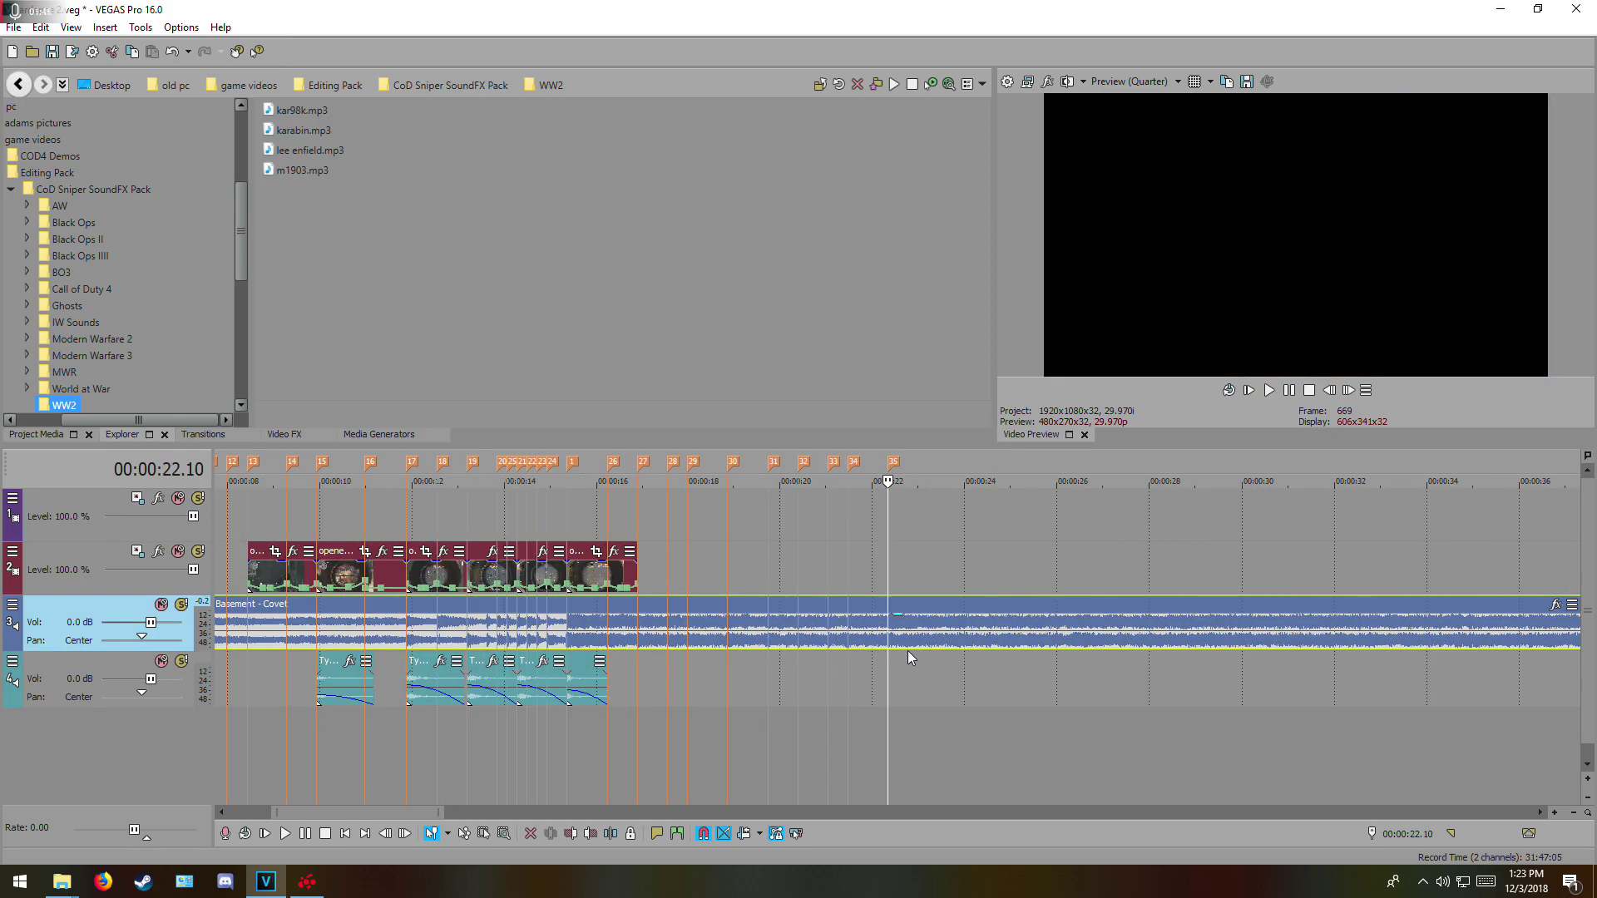
pyautogui.click(987, 633)
pyautogui.scroll(6, 987, 634)
pyautogui.scroll(1, 910, 641)
pyautogui.scroll(-3, 898, 638)
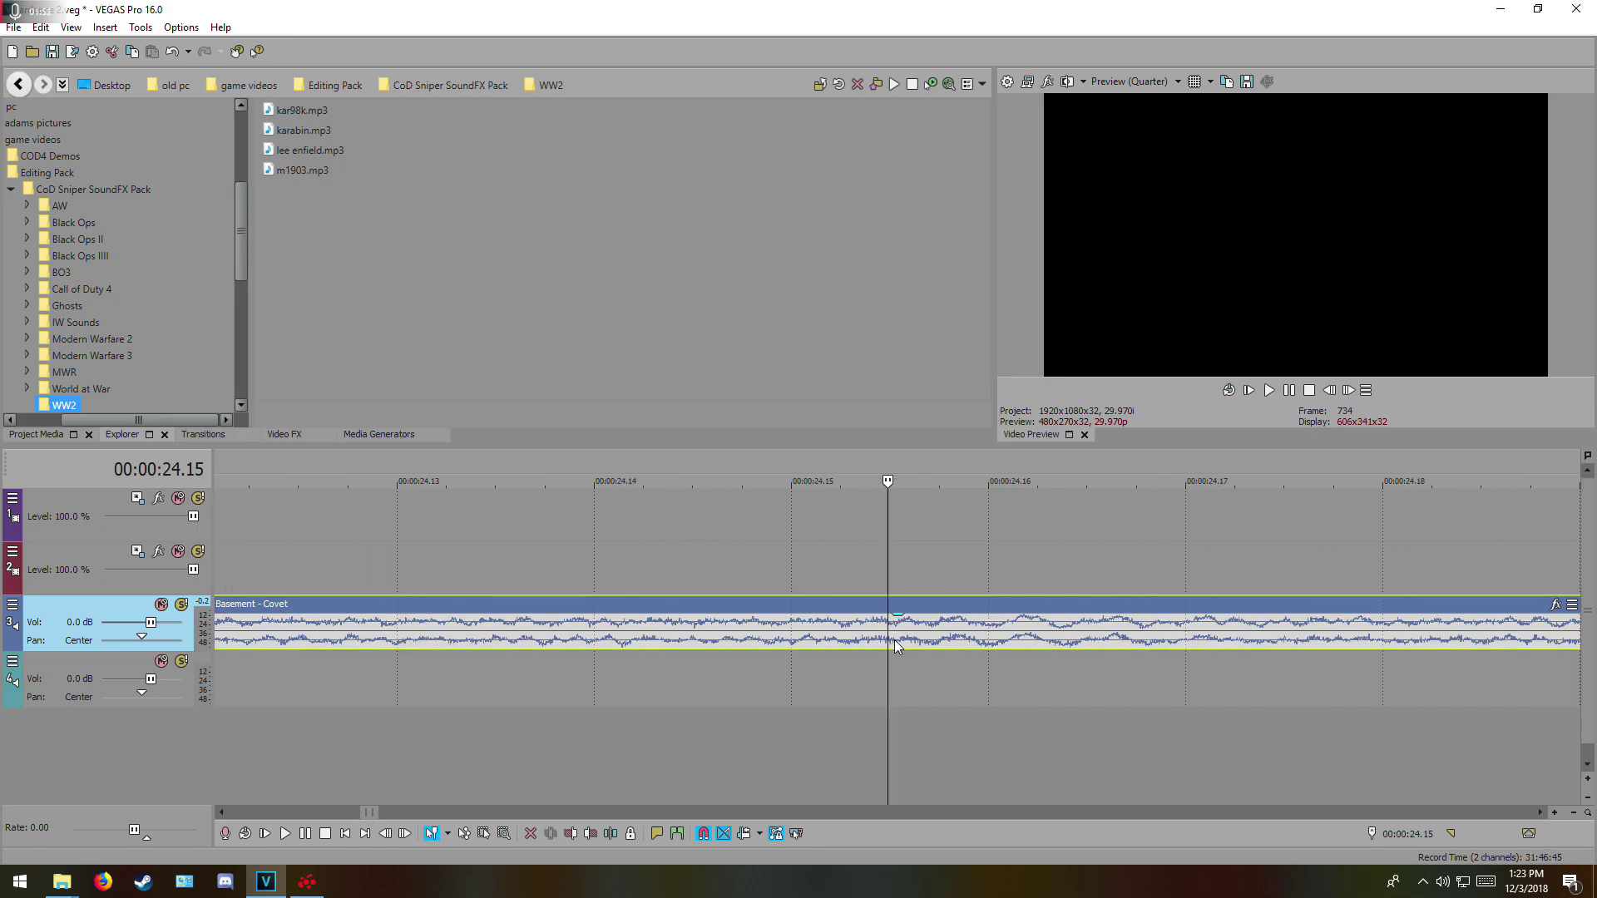
pyautogui.scroll(-5, 894, 639)
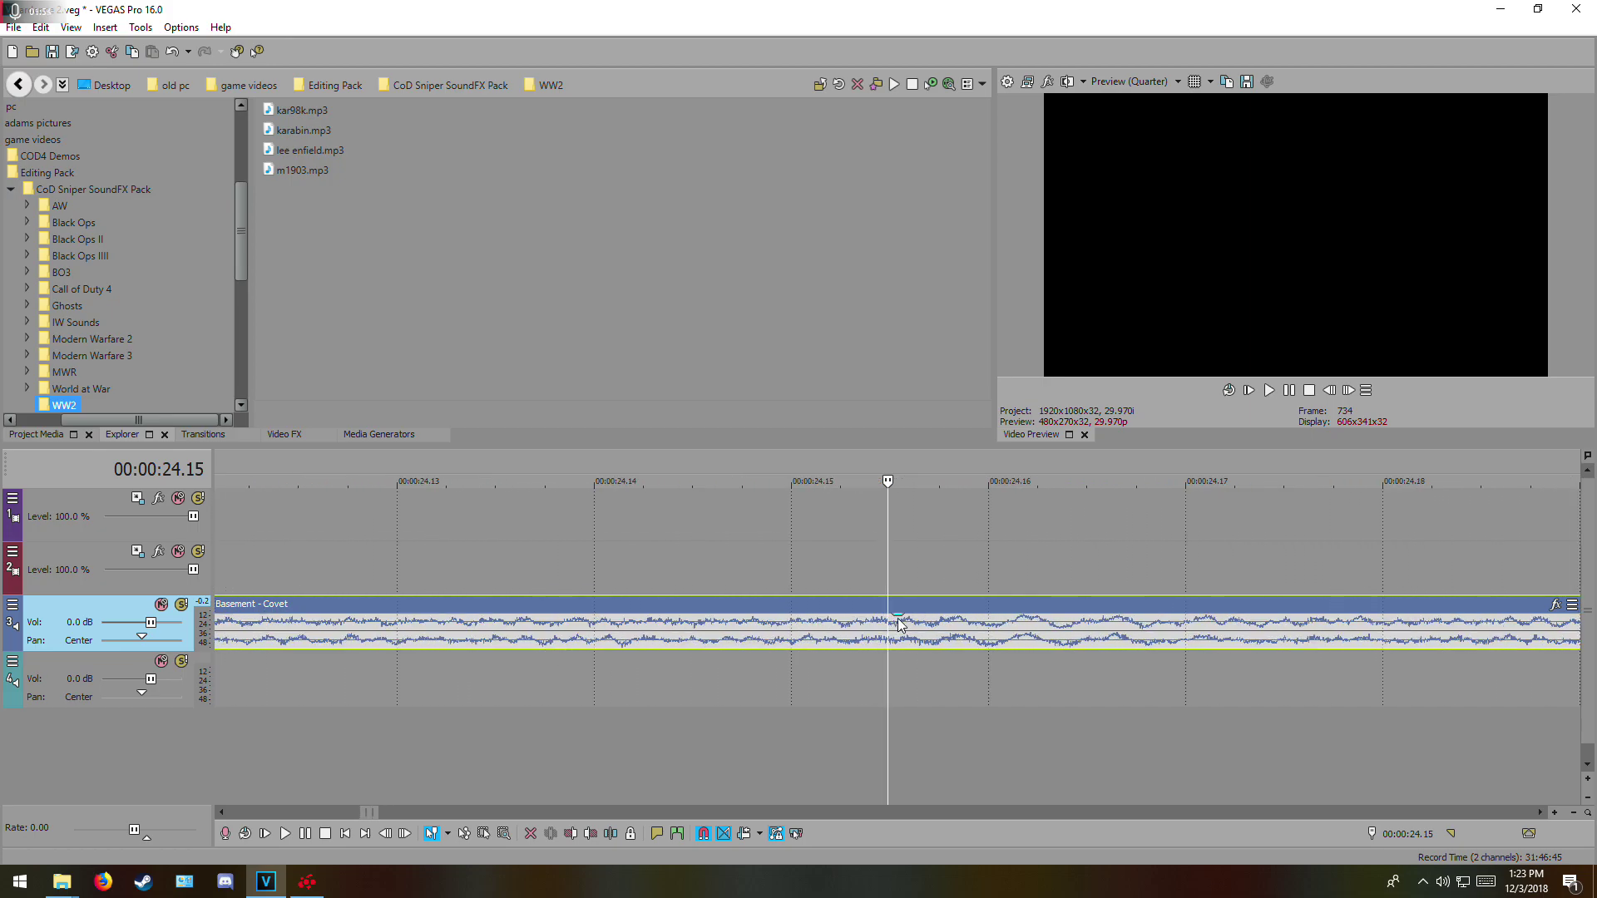
# - Play the song from the last marker and place a new marker at the next beat, about 00:00:23.06
pyautogui.click(754, 639)
pyautogui.press('space')
pyautogui.scroll(3, 848, 647)
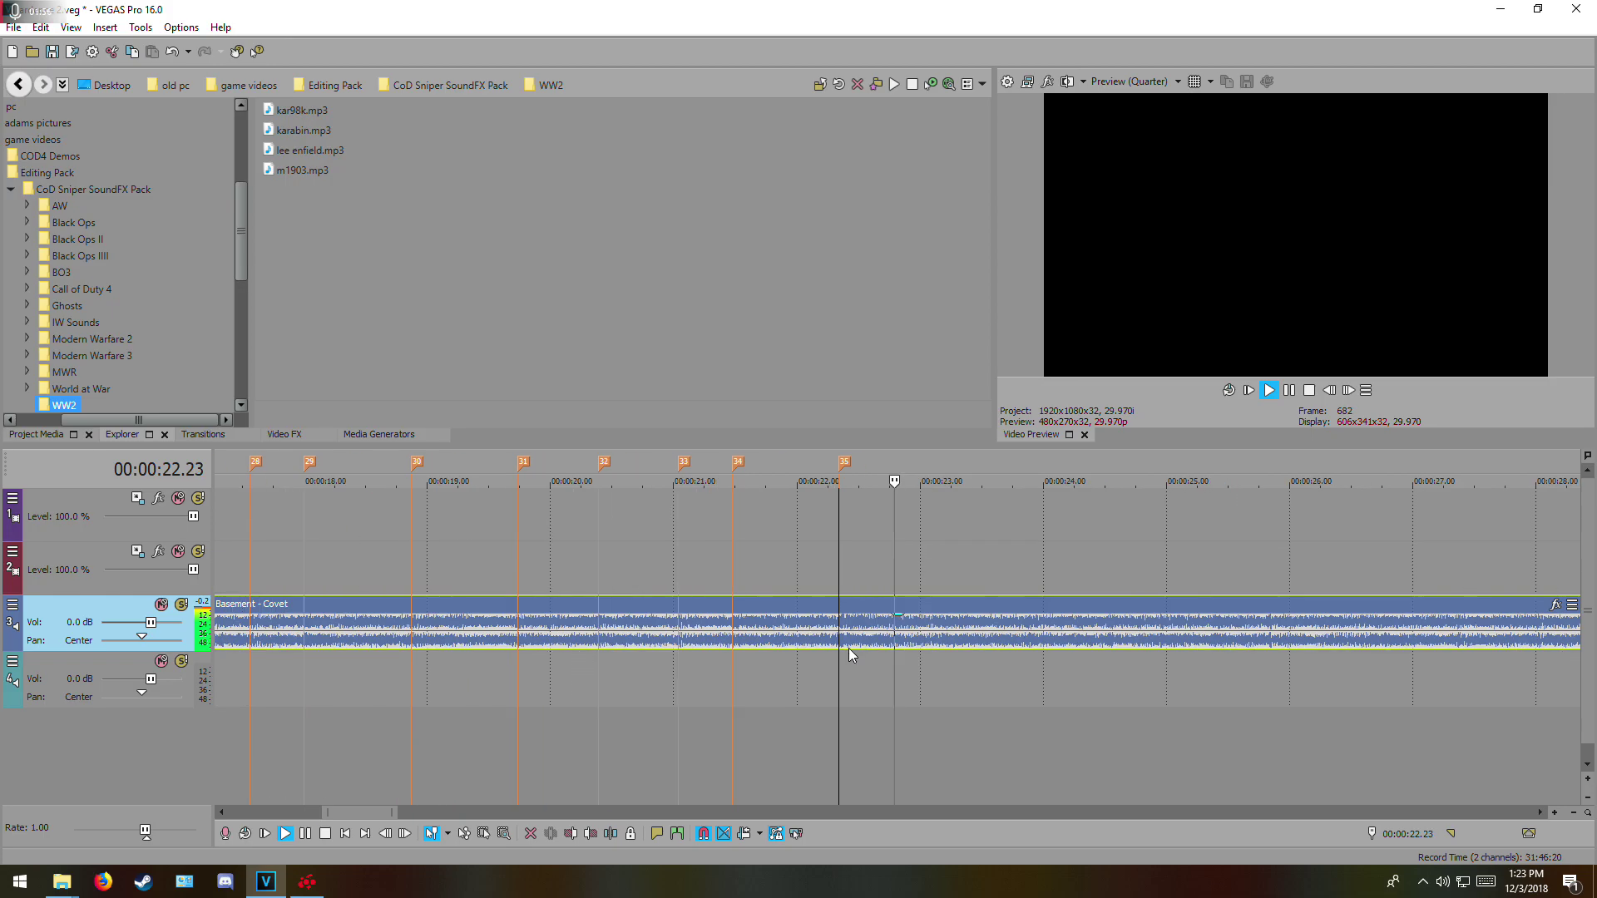
pyautogui.press('space')
pyautogui.click(948, 629)
pyautogui.scroll(5, 948, 629)
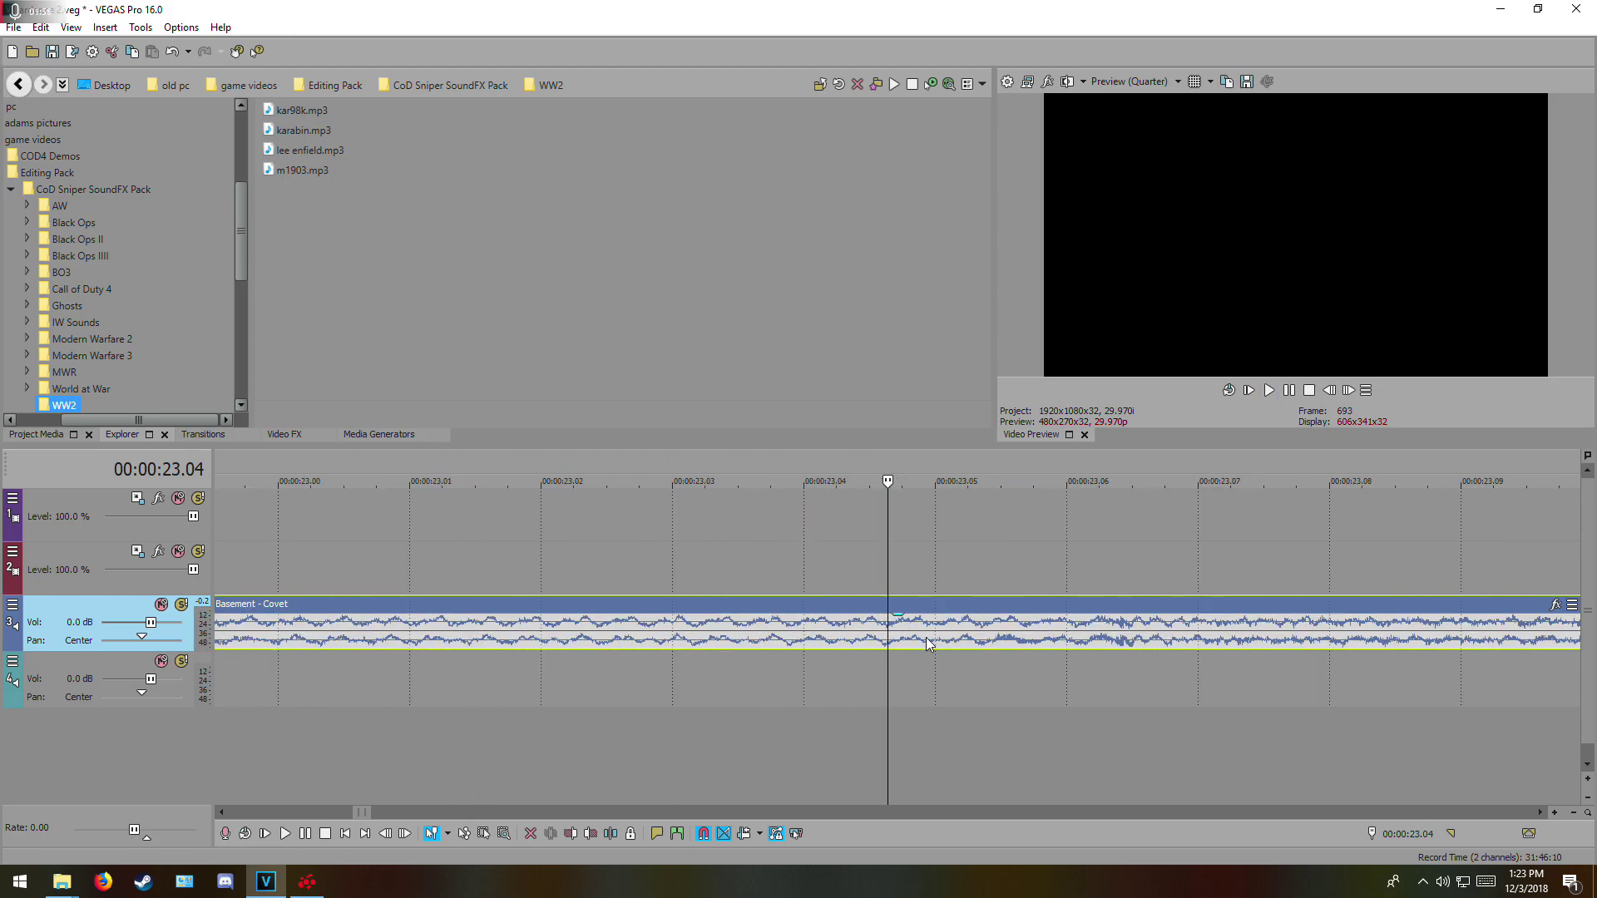
pyautogui.click(1101, 625)
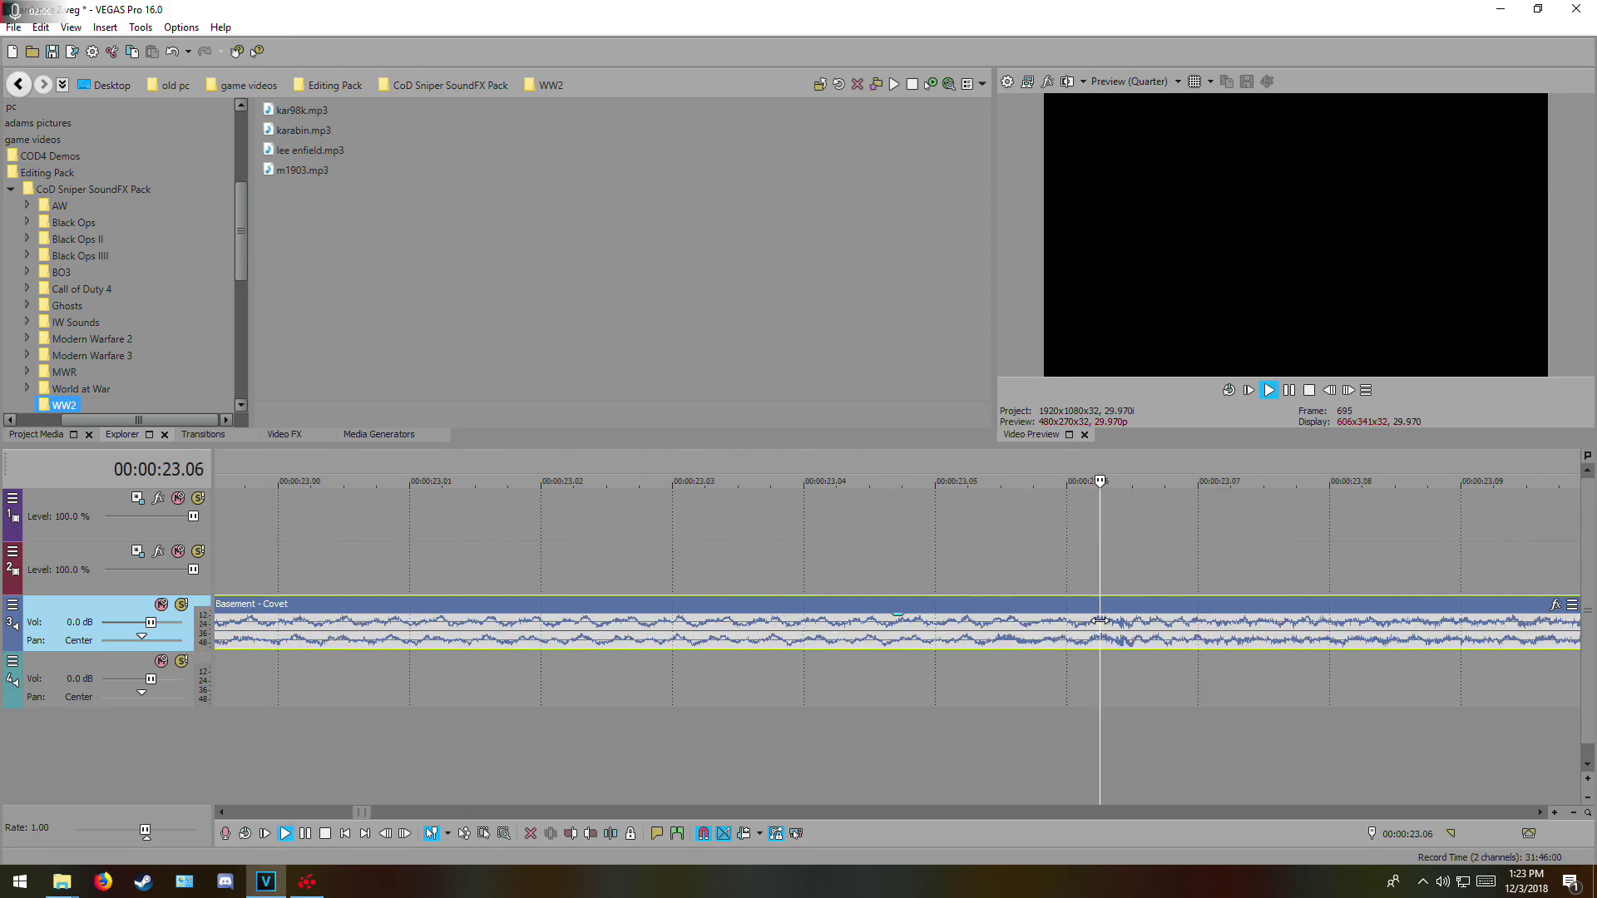
pyautogui.scroll(-10, 1098, 620)
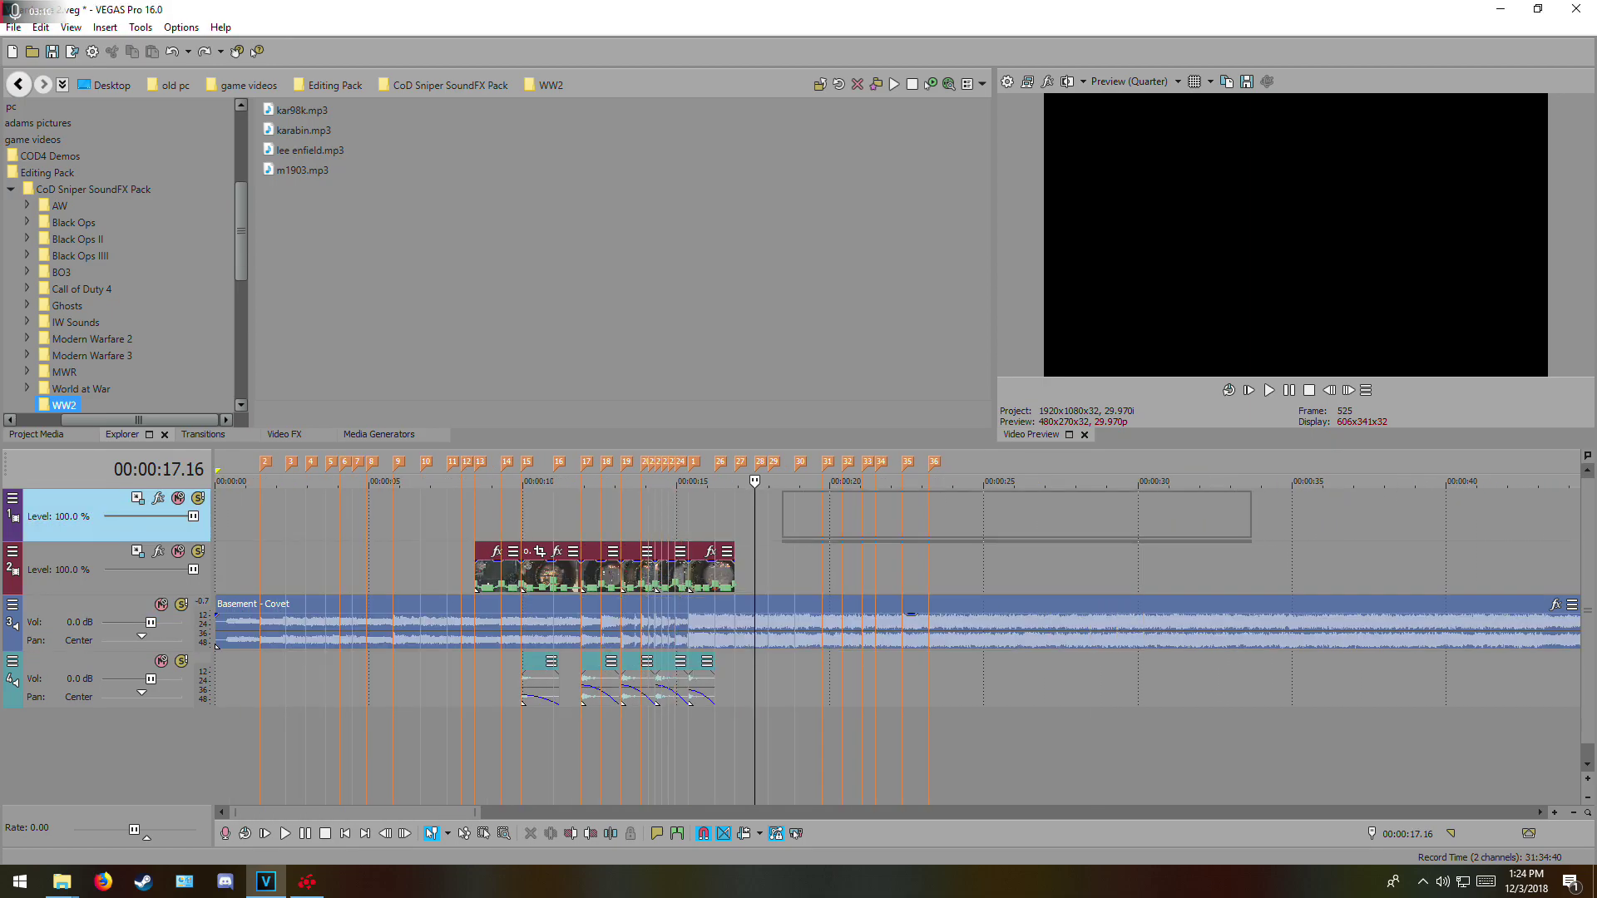
# - Place the air 5 on sainte clip on the timeline at about 00:00:16.20, near the end of the last opener clip
pyautogui.moveTo(795, 574); pyautogui.dragTo(739, 575)
pyautogui.click(722, 651)
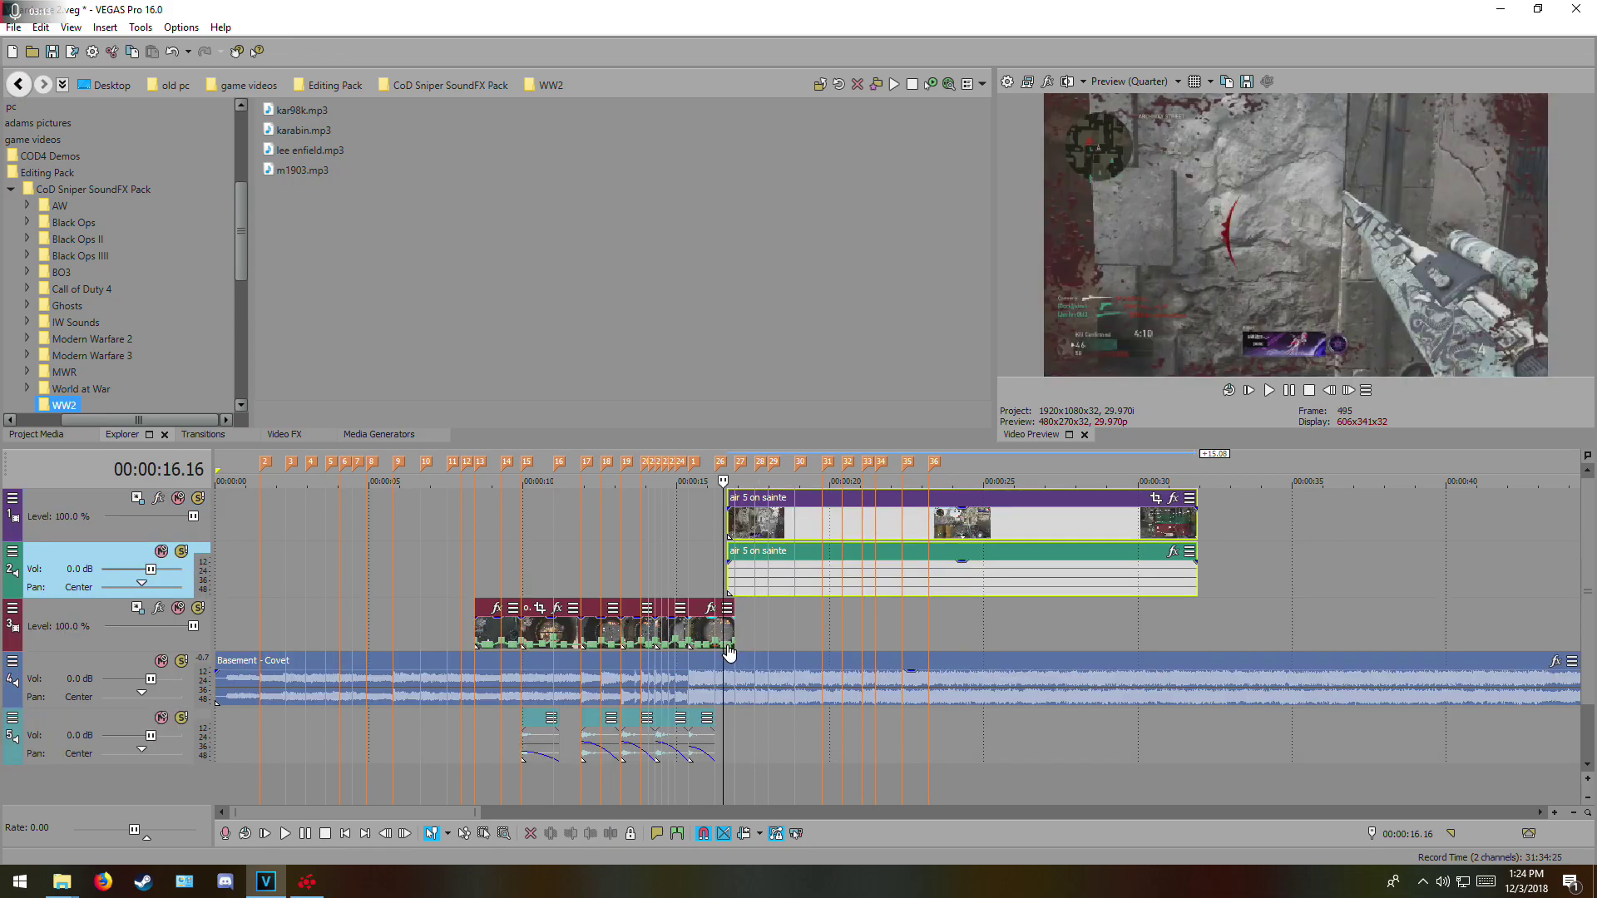
pyautogui.scroll(6, 723, 651)
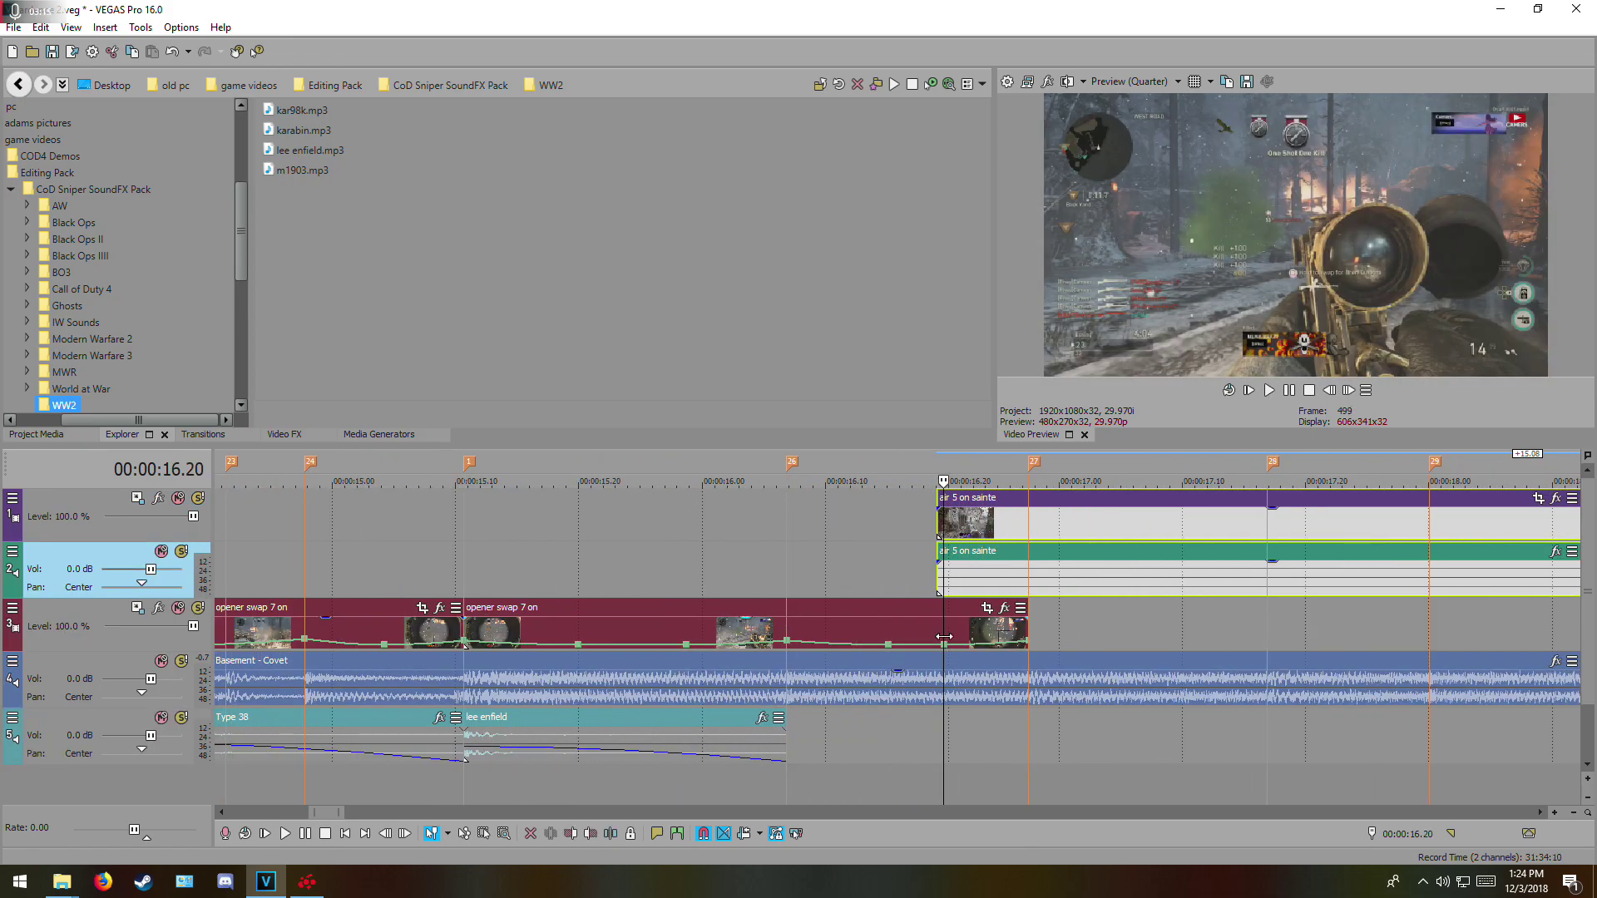
pyautogui.scroll(-10, 985, 576)
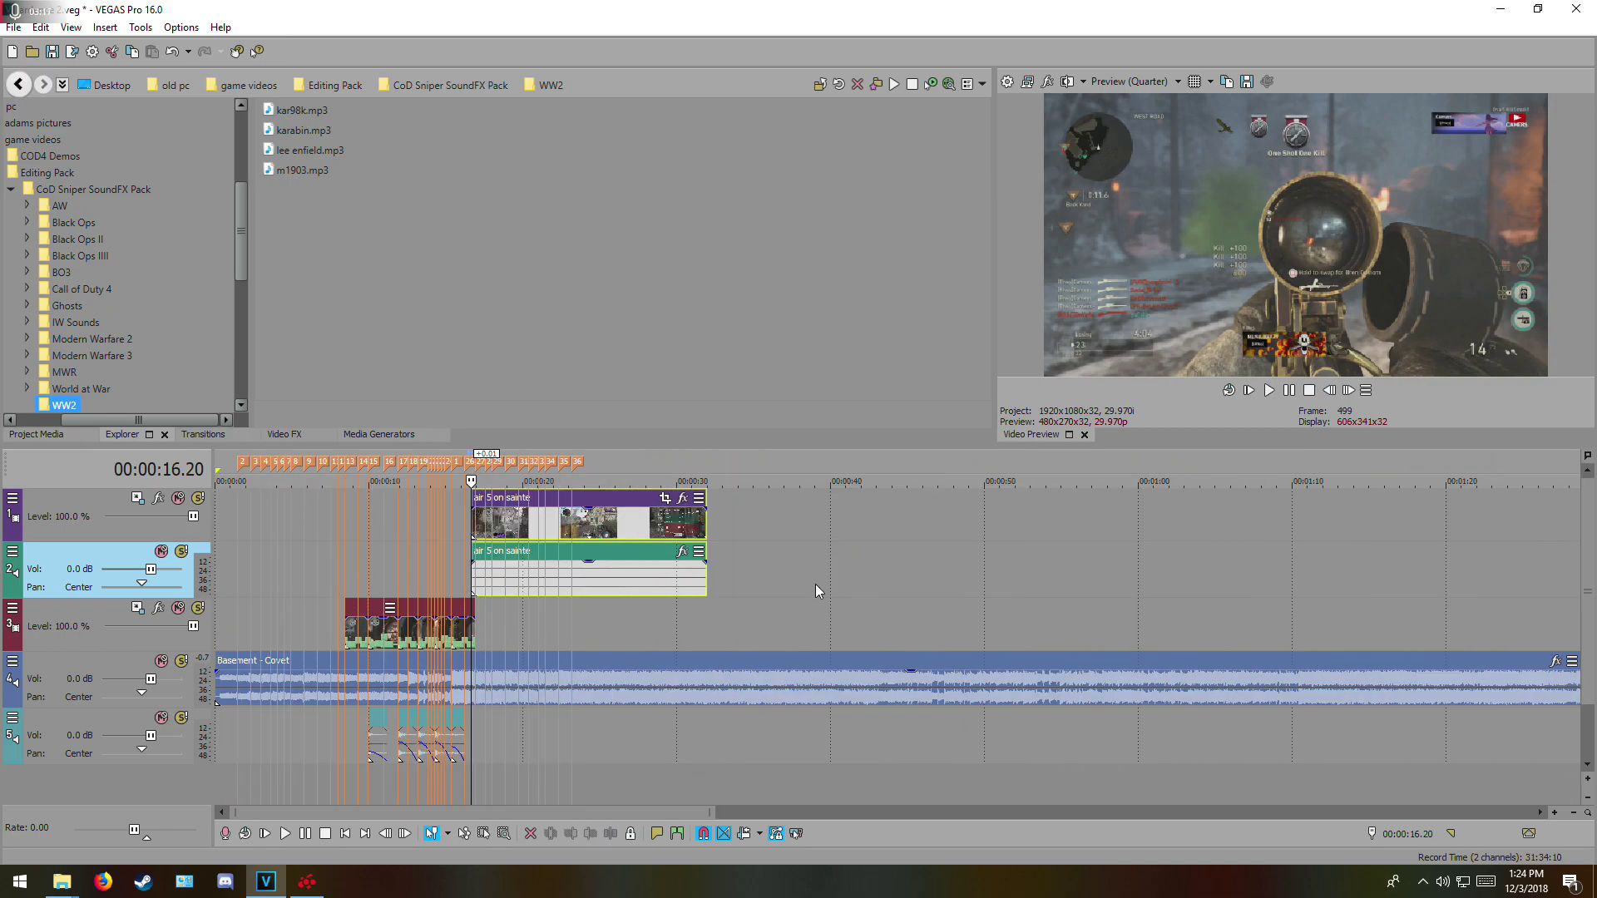
# - Delete the audio track that came with the air 5 on sainte clip
pyautogui.click(555, 573)
pyautogui.scroll(10, 556, 572)
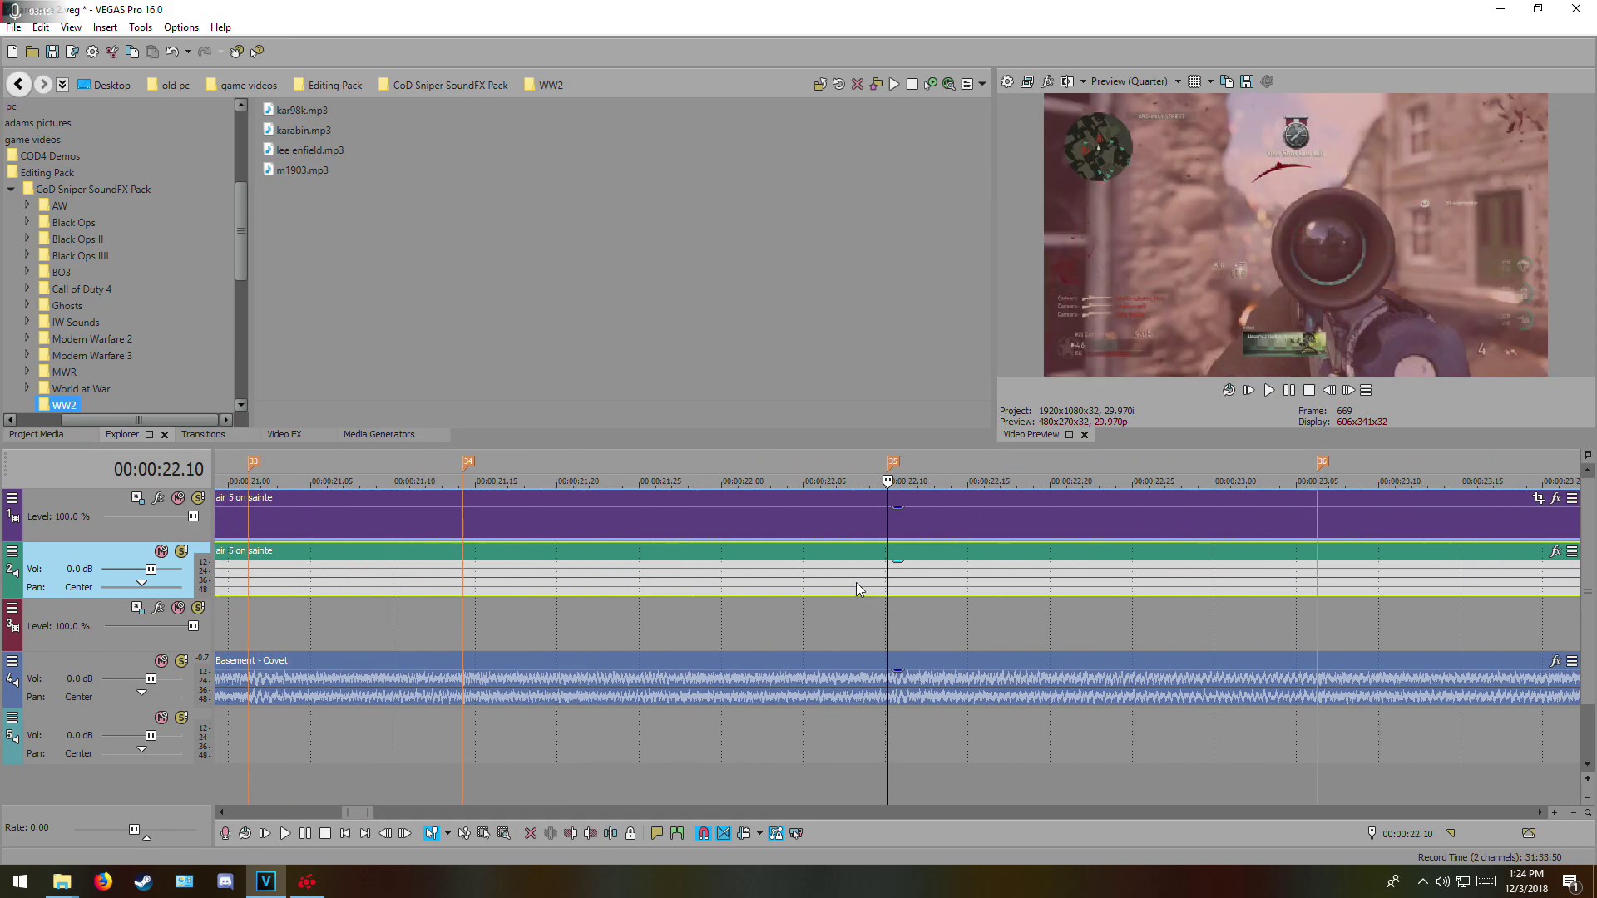
pyautogui.scroll(-10, 957, 582)
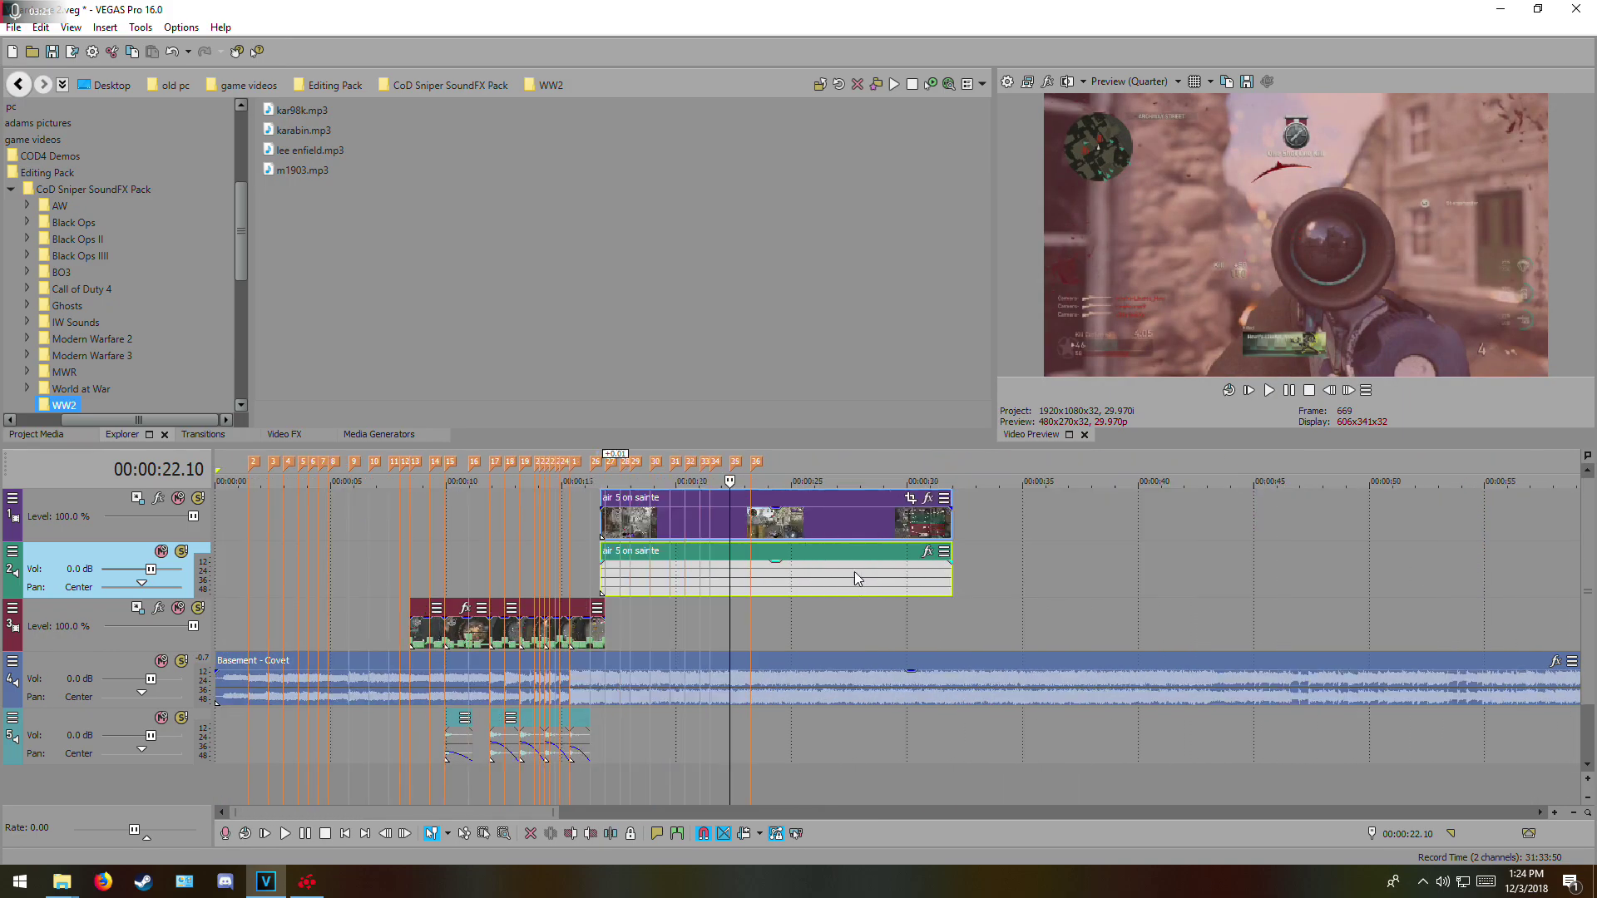
pyautogui.scroll(5, 1261, 567)
pyautogui.rightClick(1274, 561)
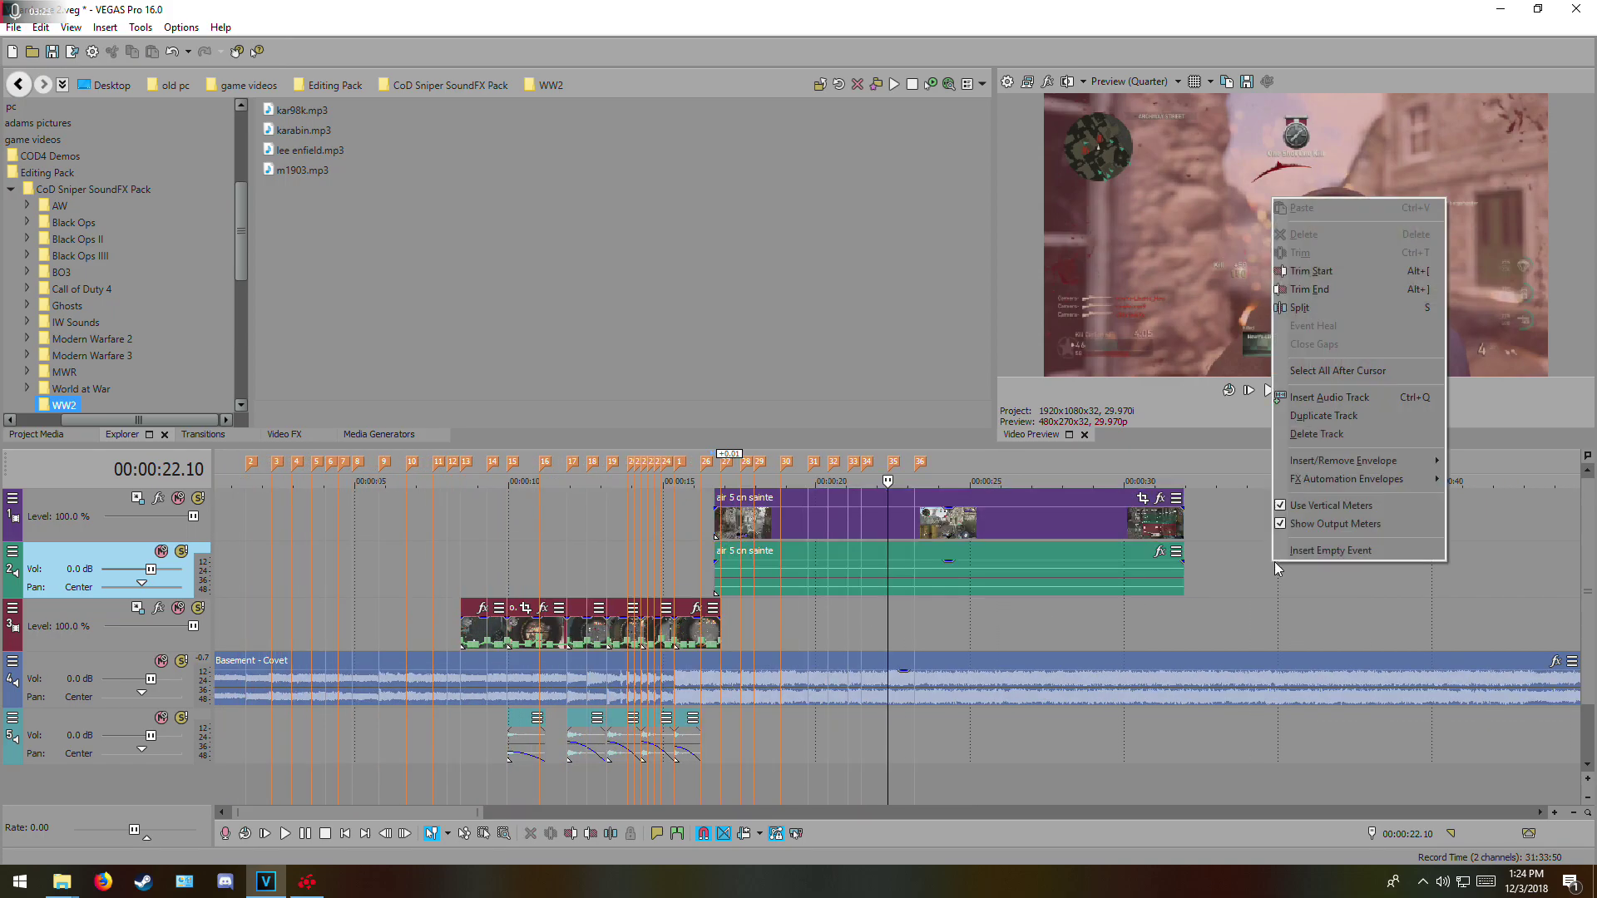
pyautogui.click(1339, 462)
# - Step through the air 5 on sainte clip frame by frame and split it at the sniper shots
pyautogui.click(782, 516)
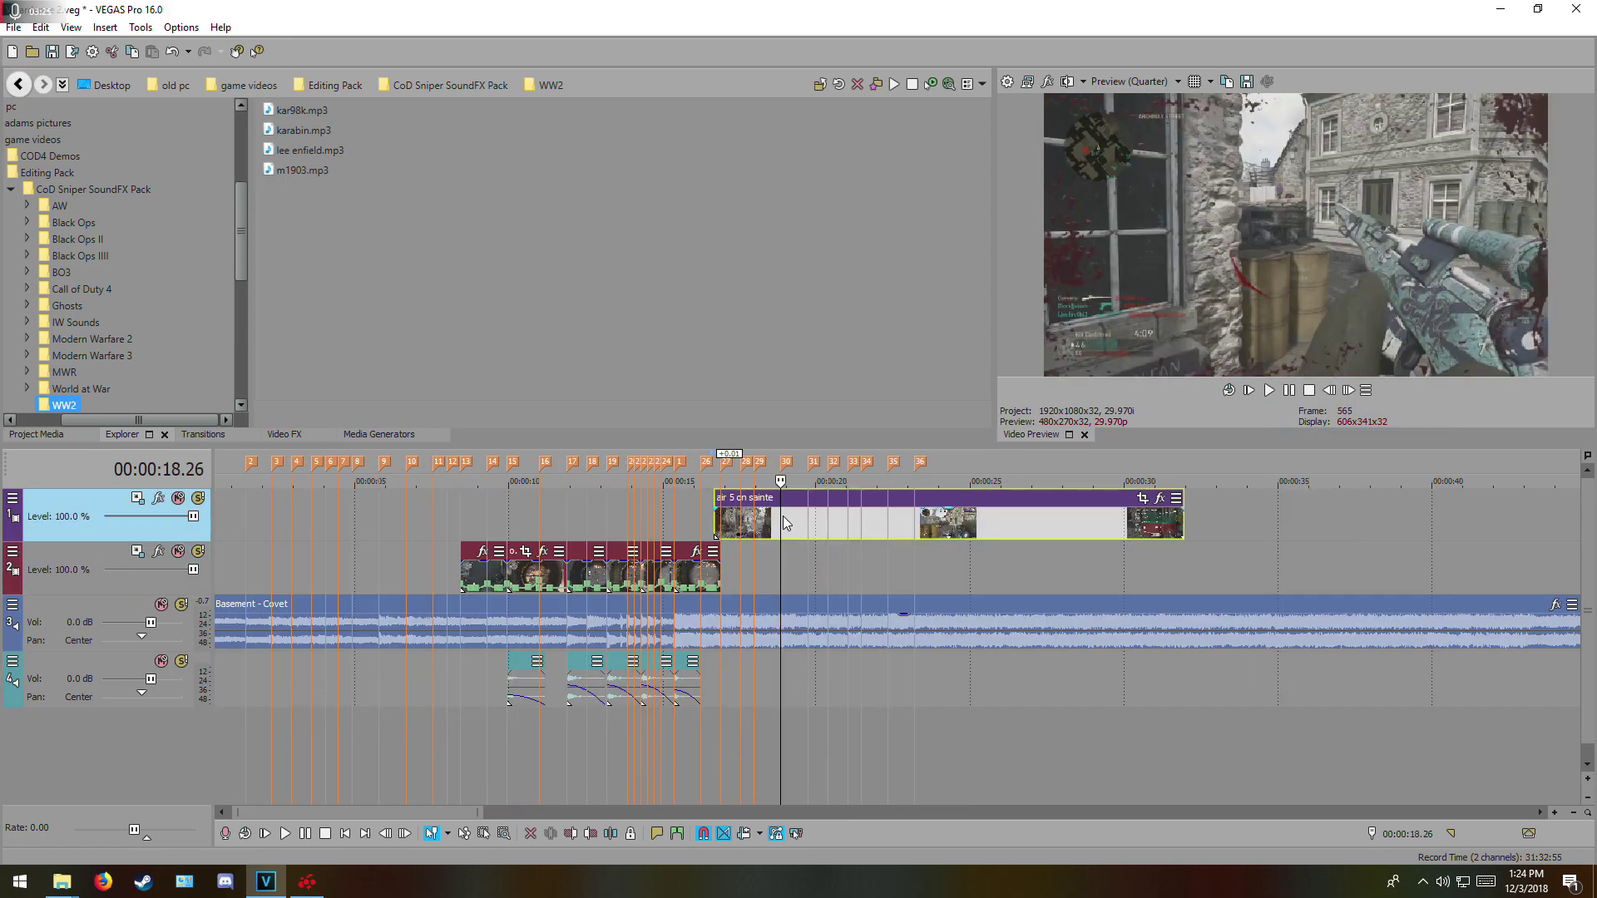
pyautogui.click(1347, 390)
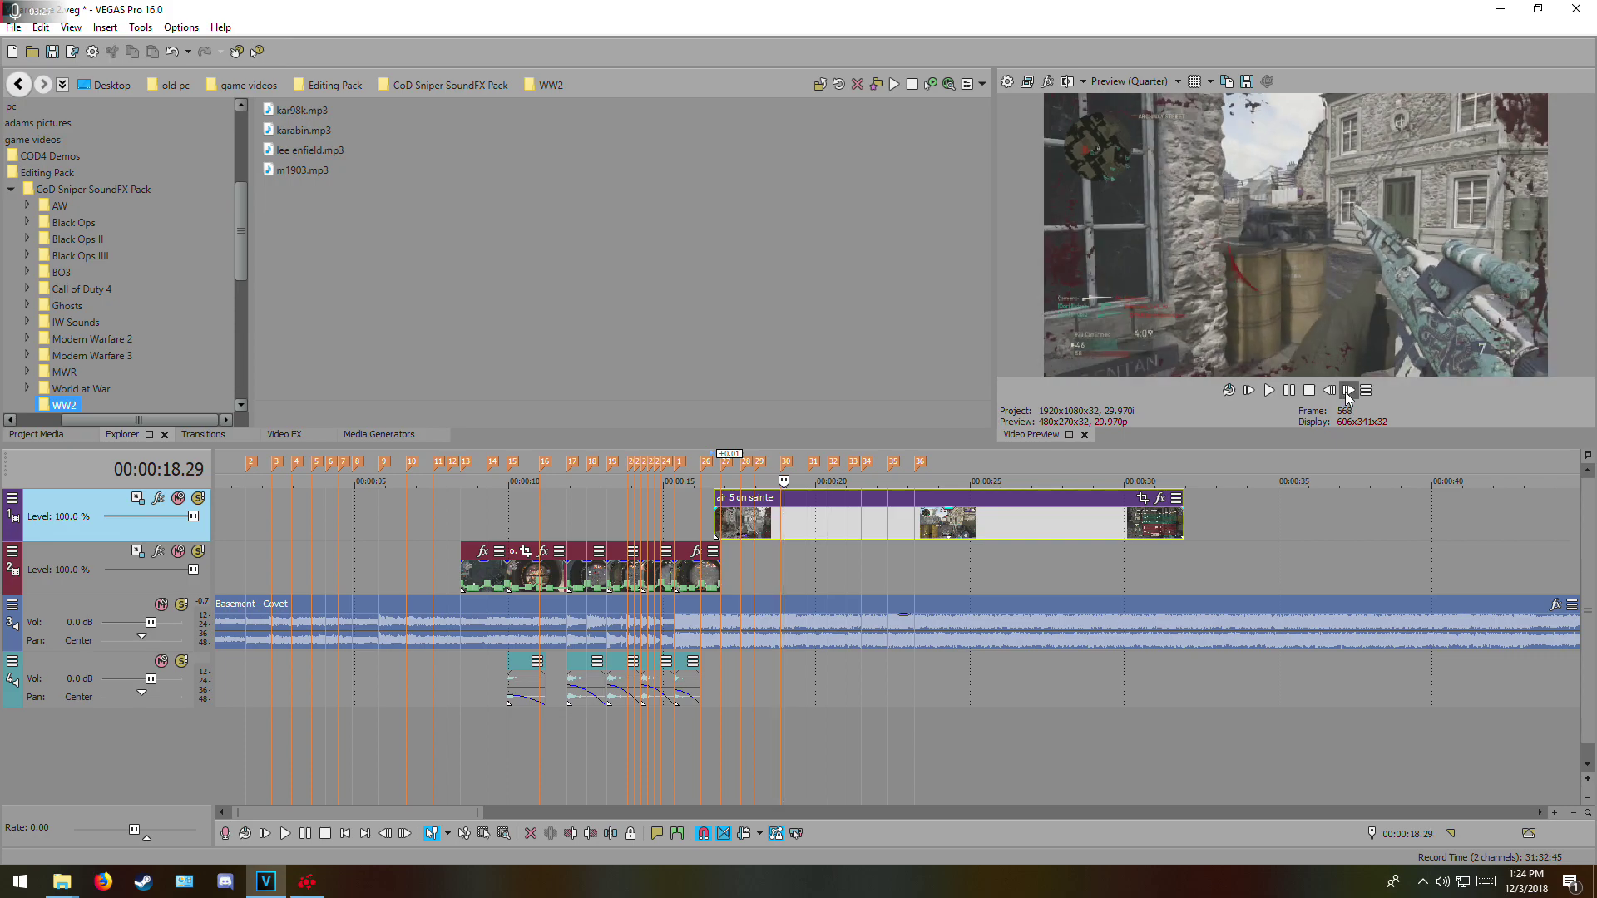
pyautogui.click(1347, 390)
pyautogui.click(1347, 390)
pyautogui.click(1347, 391)
pyautogui.click(1330, 390)
pyautogui.press('s')
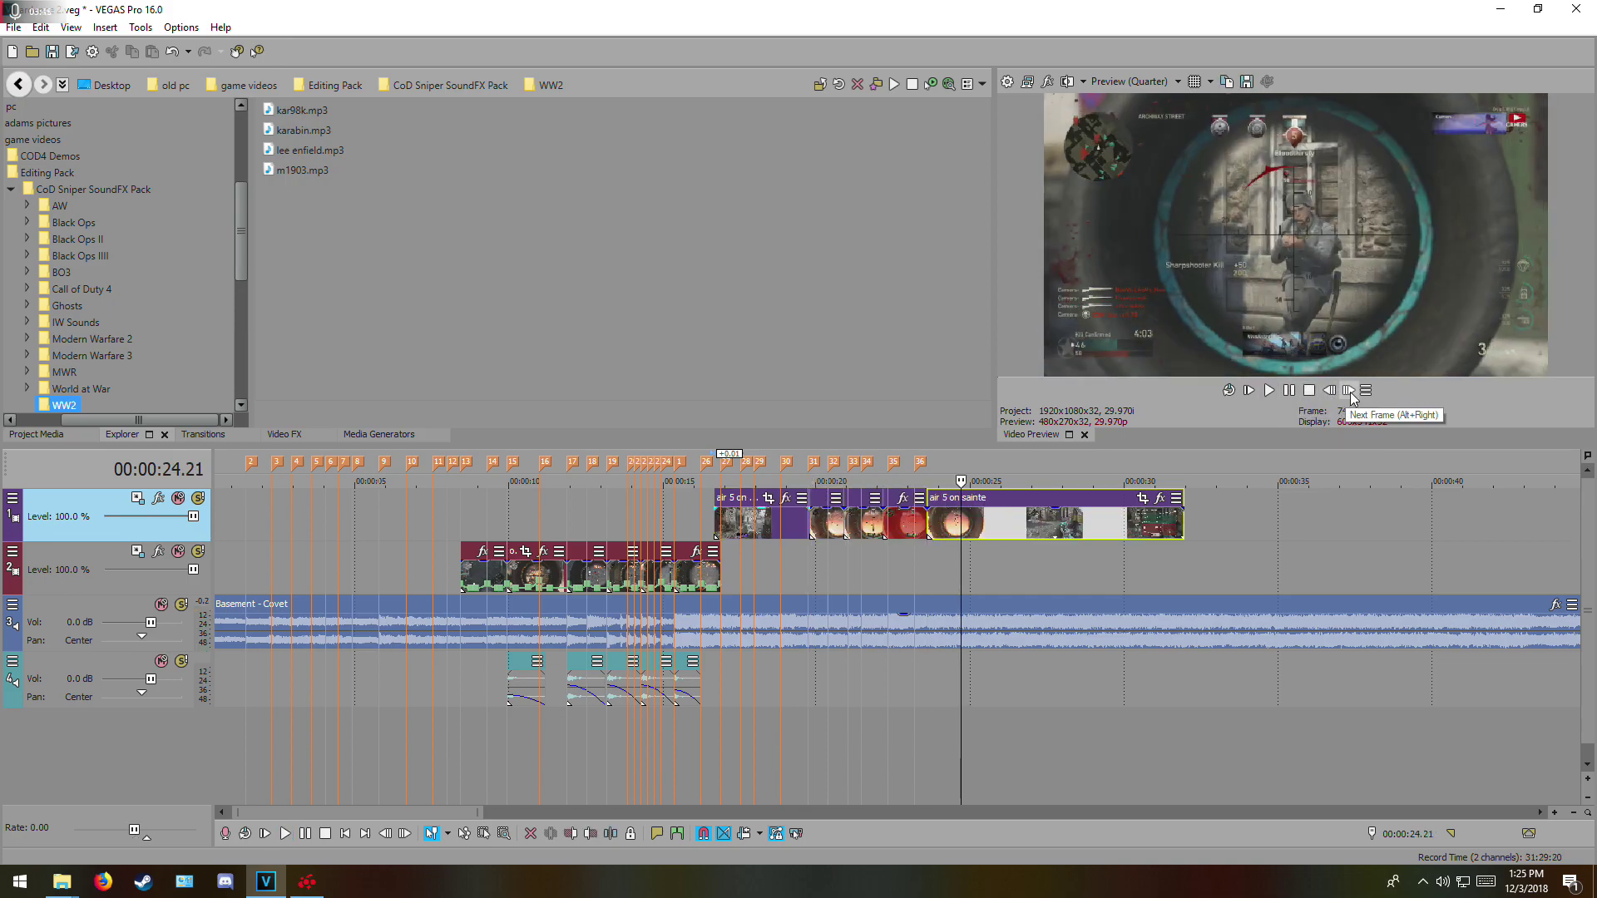
# - Split the last segment at 00:00:24.21 and delete the leading segment before the first shot
pyautogui.click(1329, 390)
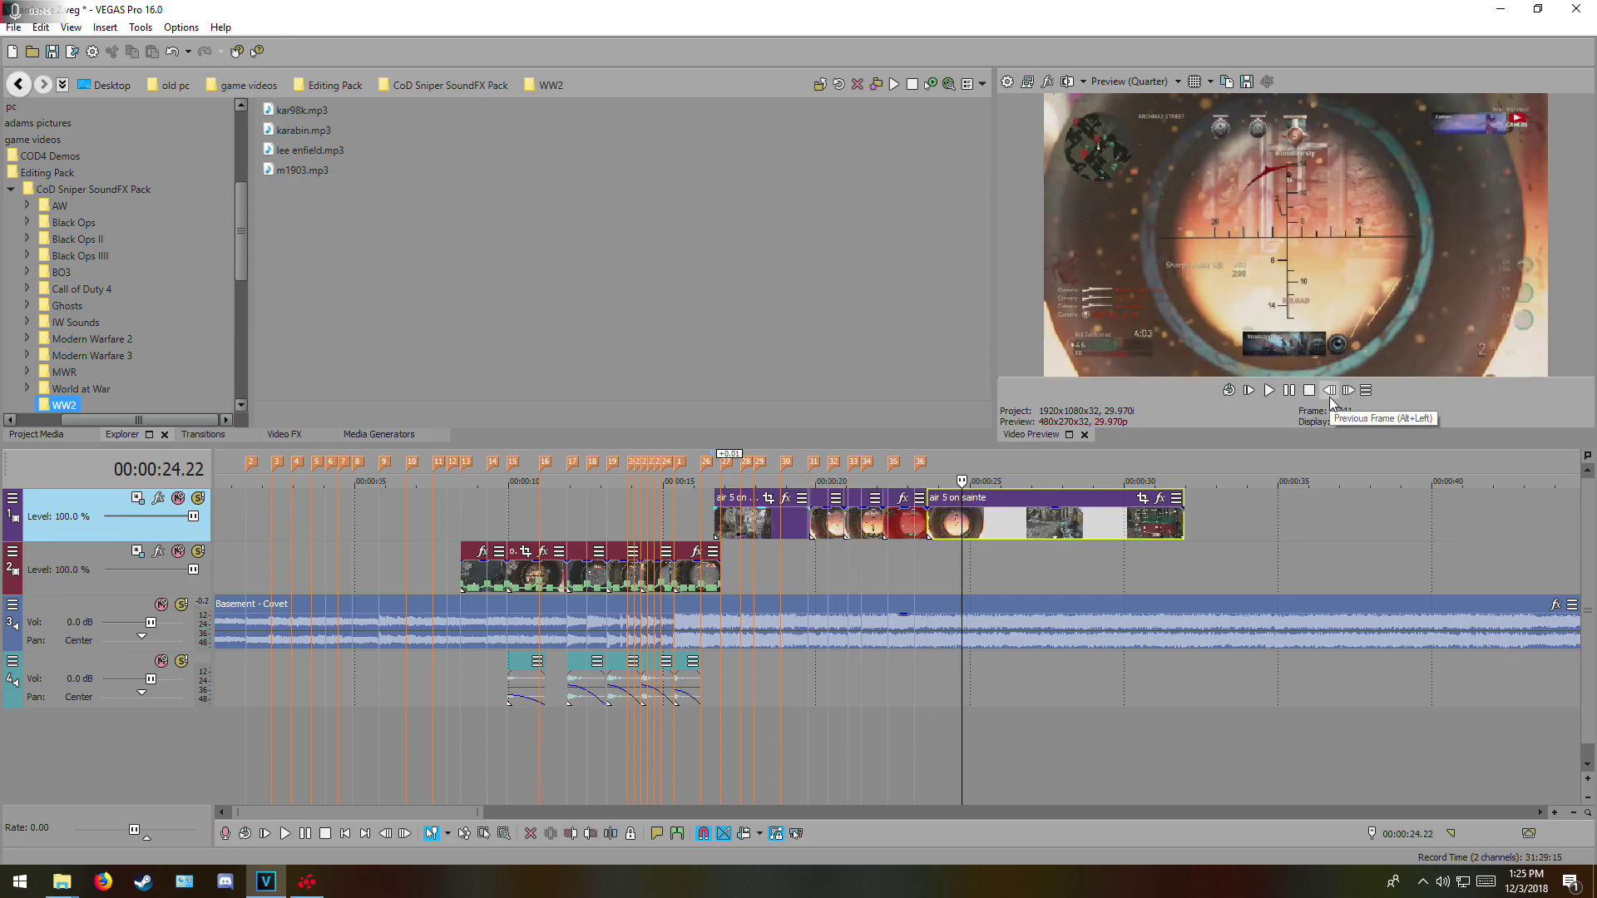
pyautogui.click(1328, 390)
pyautogui.press('s')
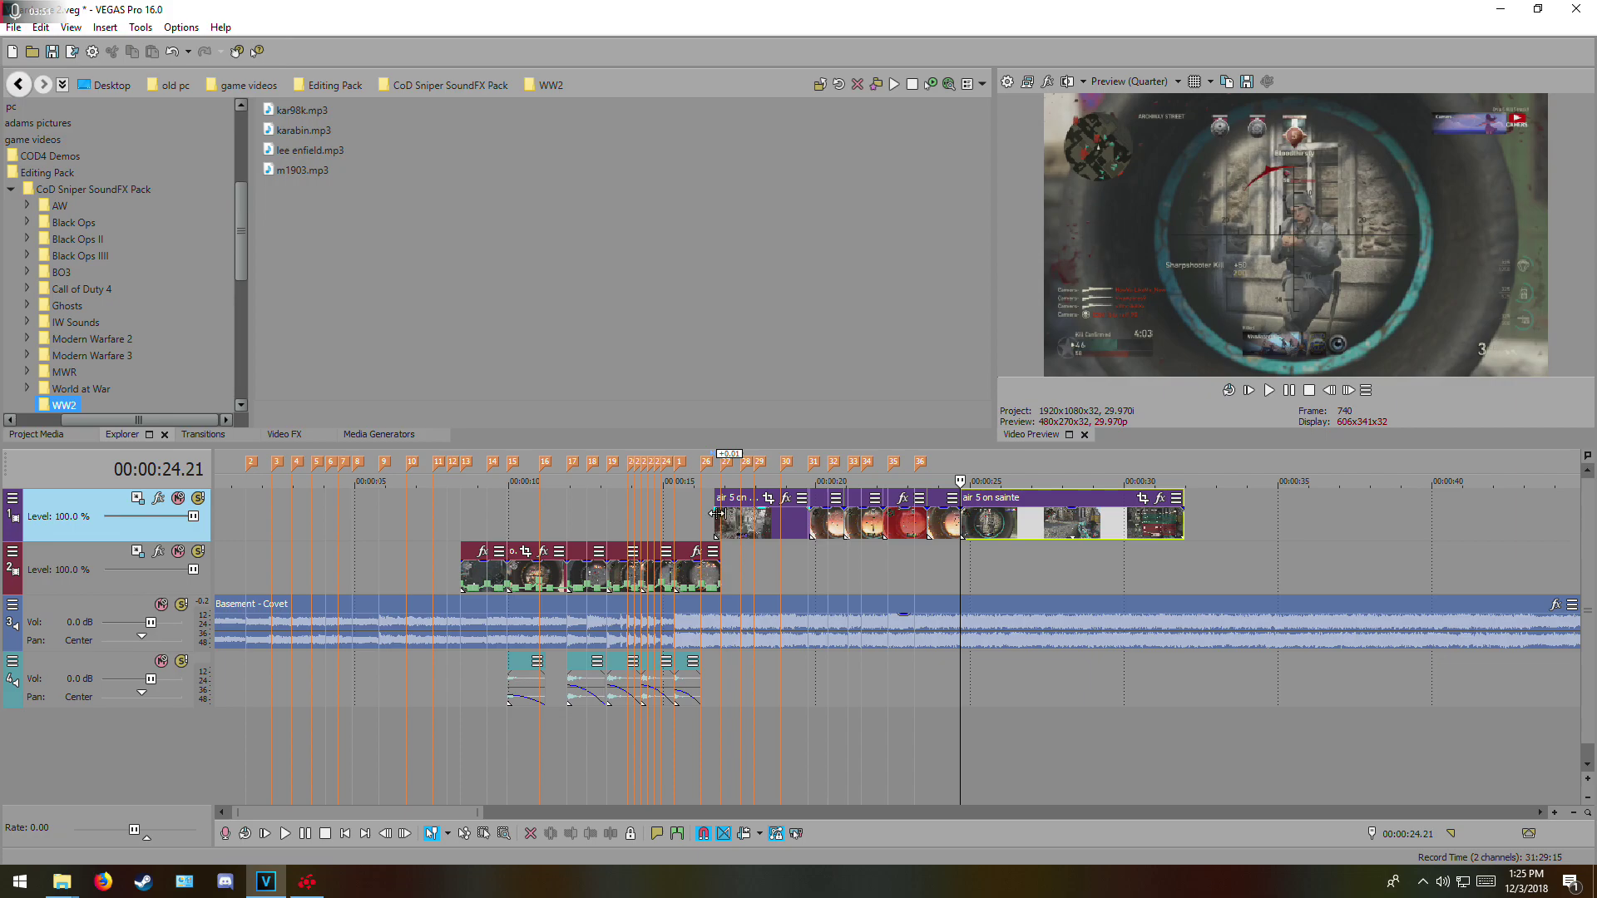
pyautogui.click(717, 514)
pyautogui.press('Delete')
# - Select all the remaining air 5 on sainte segments on the upper video track
pyautogui.click(890, 562)
pyautogui.scroll(3, 890, 562)
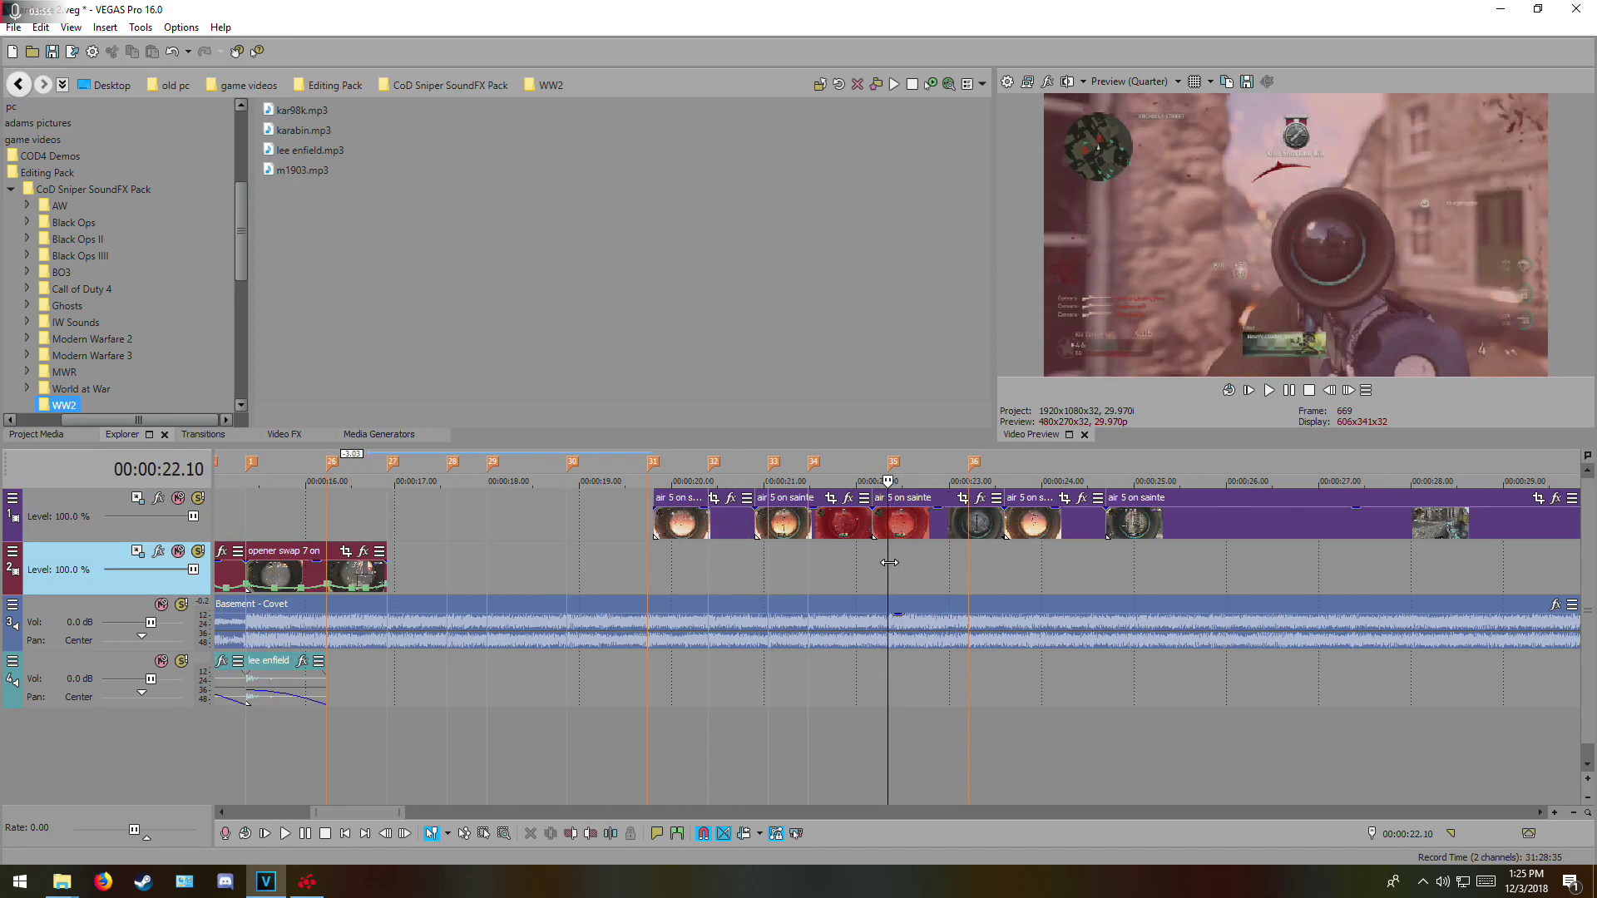
pyautogui.scroll(-1, 890, 562)
pyautogui.press('d')
pyautogui.press('d')
pyautogui.moveTo(716, 546); pyautogui.dragTo(1183, 517)
pyautogui.press('d')
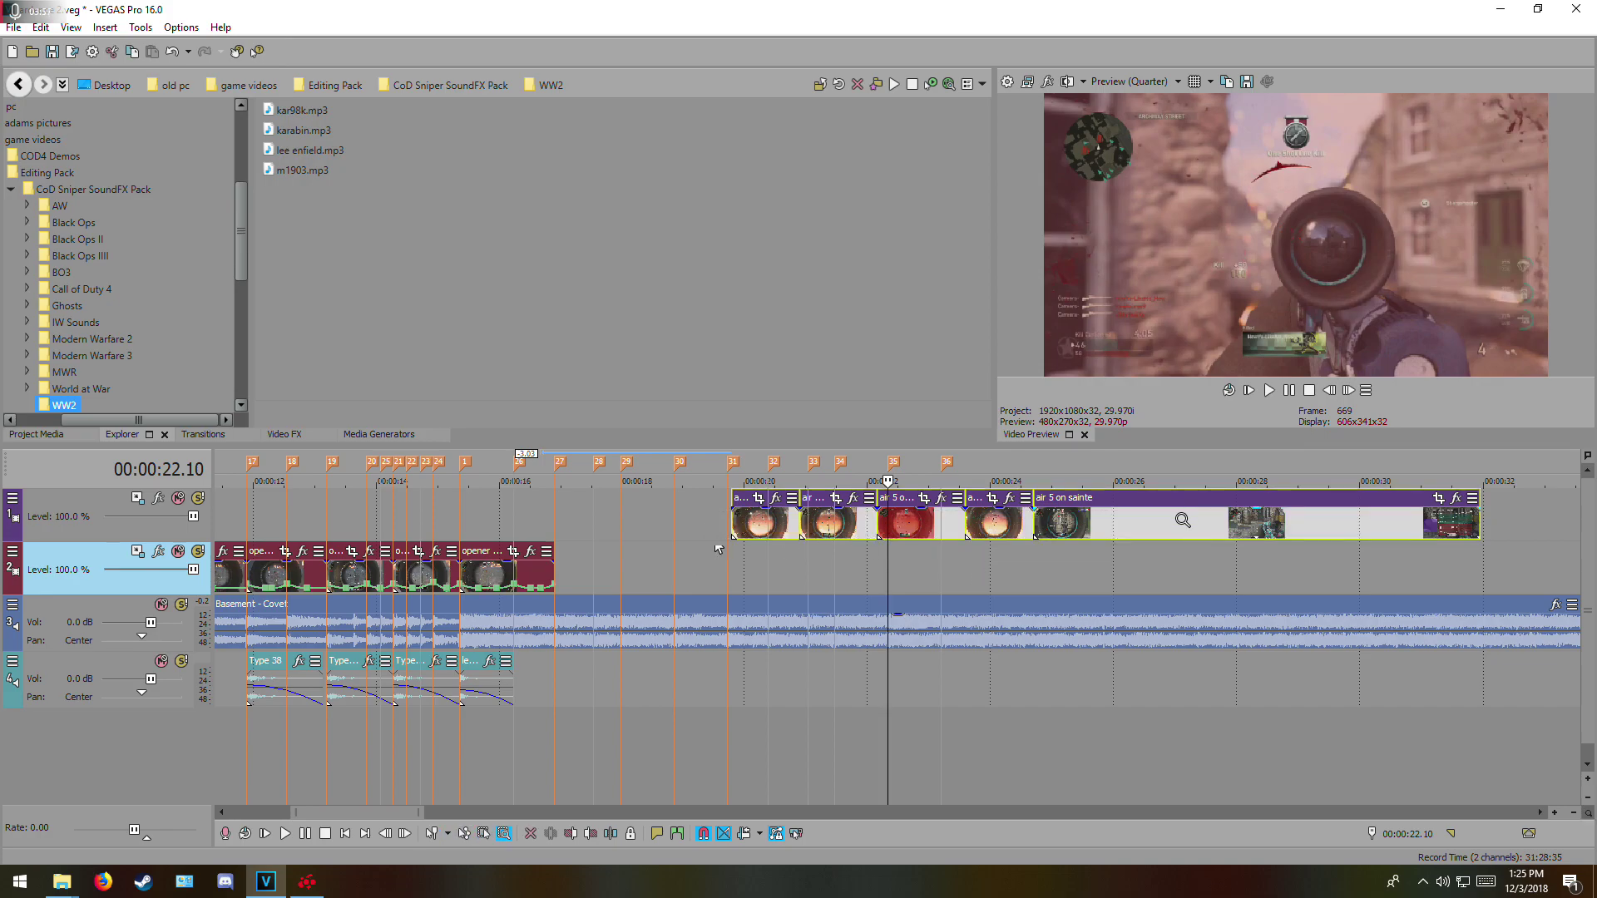
pyautogui.click(1159, 521)
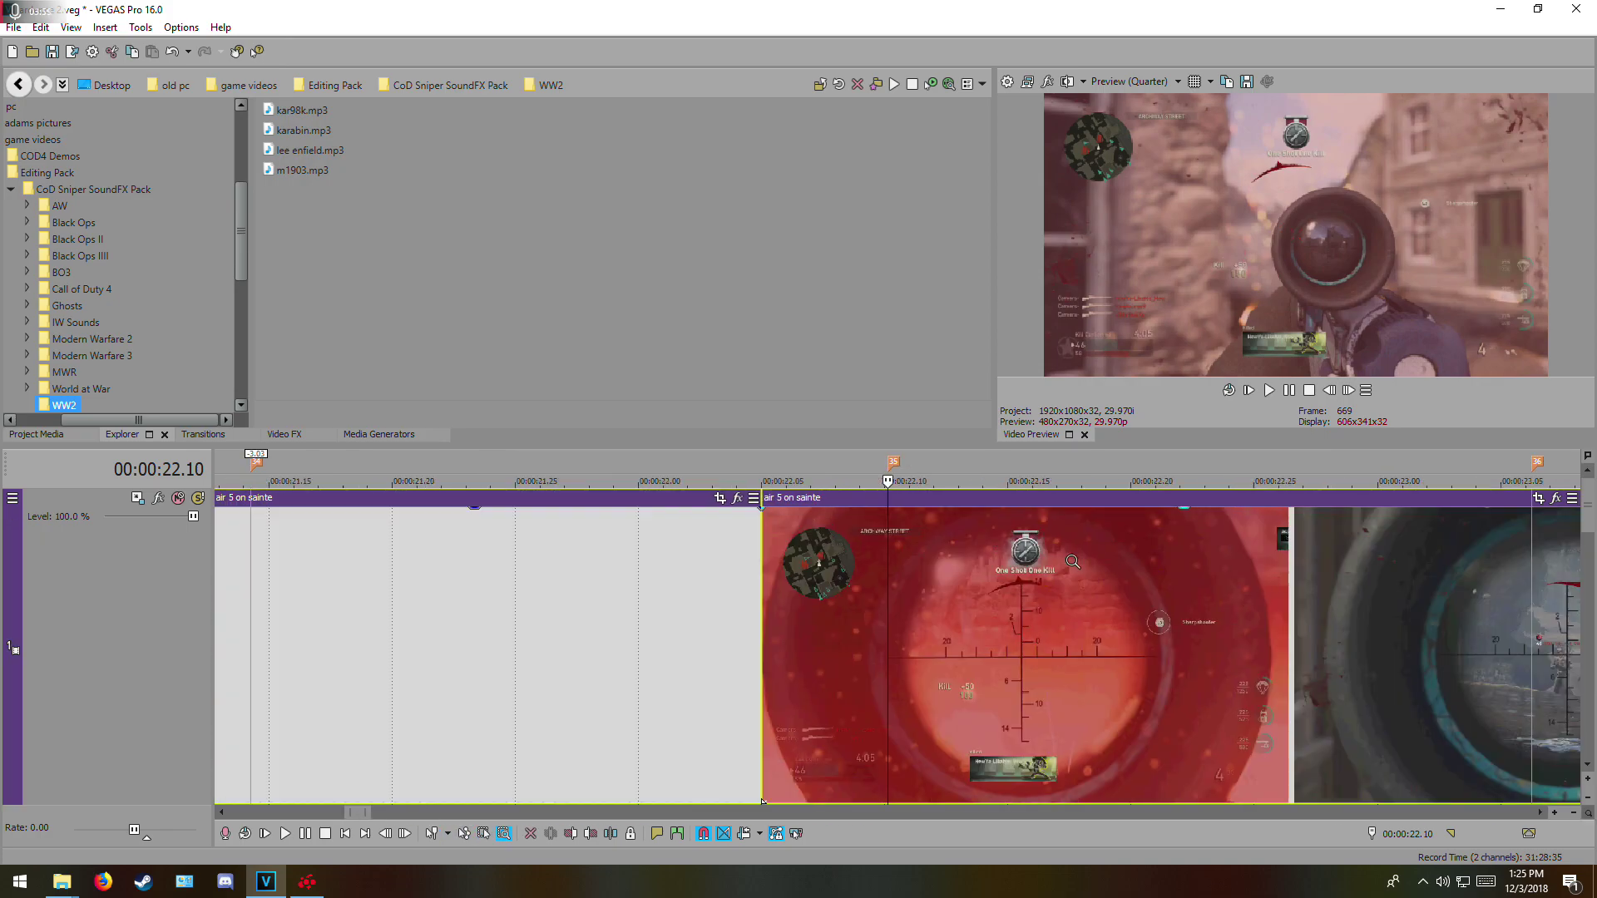
pyautogui.scroll(-1, 1046, 560)
pyautogui.moveTo(1046, 560); pyautogui.dragTo(1046, 580)
pyautogui.rightClick(1044, 562)
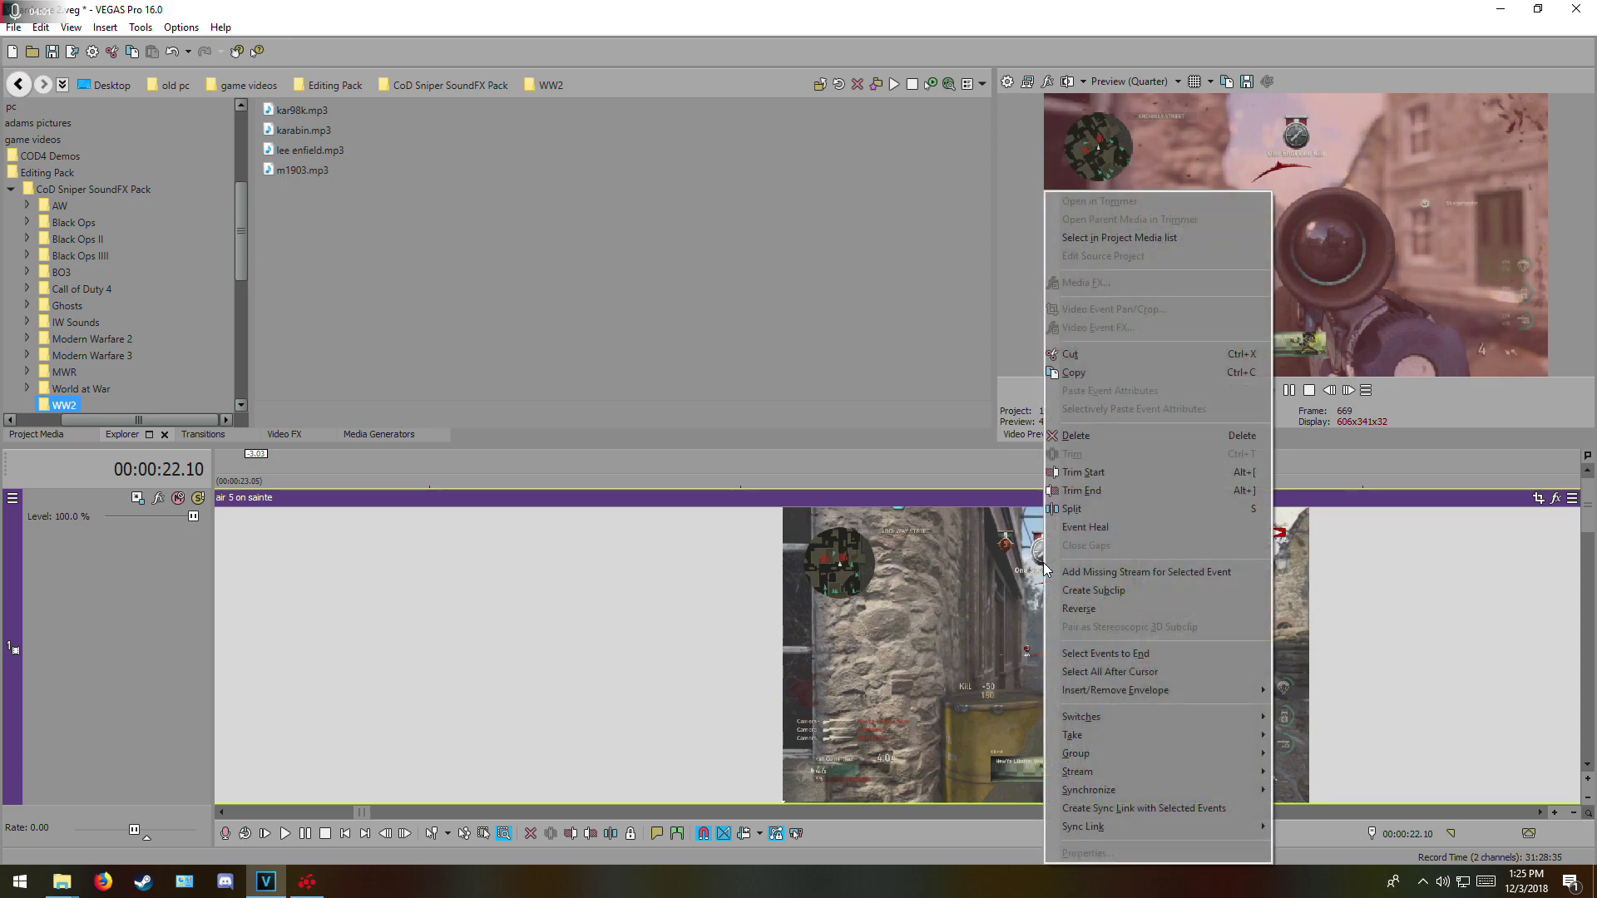
pyautogui.click(1048, 565)
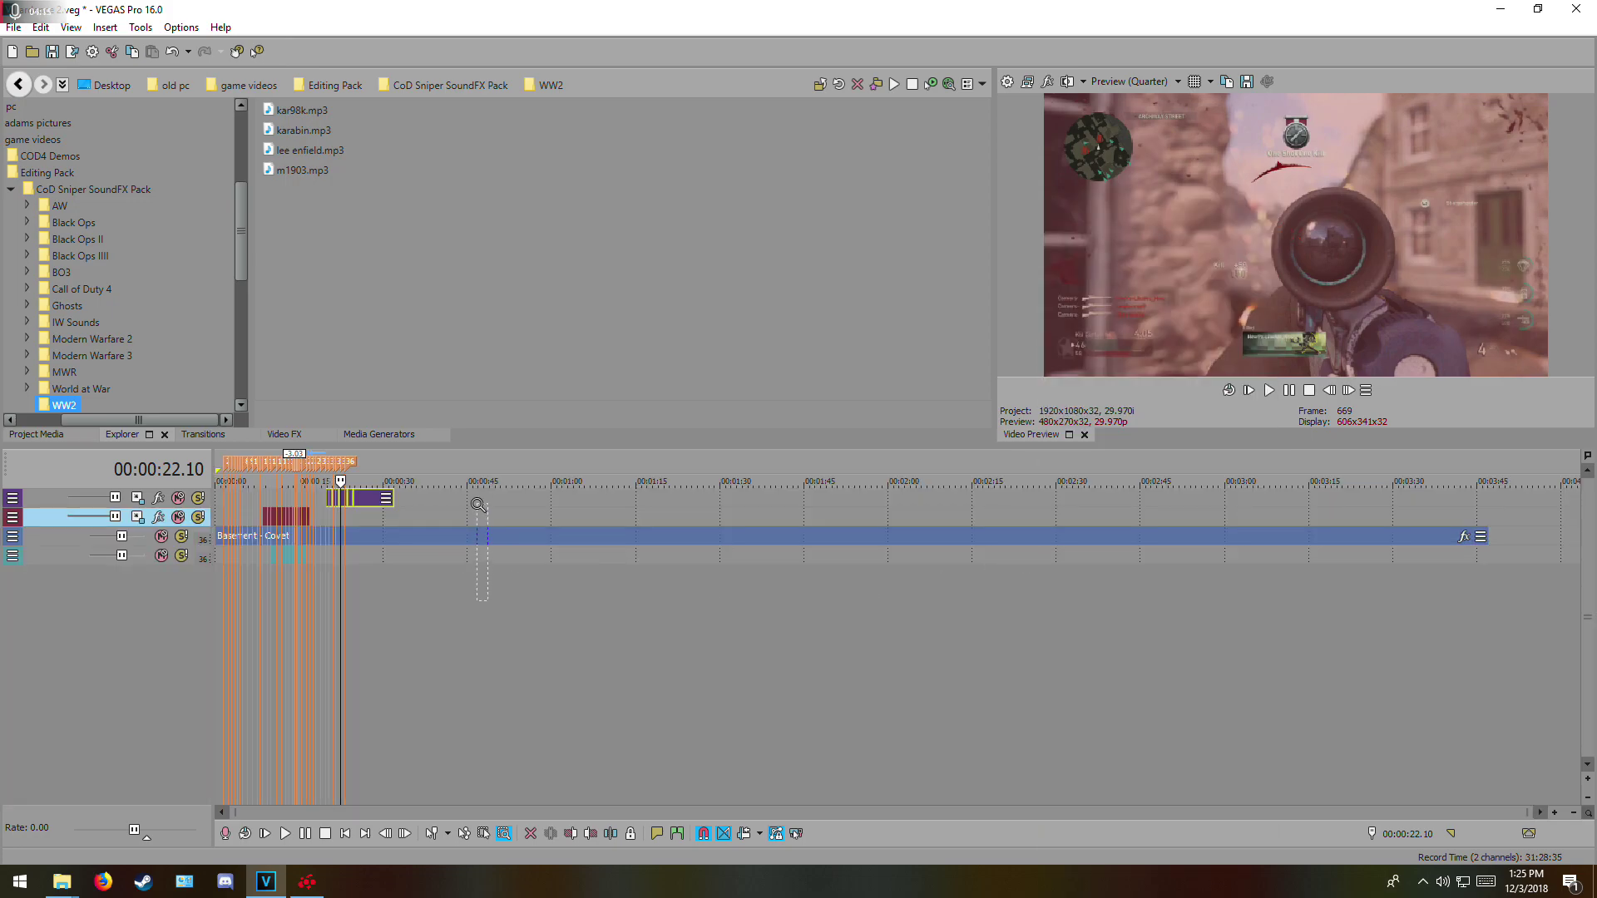
pyautogui.moveTo(478, 504); pyautogui.dragTo(479, 492)
pyautogui.scroll(-6, 603, 554)
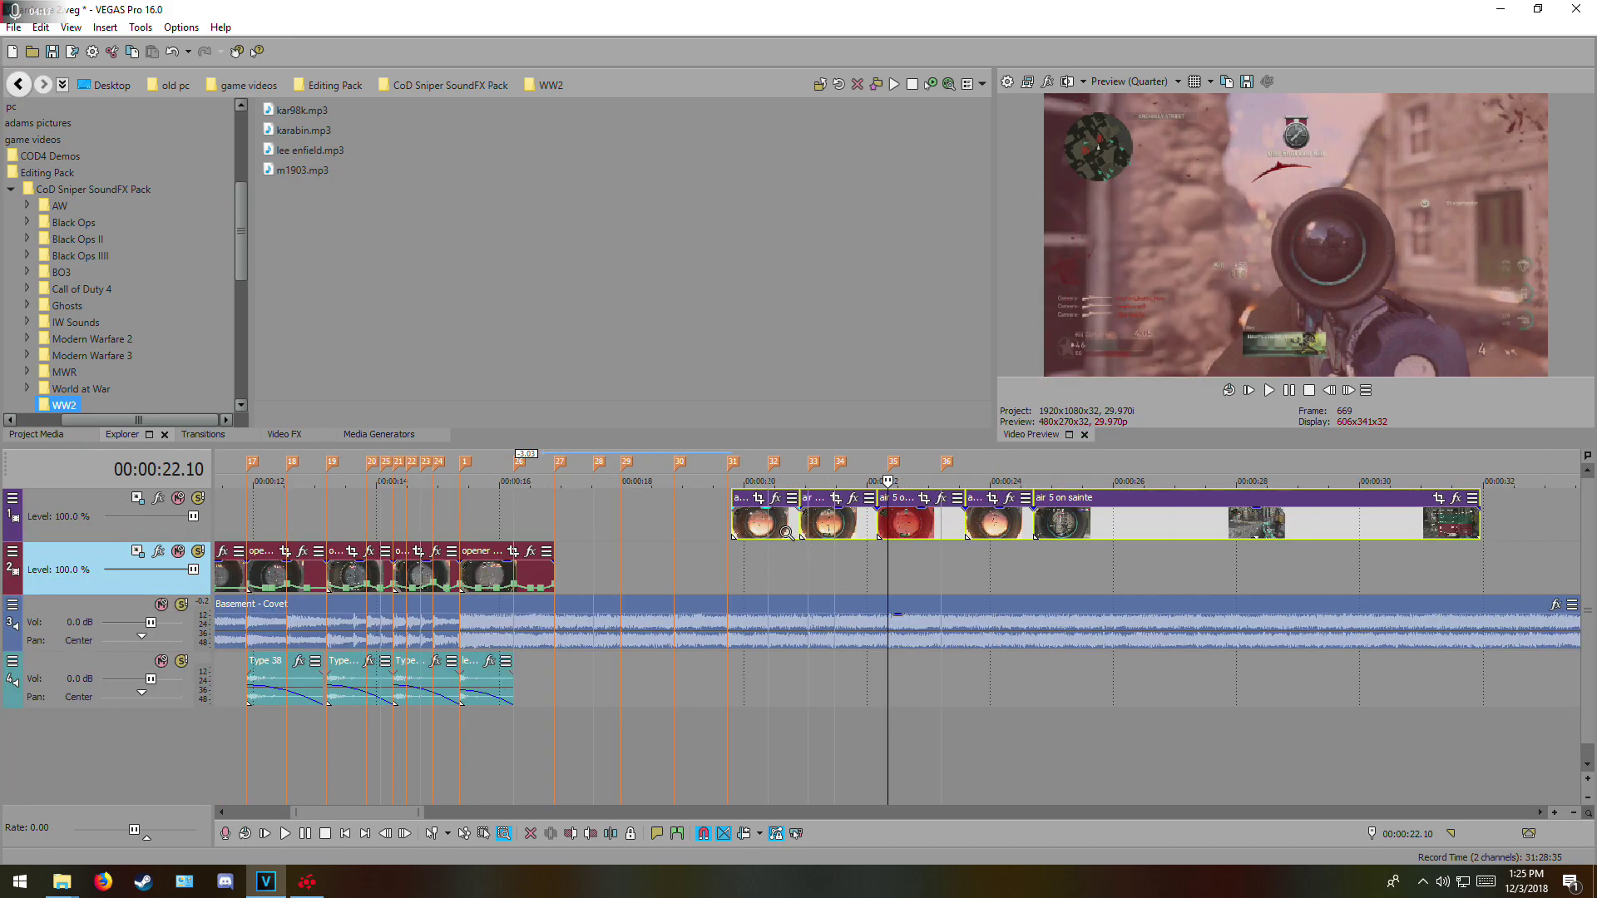
# - Return to the normal edit tool and move all the air 5 on sainte segments earlier, starting at about 00:00:18.09
pyautogui.hotkey('ctrl', 'd')
pyautogui.moveTo(689, 522); pyautogui.dragTo(1280, 513)
pyautogui.moveTo(726, 534); pyautogui.dragTo(634, 535)
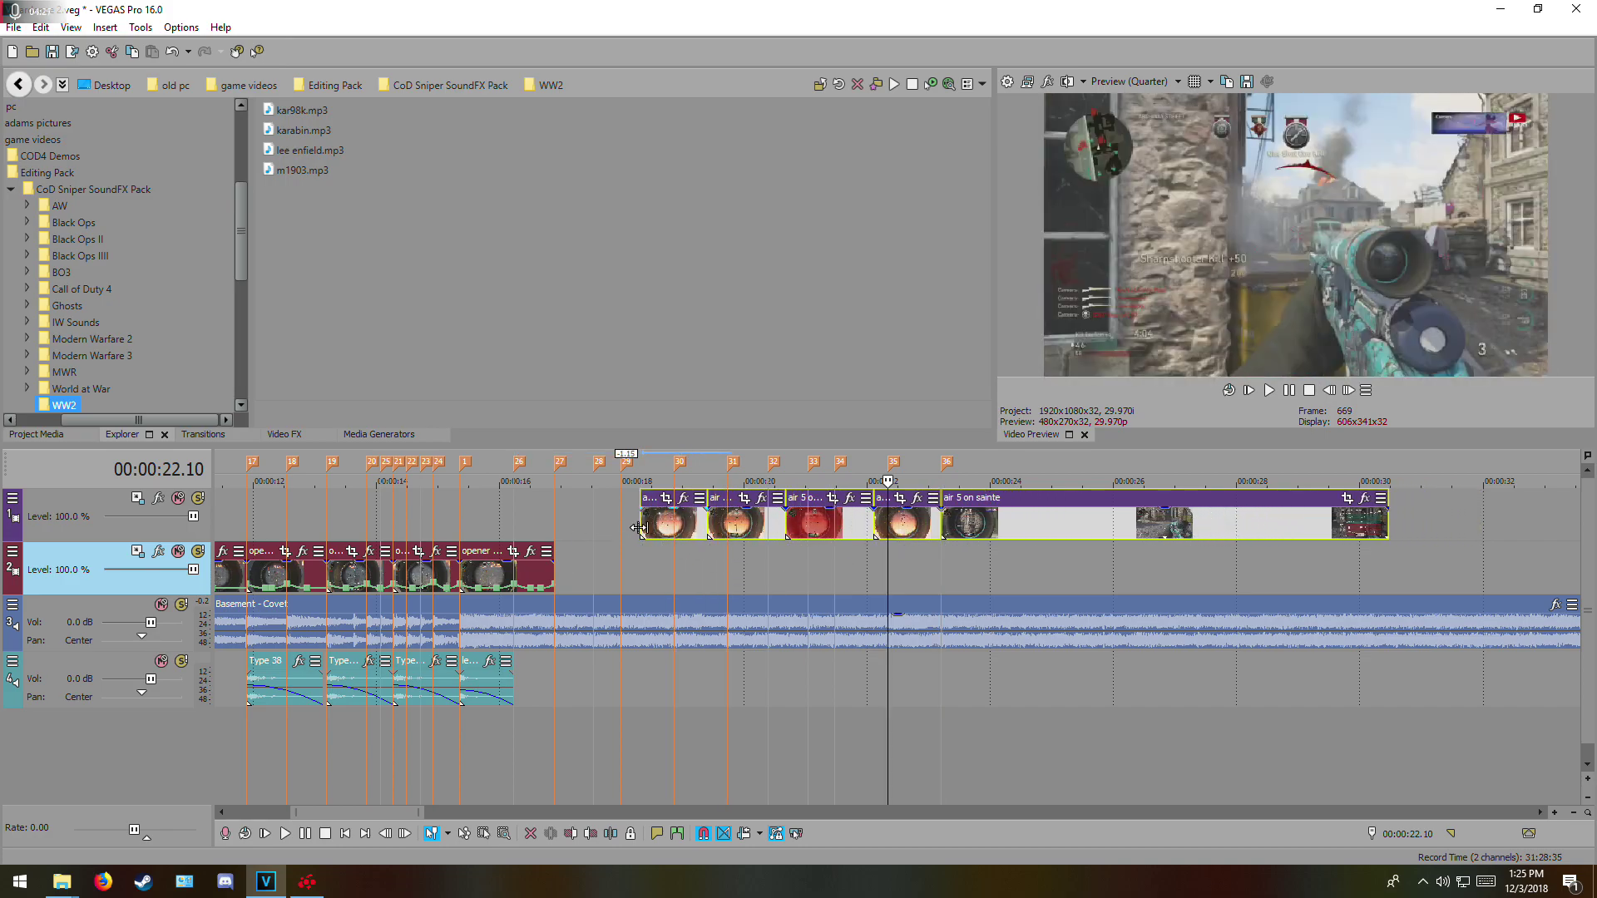
# - Align the starts of the first three air 5 on sainte segments with markers 28, 30 and 32
pyautogui.click(640, 527)
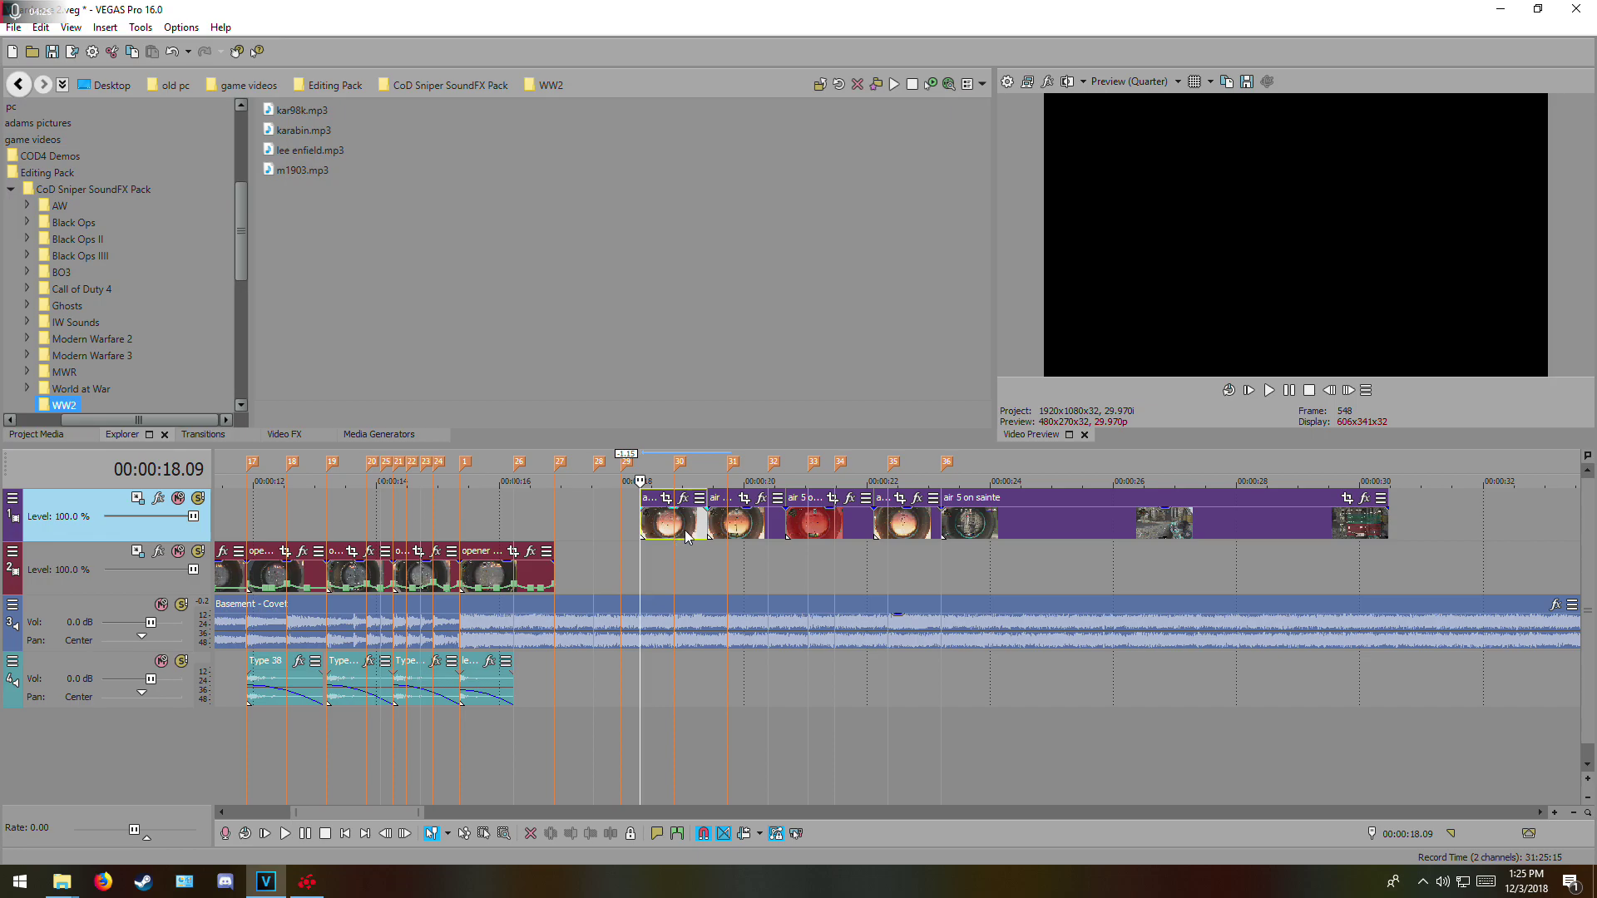
pyautogui.moveTo(686, 530)
pyautogui.mouseDown()
pyautogui.moveTo(641, 527)
pyautogui.moveTo(732, 525)
pyautogui.moveTo(699, 526)
pyautogui.mouseUp()
pyautogui.moveTo(844, 527); pyautogui.dragTo(827, 527)
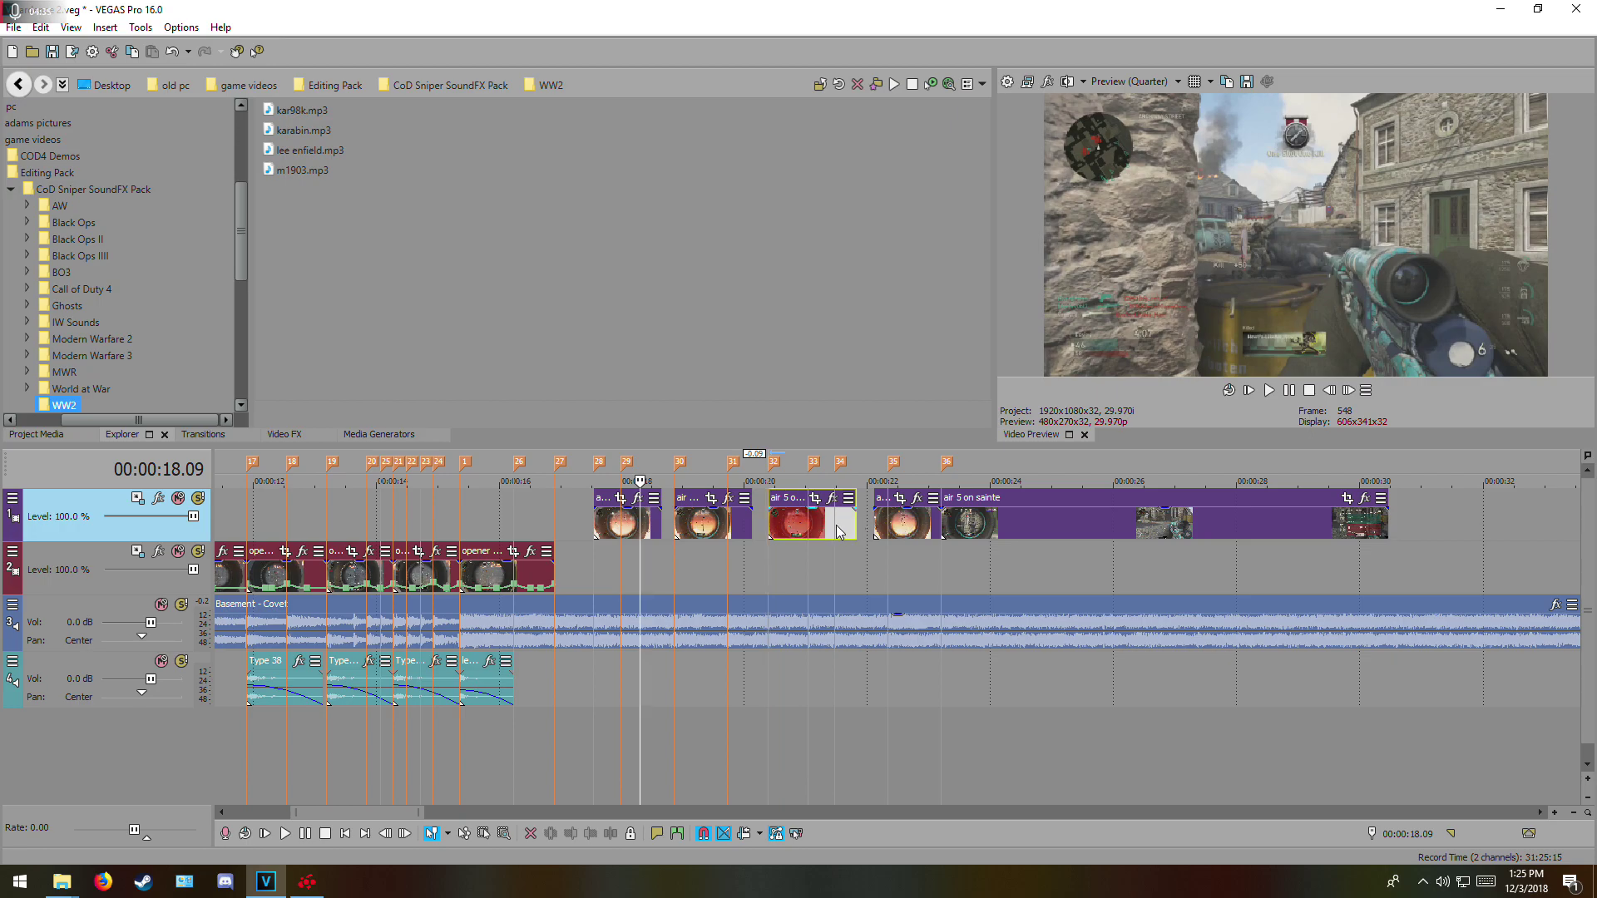
pyautogui.click(836, 533)
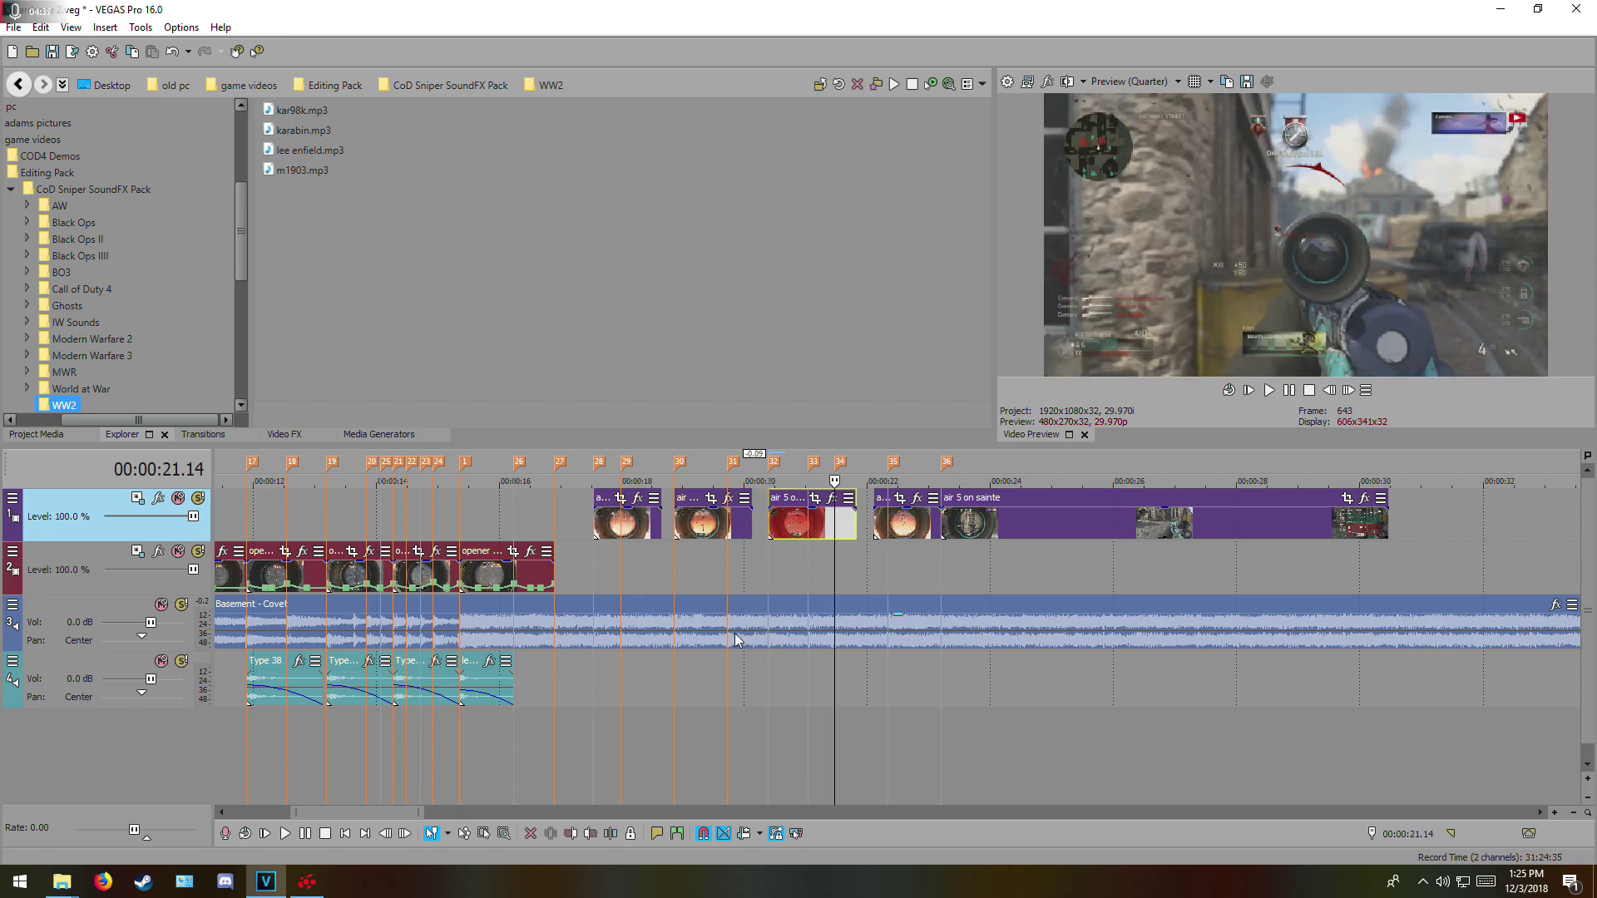
# - Align the start of the fourth air 5 on sainte segment with marker 35 at 00:00:22.10
pyautogui.click(897, 529)
pyautogui.moveTo(896, 529); pyautogui.dragTo(938, 516)
pyautogui.click(903, 516)
pyautogui.press('space')
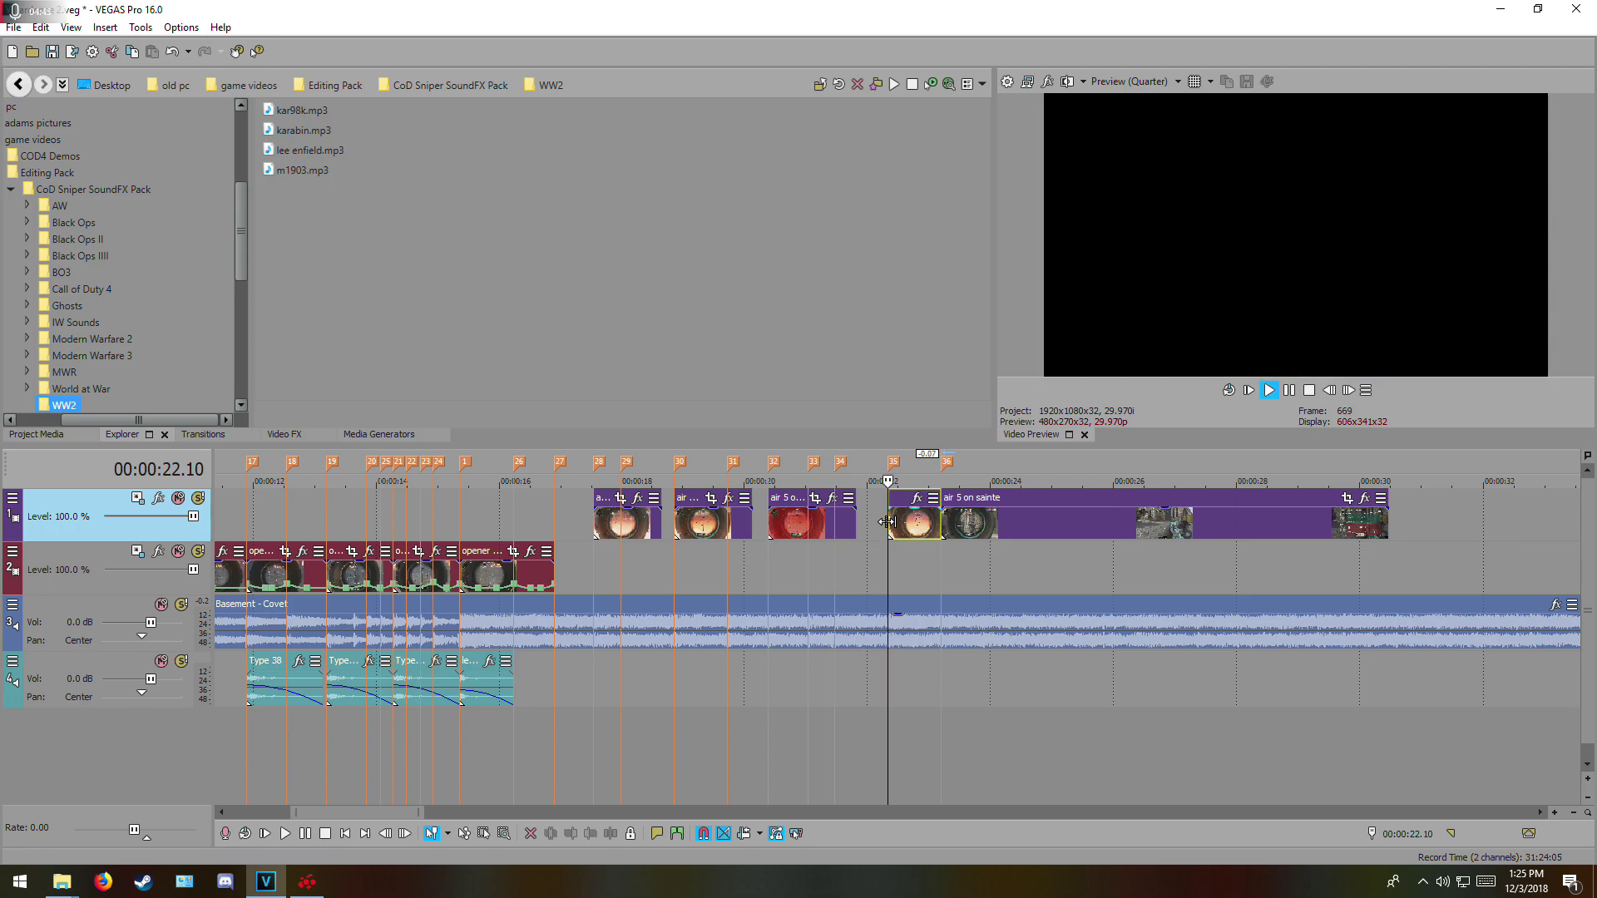
pyautogui.press('space')
pyautogui.scroll(-2, 900, 528)
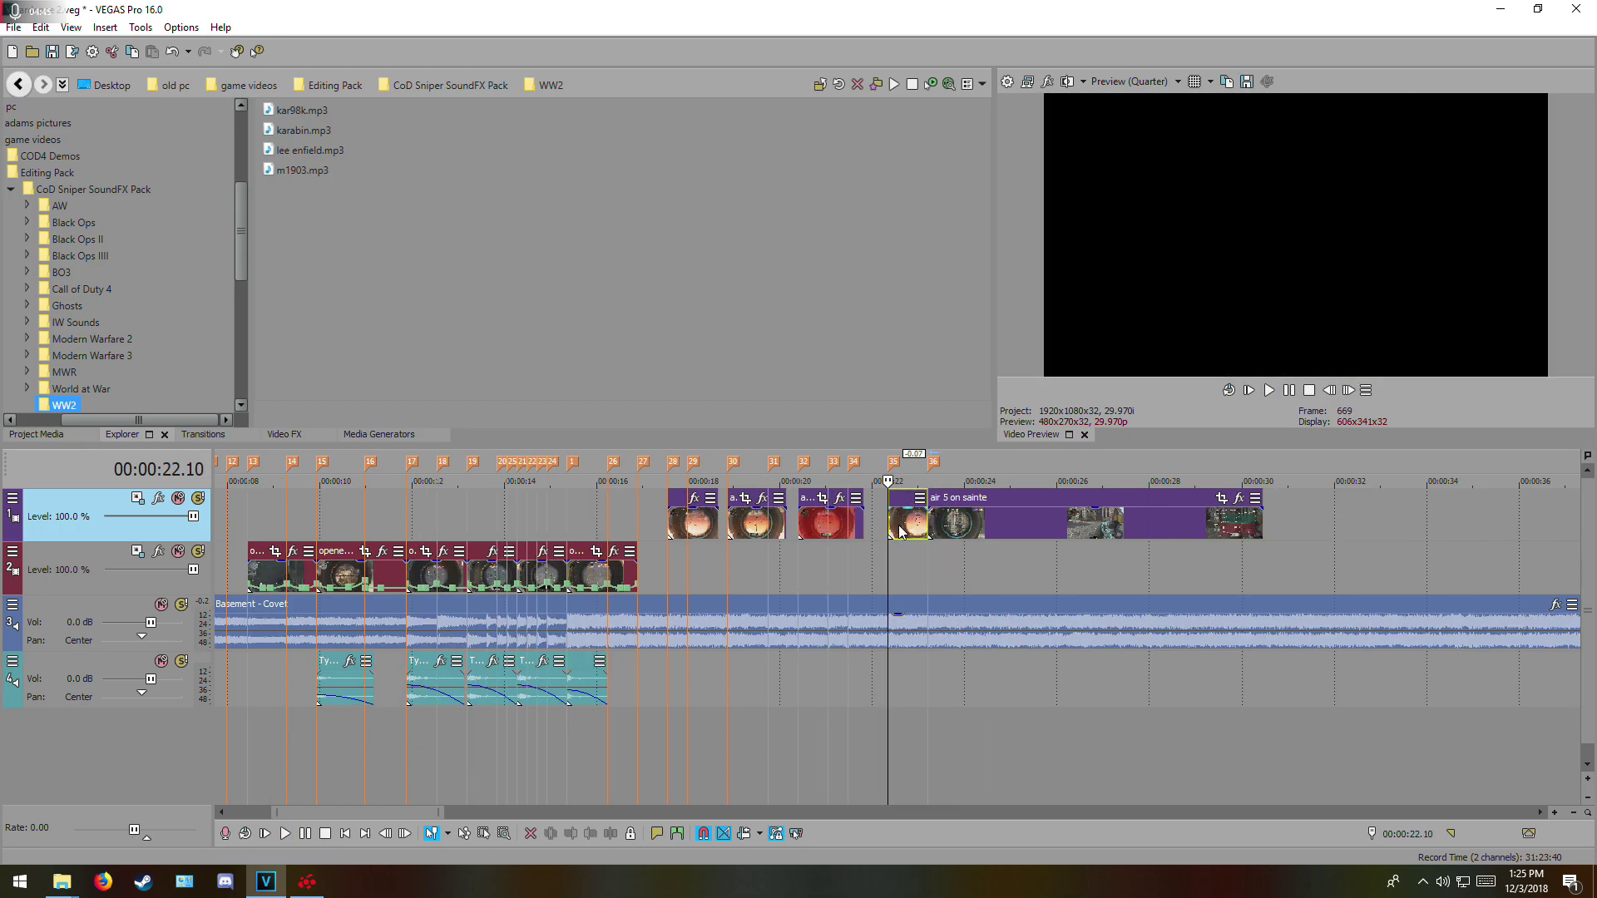
# - Extend the first air 5 on sainte segment's start back to about 00:00:16.20 at the opener's end and play it
pyautogui.click(625, 595)
pyautogui.hotkey('ctrl', 'v')
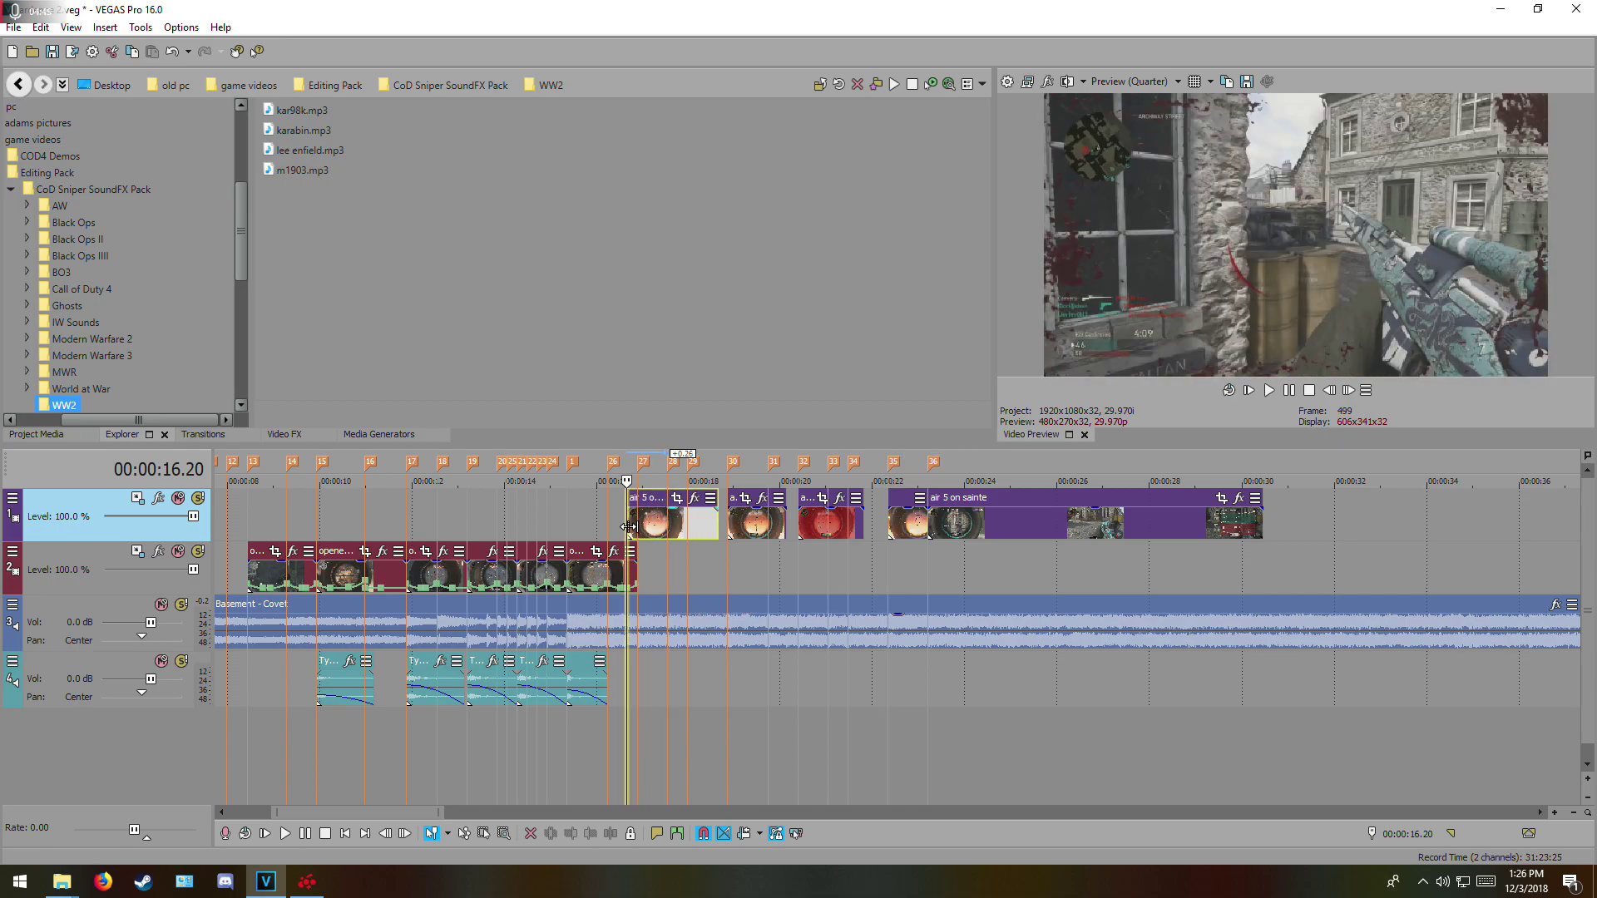
pyautogui.press('space')
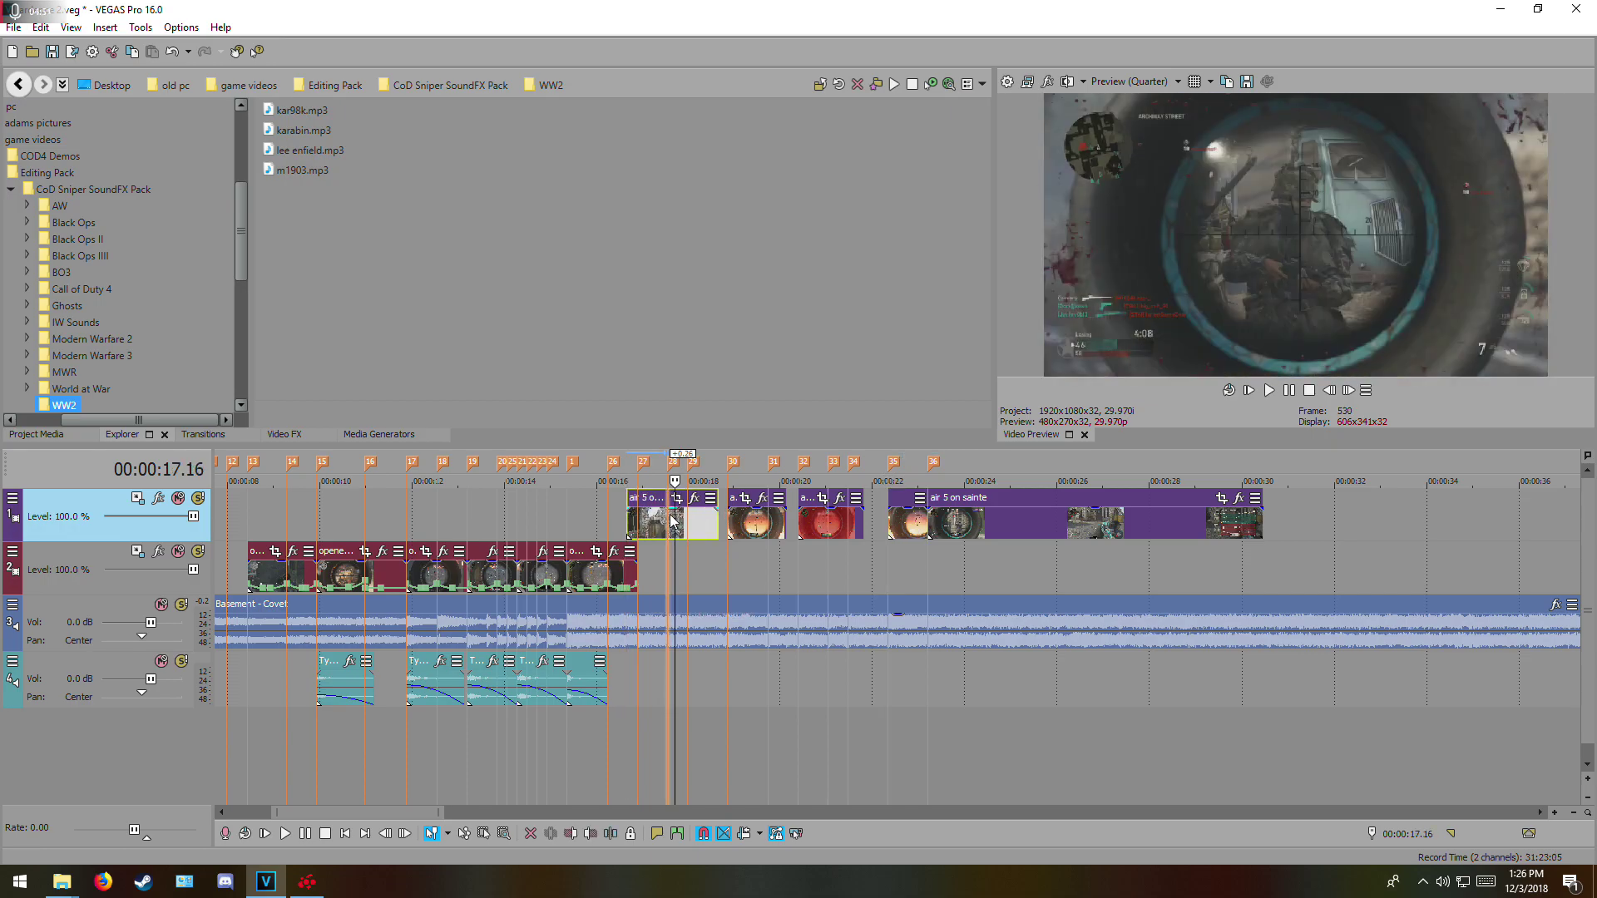
# - Play the air 5 on sainte segments from marker 28 to check their timing against the song
pyautogui.press('Return')
pyautogui.scroll(3, 732, 556)
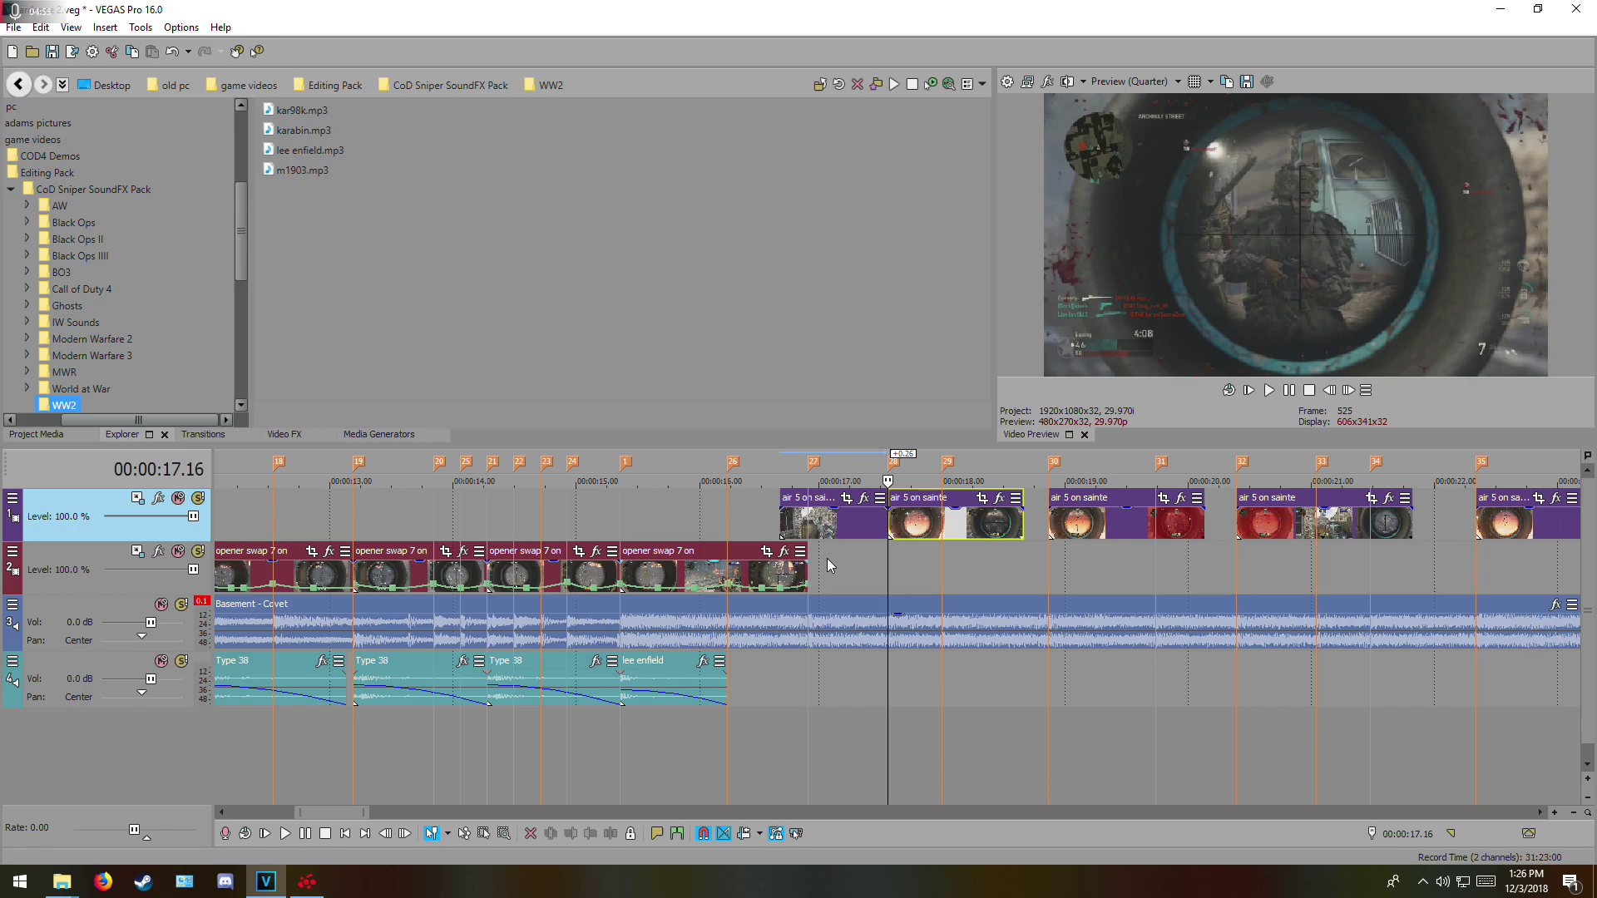
pyautogui.press('space')
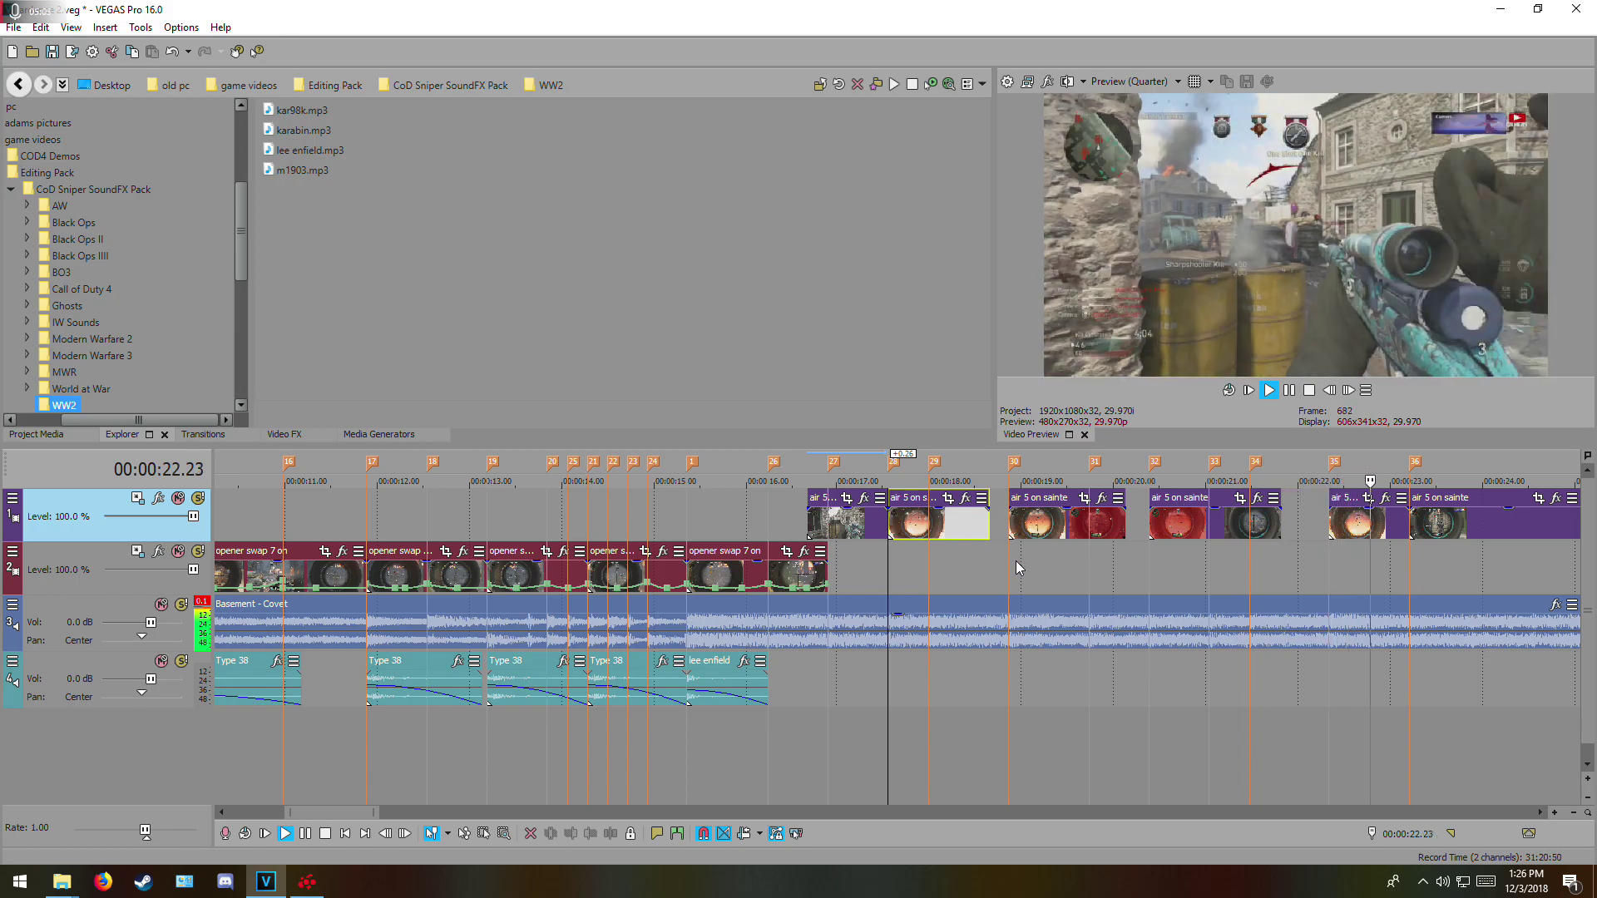
pyautogui.press('space')
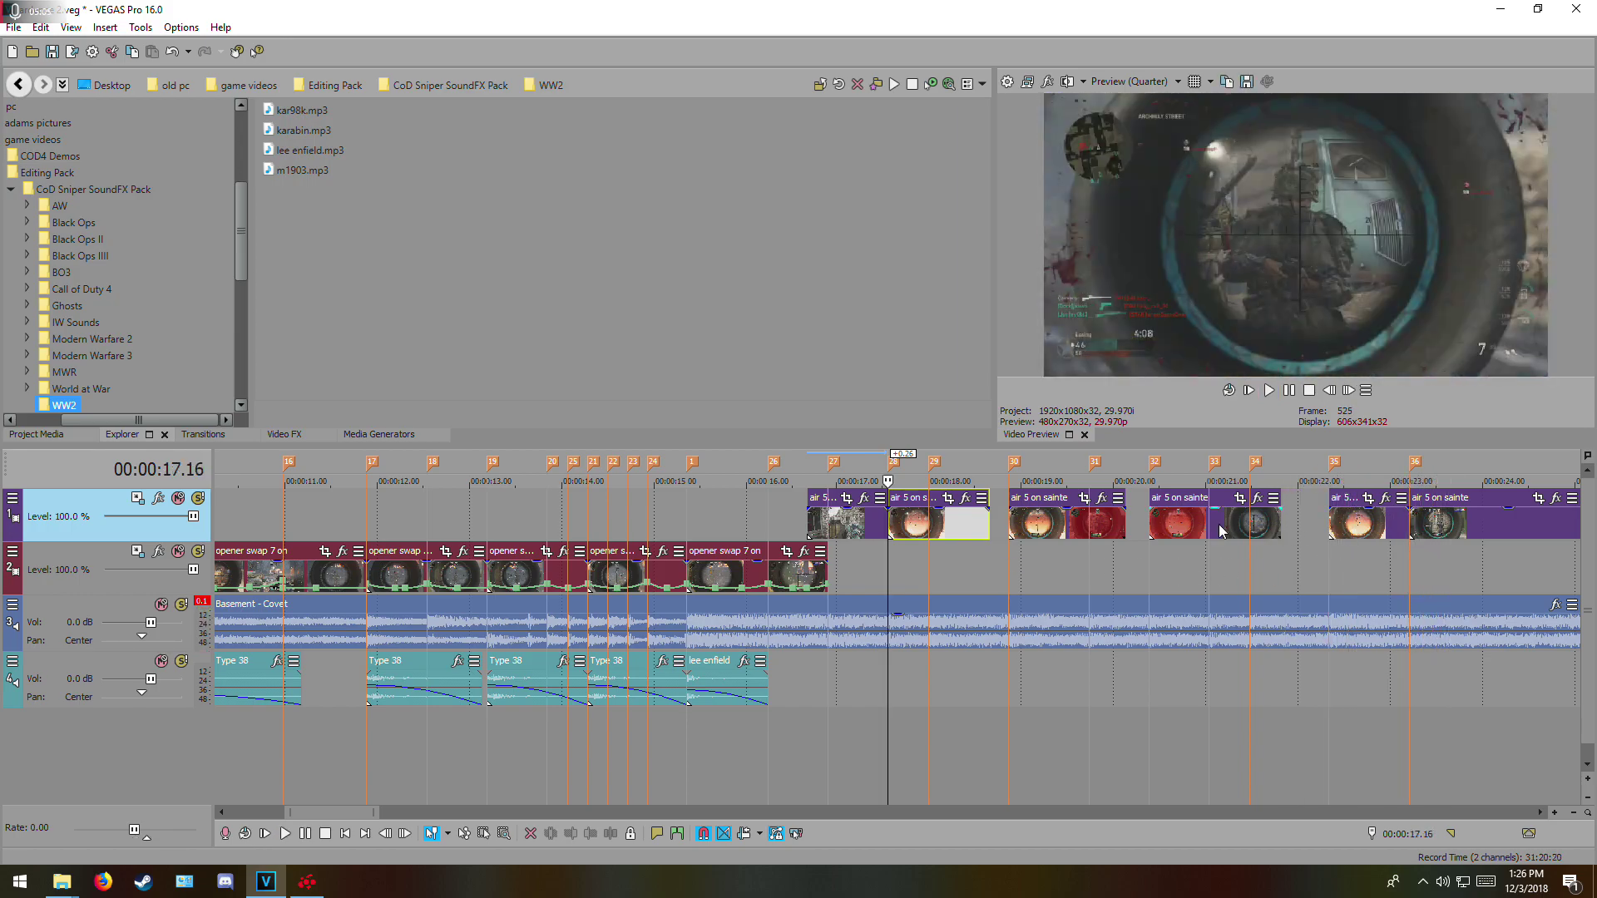
# - Extend the ends of the air 5 on sainte segments to close the gaps between them, and play from marker 28
pyautogui.scroll(-3, 1239, 545)
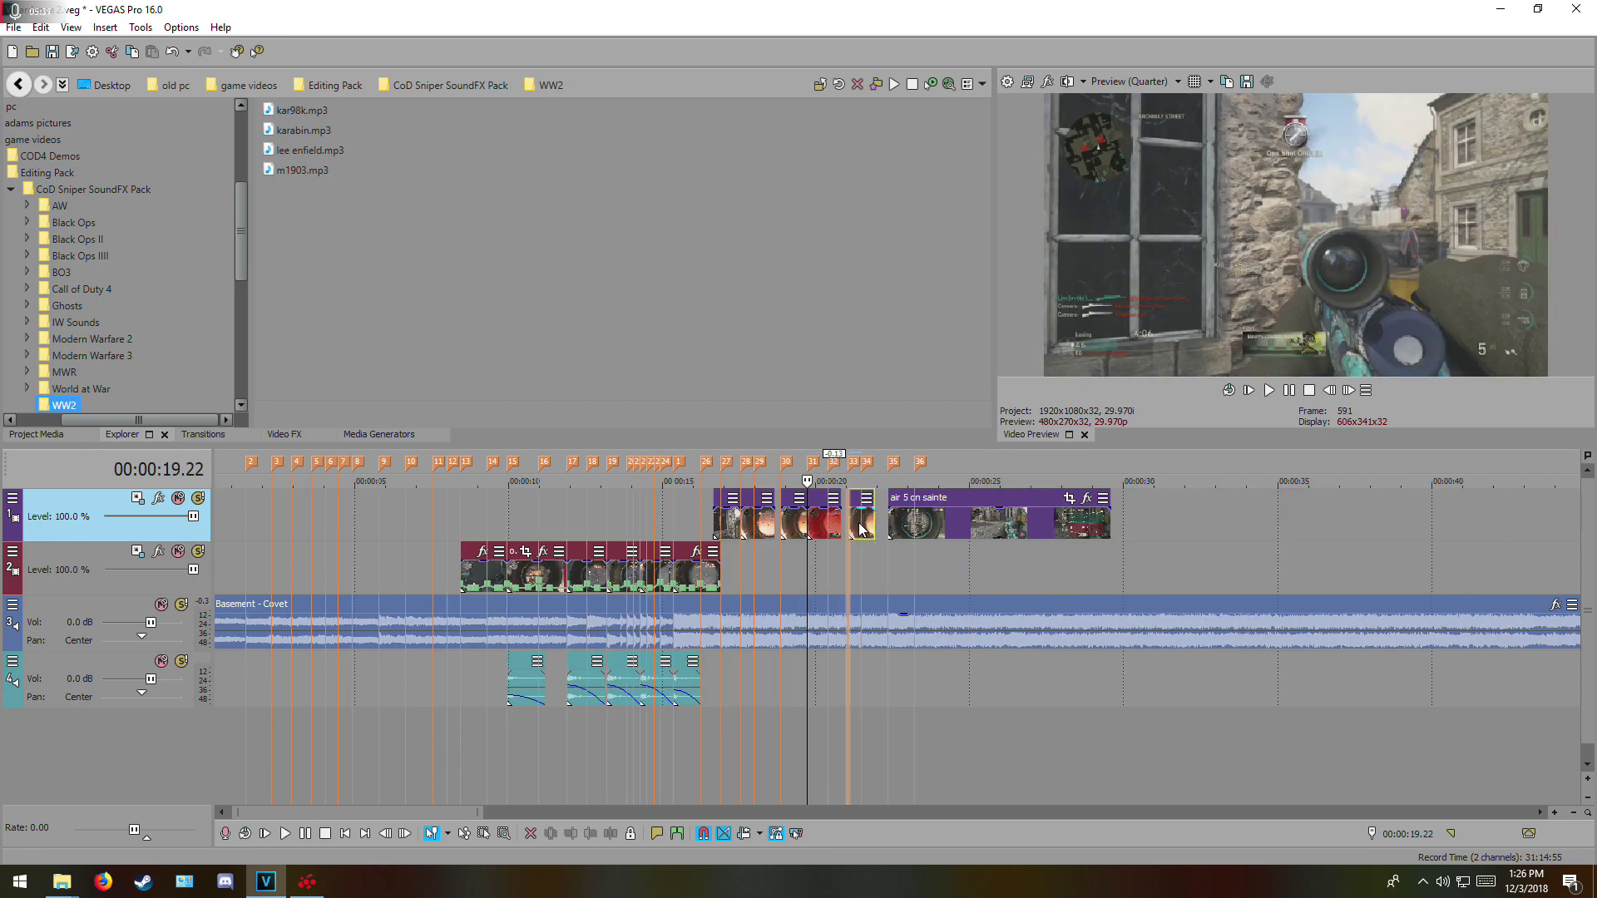
pyautogui.moveTo(878, 528); pyautogui.dragTo(888, 527)
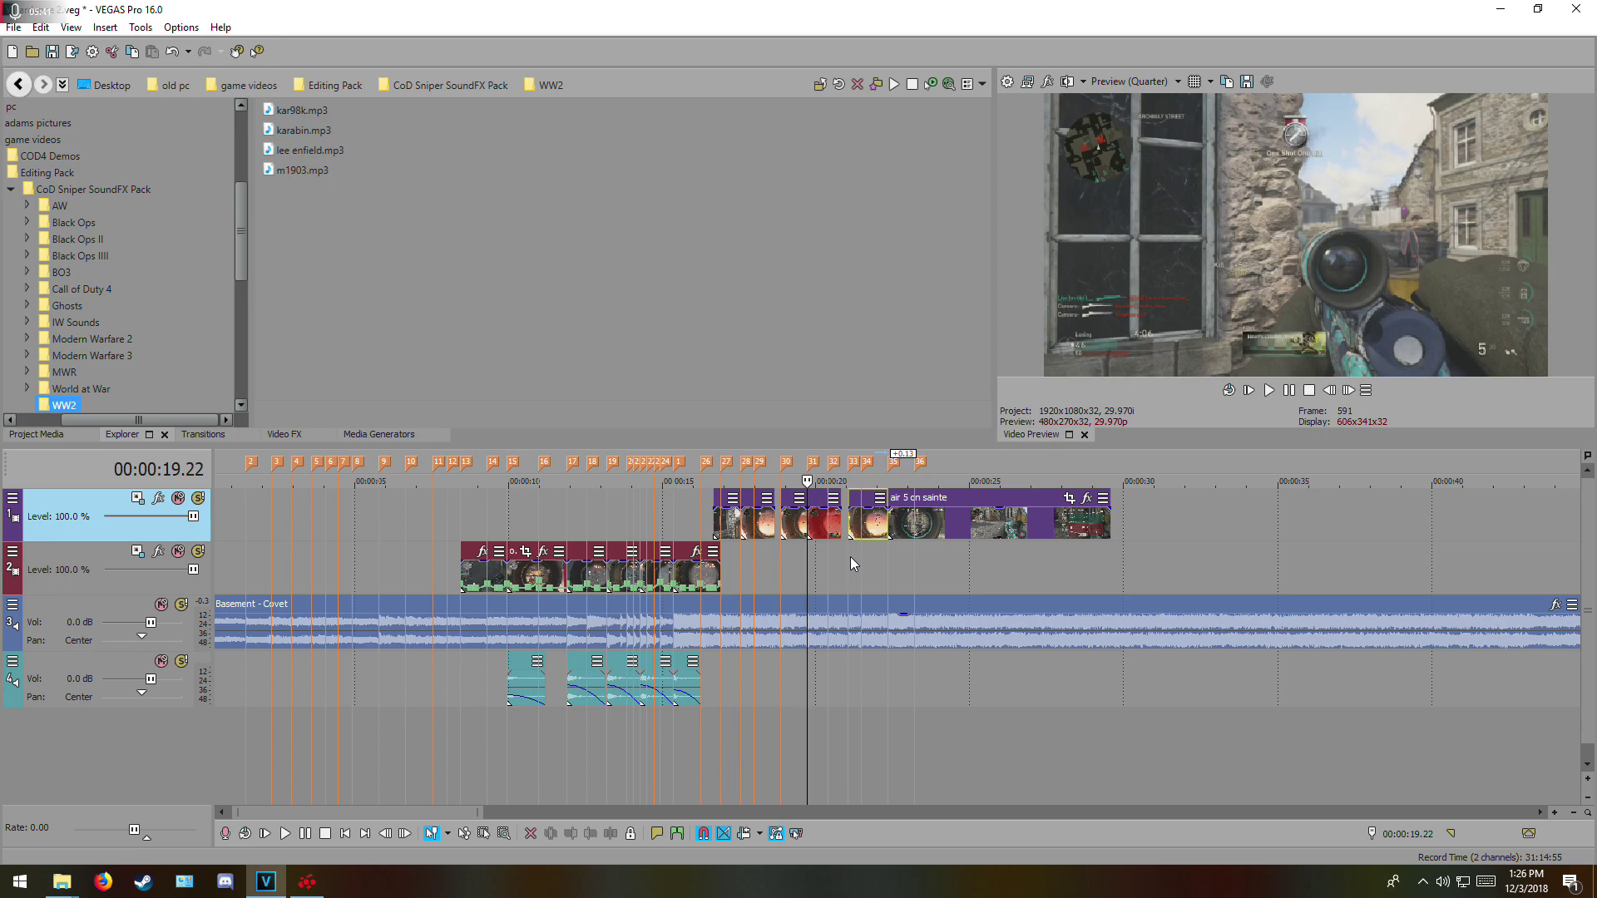
pyautogui.moveTo(775, 513); pyautogui.dragTo(851, 526)
pyautogui.click(714, 521)
pyautogui.scroll(3, 835, 560)
pyautogui.click(968, 547)
pyautogui.press('space')
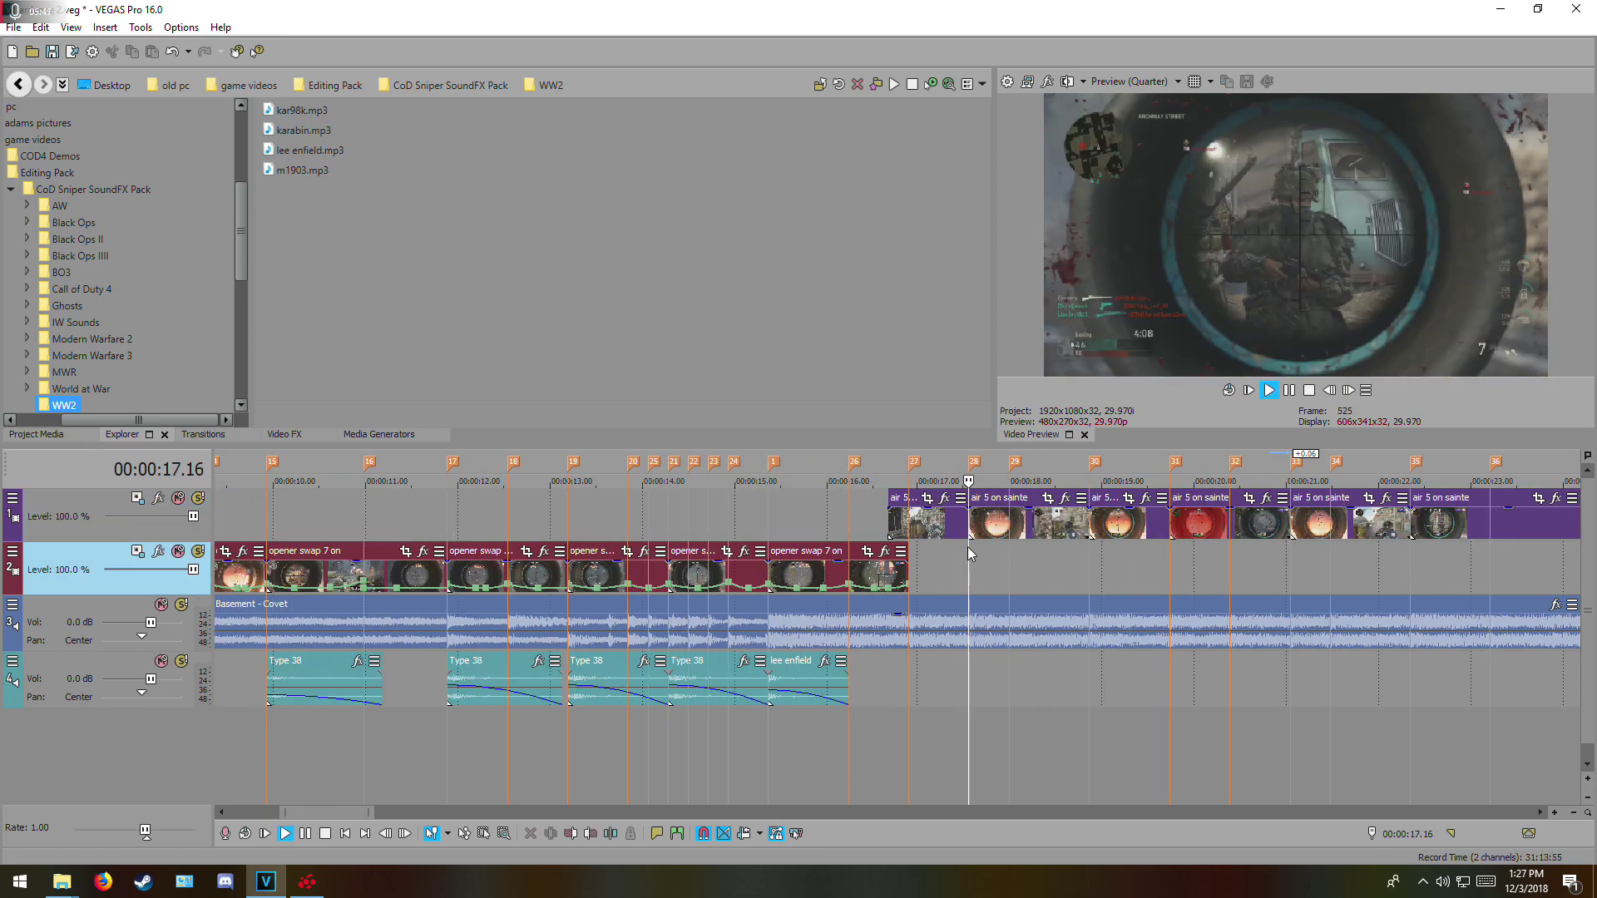
pyautogui.press('space')
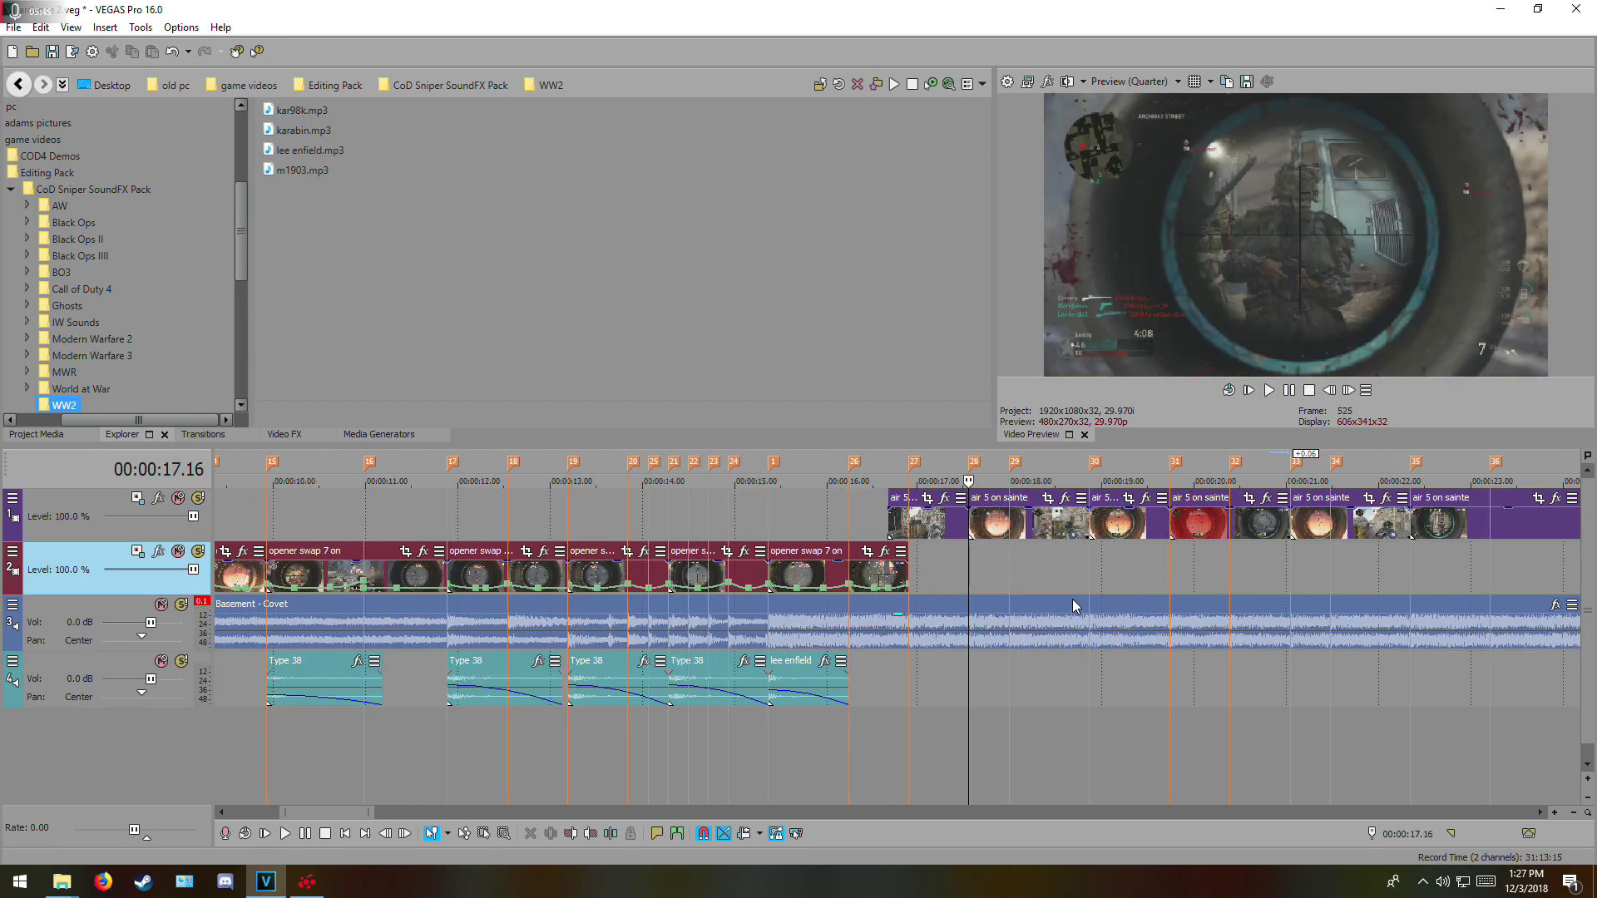
# - Insert a velocity envelope on the first air 5 on sainte segment, which ends at marker 28
pyautogui.scroll(-5, 1045, 592)
pyautogui.click(735, 520)
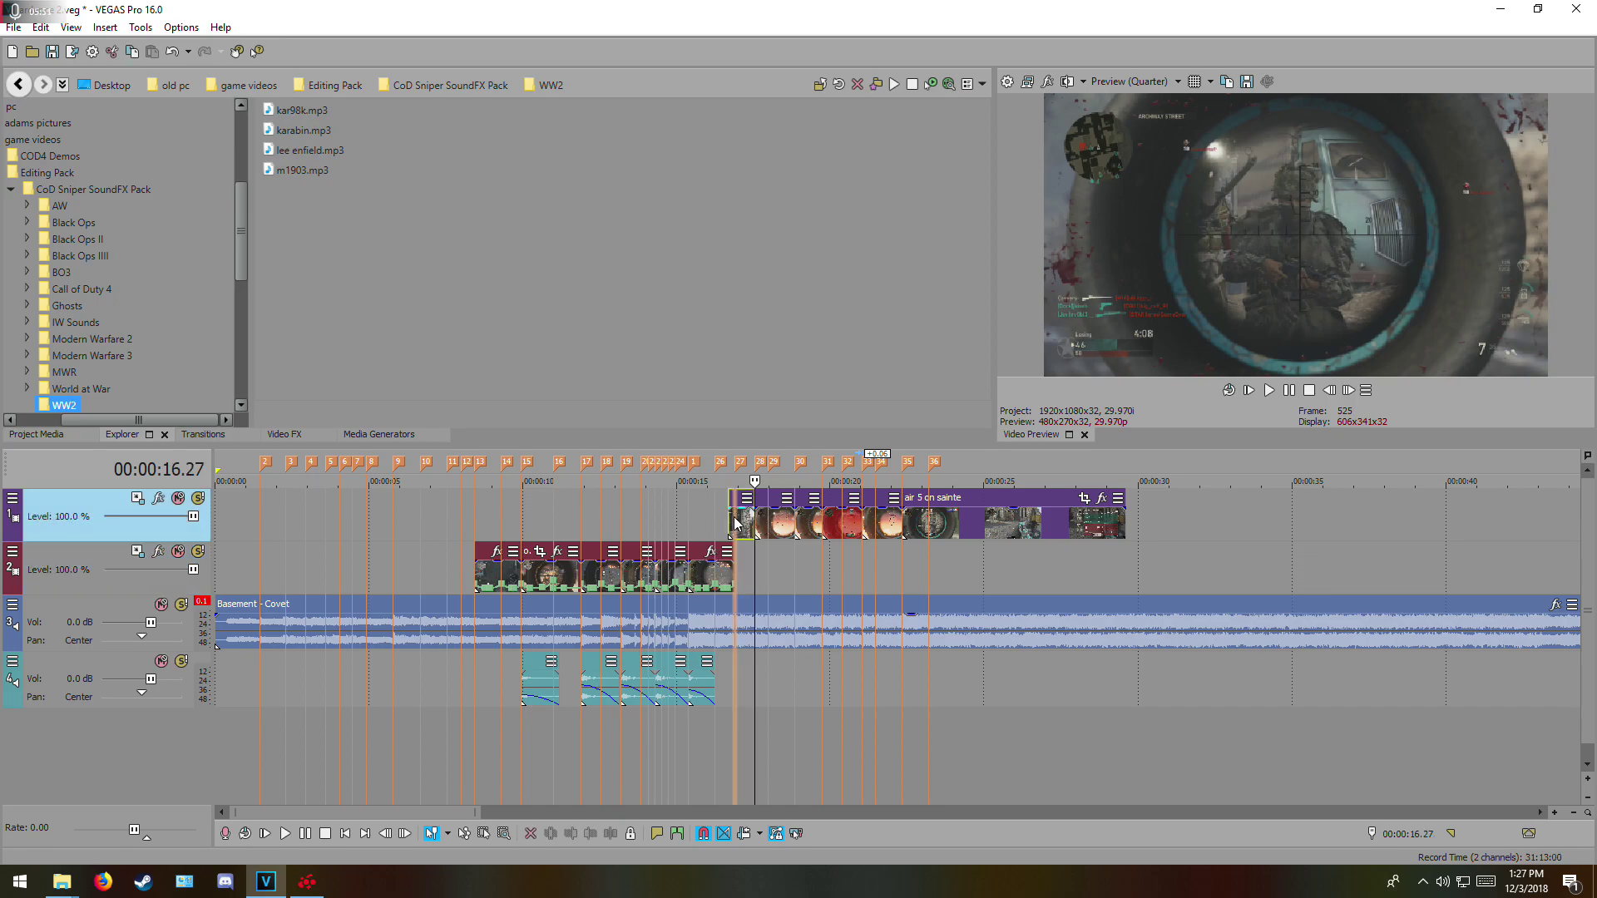
pyautogui.scroll(5, 881, 536)
pyautogui.rightClick(861, 522)
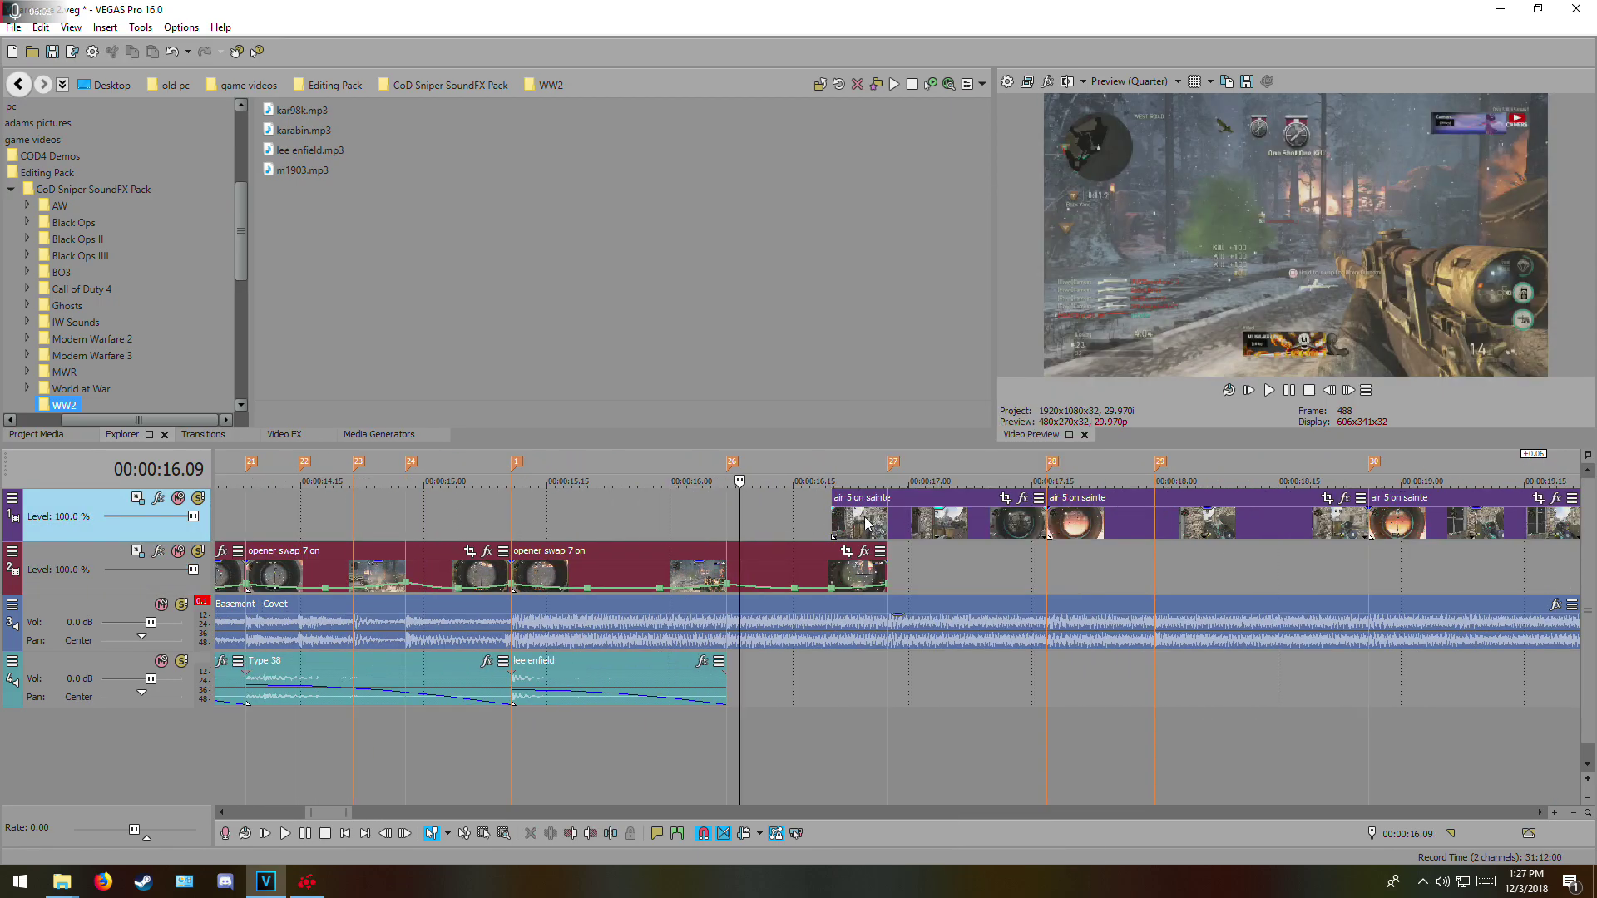
pyautogui.rightClick(865, 516)
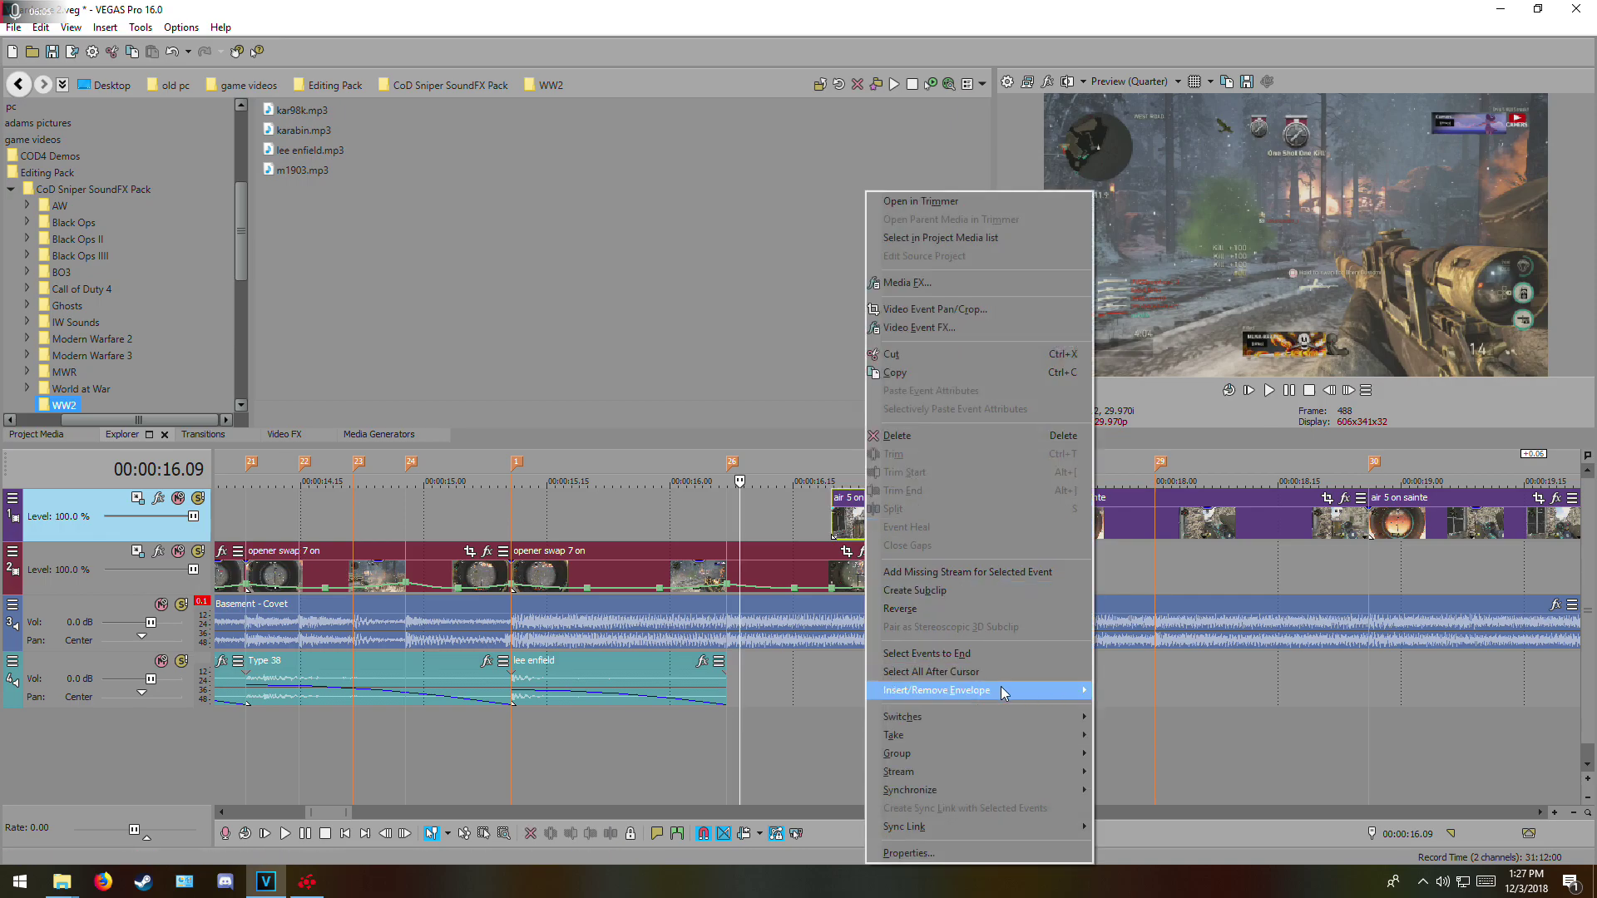
pyautogui.moveTo(992, 693)
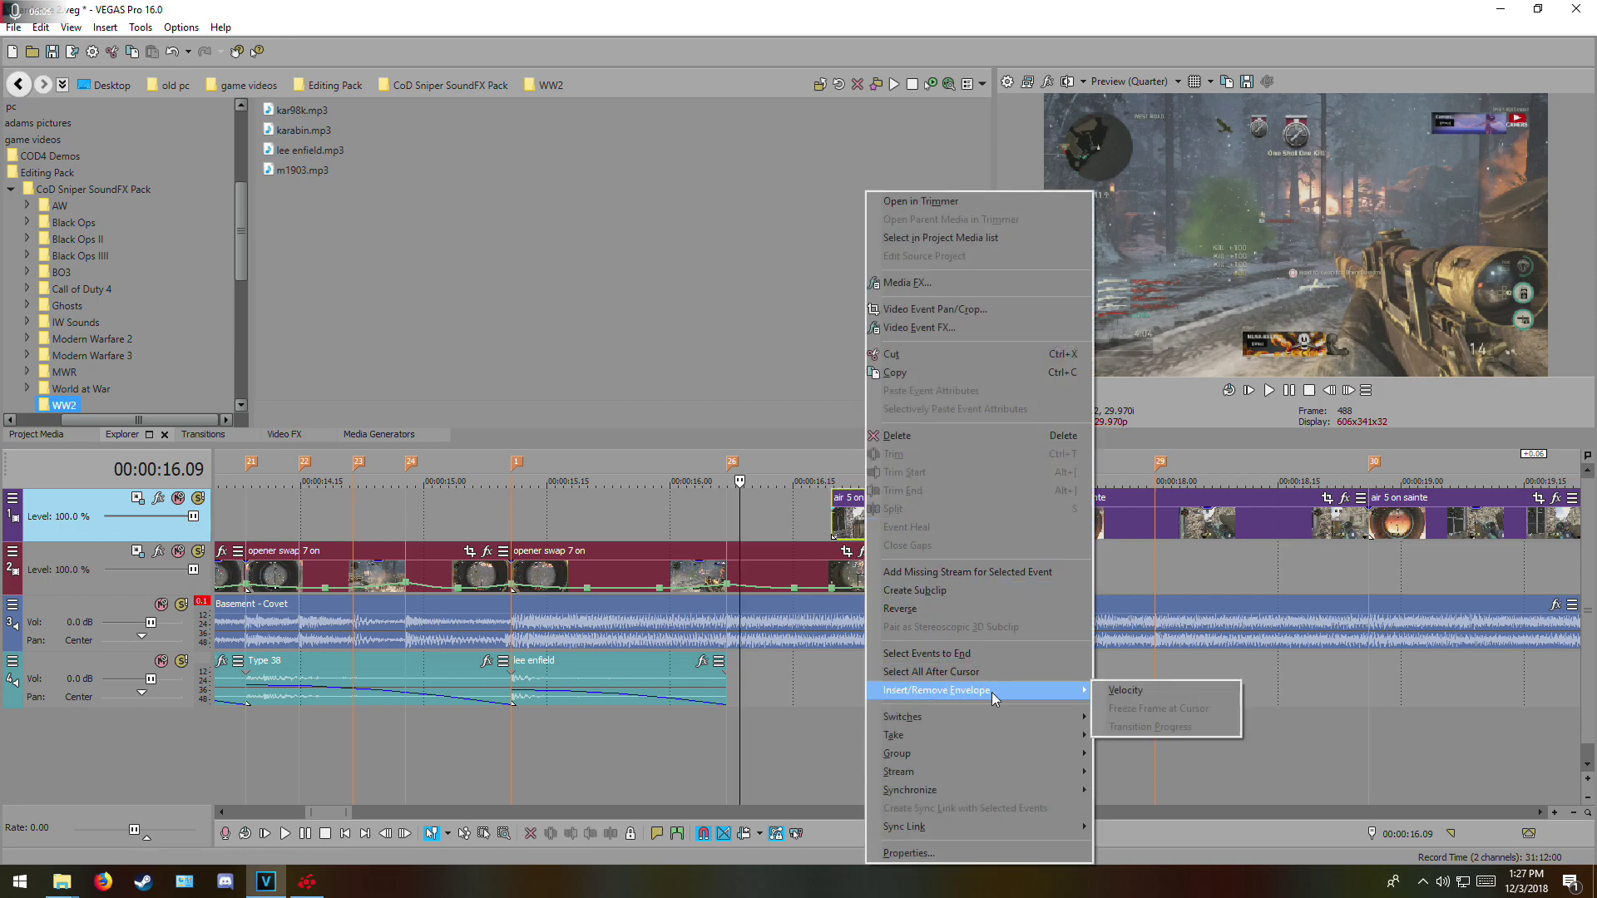
pyautogui.click(1118, 690)
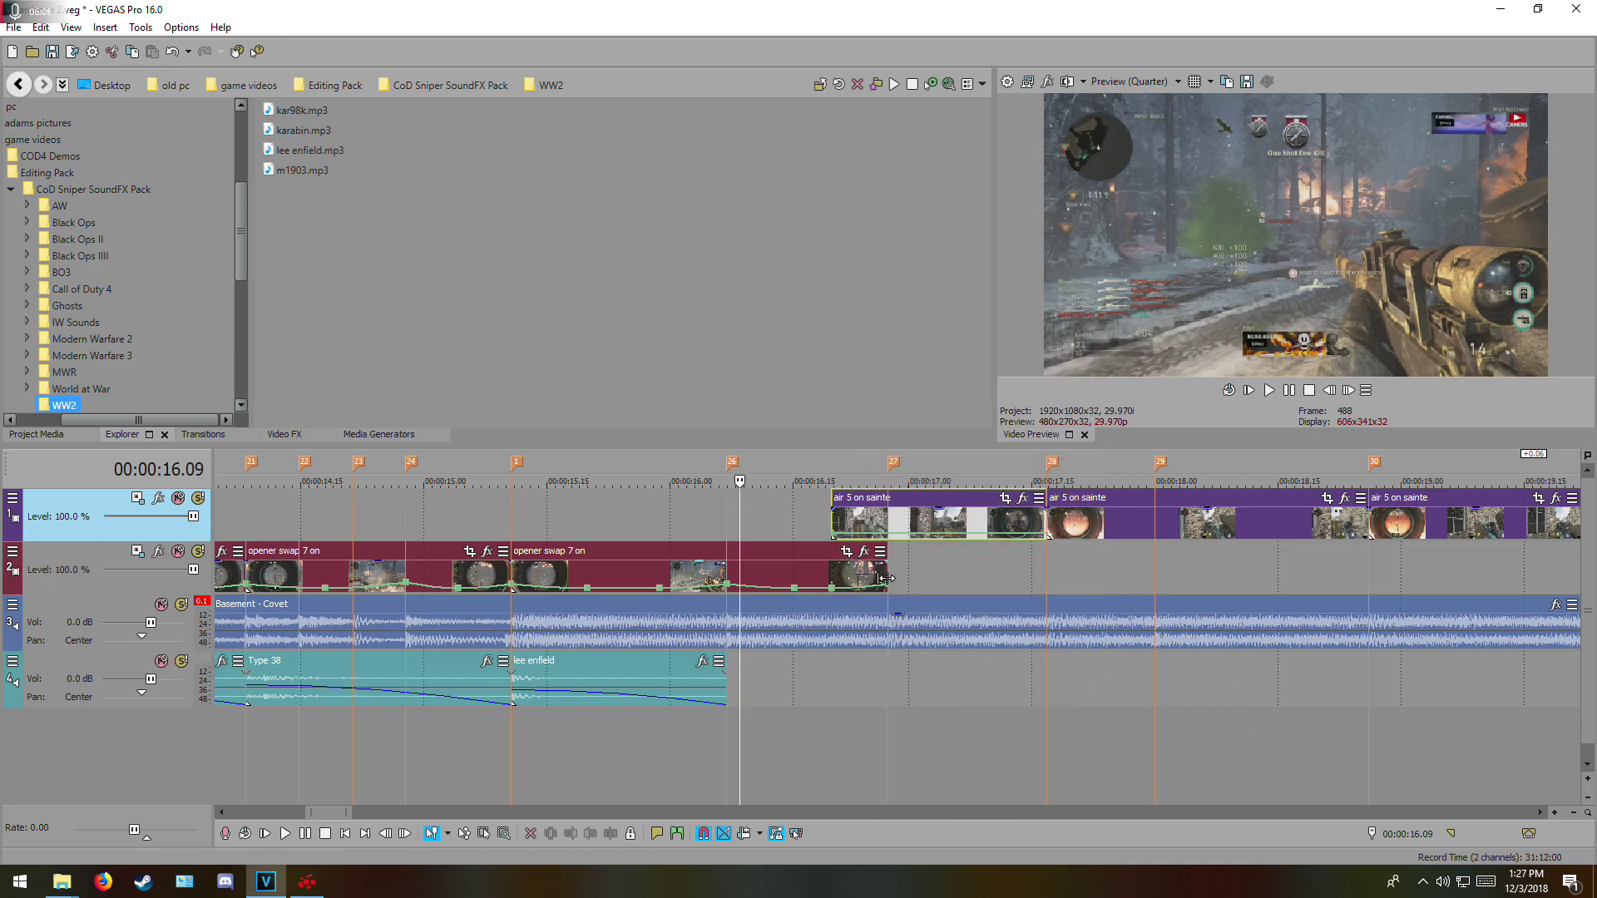
# - Set the velocity point at the first air 5 on sainte segment's start, 00:00:16.20, to 50% forward
pyautogui.click(832, 516)
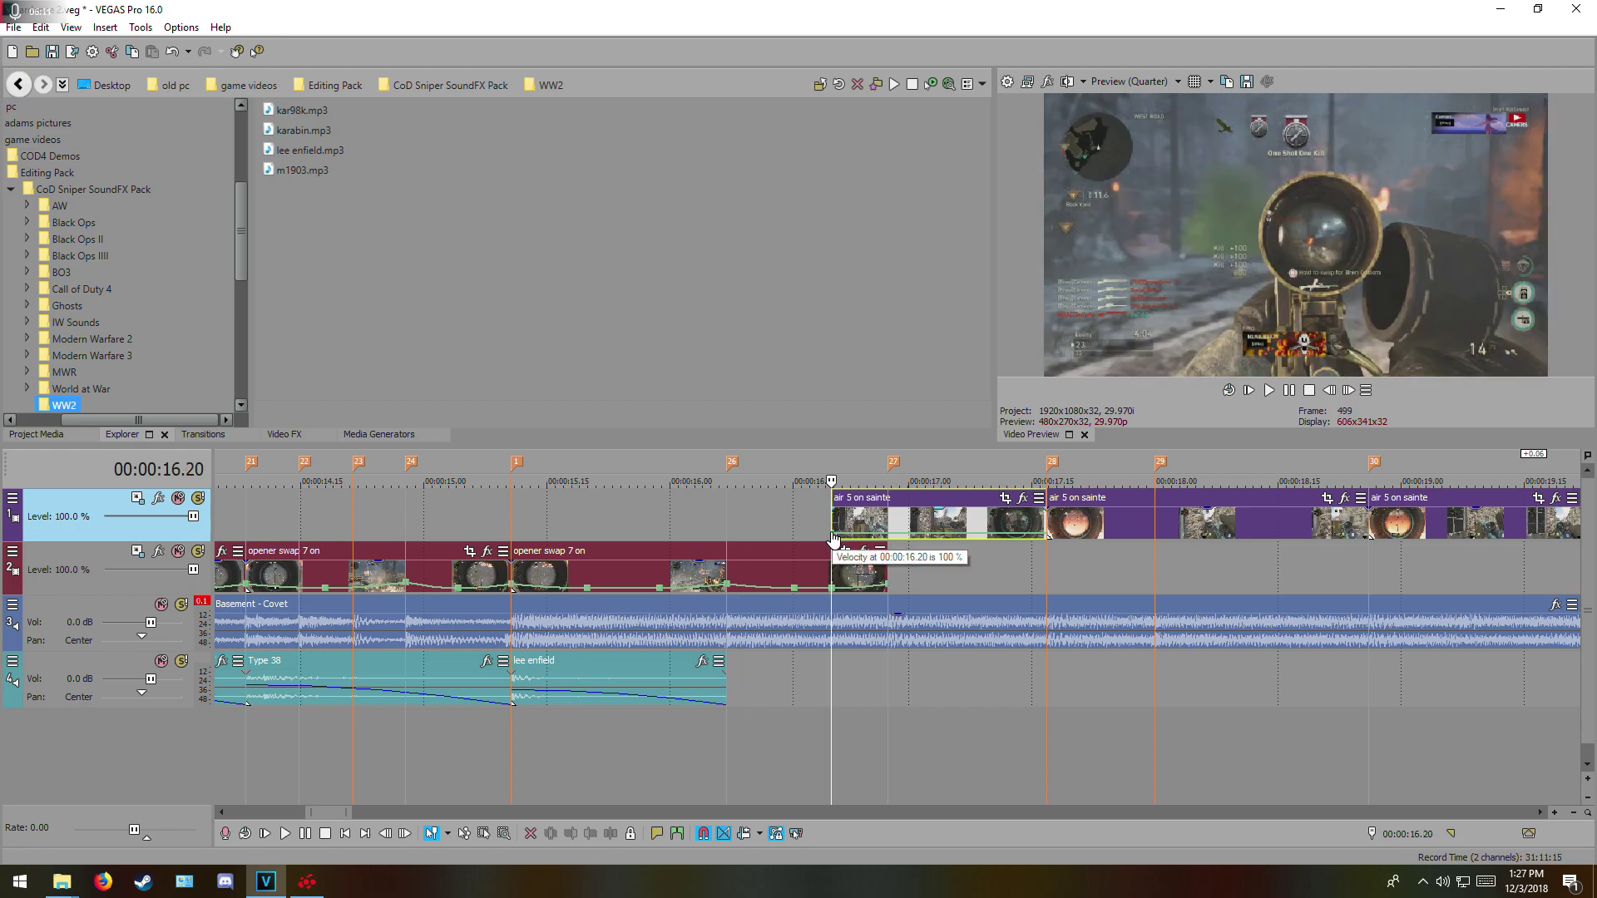
pyautogui.rightClick(836, 536)
pyautogui.click(916, 213)
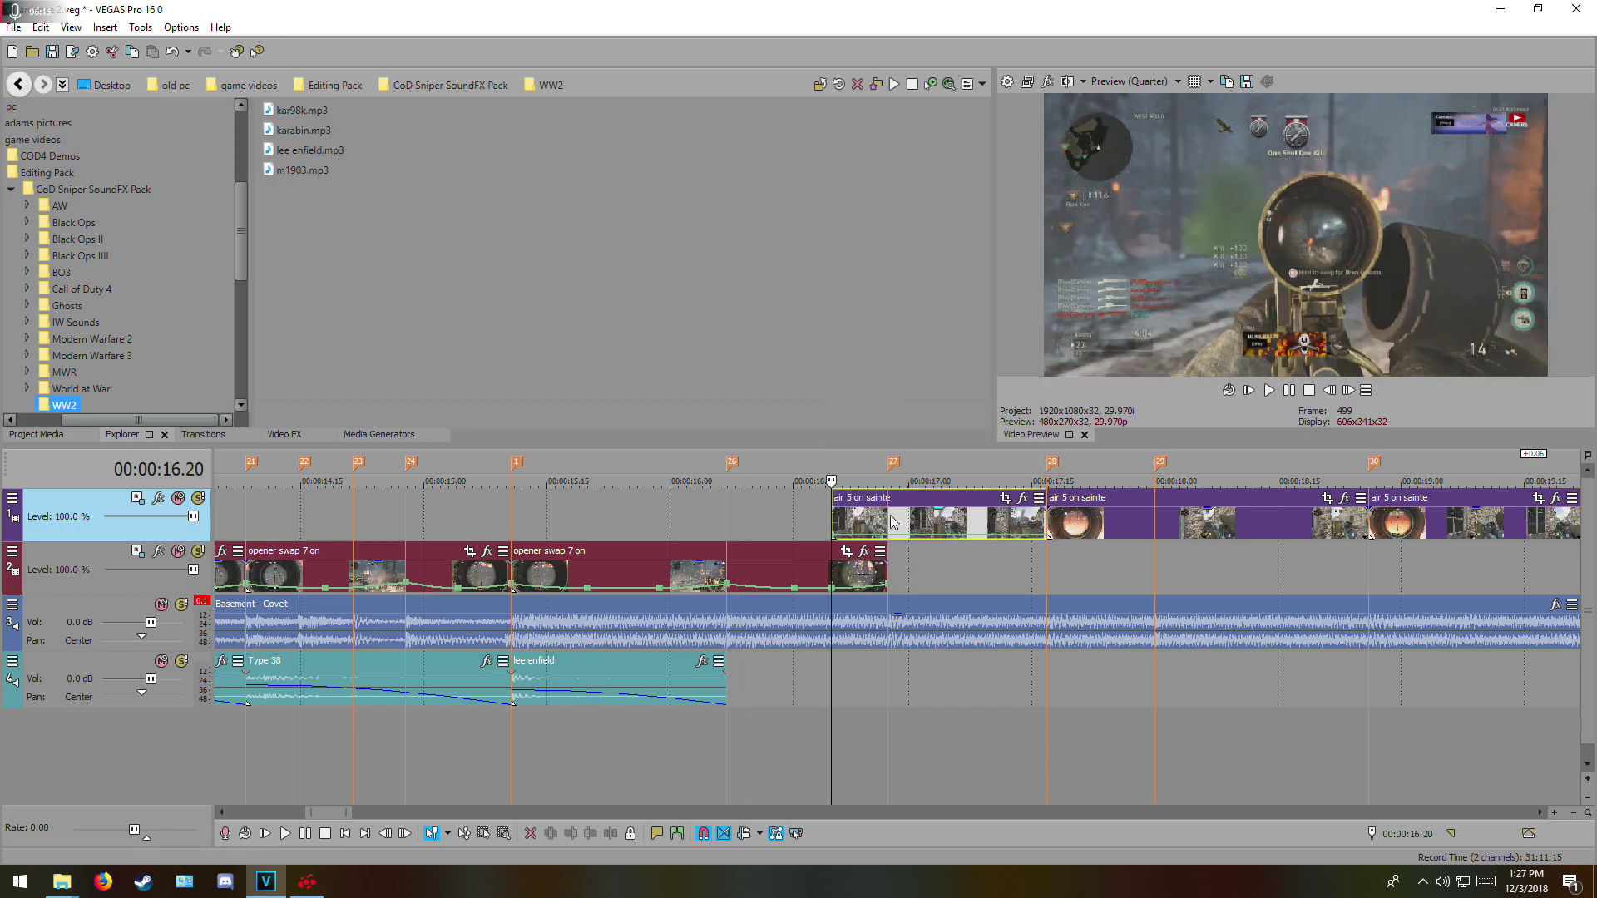
# - Add velocity points at marker 27 and ten frames after it at 00:00:17.07, and set the marker 27 point to 200% forward
pyautogui.click(888, 517)
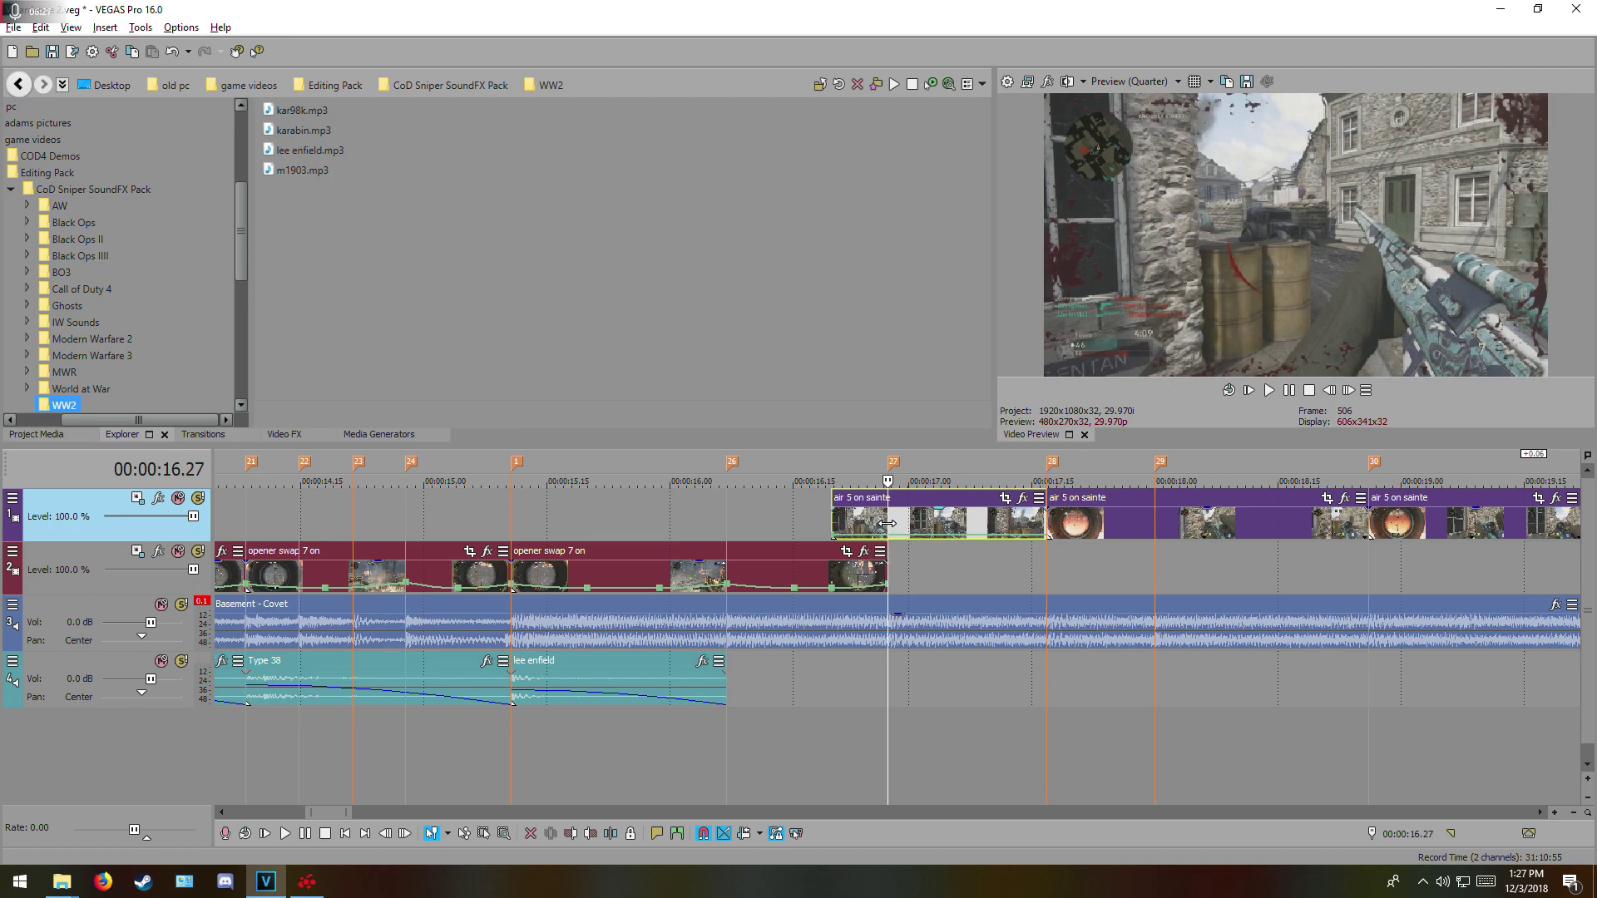
pyautogui.hotkey('alt', 'Right')
pyautogui.hotkey('alt', 'Right')
pyautogui.hotkey('alt', 'Right')
pyautogui.hotkey('alt', 'Right')
pyautogui.hotkey('alt', 'Right')
pyautogui.hotkey('alt', 'Right')
pyautogui.hotkey('alt', 'Right')
pyautogui.hotkey('alt', 'Right')
pyautogui.hotkey('alt', 'Right')
pyautogui.hotkey('alt', 'Right')
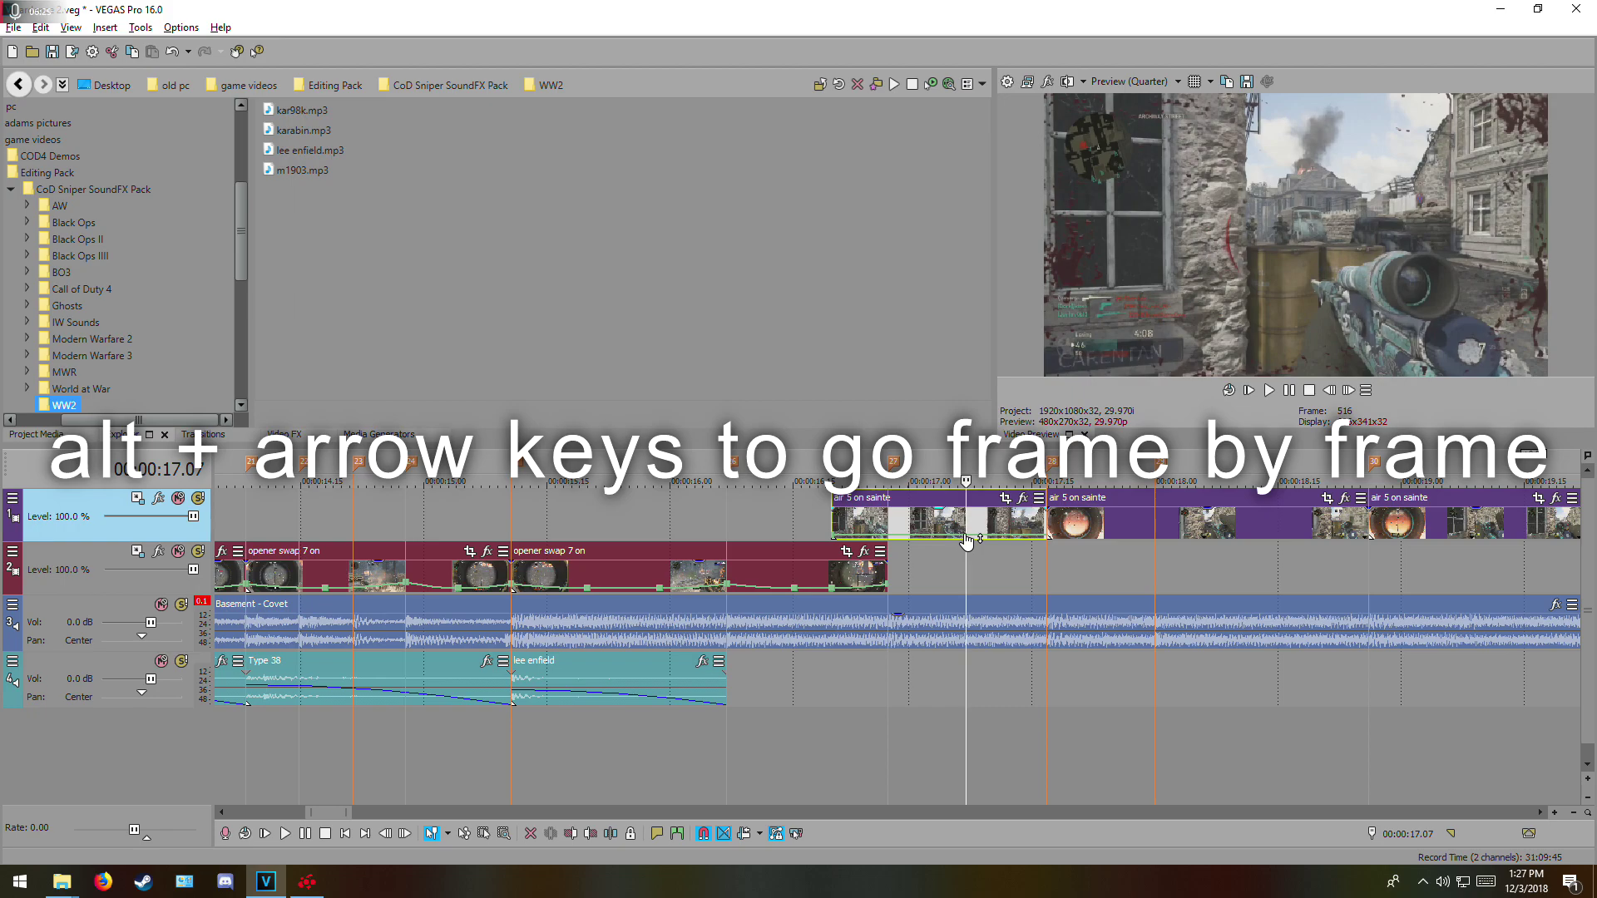
pyautogui.rightClick(891, 541)
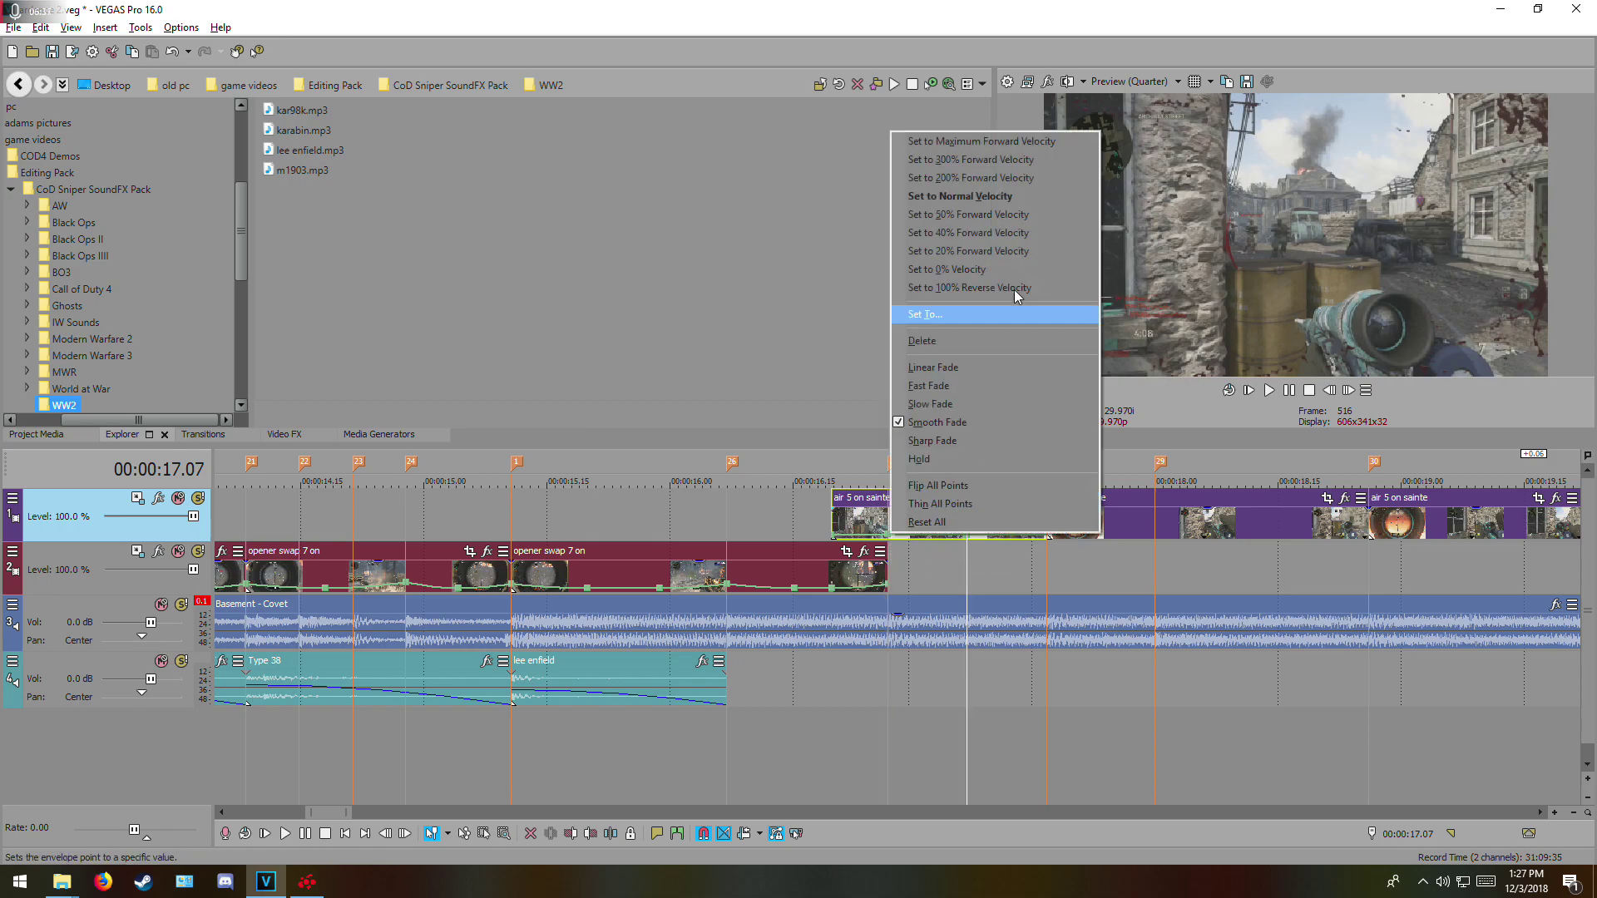
pyautogui.click(975, 178)
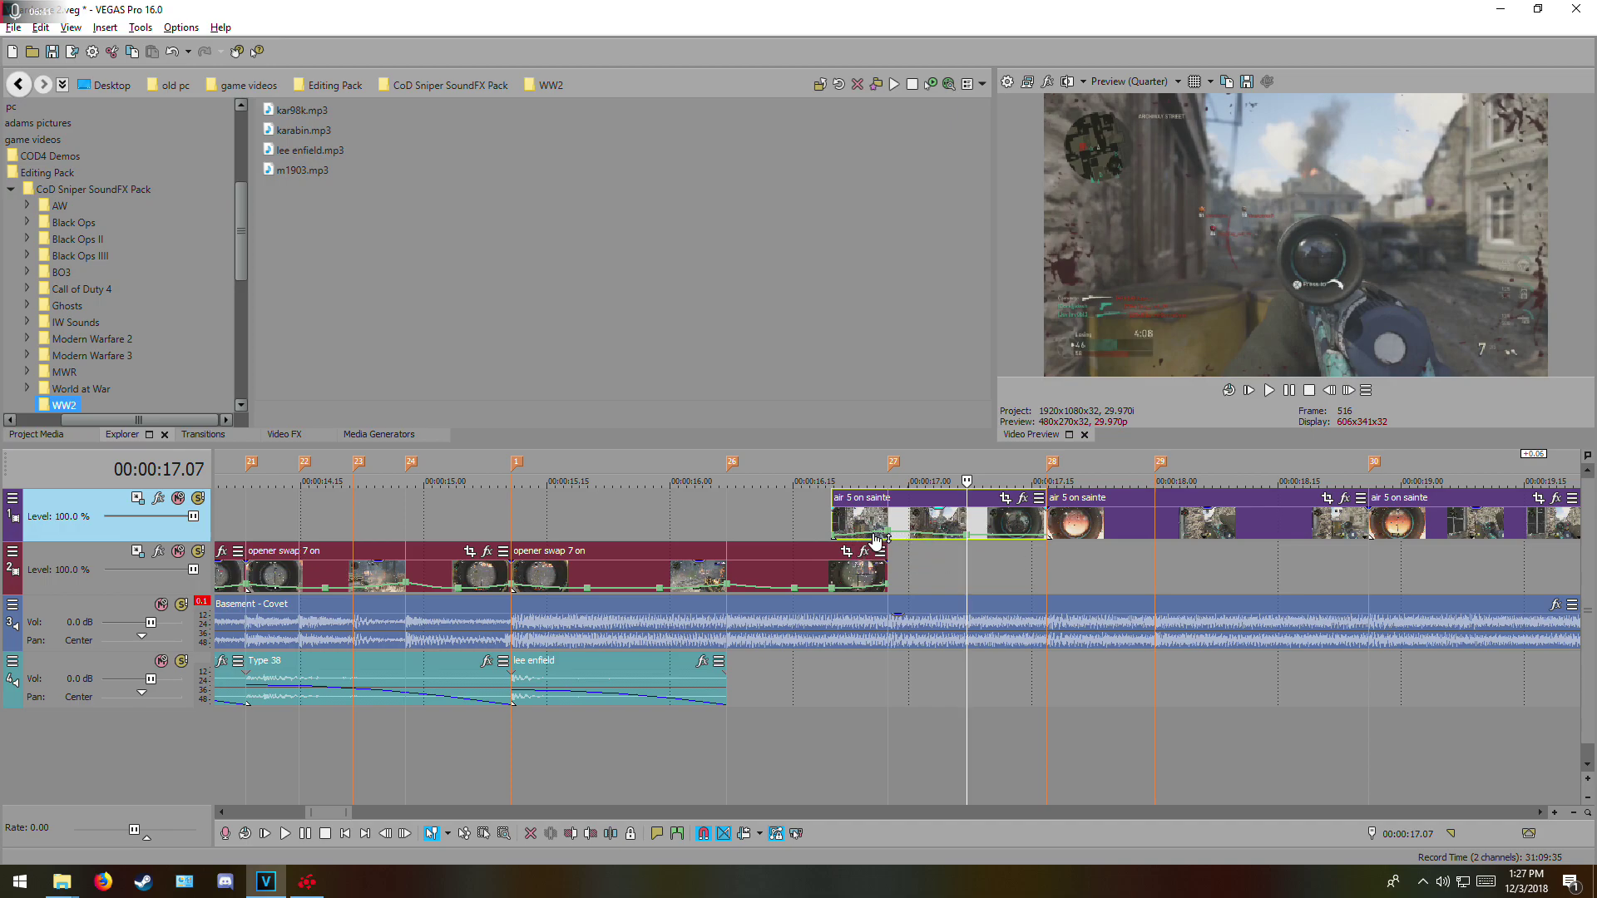
# - Apply a slow fade to the velocity curve before the marker 27 point and a fast fade after it
pyautogui.rightClick(872, 539)
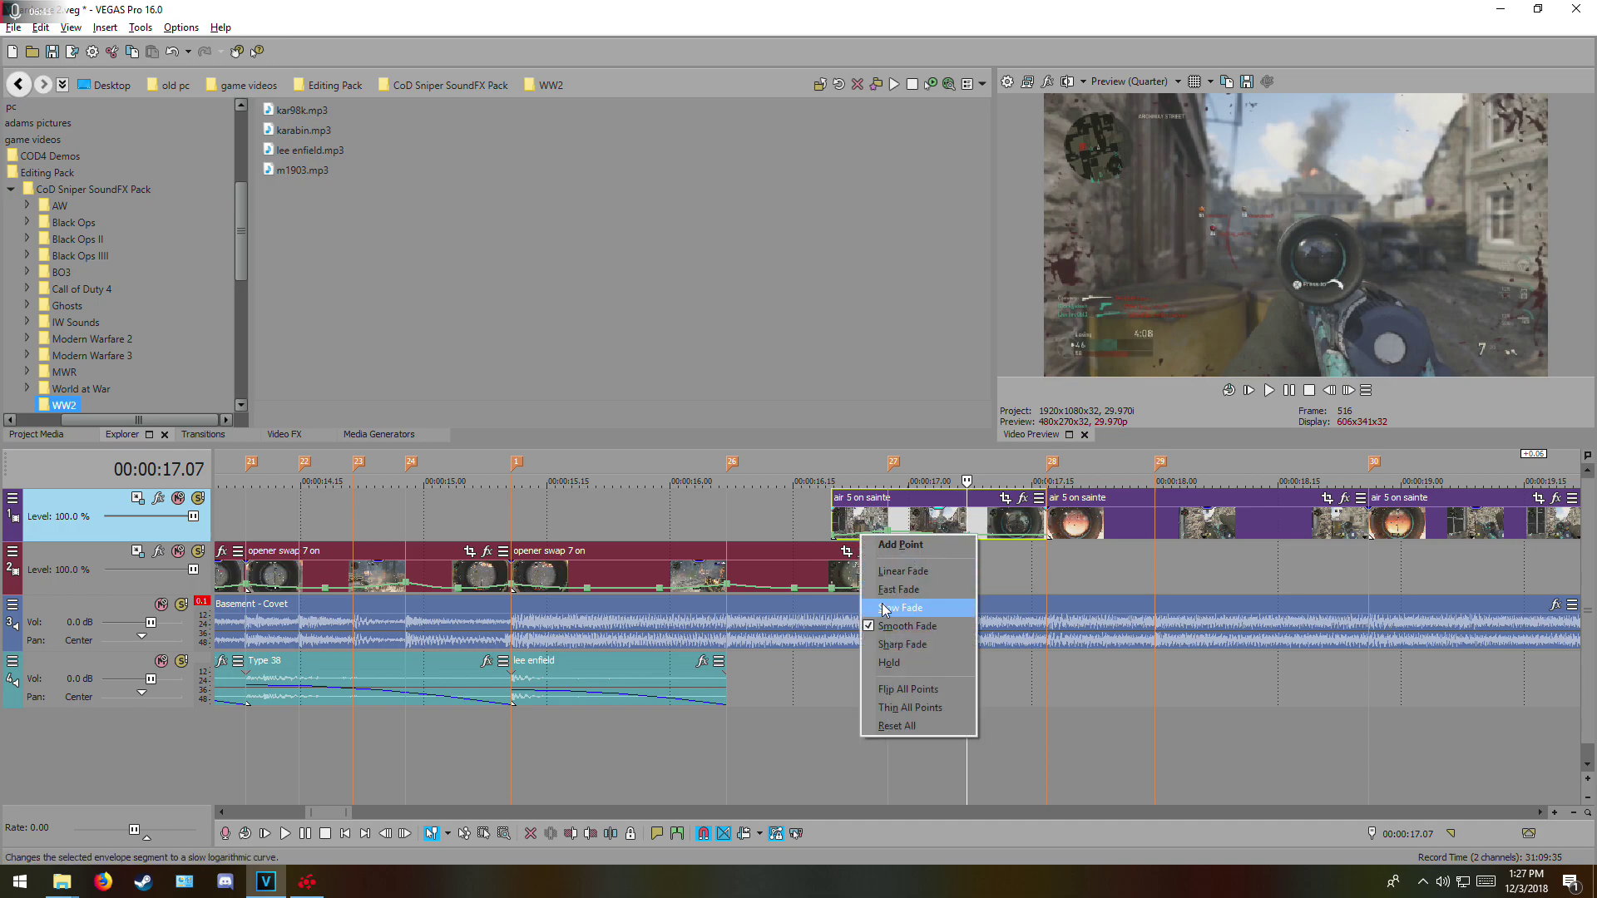
pyautogui.click(944, 606)
pyautogui.rightClick(907, 538)
pyautogui.click(944, 588)
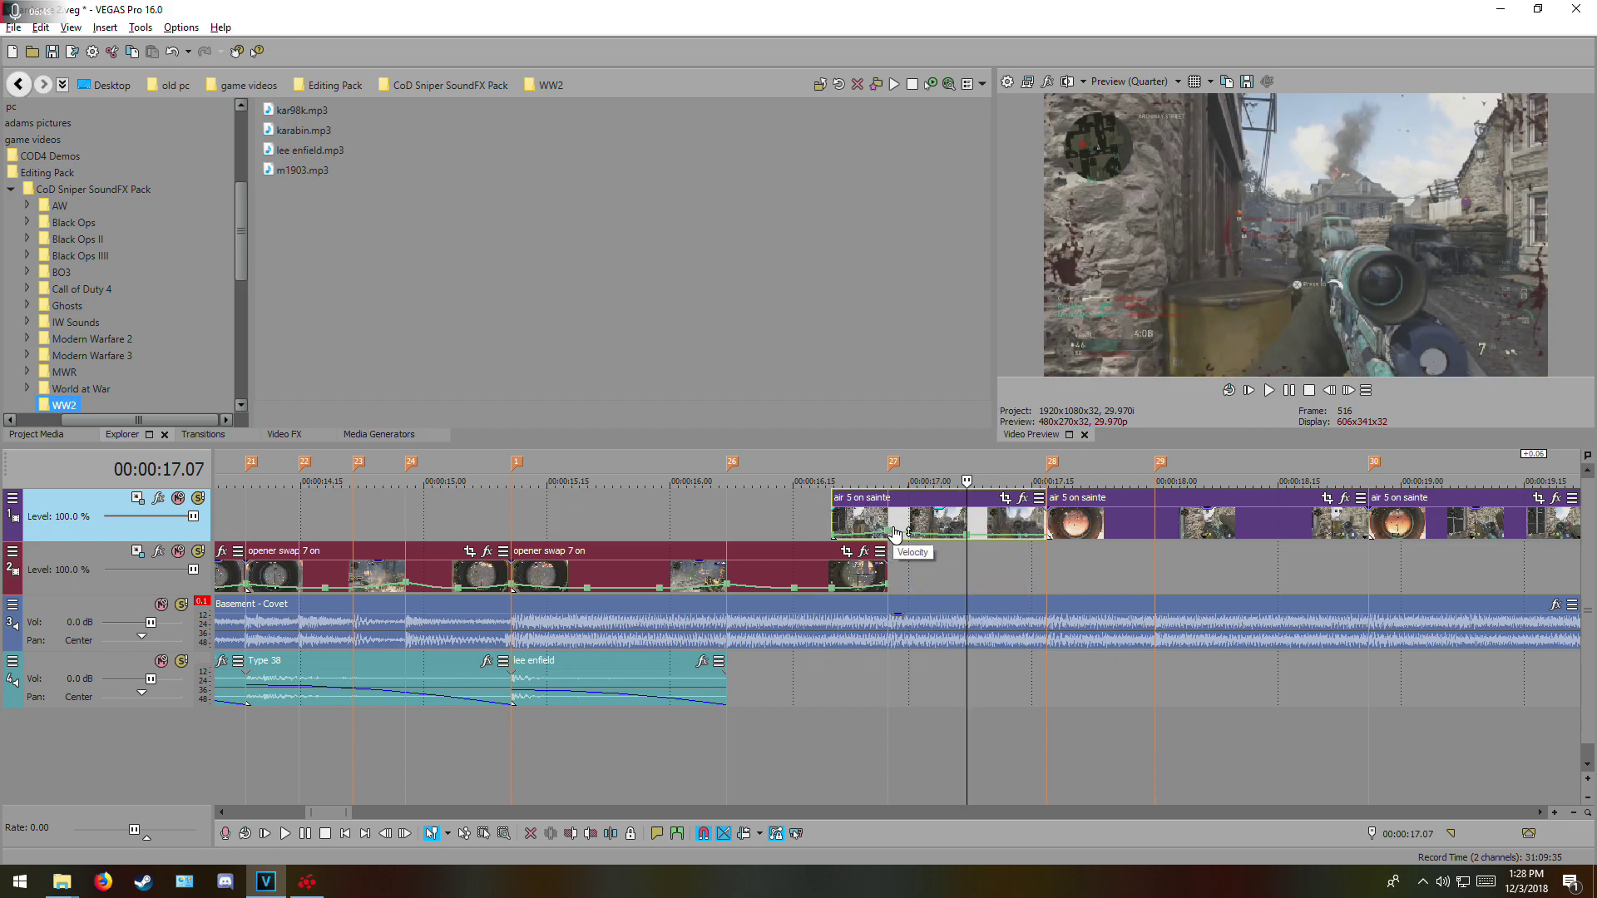
# - Set the first segment's end velocity point at marker 28 to 200% forward and apply a slow fade leading up to it
pyautogui.moveTo(890, 539)
pyautogui.click(1043, 532)
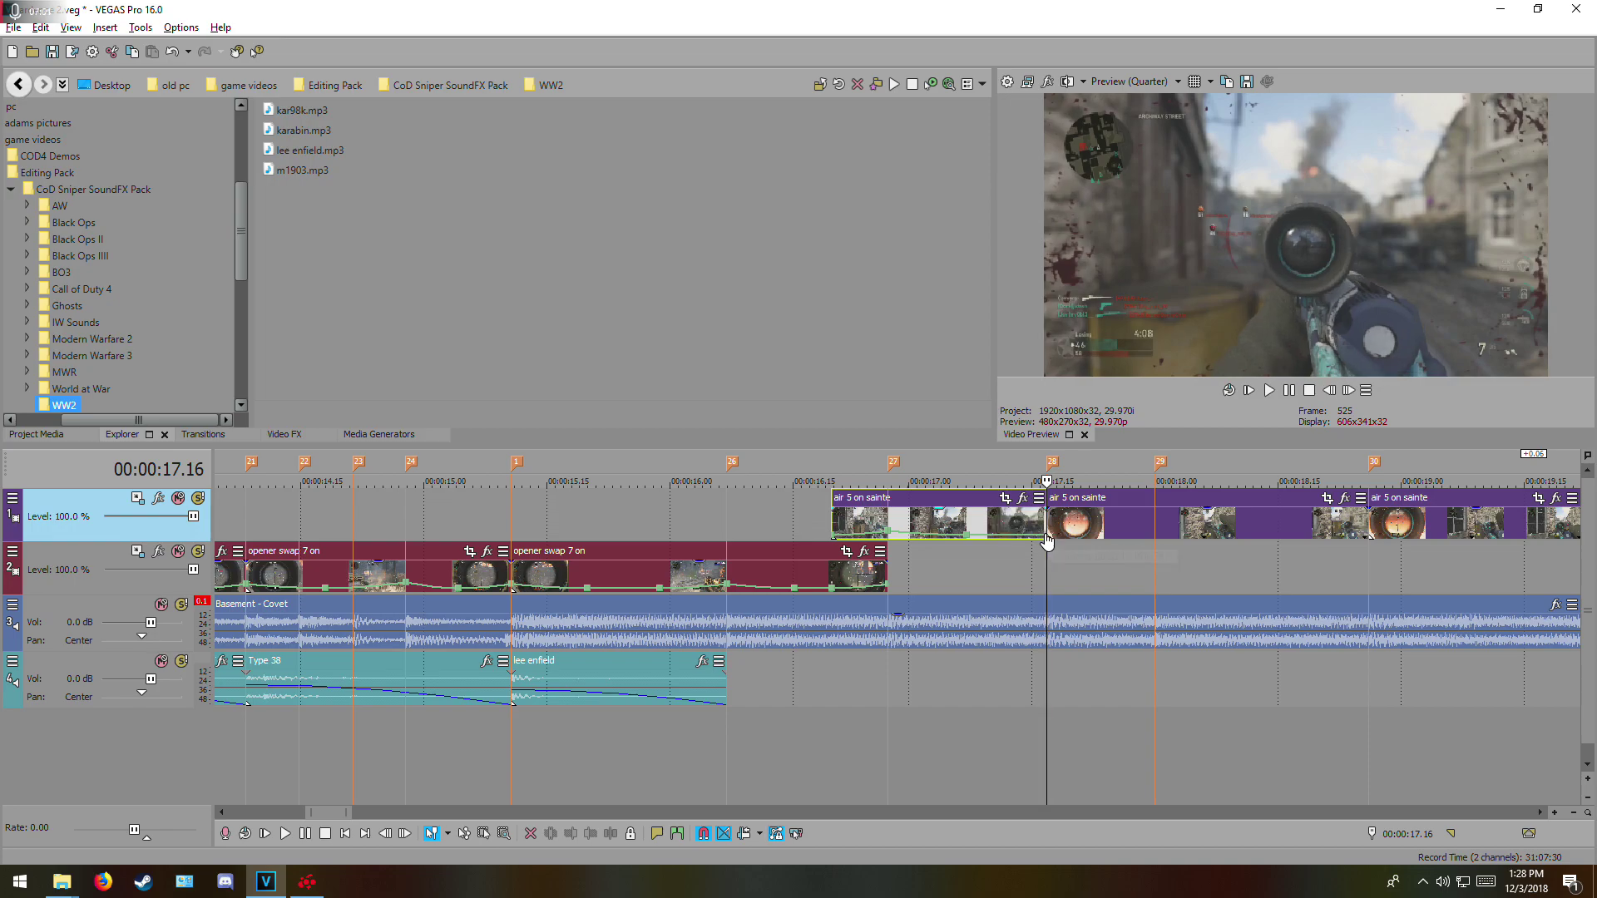
pyautogui.rightClick(1045, 539)
pyautogui.click(1106, 195)
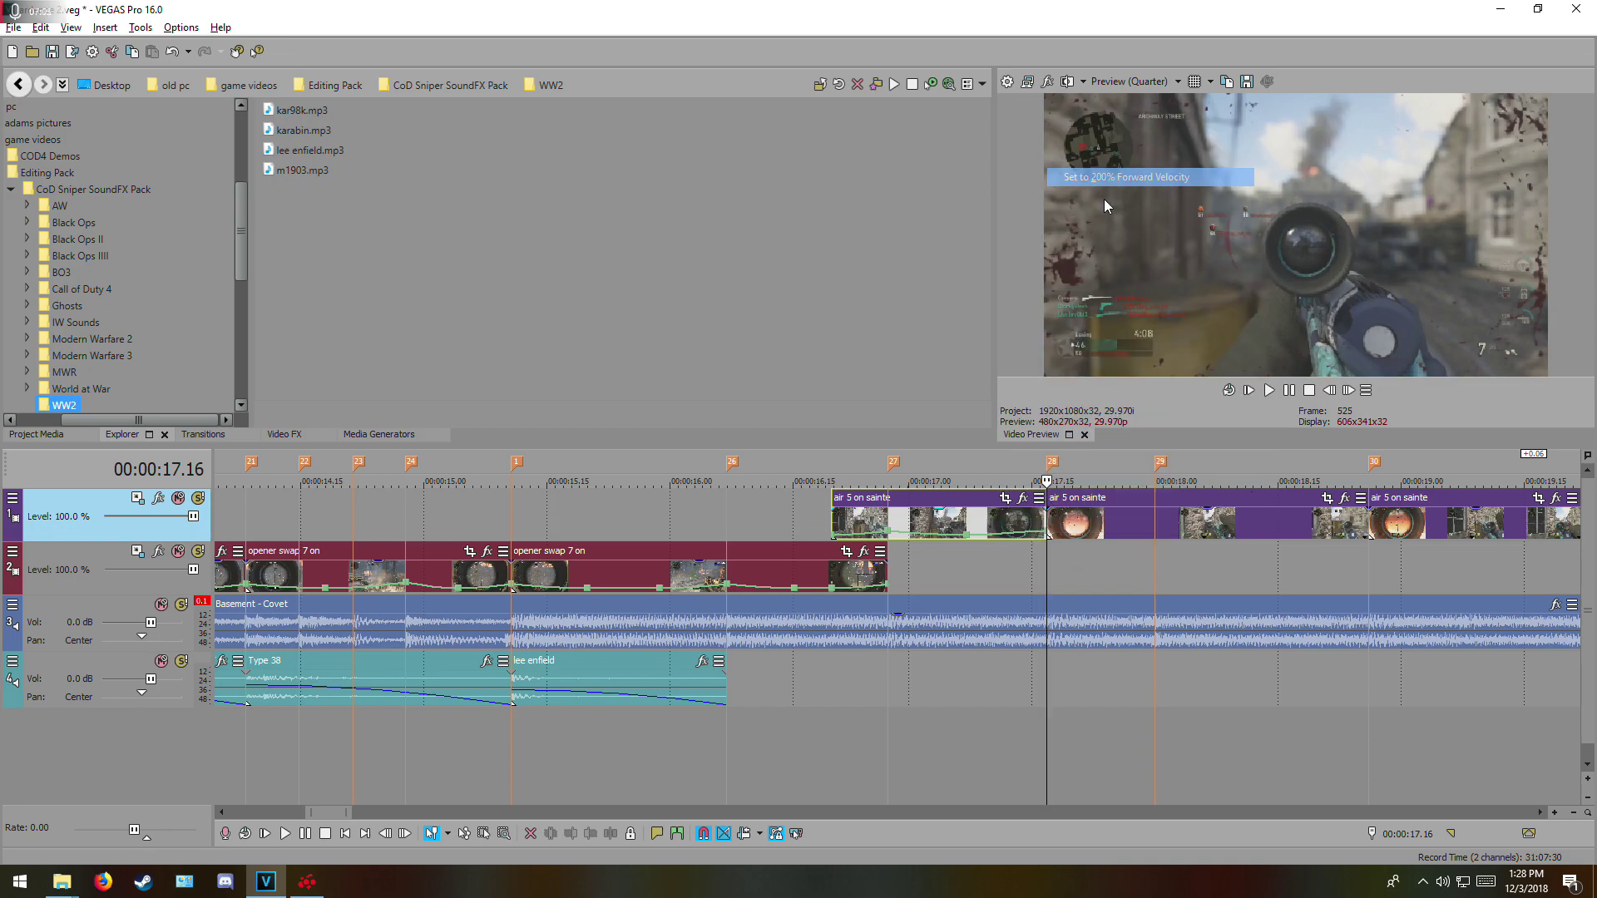
pyautogui.rightClick(1013, 532)
pyautogui.click(1055, 603)
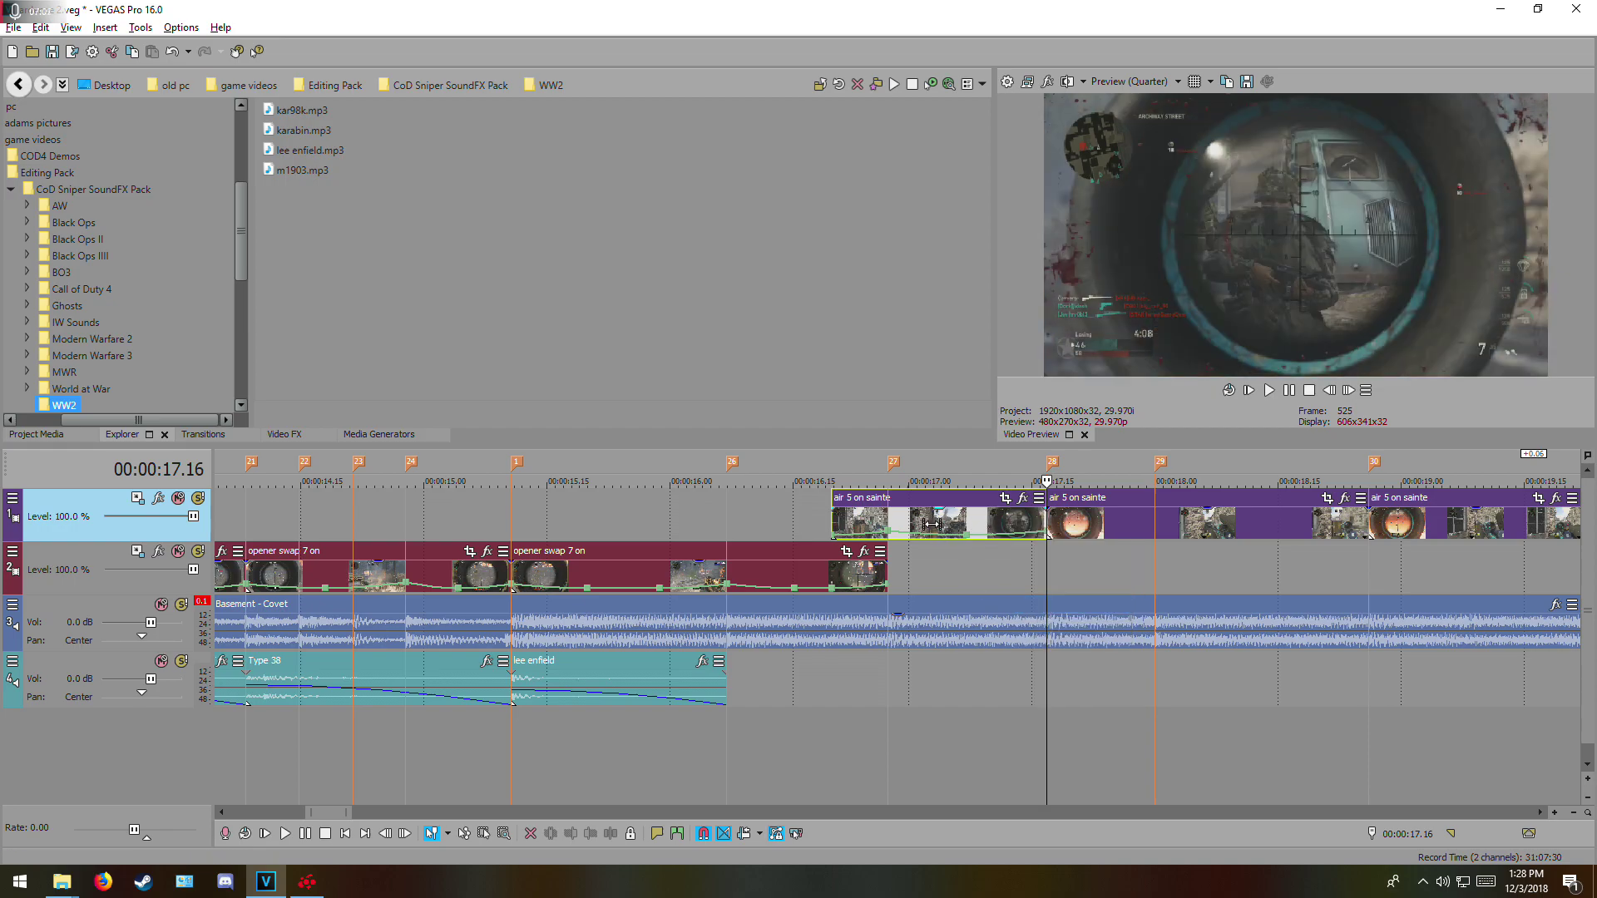
# - Lower the velocity point at 00:00:17.07 slightly and play the first air 5 on sainte segment
pyautogui.moveTo(965, 534); pyautogui.dragTo(966, 537)
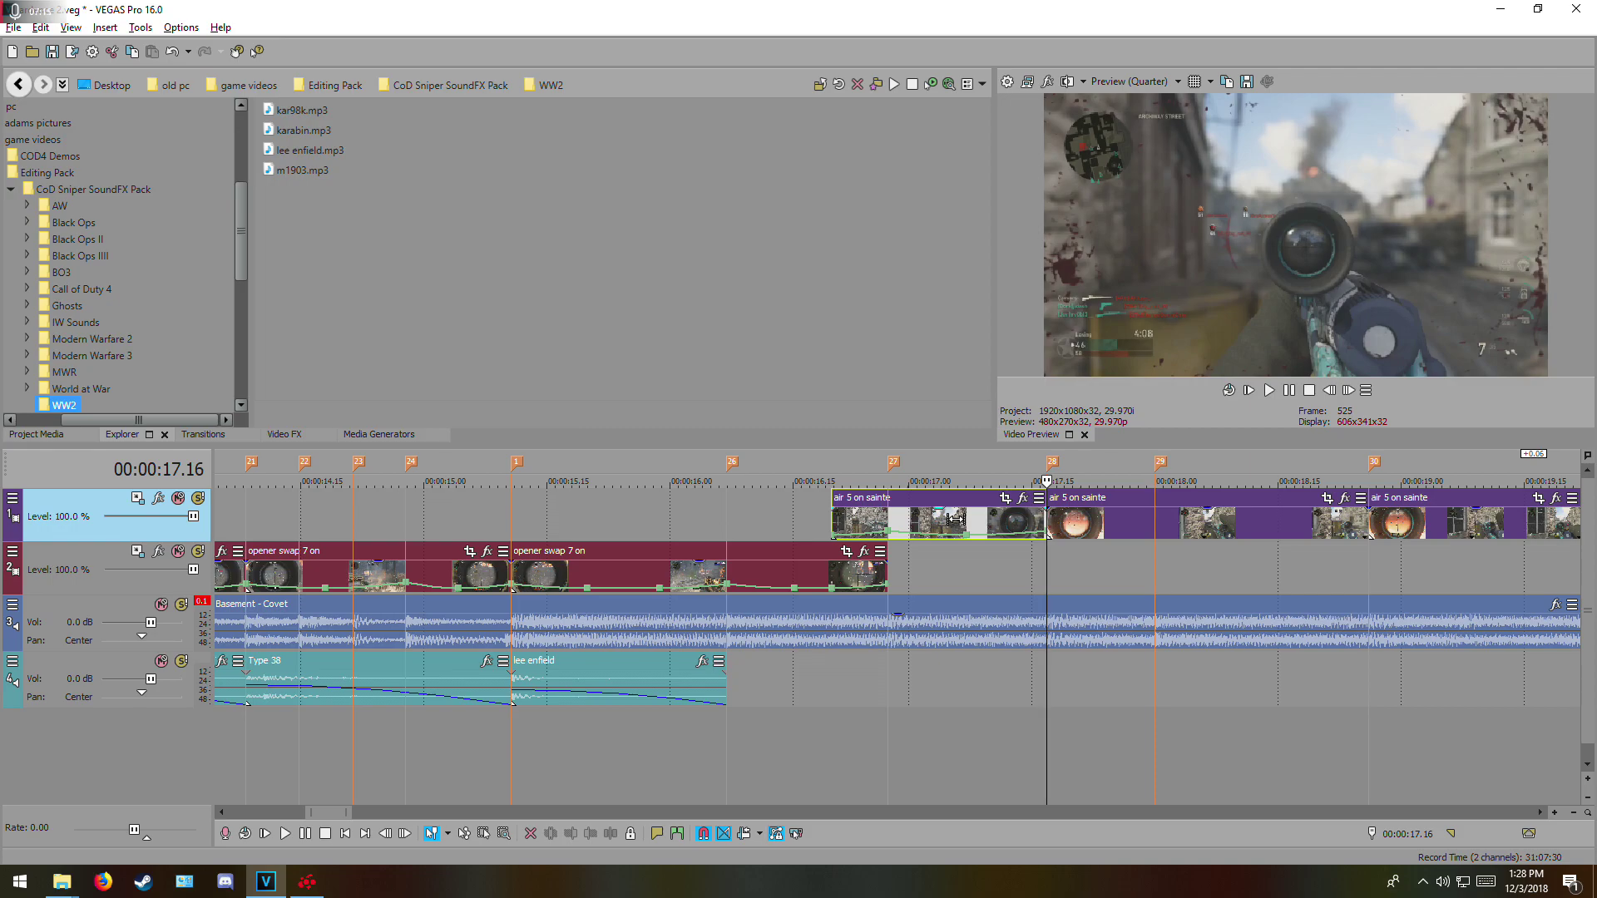
pyautogui.moveTo(954, 519); pyautogui.dragTo(1014, 533)
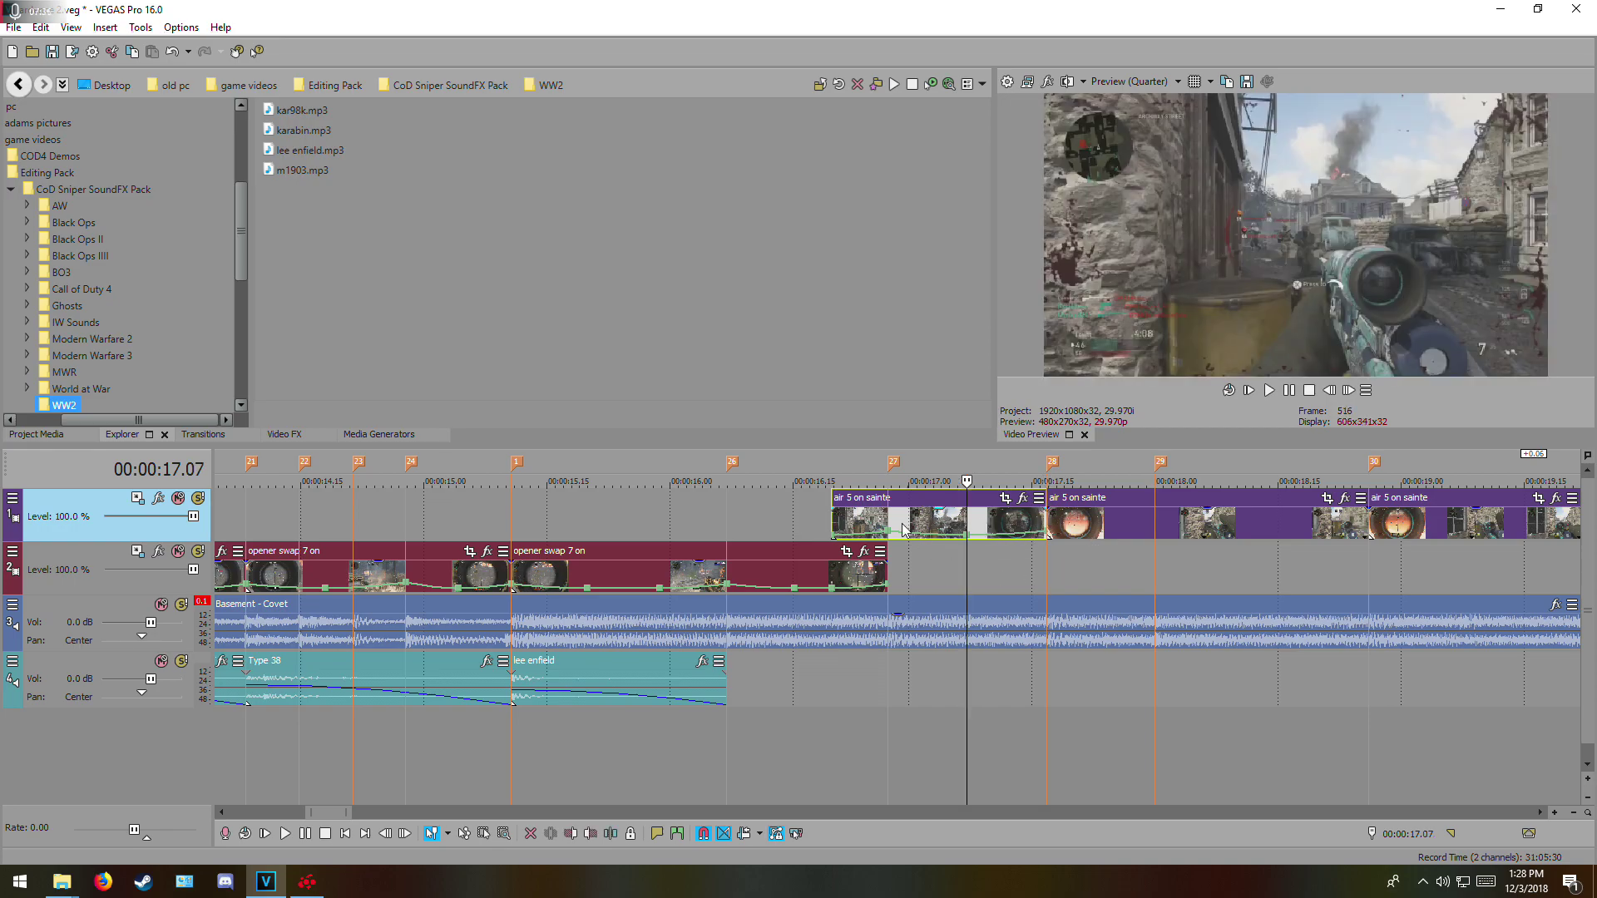
pyautogui.press('space')
pyautogui.press('space')
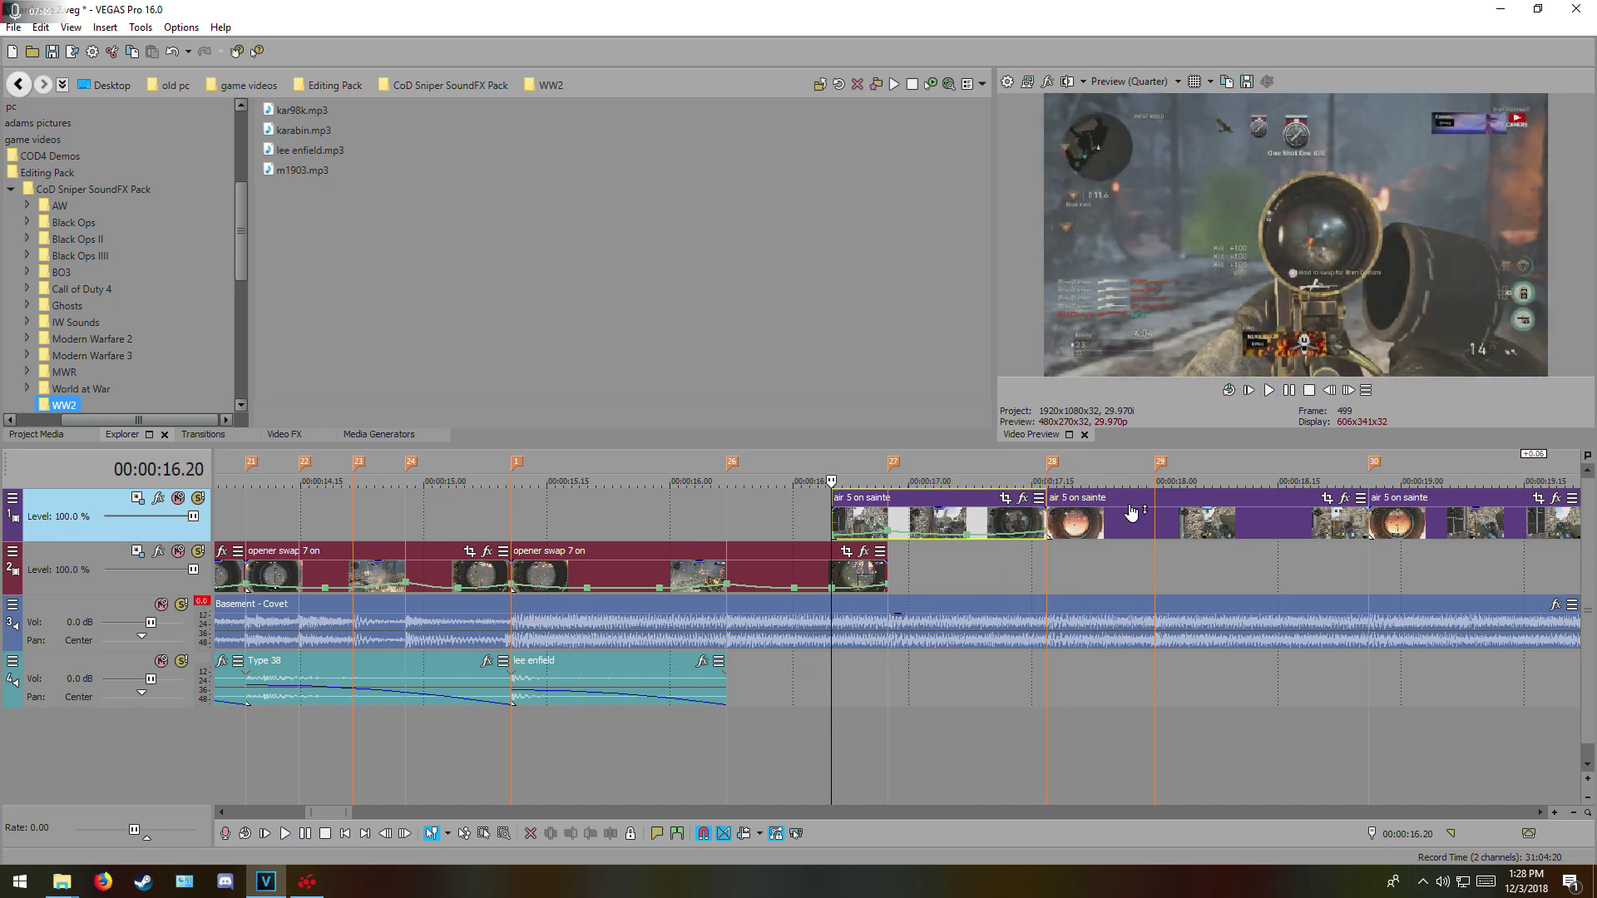
# - Insert a velocity envelope on the air 5 on sainte segment that starts at marker 28
pyautogui.scroll(-3, 1085, 522)
pyautogui.rightClick(1000, 520)
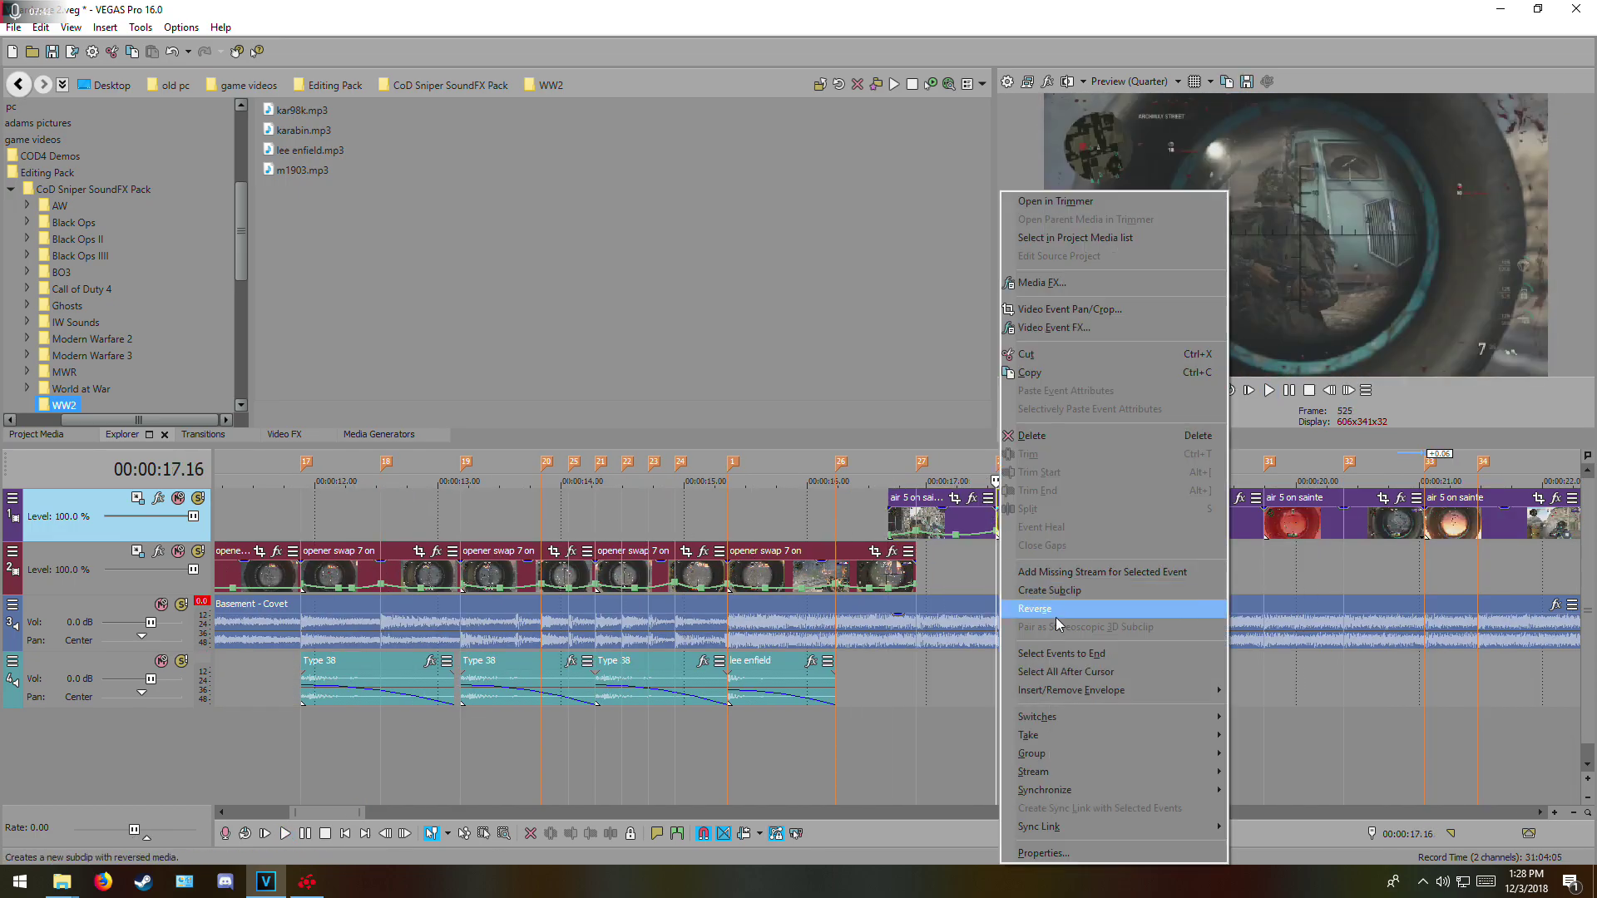
pyautogui.moveTo(1101, 696)
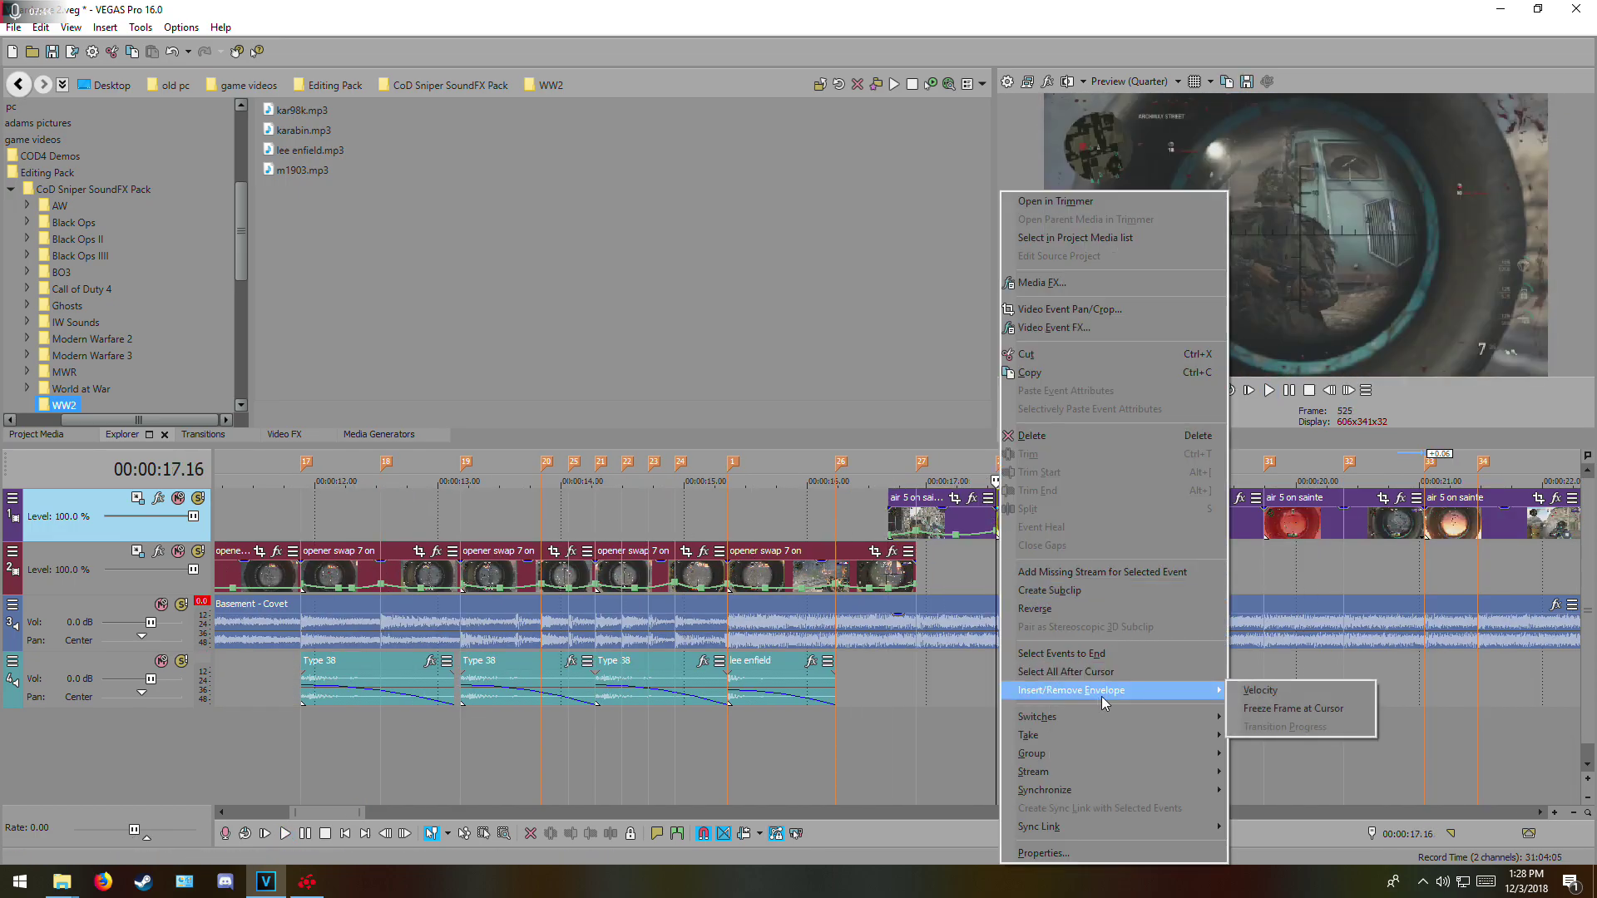
pyautogui.click(1260, 690)
# - Add a velocity point at 00:00:17.24 in the segment starting at marker 28 and set it to 50% forward
pyautogui.scroll(5, 1031, 542)
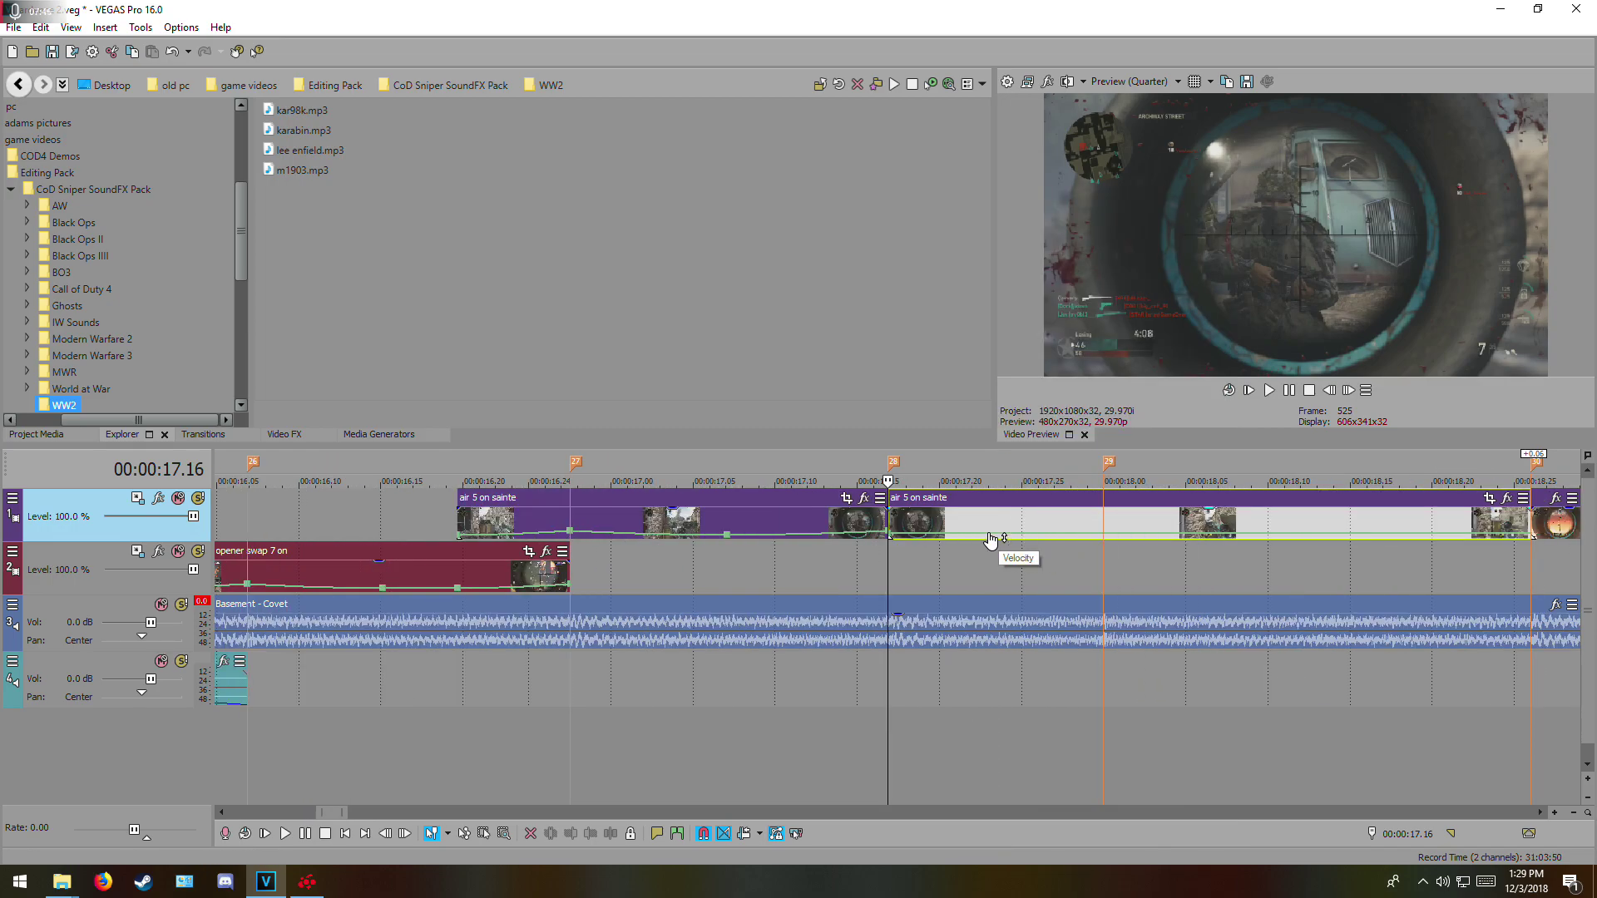
pyautogui.rightClick(1009, 541)
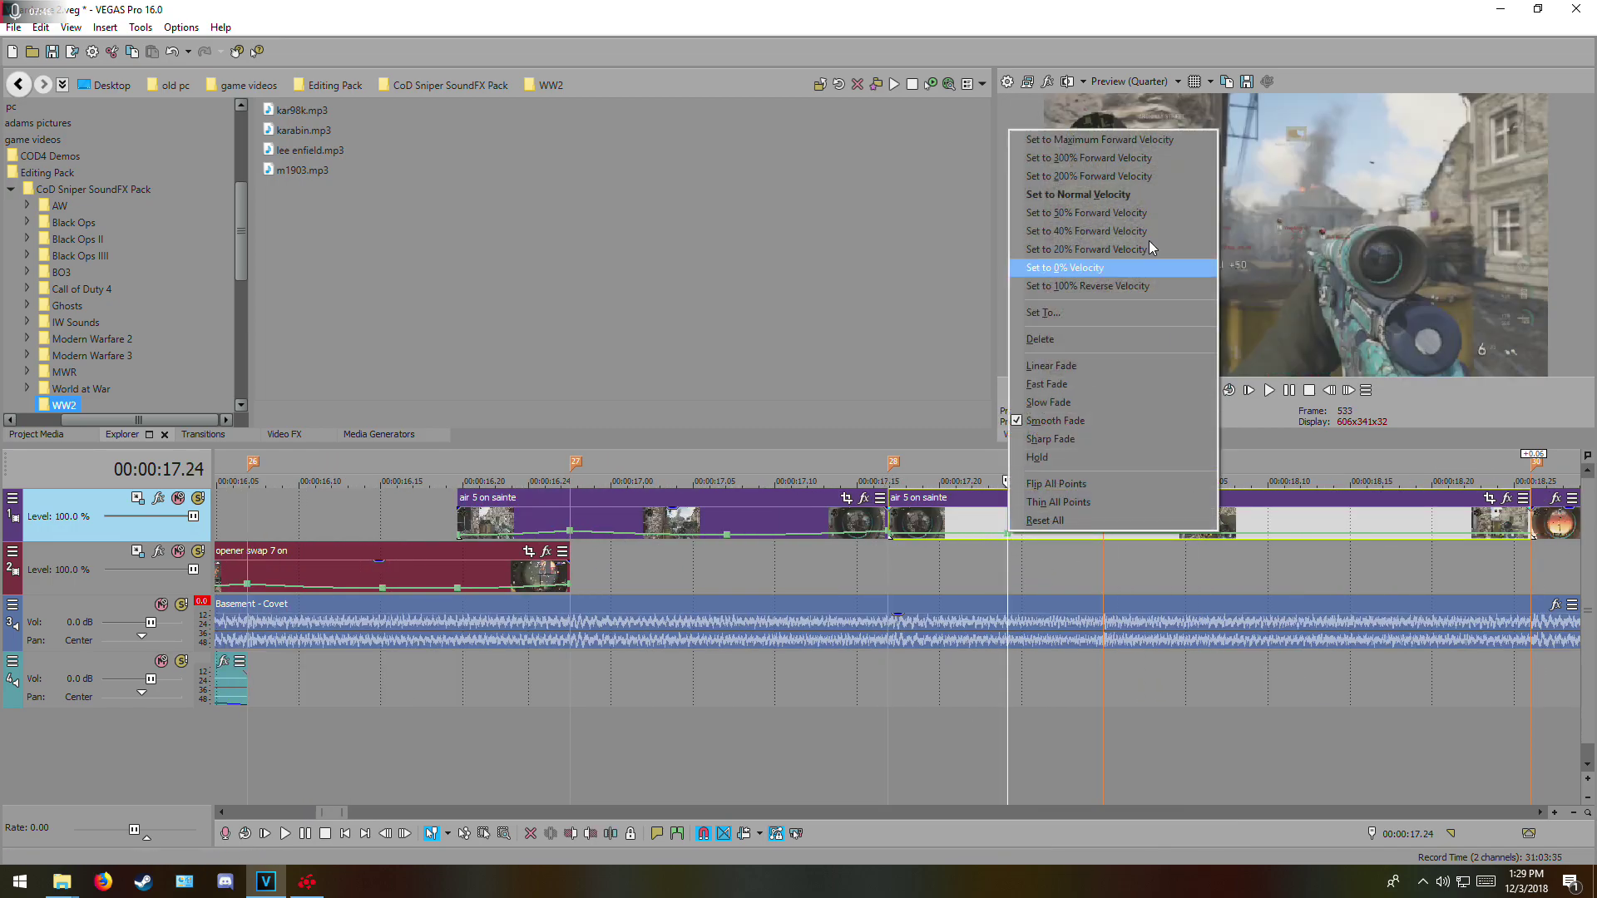
pyautogui.click(1087, 218)
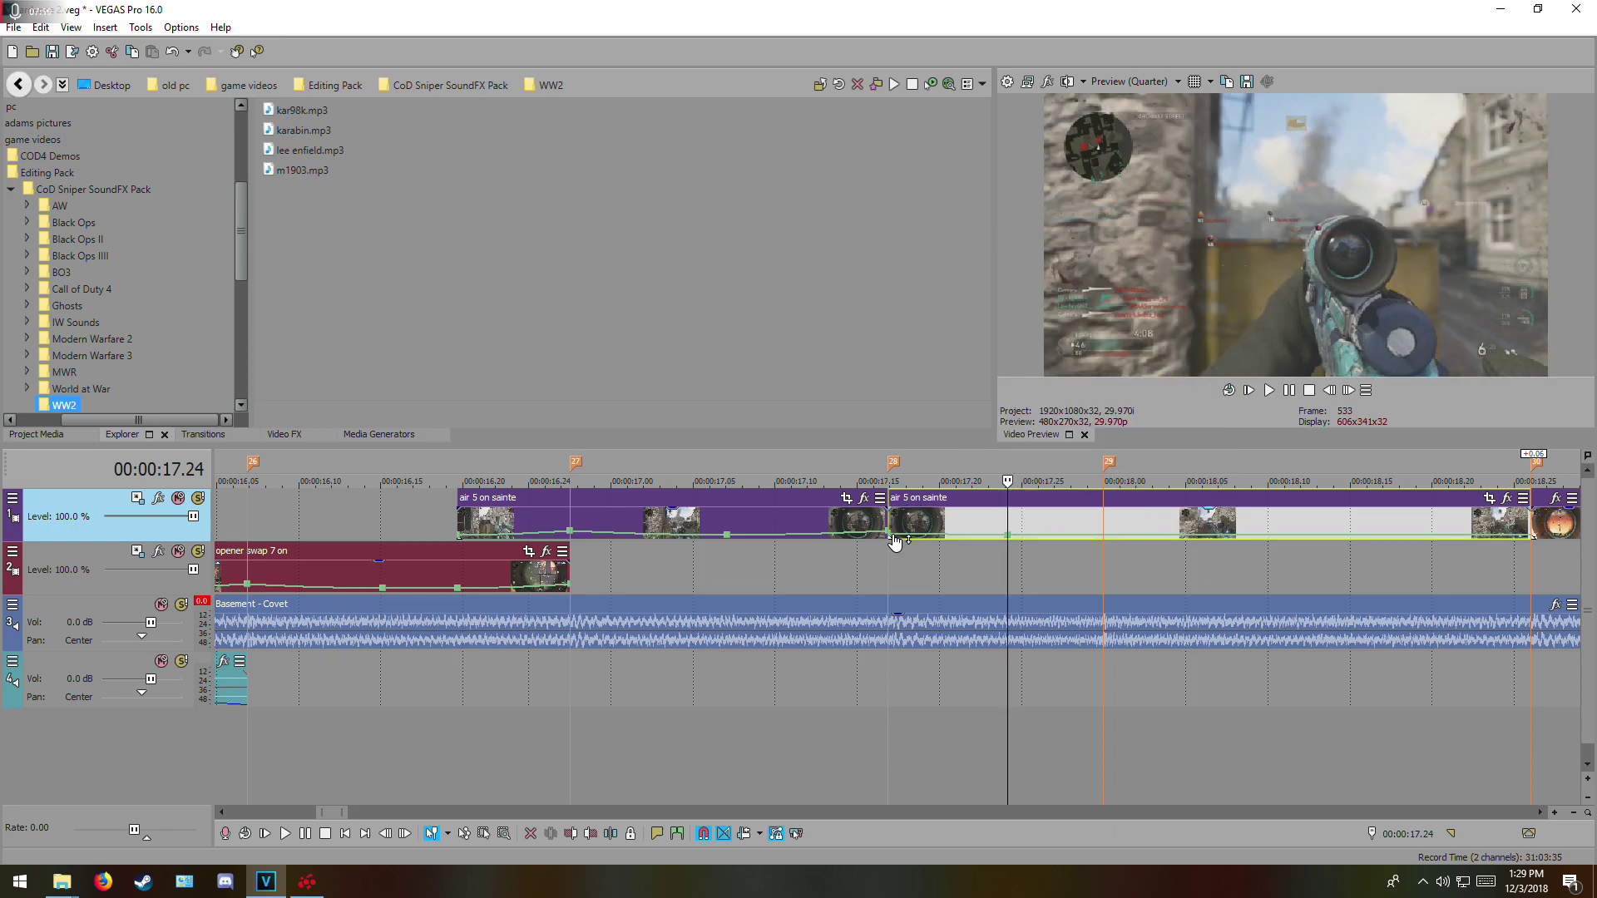
# - Set the velocity point at marker 28, the second segment's start, to 200% forward and apply a fast fade after it
pyautogui.rightClick(890, 536)
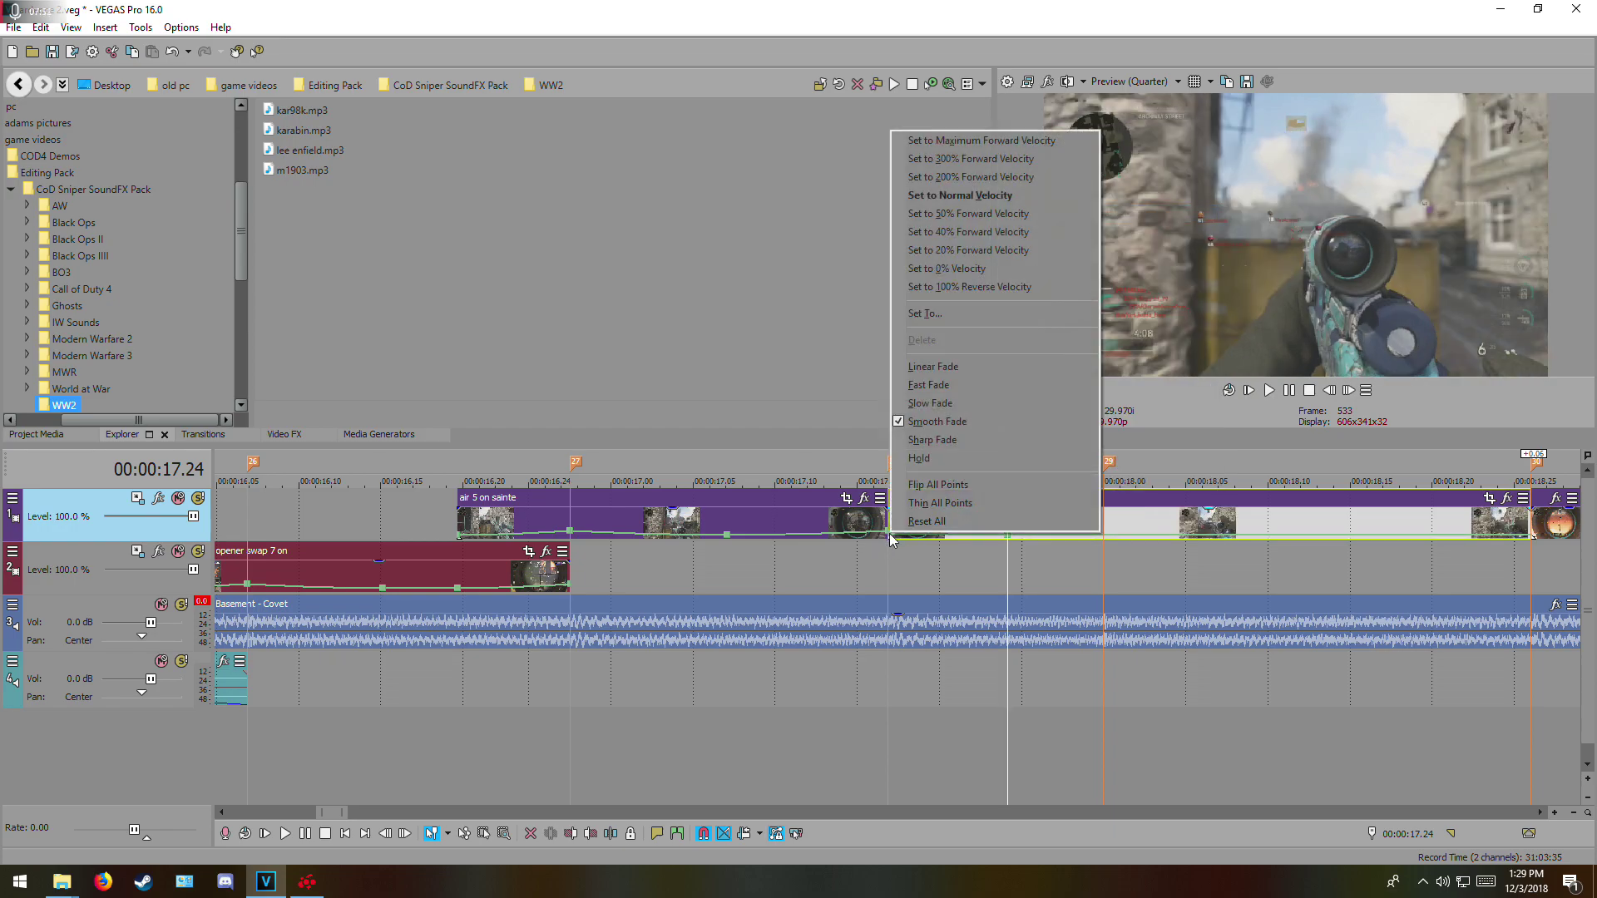
pyautogui.click(932, 196)
pyautogui.rightClick(936, 534)
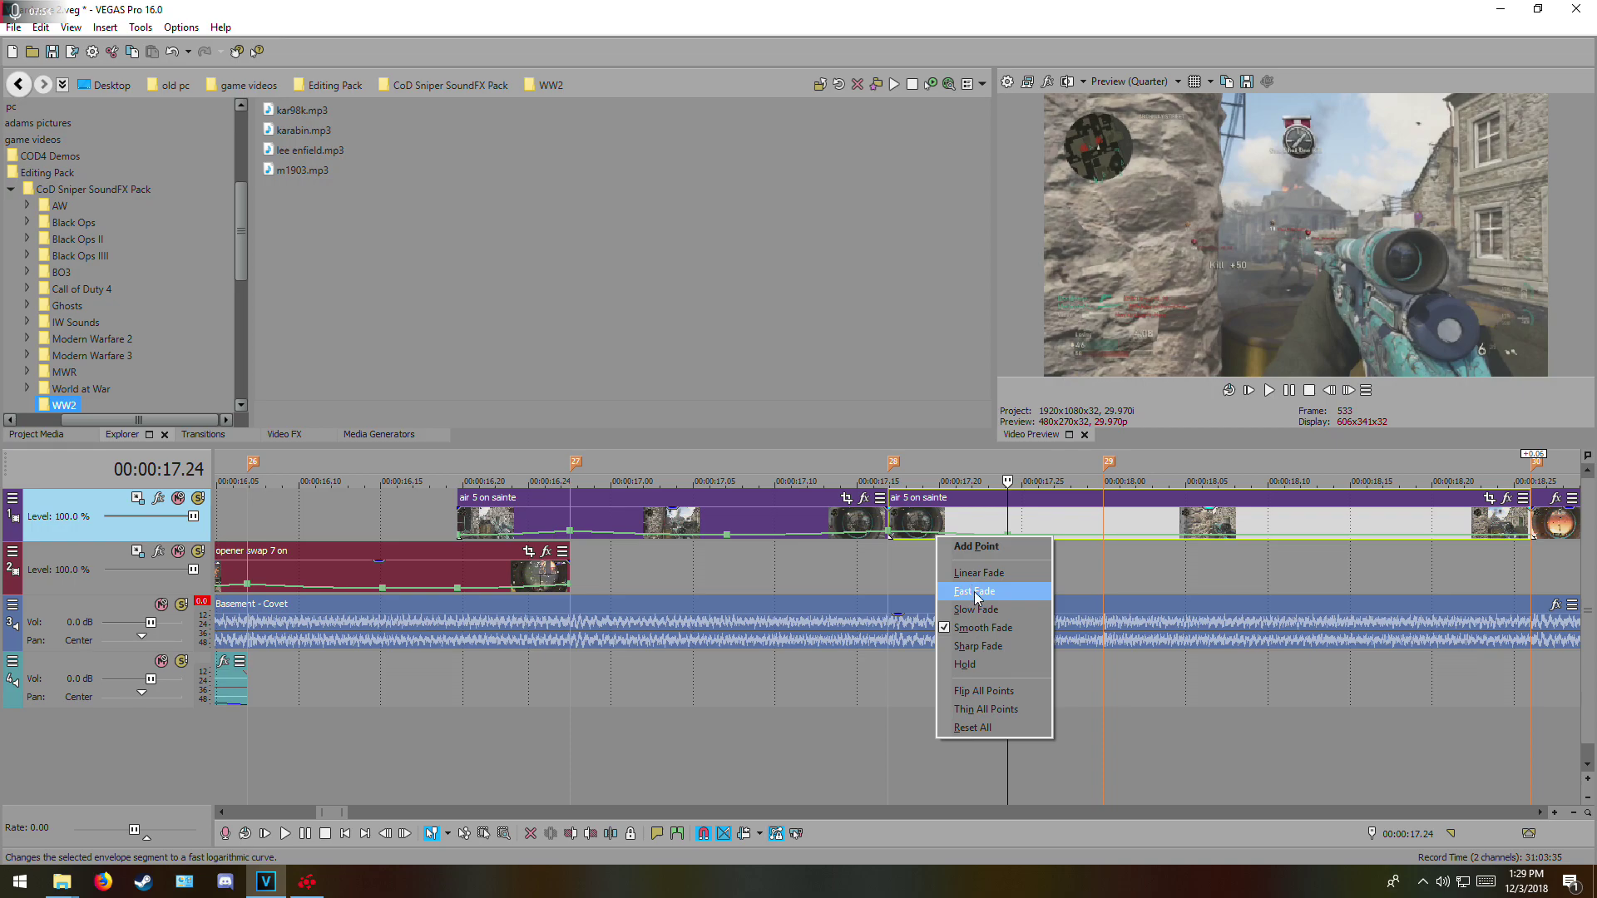
pyautogui.click(971, 588)
# - Add velocity points at marker 29 and 00:00:18.10, and set the marker 29 point to 200% forward
pyautogui.scroll(-2, 940, 542)
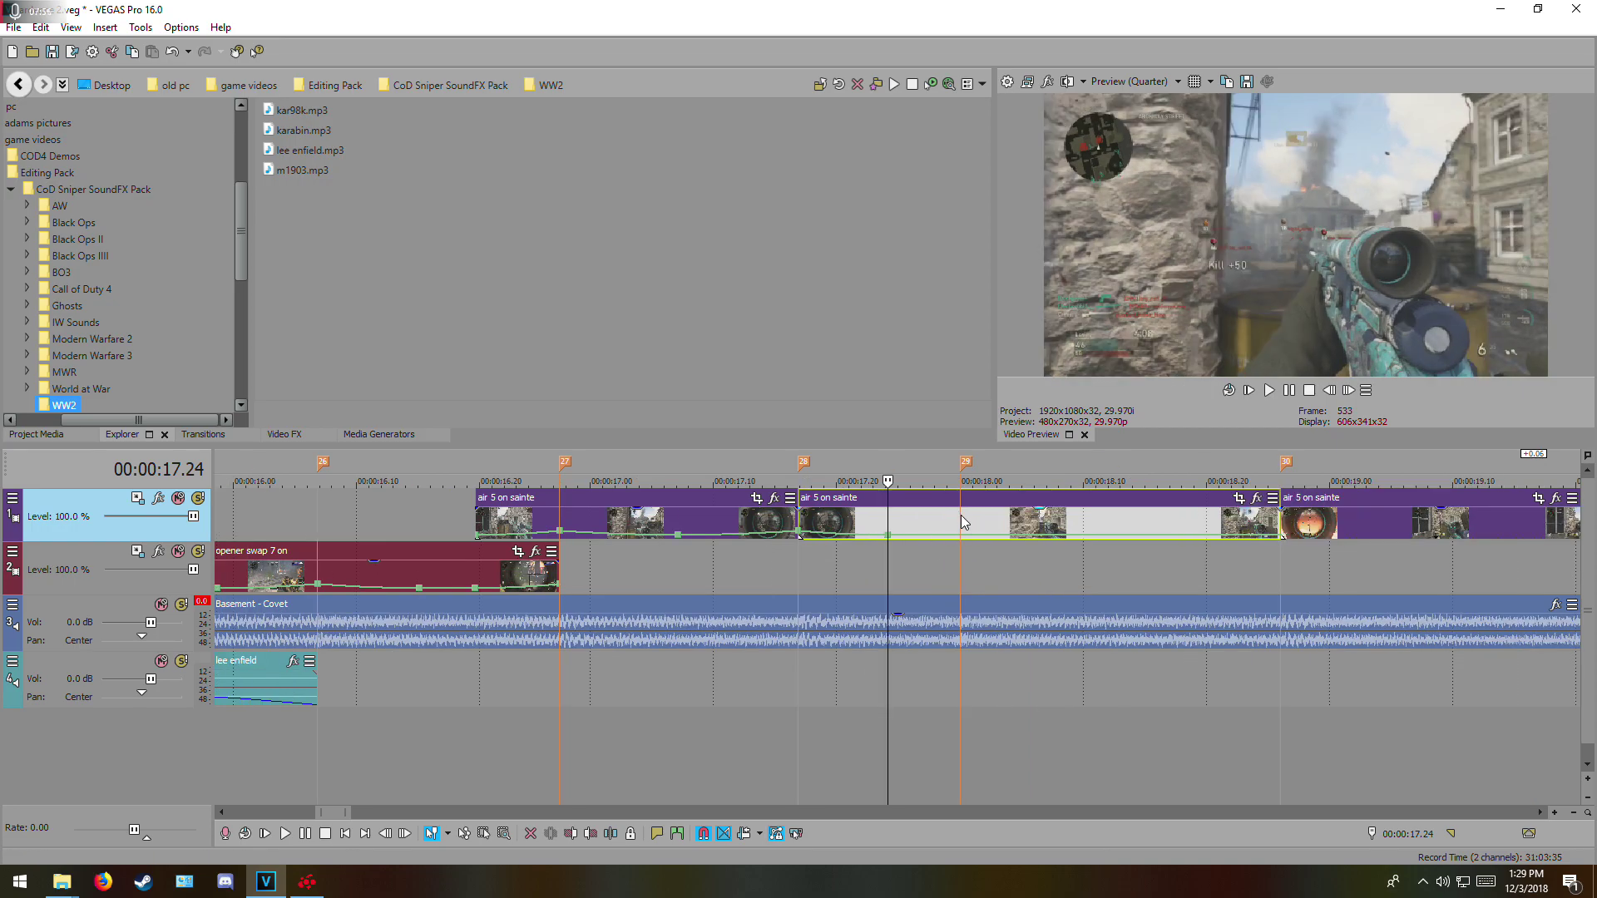
pyautogui.click(961, 515)
pyautogui.click(1021, 539)
pyautogui.click(1083, 539)
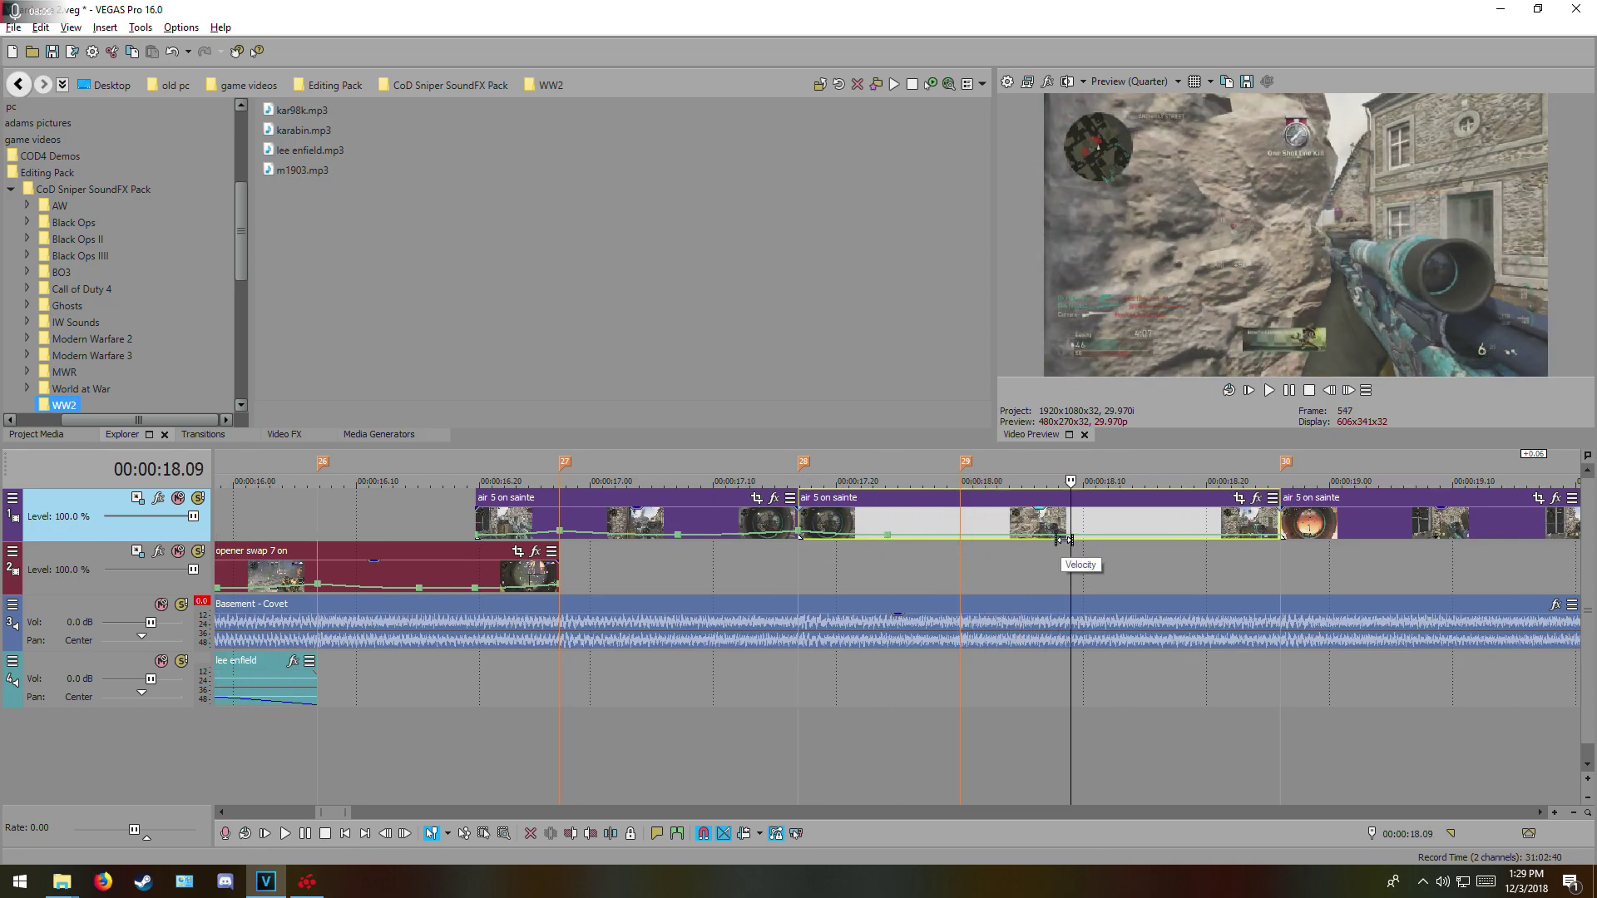
pyautogui.rightClick(959, 532)
pyautogui.click(960, 416)
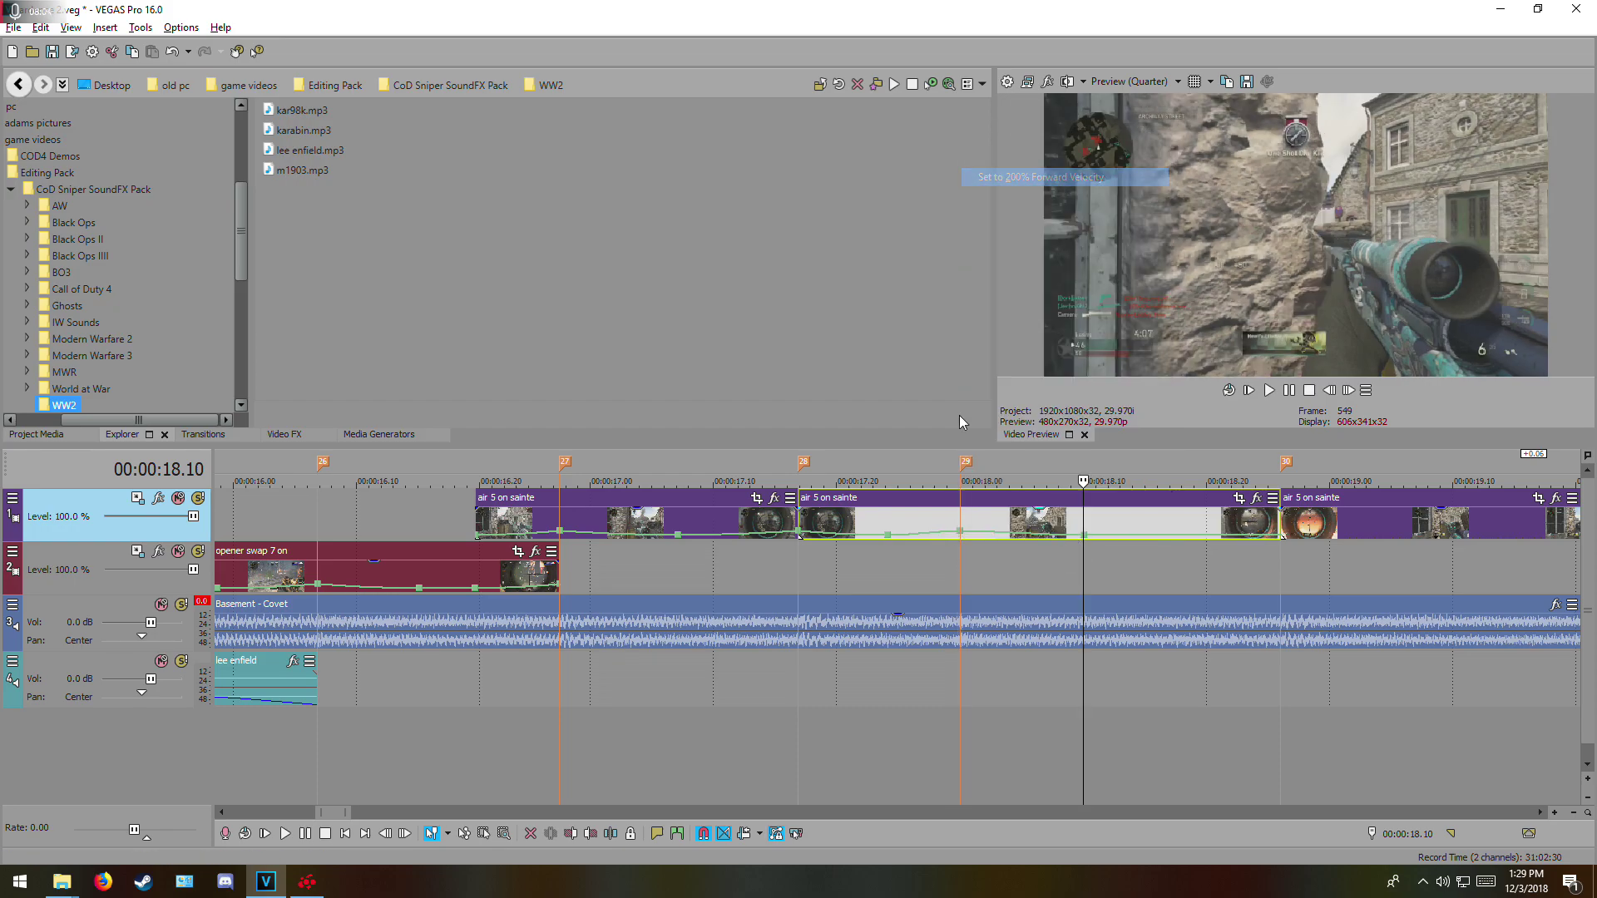
# - Change the velocity fades around marker 29, using a fast fade after it, and add a velocity point at 00:00:18.16
pyautogui.rightClick(927, 550)
pyautogui.click(982, 591)
pyautogui.rightClick(984, 539)
pyautogui.rightClick(977, 533)
pyautogui.click(999, 591)
pyautogui.scroll(-1, 1006, 551)
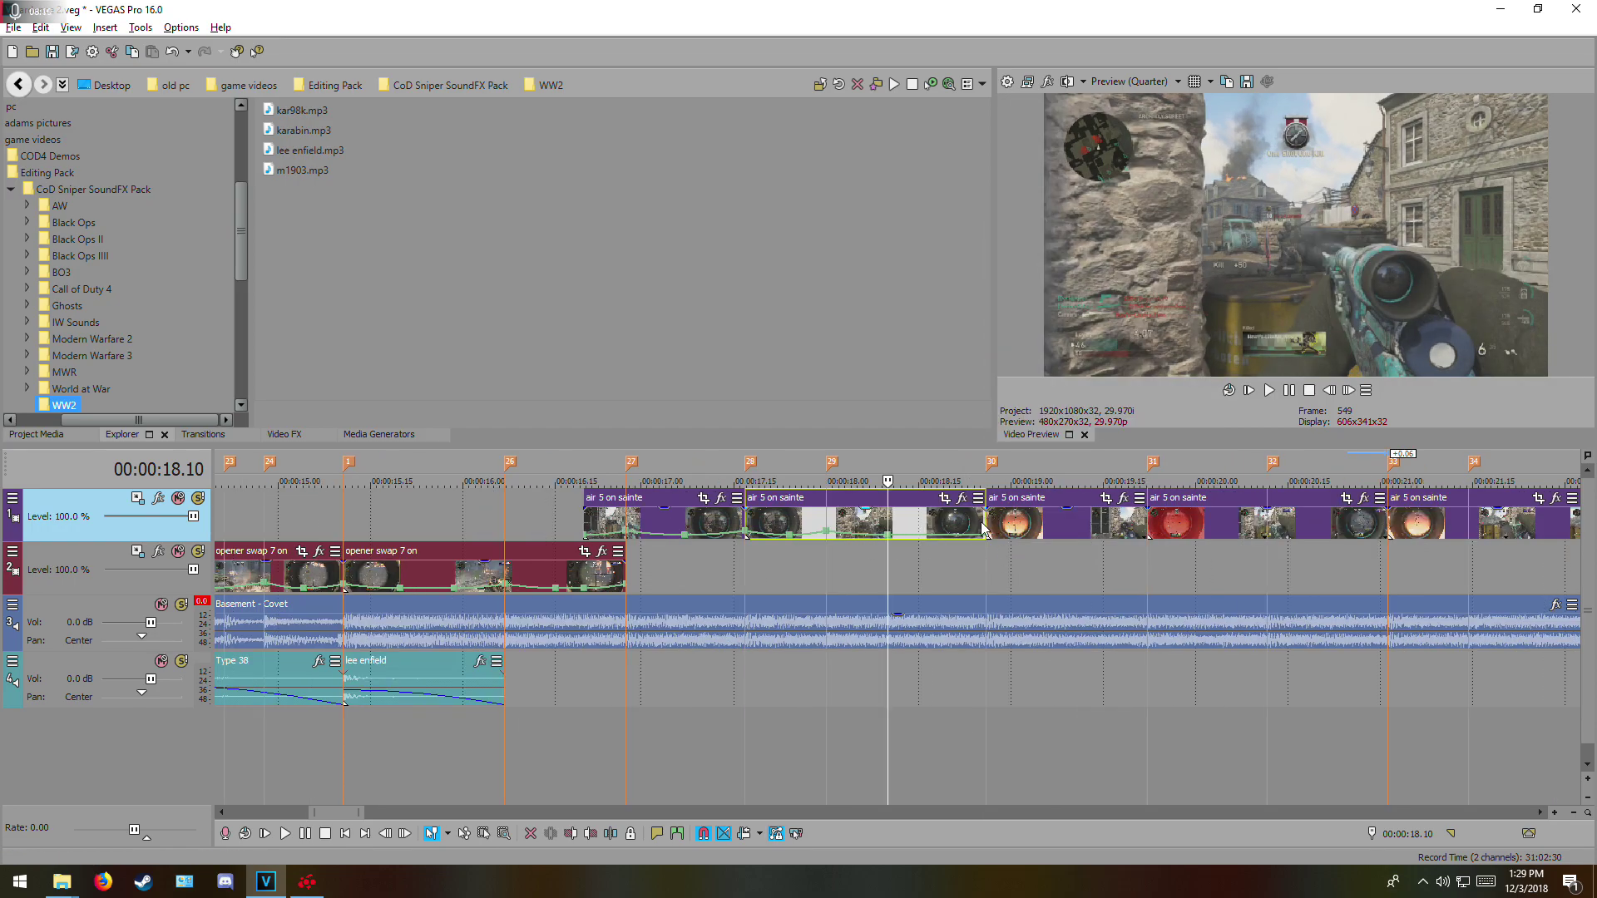
pyautogui.moveTo(984, 524); pyautogui.dragTo(924, 532)
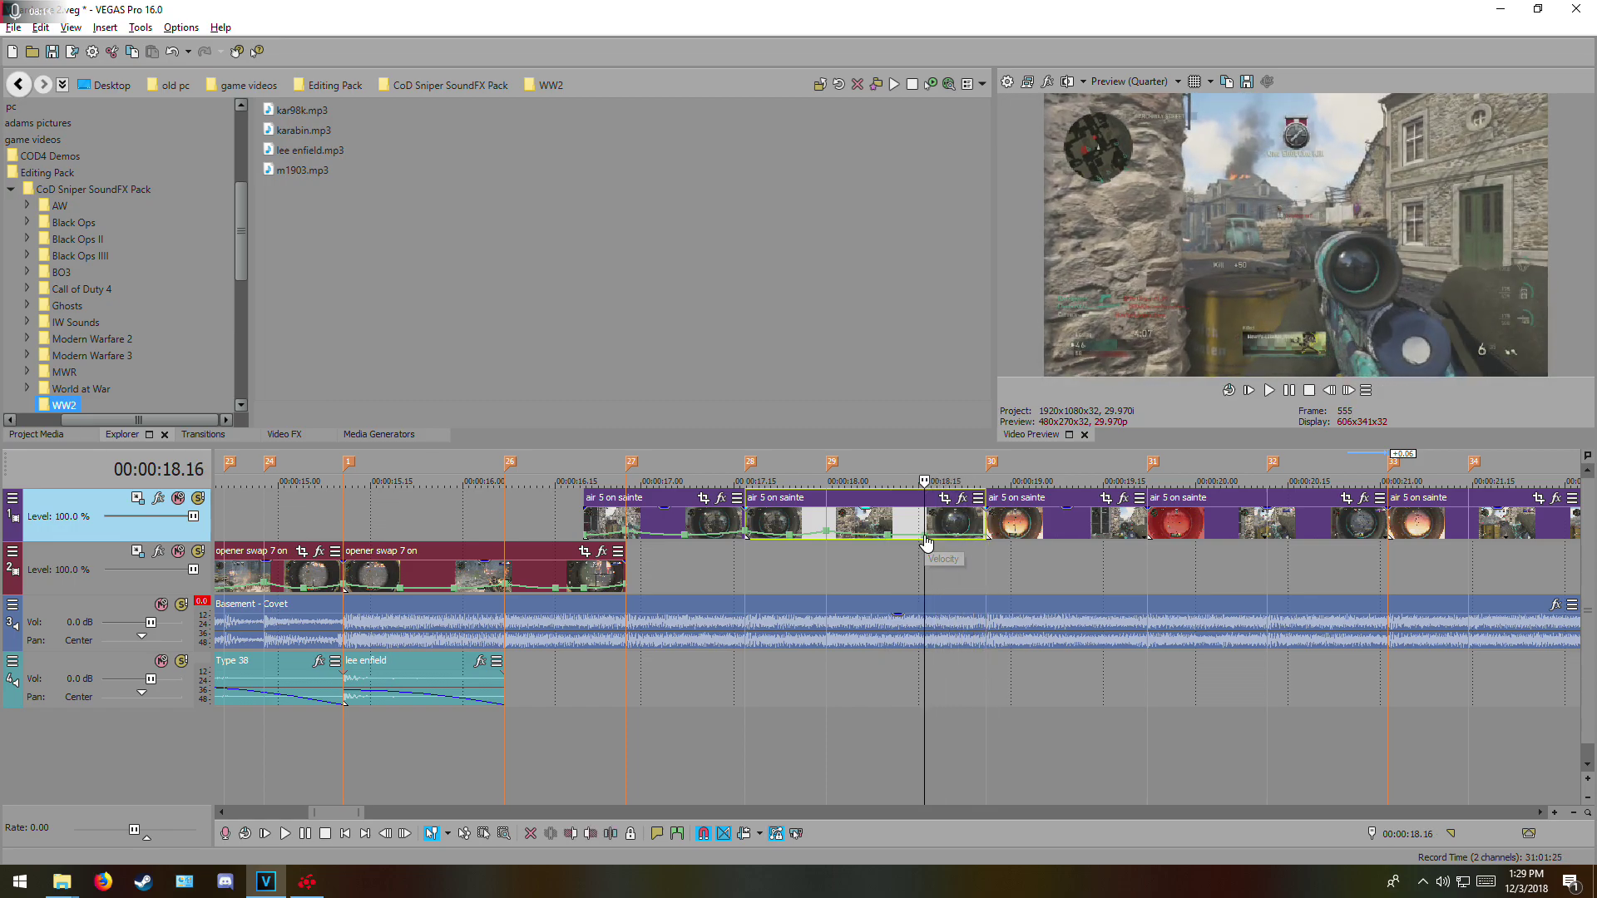
# - Set the velocity point at marker 30, the segment's end, to 200% forward and apply a slow fade before it
pyautogui.click(985, 521)
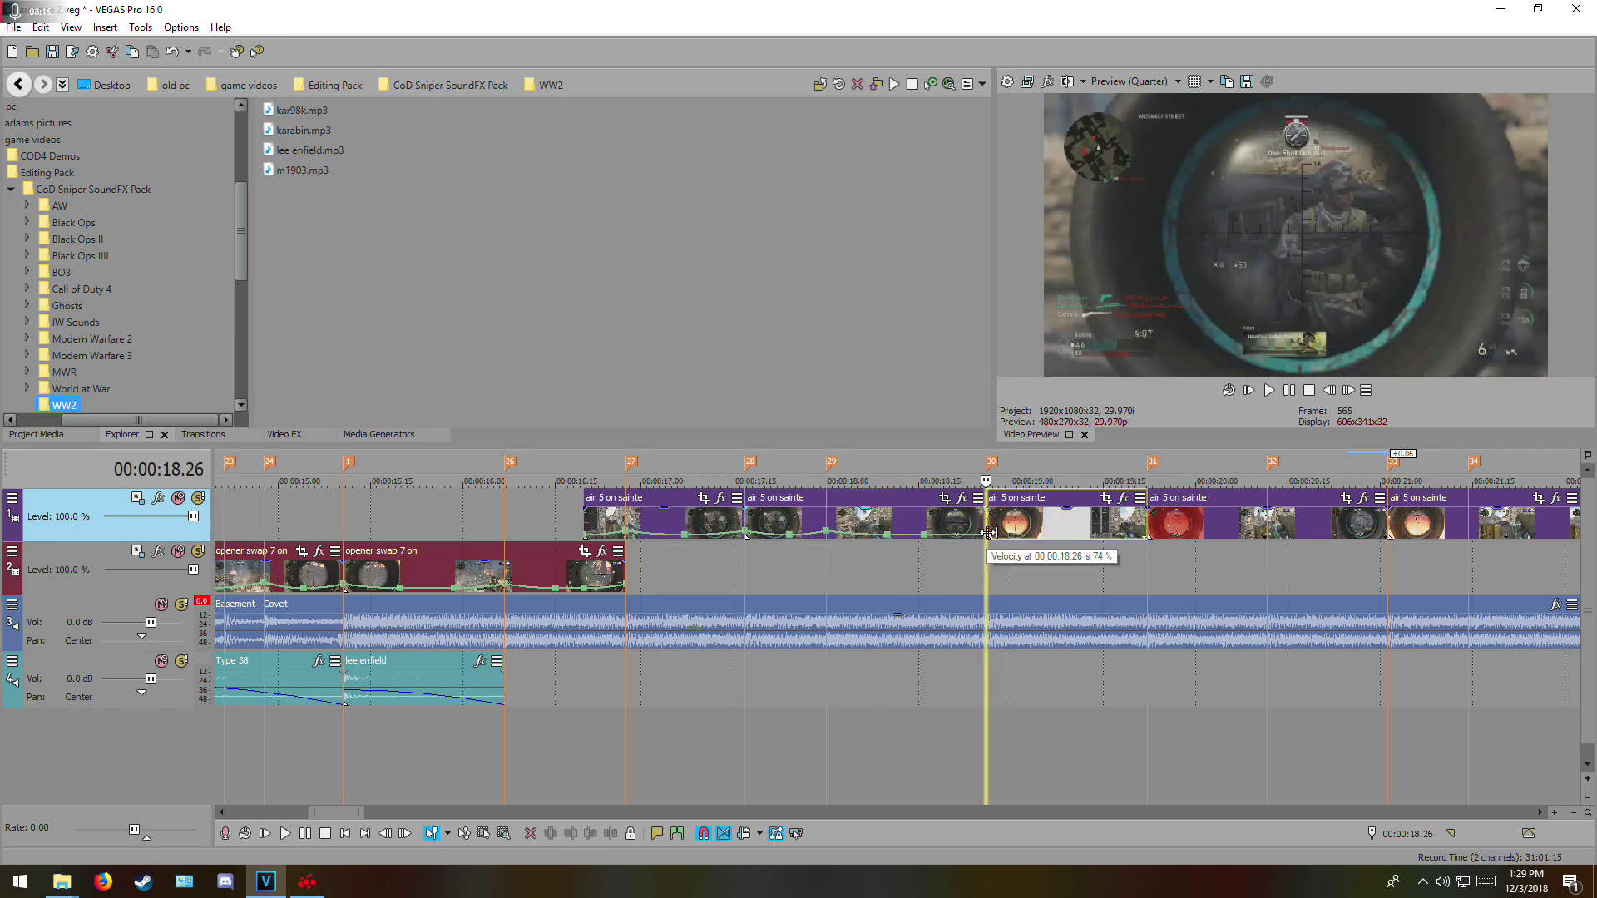
pyautogui.rightClick(988, 538)
pyautogui.rightClick(985, 533)
pyautogui.click(1023, 177)
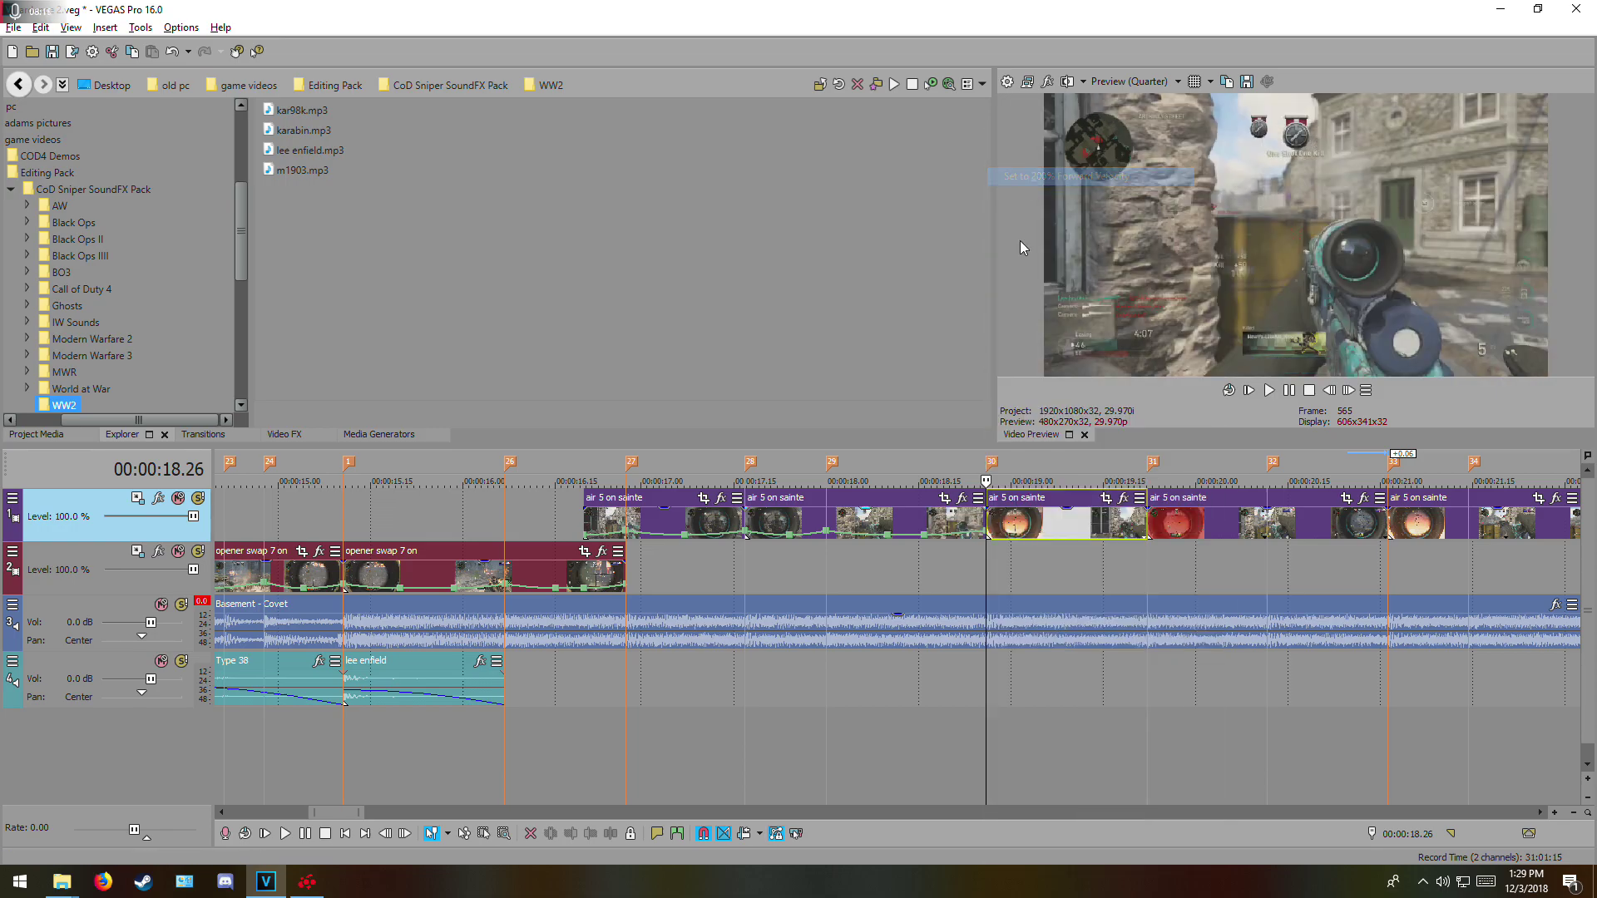
pyautogui.rightClick(954, 532)
pyautogui.click(972, 609)
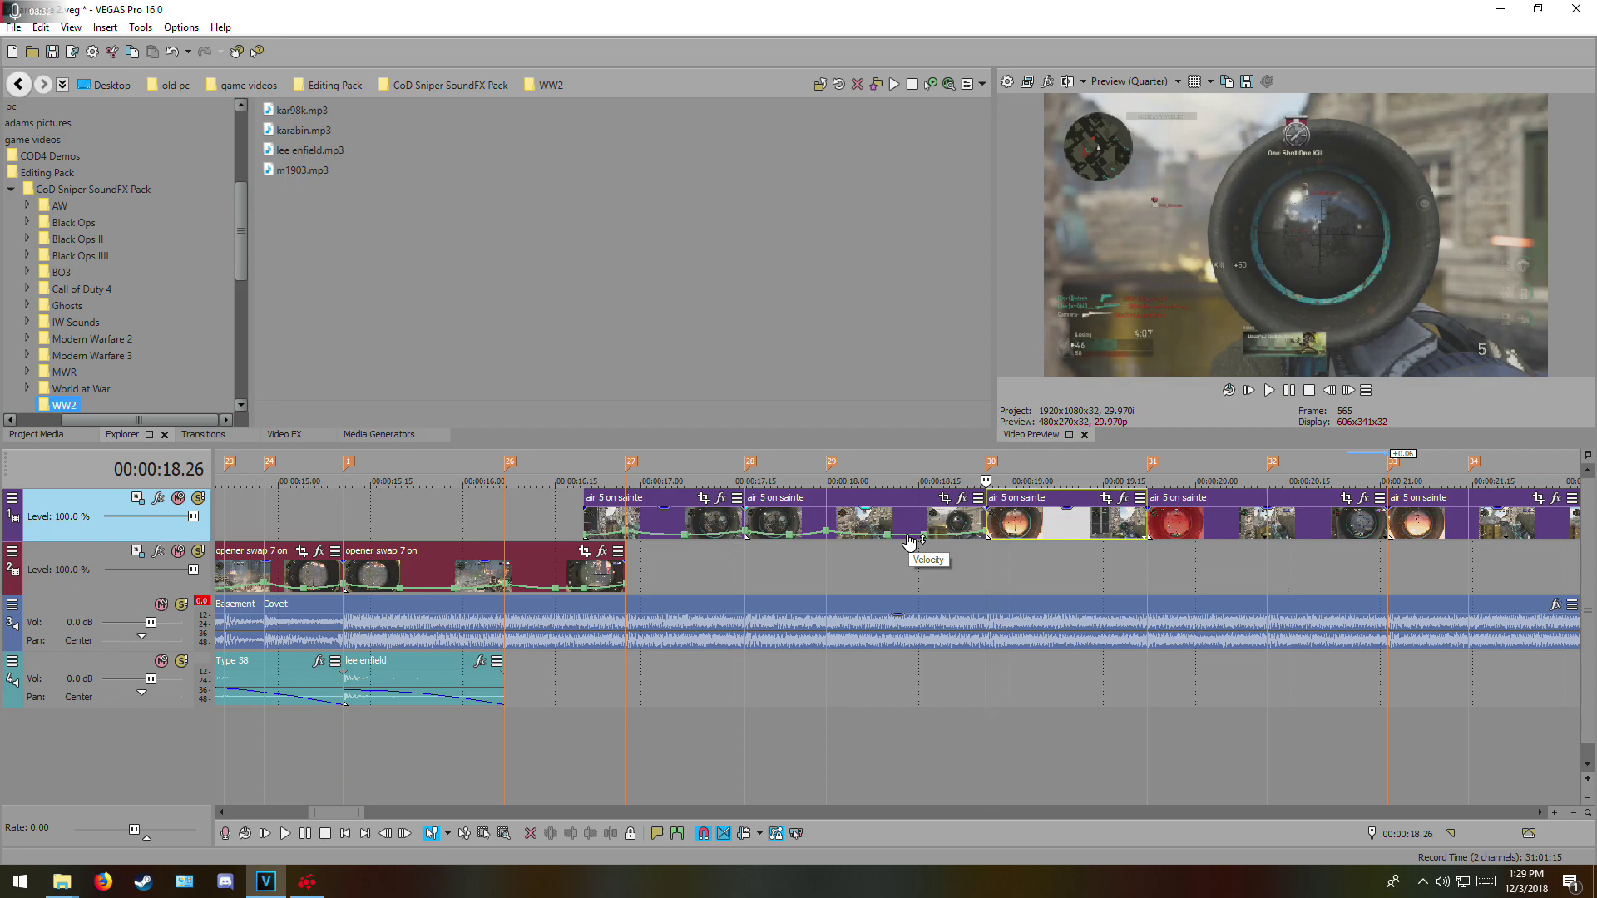
# - Lower the velocity between 00:00:18.10 and 00:00:18.16 to 40% and set the point at 00:00:17.24 to 40% forward
pyautogui.moveTo(908, 537); pyautogui.dragTo(910, 543)
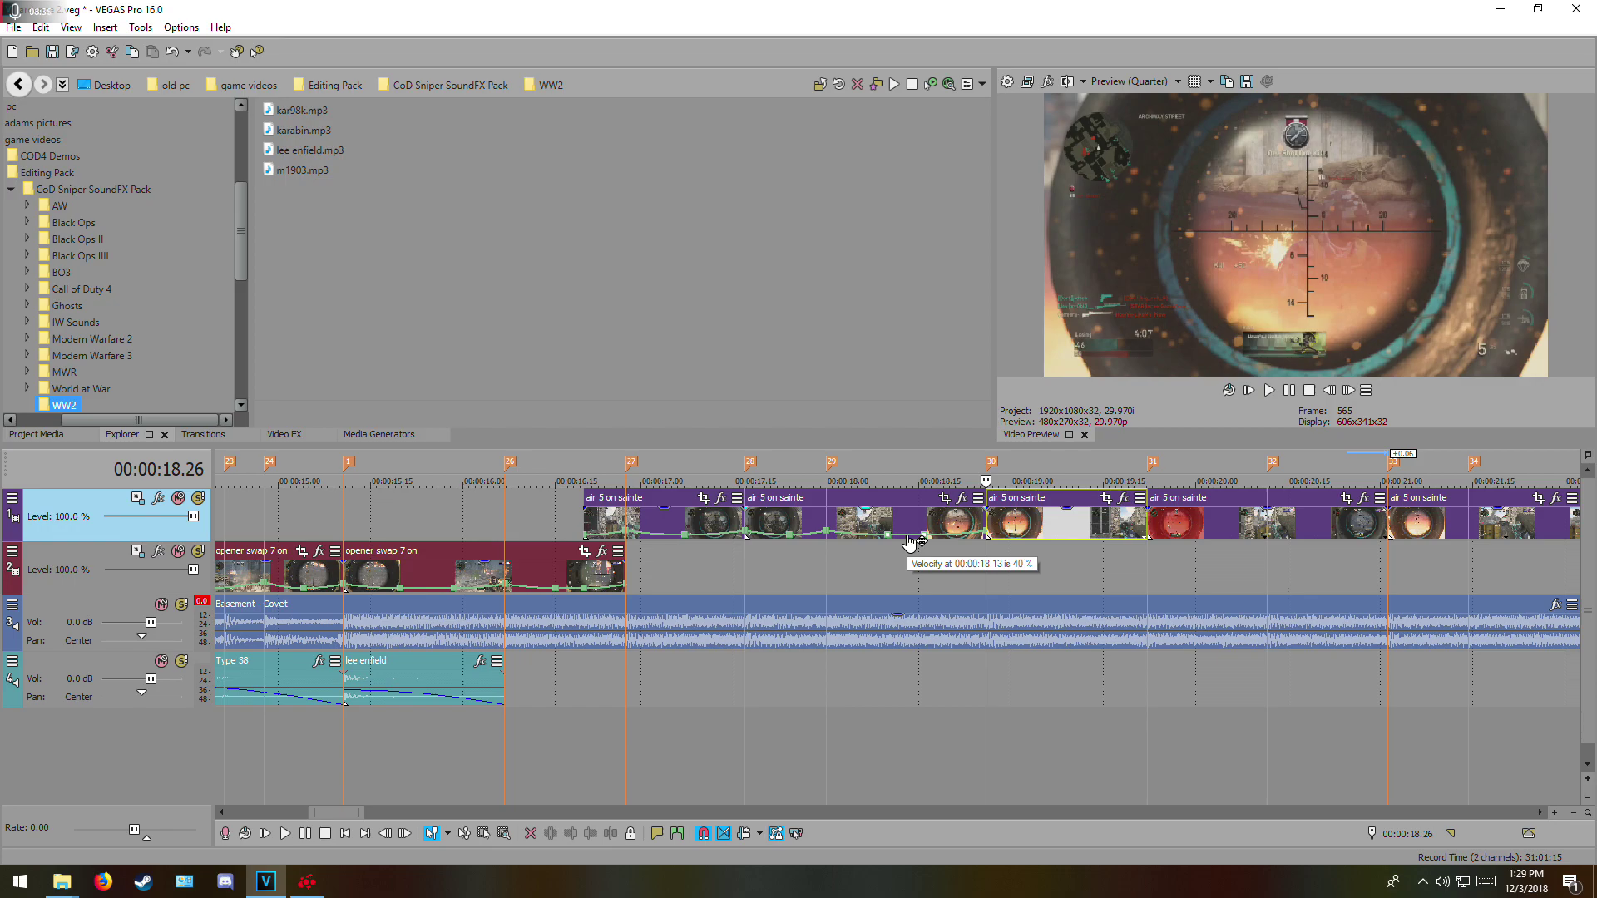
pyautogui.moveTo(909, 542); pyautogui.dragTo(910, 542)
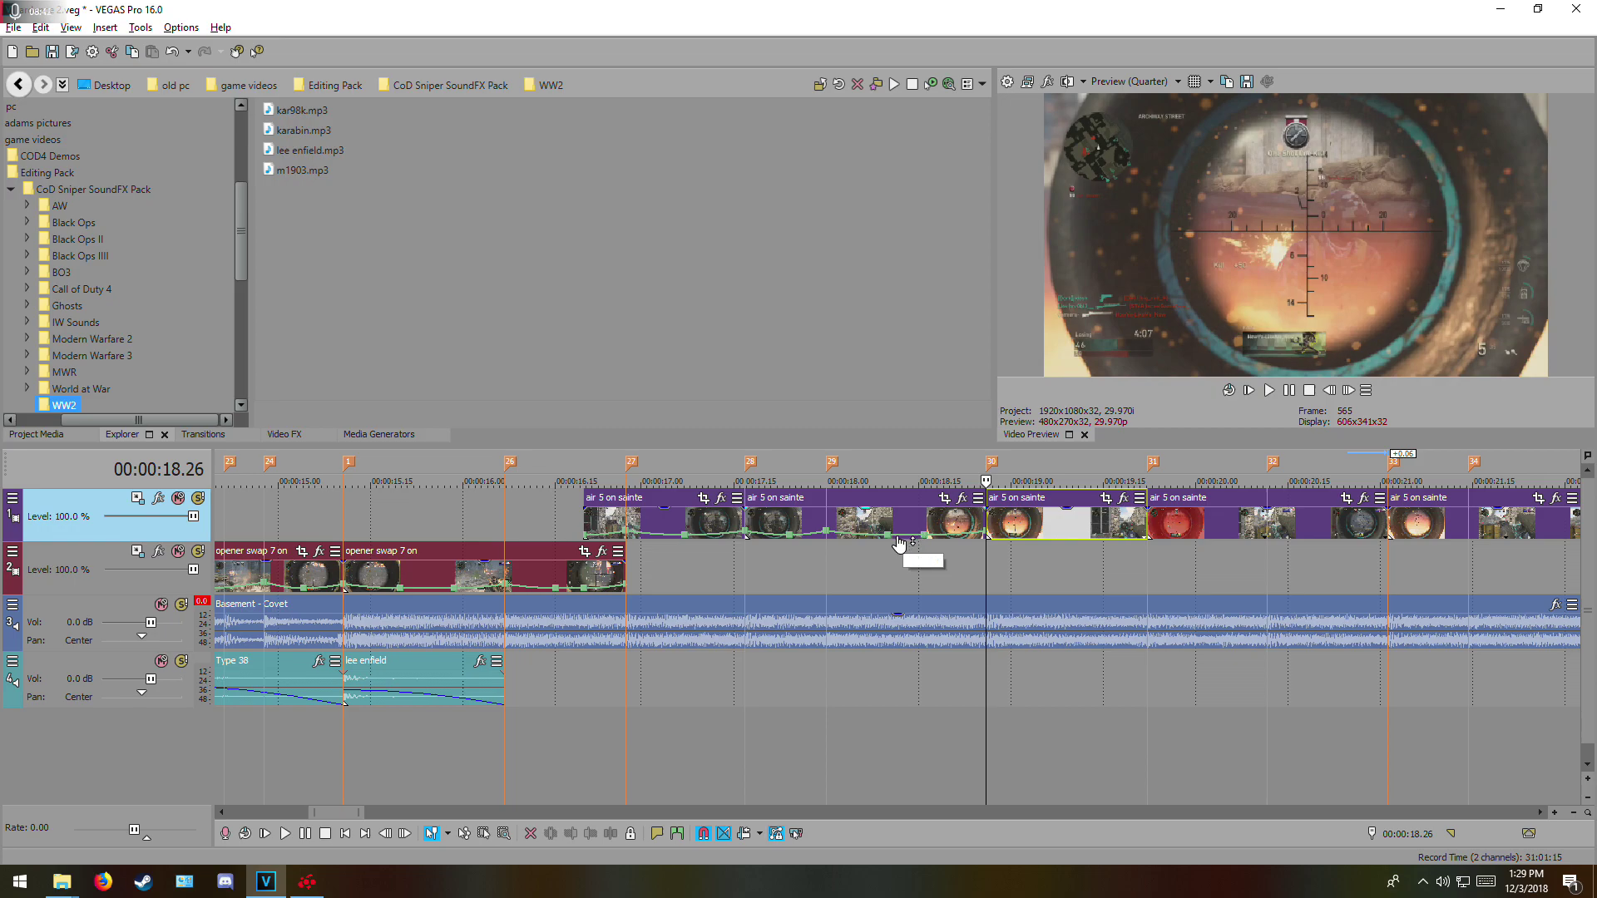
pyautogui.rightClick(790, 545)
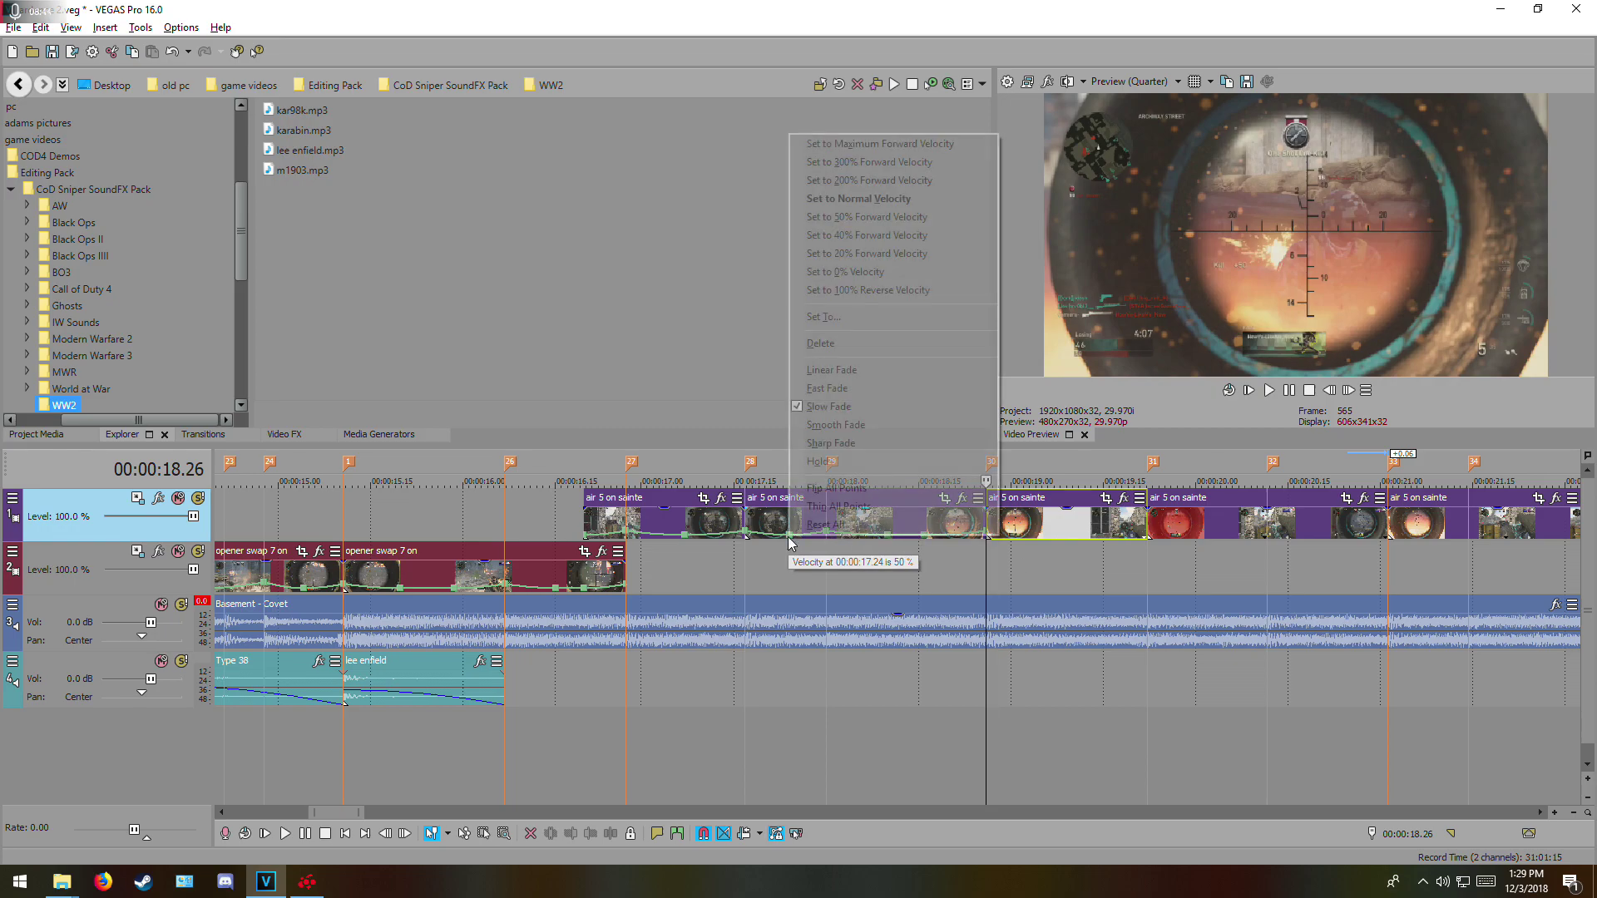
pyautogui.click(865, 235)
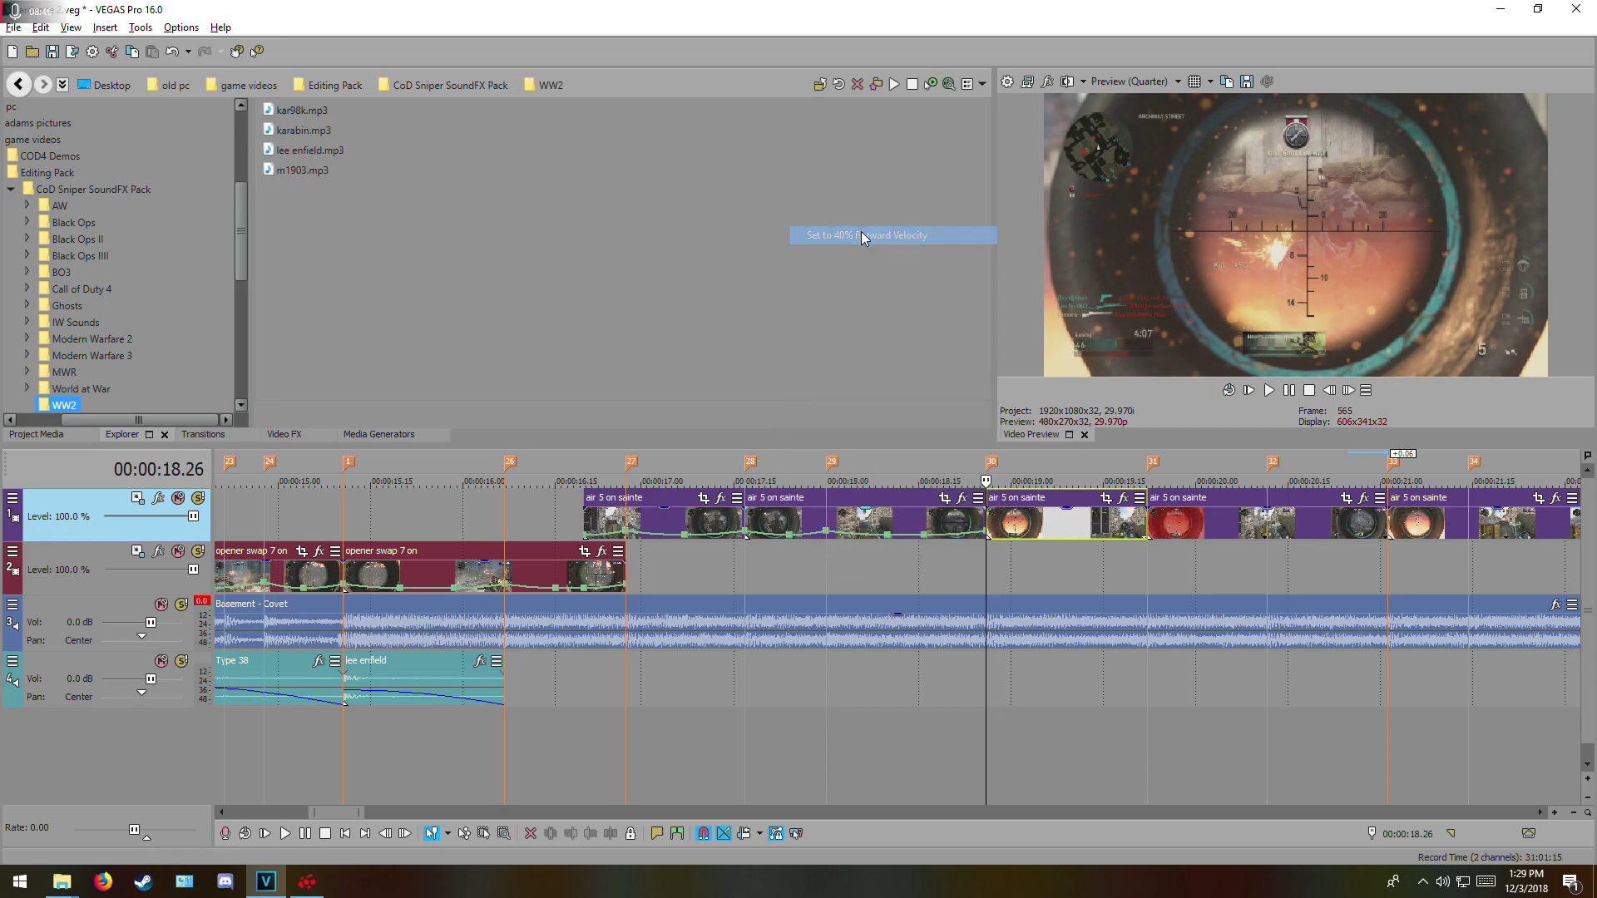
# - Adjust the velocity point at marker 29 with a custom value and play the segment from marker 28
pyautogui.rightClick(826, 537)
pyautogui.click(859, 316)
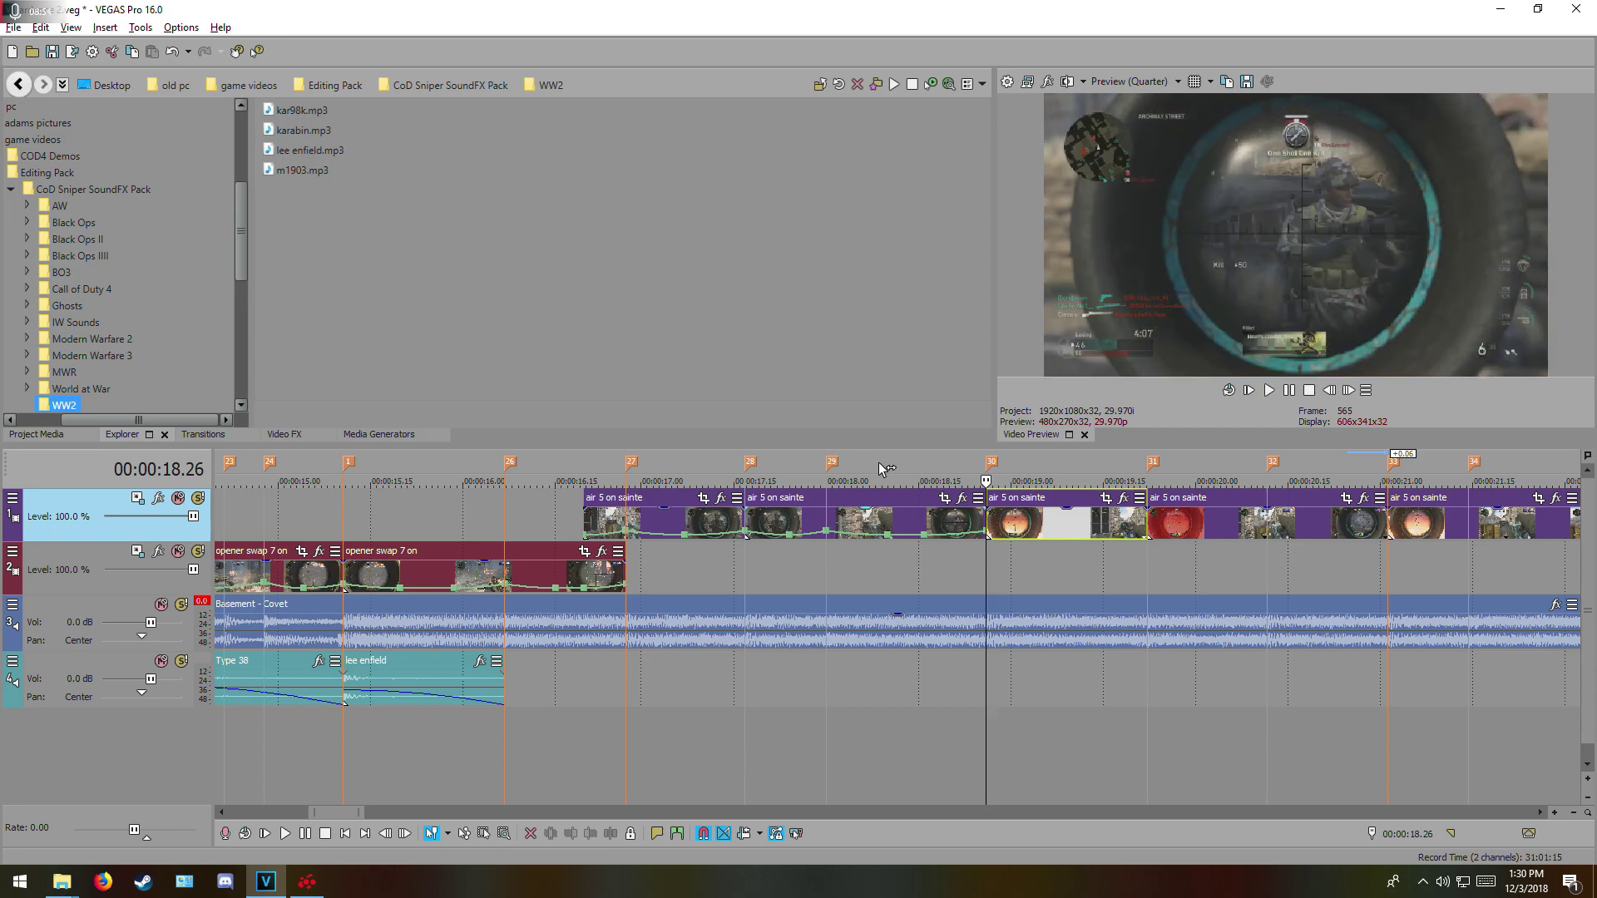
pyautogui.click(751, 522)
pyautogui.press('space')
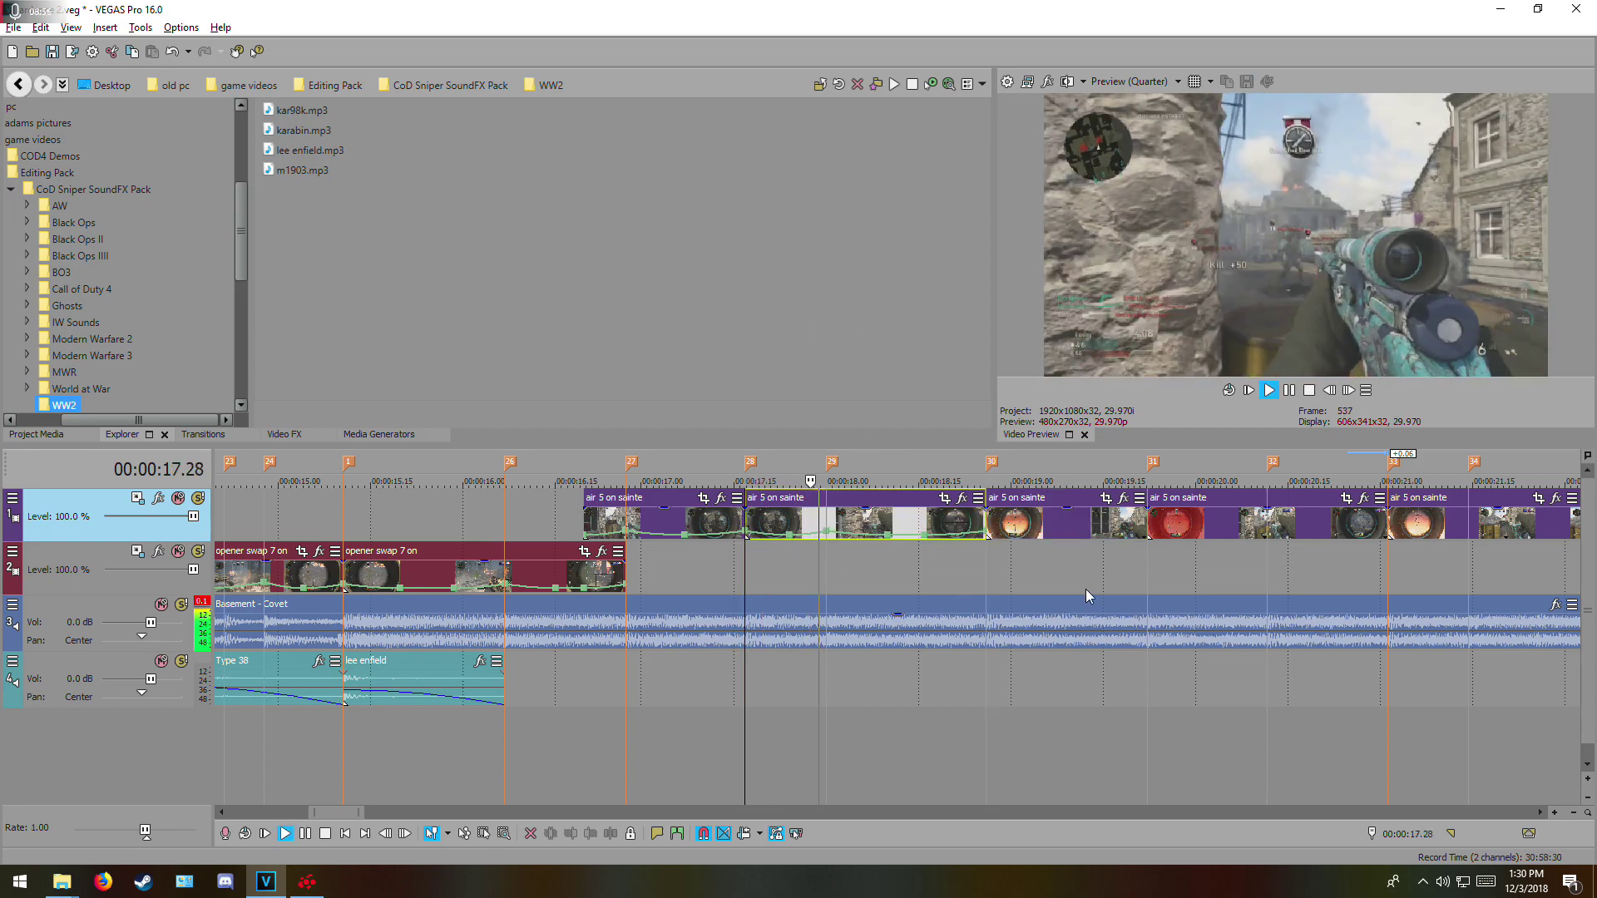
pyautogui.press('space')
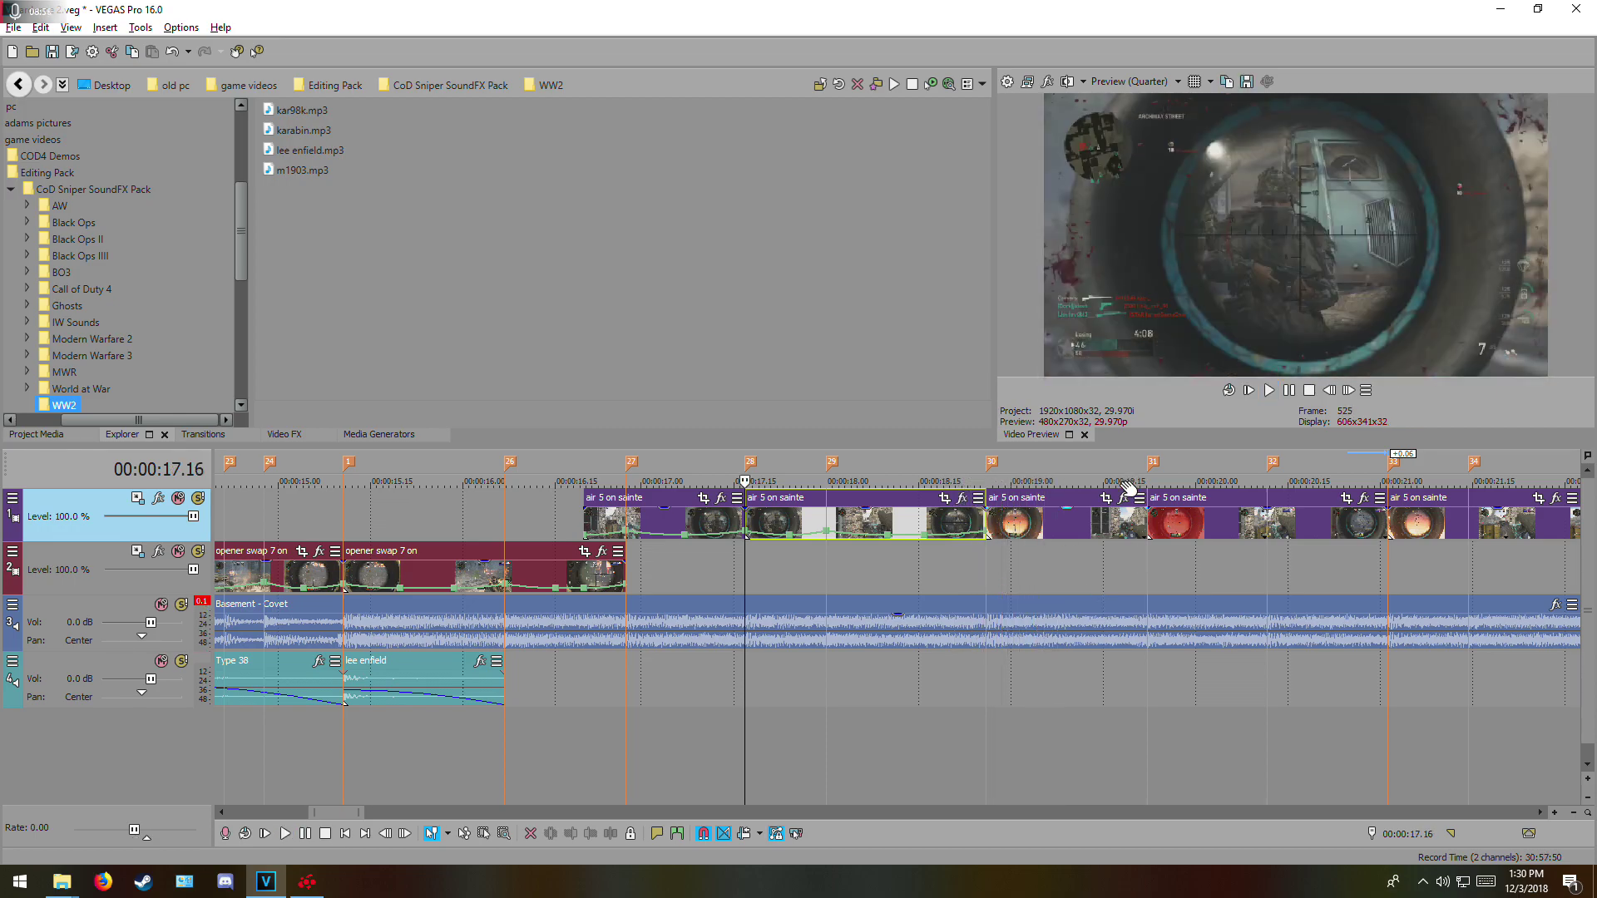
# - Play the stretch after marker 30 to find the beat and place a marker at 00:00:19.08
pyautogui.scroll(-3, 1056, 565)
pyautogui.scroll(-2, 917, 696)
pyautogui.press('space')
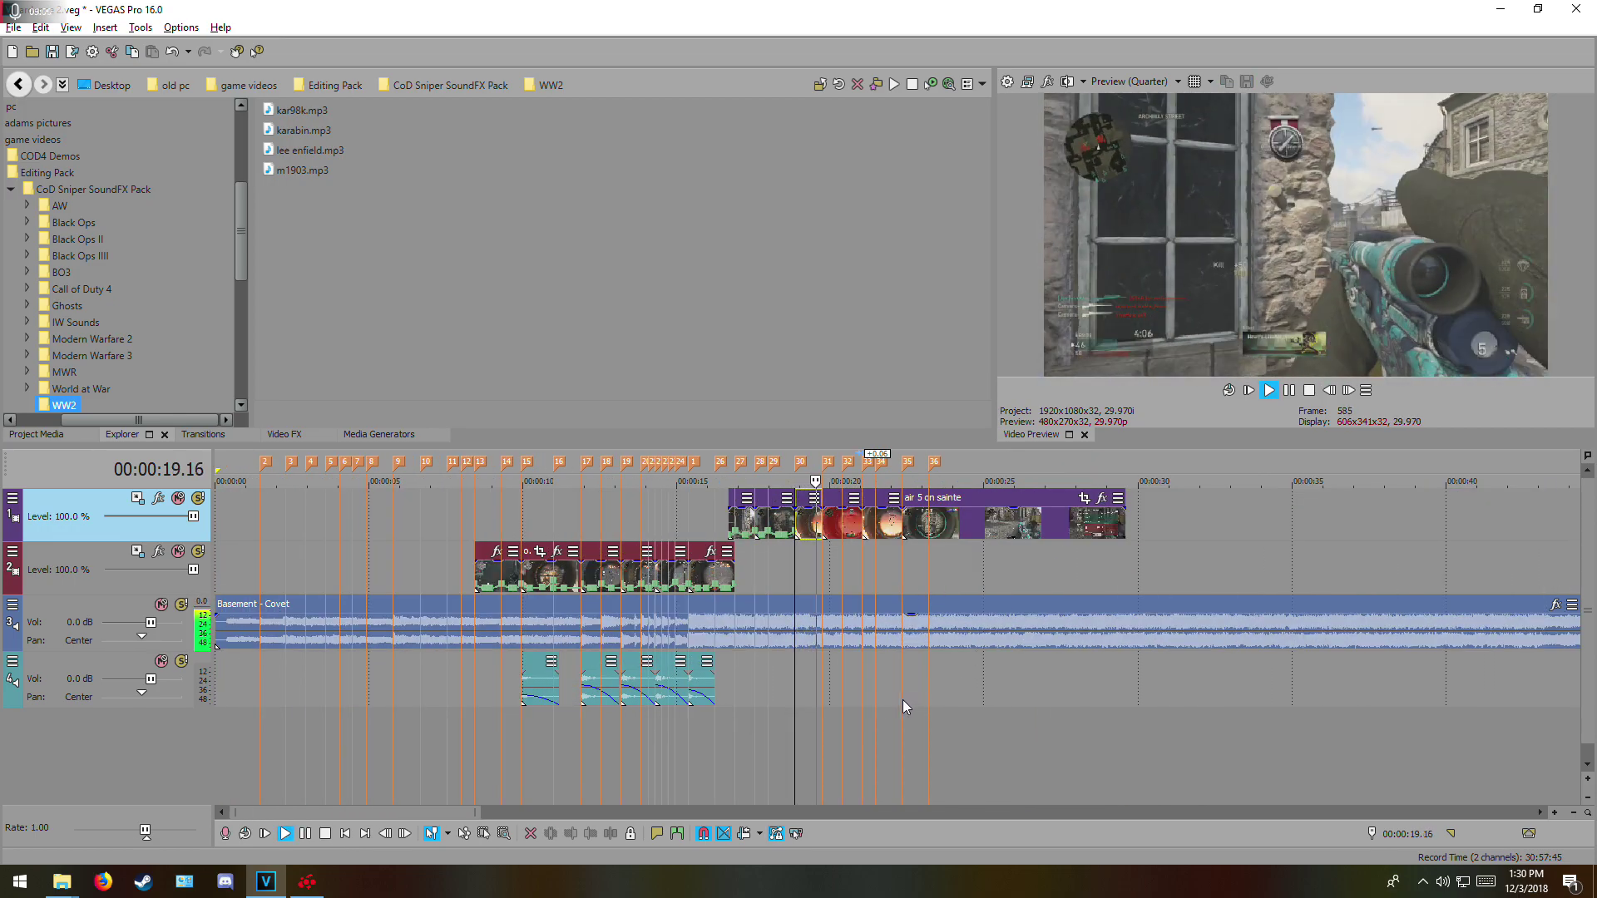
pyautogui.press('space')
pyautogui.scroll(5, 1061, 641)
pyautogui.press('space')
pyautogui.press('space')
pyautogui.click(994, 625)
pyautogui.scroll(8, 991, 660)
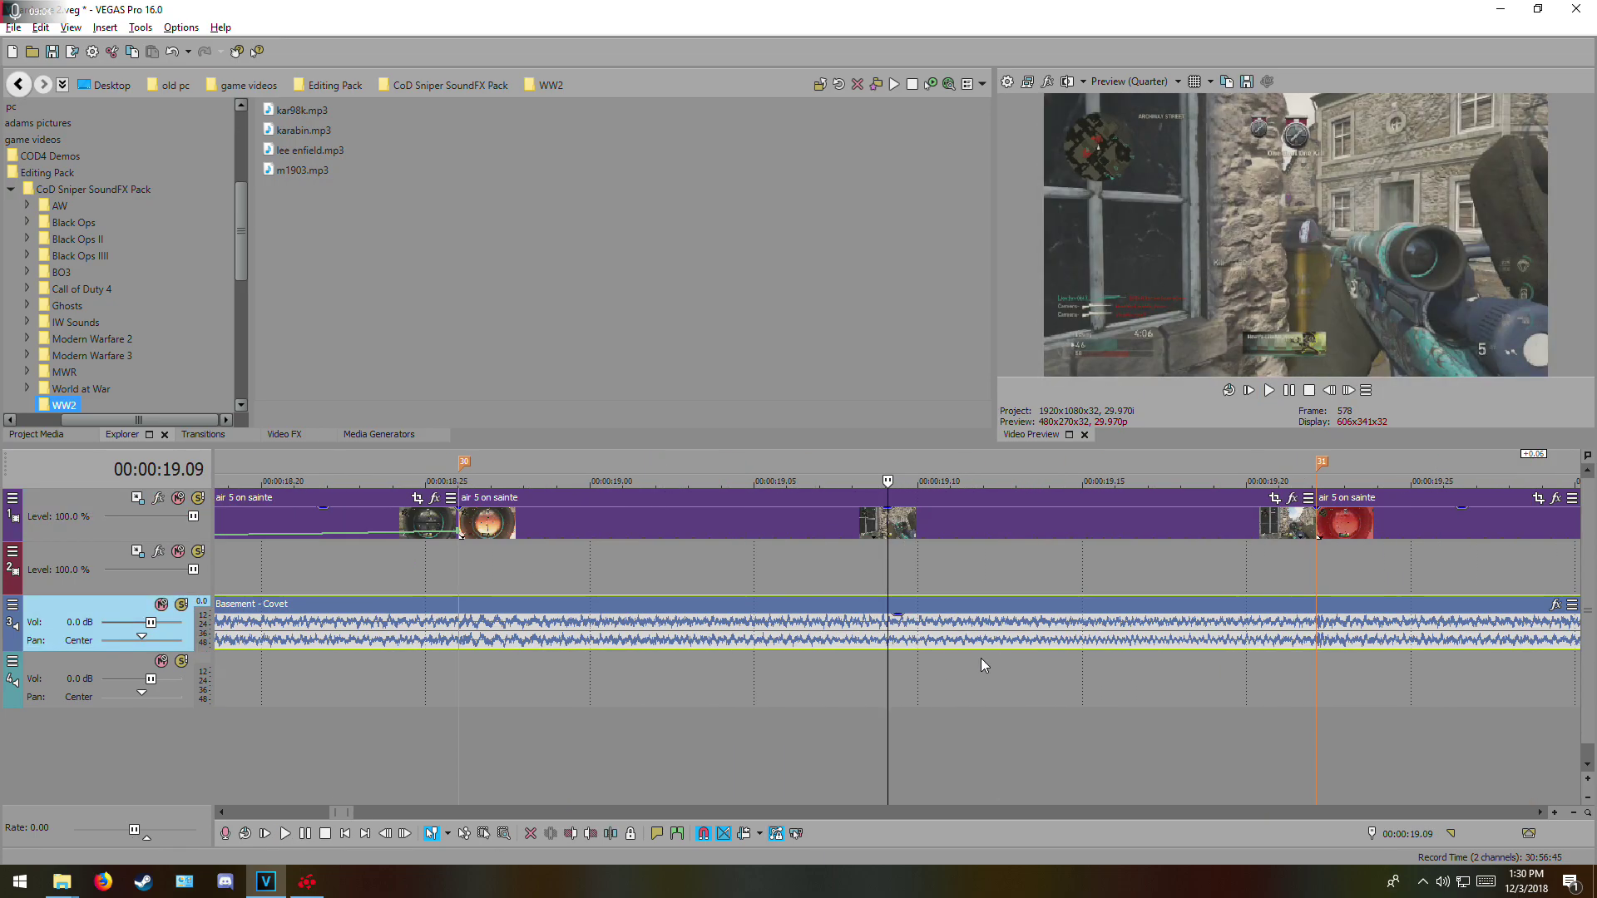
pyautogui.press('space')
pyautogui.press('space')
pyautogui.scroll(-8, 901, 550)
pyautogui.scroll(5, 901, 550)
# - Insert a velocity envelope on the air 5 on sainte segment that starts at marker 30
pyautogui.rightClick(863, 529)
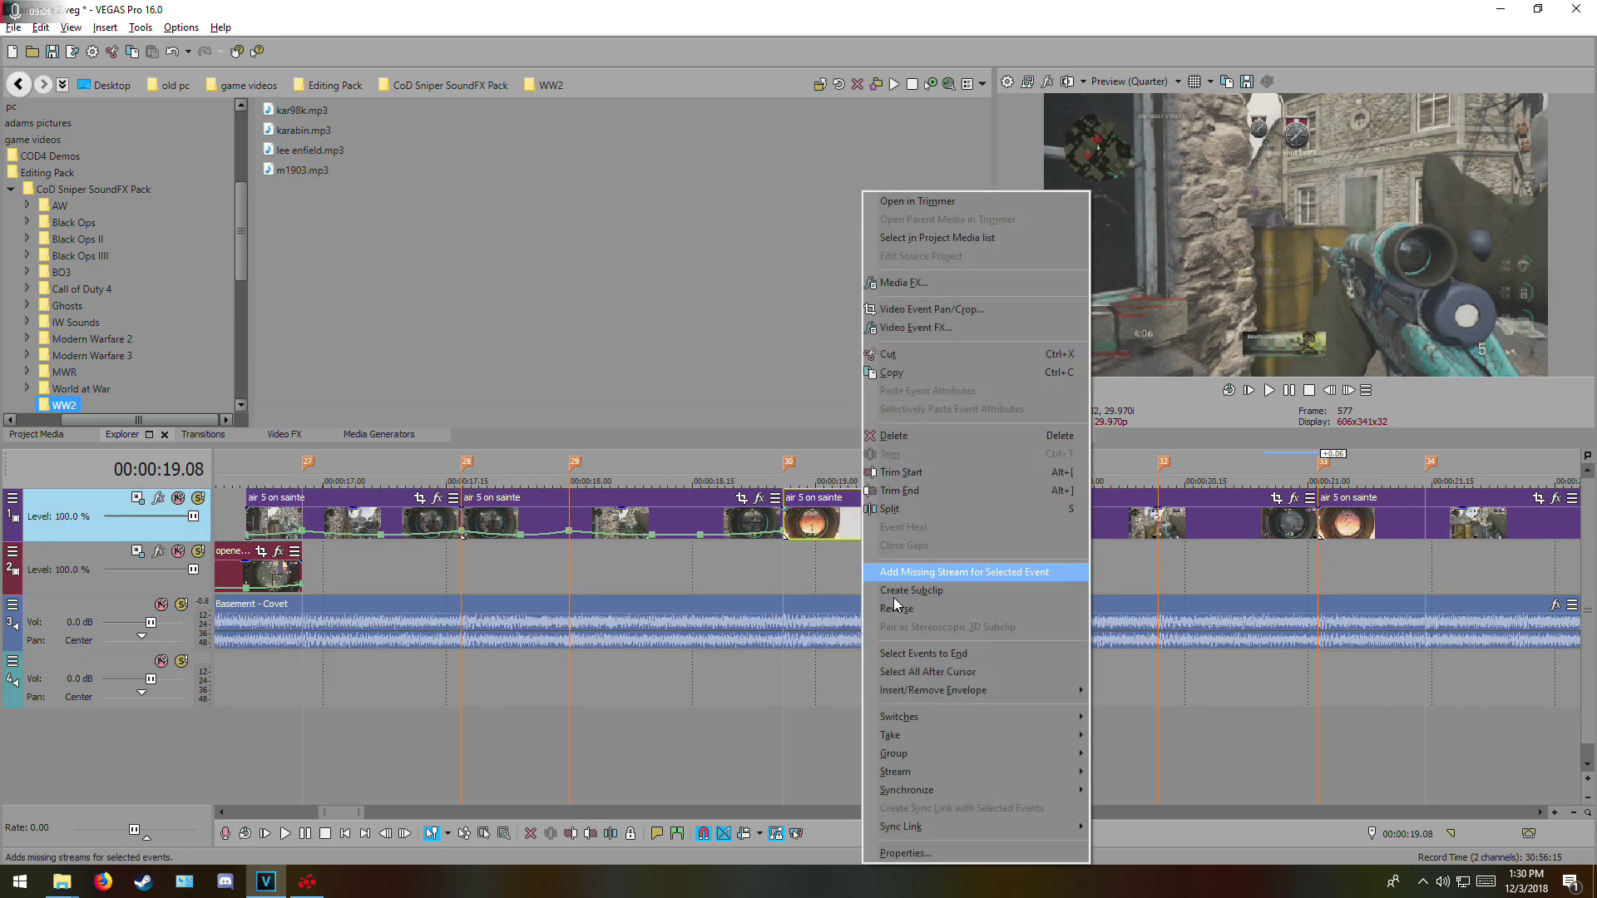
pyautogui.moveTo(954, 690)
pyautogui.click(1120, 691)
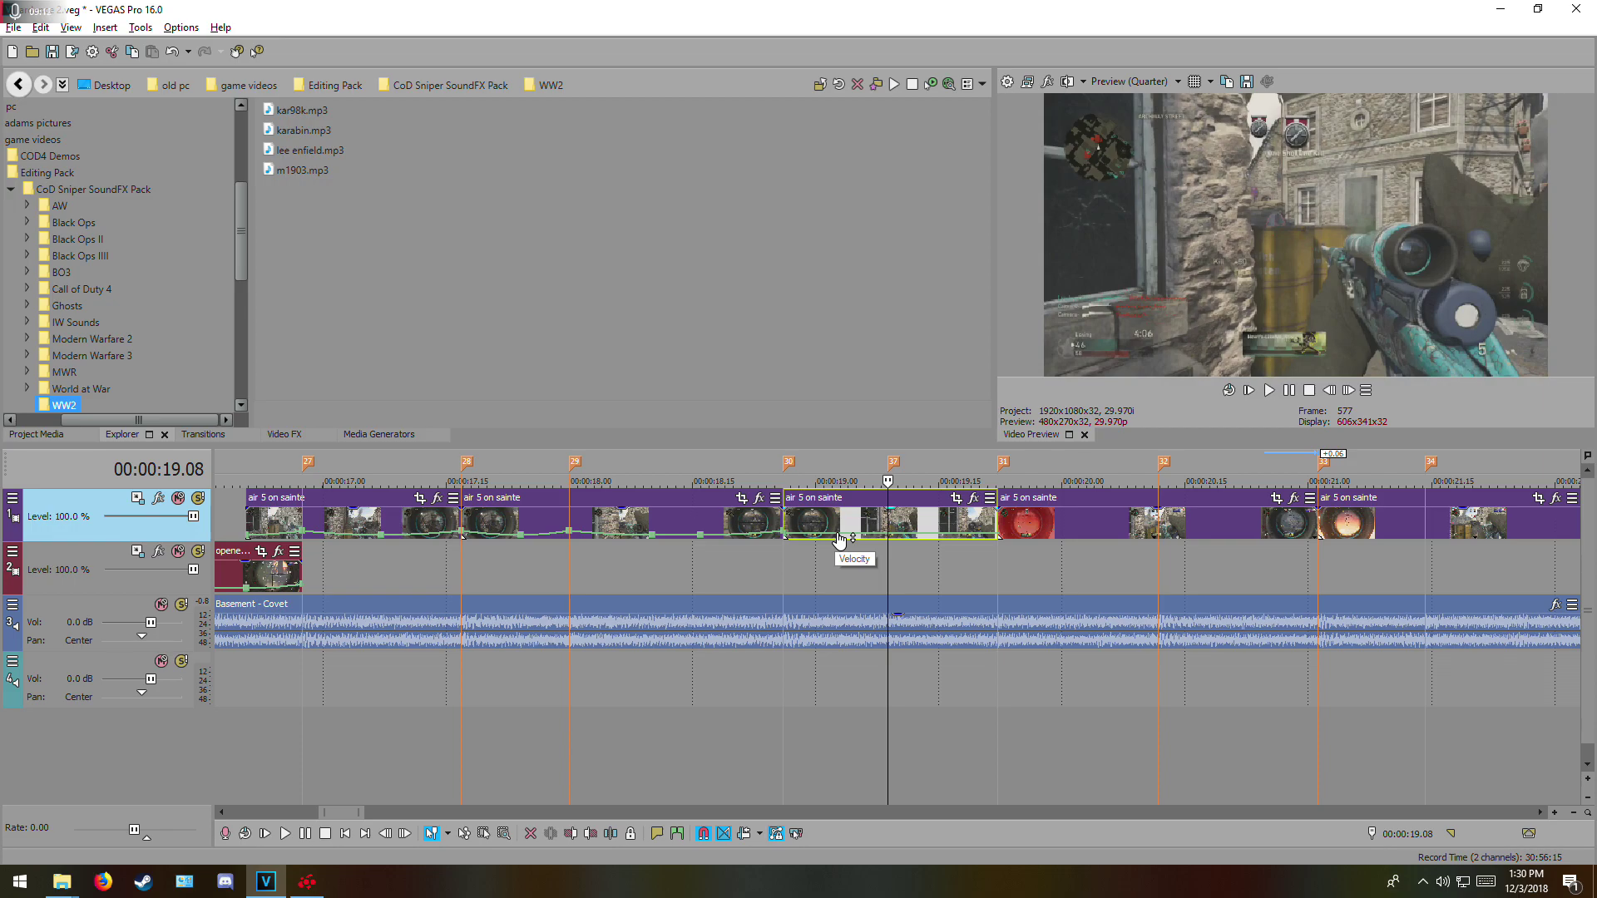
pyautogui.scroll(-2, 870, 549)
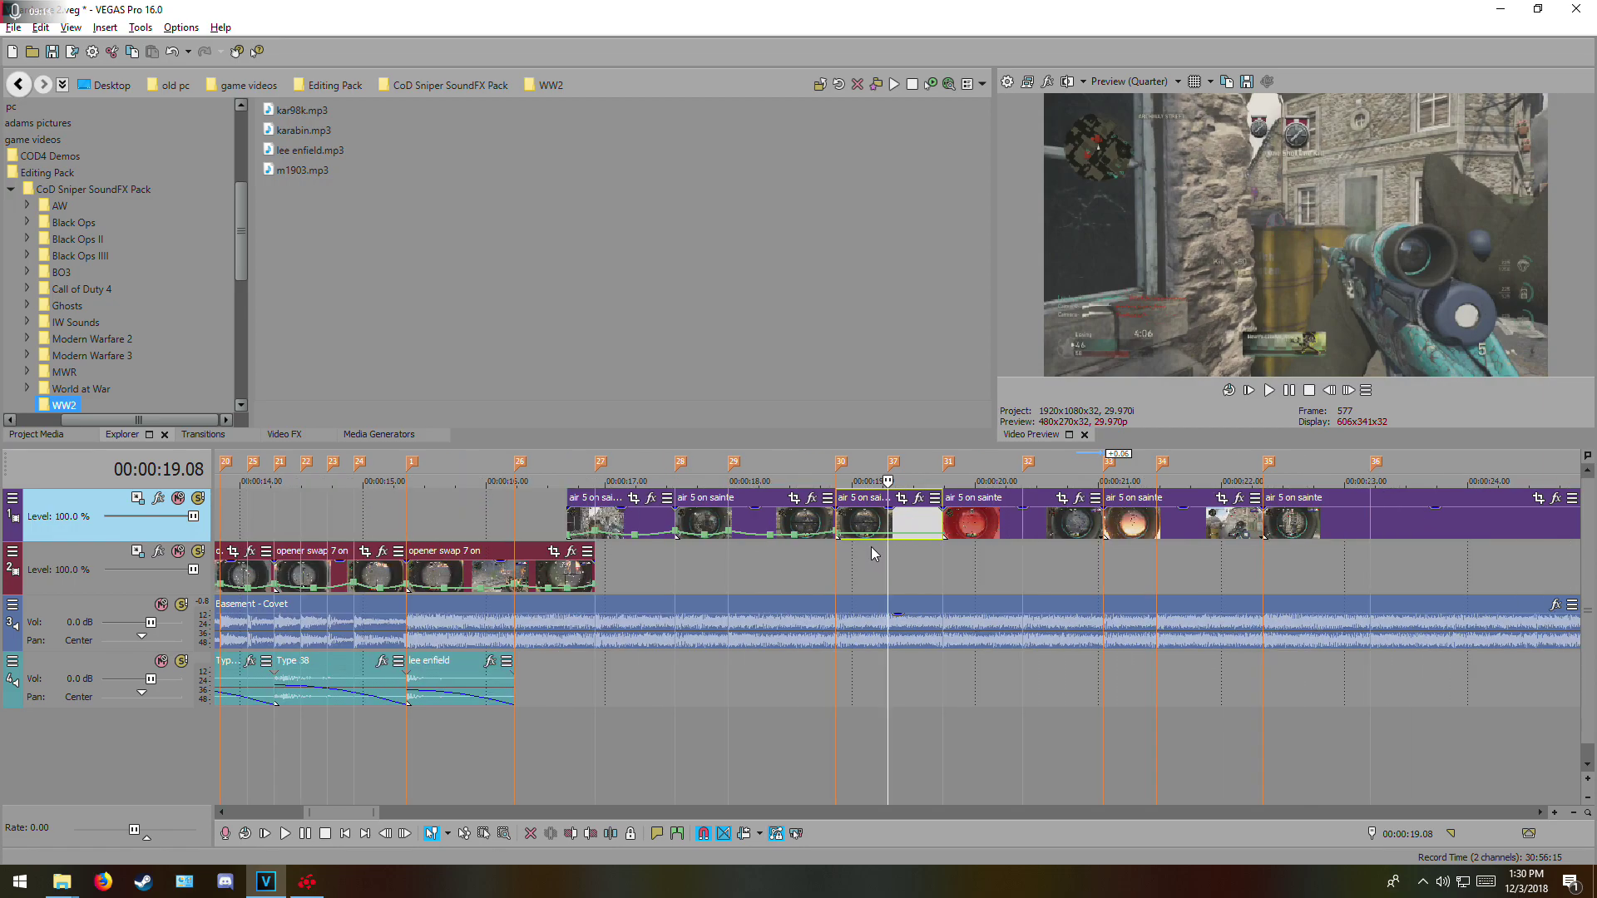
pyautogui.scroll(2, 877, 529)
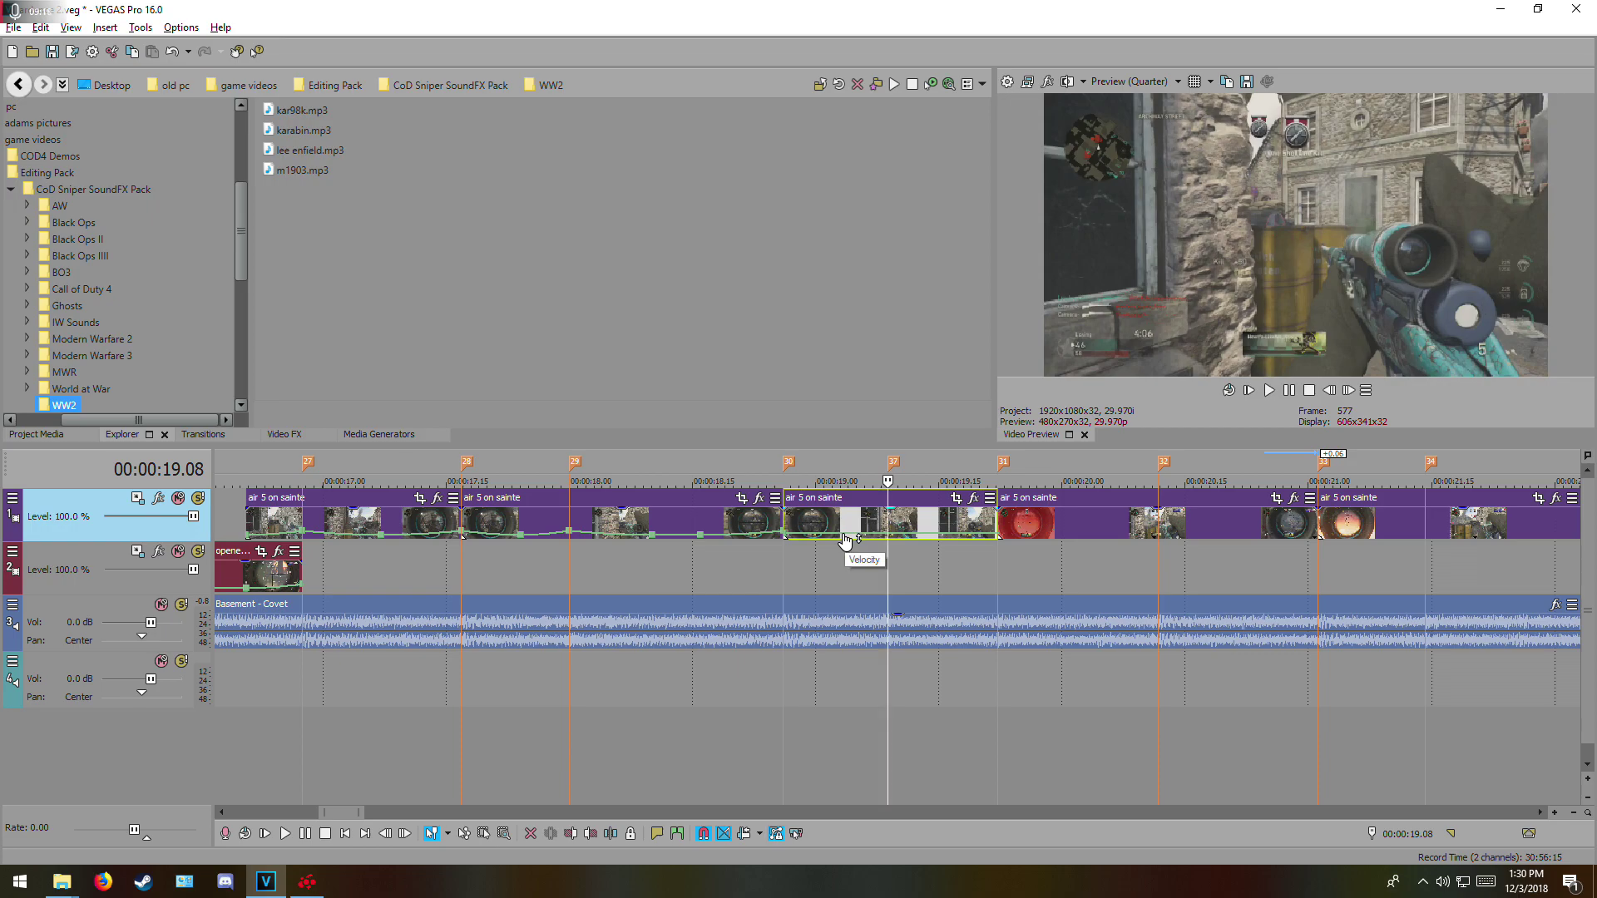
# - Add velocity points at 00:00:19.03 and 00:00:19.15 in the segment starting at marker 30 and set both to 50% forward
pyautogui.rightClick(840, 536)
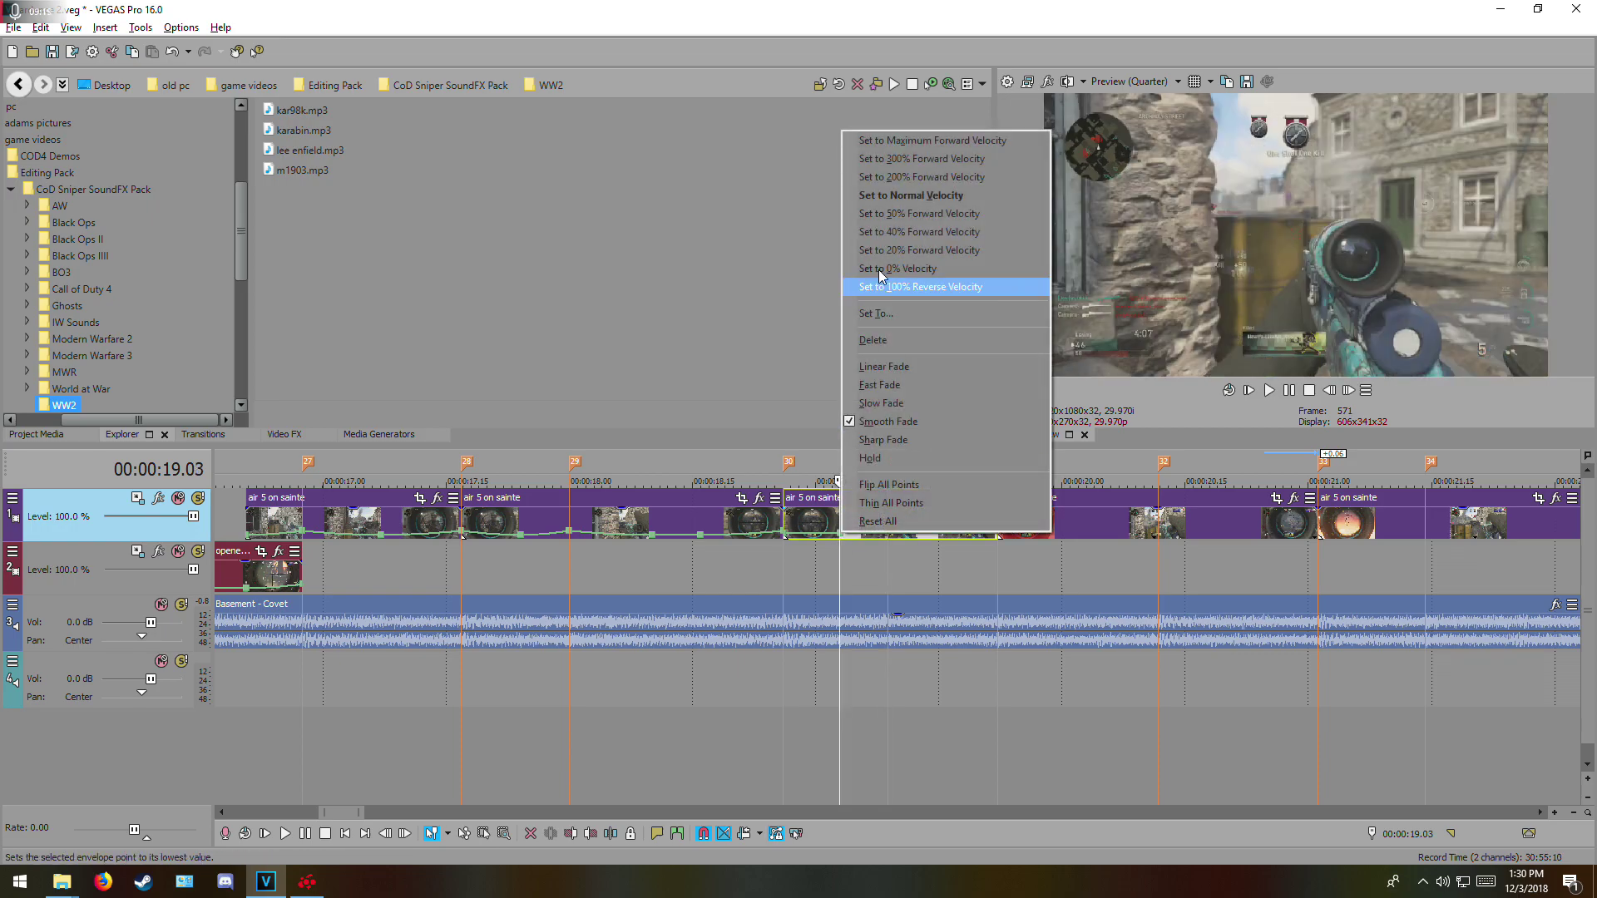
pyautogui.click(891, 215)
pyautogui.rightClick(946, 541)
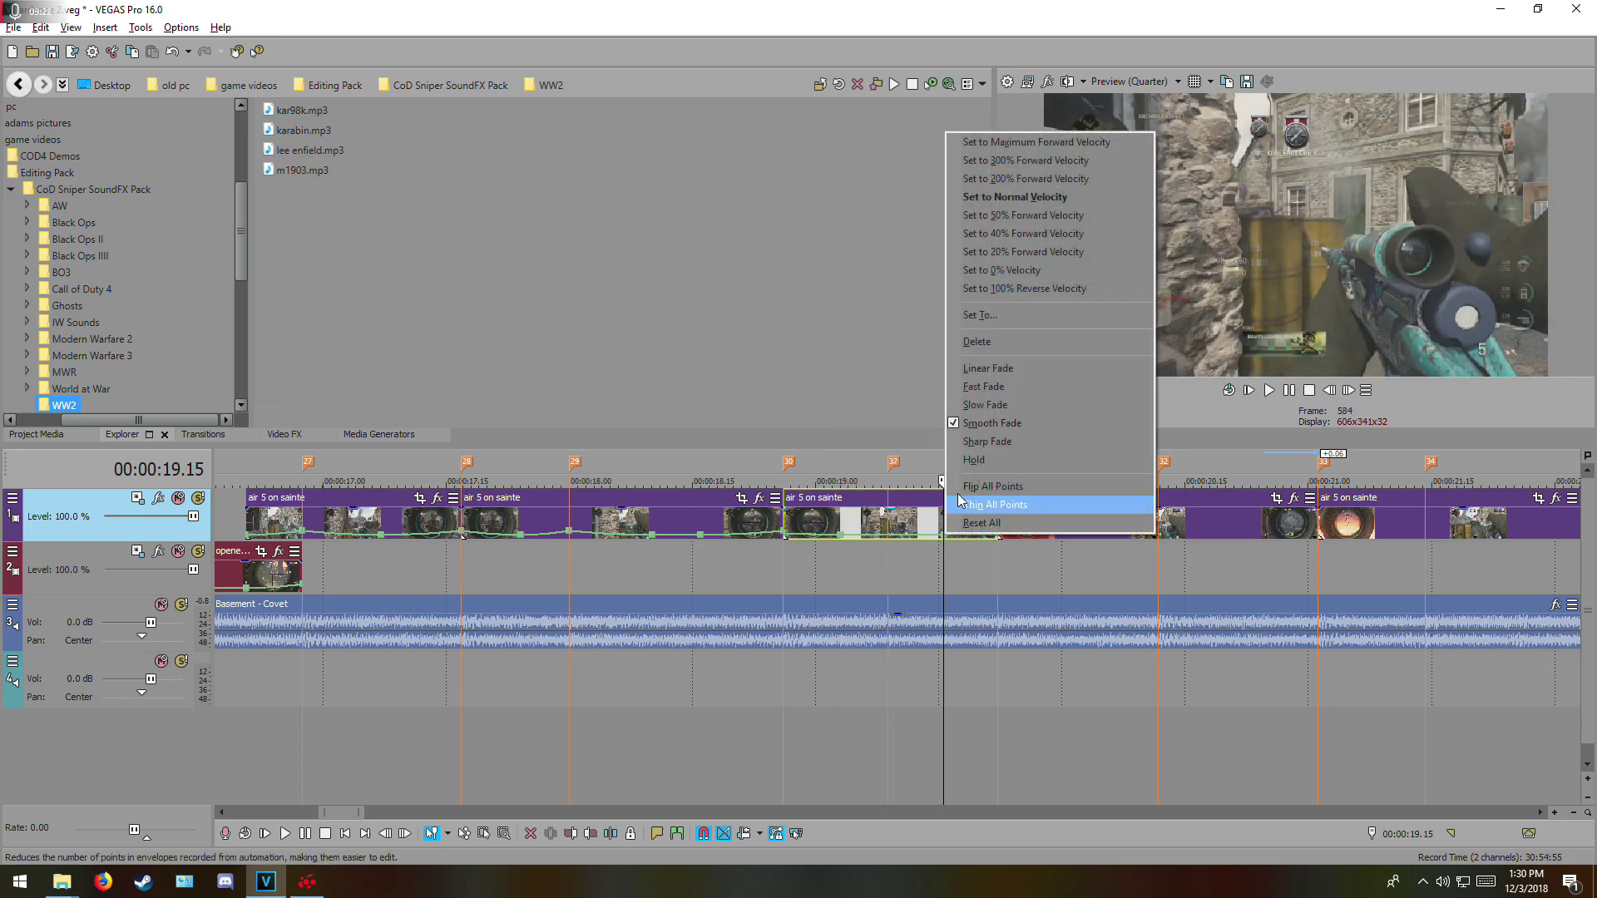
pyautogui.click(981, 214)
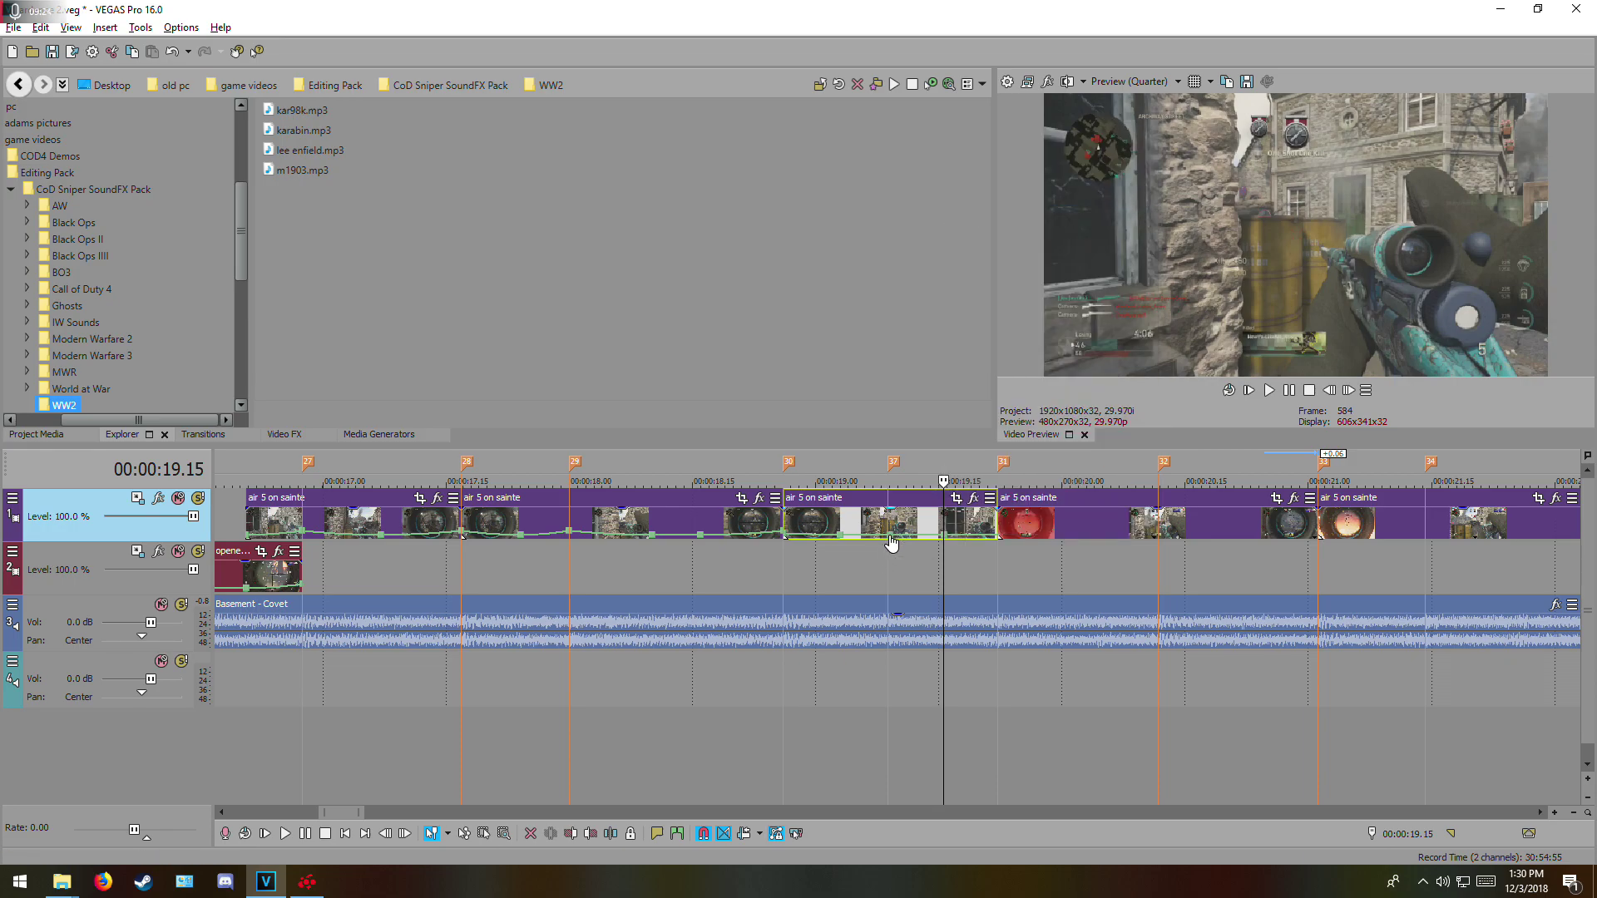
# - Set the velocity point at the 00:00:19.08 marker to 200% forward, apply a slow fade before it and change the fade after it
pyautogui.rightClick(890, 539)
pyautogui.click(981, 180)
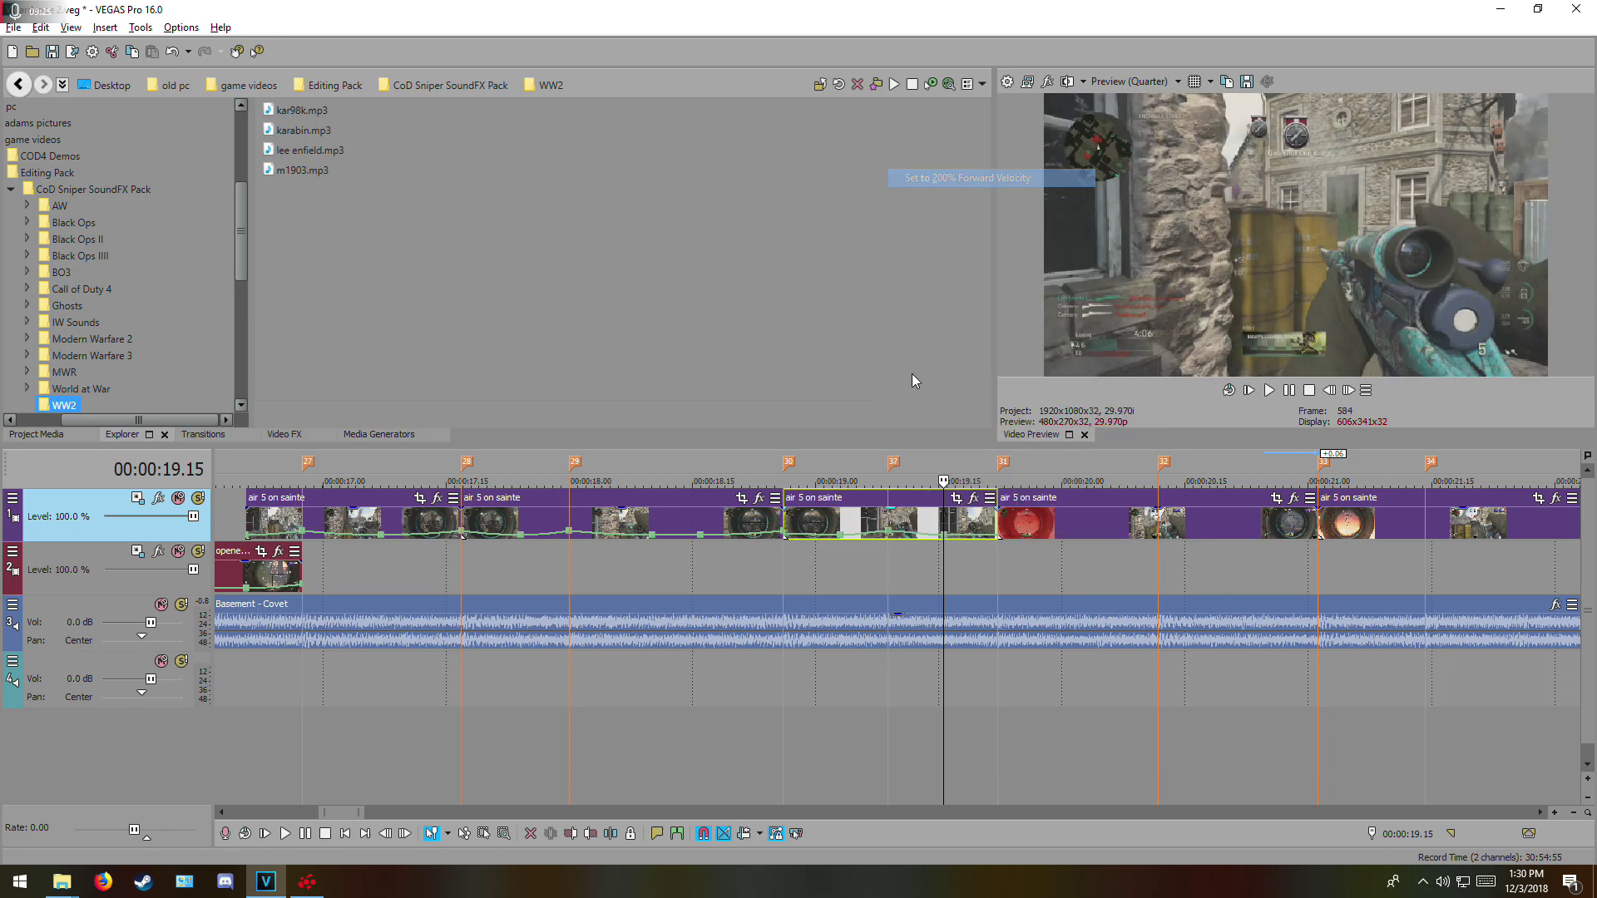
pyautogui.rightClick(864, 537)
pyautogui.rightClick(858, 536)
pyautogui.click(896, 609)
pyautogui.rightClick(906, 542)
pyautogui.click(935, 571)
# - Add a velocity point at marker 31, the segment's end, raise its velocity and apply a slow fade before it
pyautogui.click(991, 547)
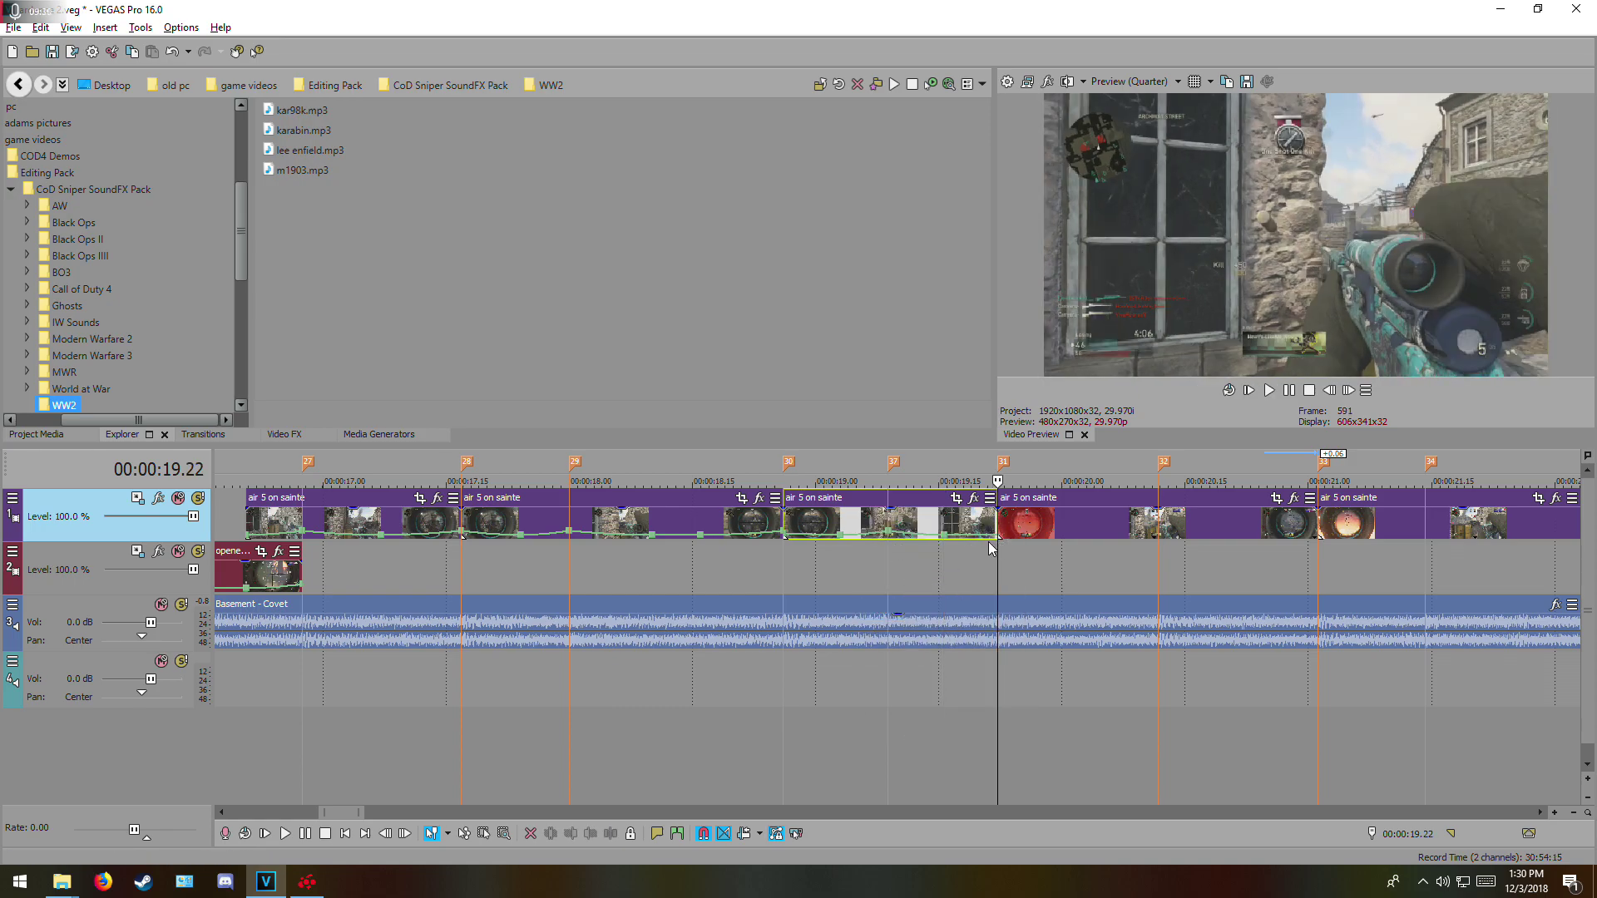
pyautogui.rightClick(996, 534)
pyautogui.click(1085, 196)
pyautogui.rightClick(976, 537)
pyautogui.click(1015, 607)
# - Set the velocity point at marker 30, the segment's start, to 200% forward and apply a fast fade after it
pyautogui.moveTo(785, 541)
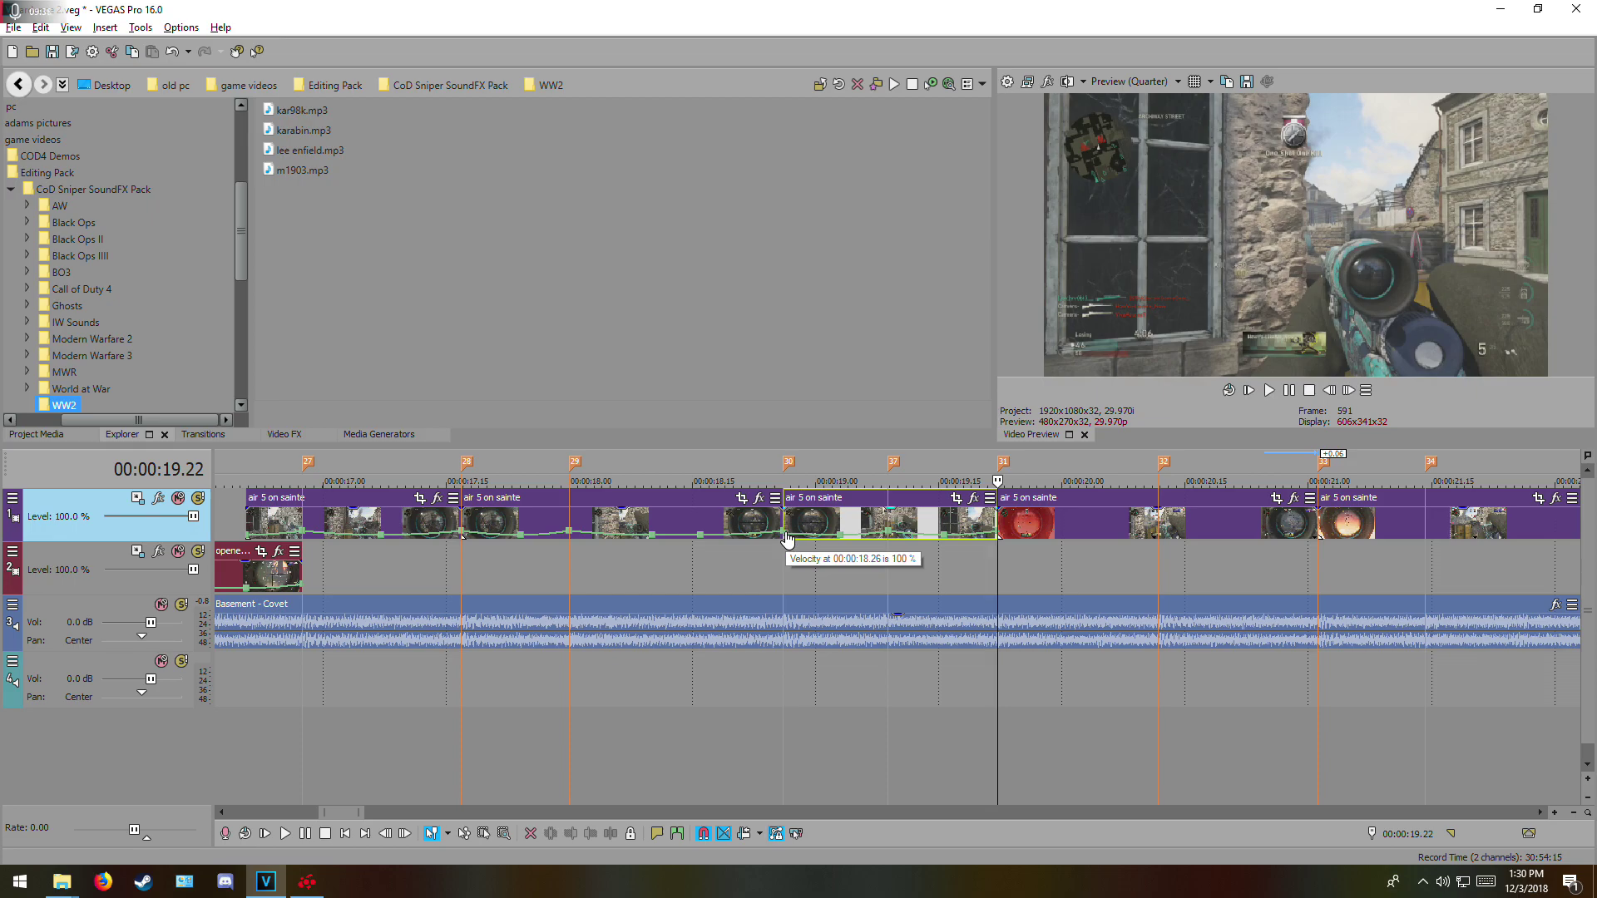
pyautogui.rightClick(787, 541)
pyautogui.click(877, 175)
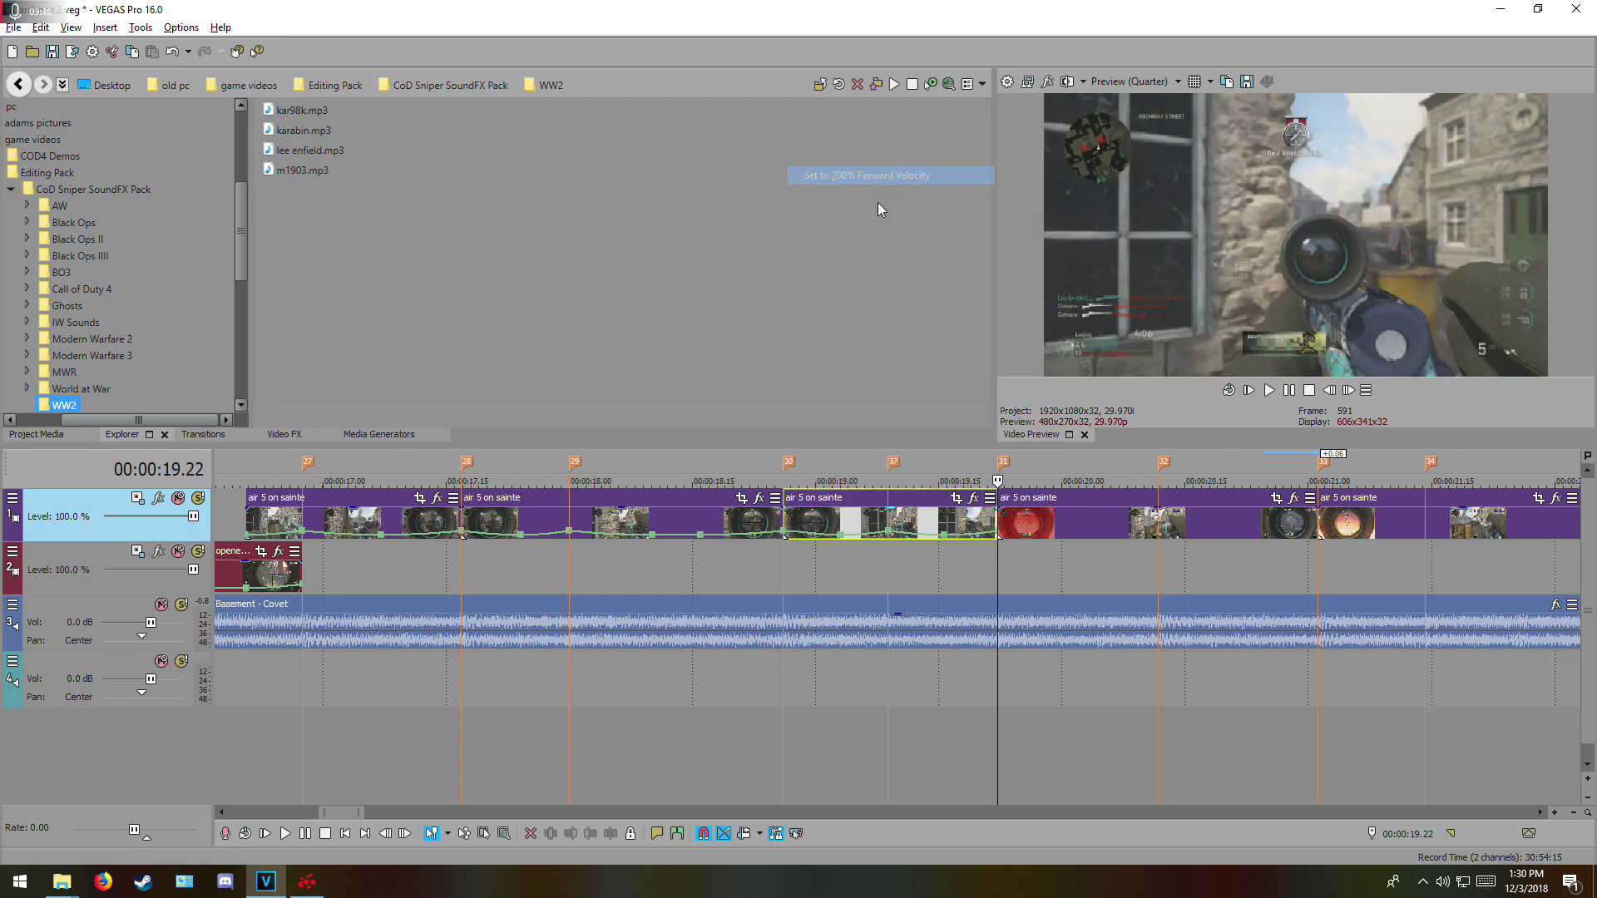
pyautogui.rightClick(804, 535)
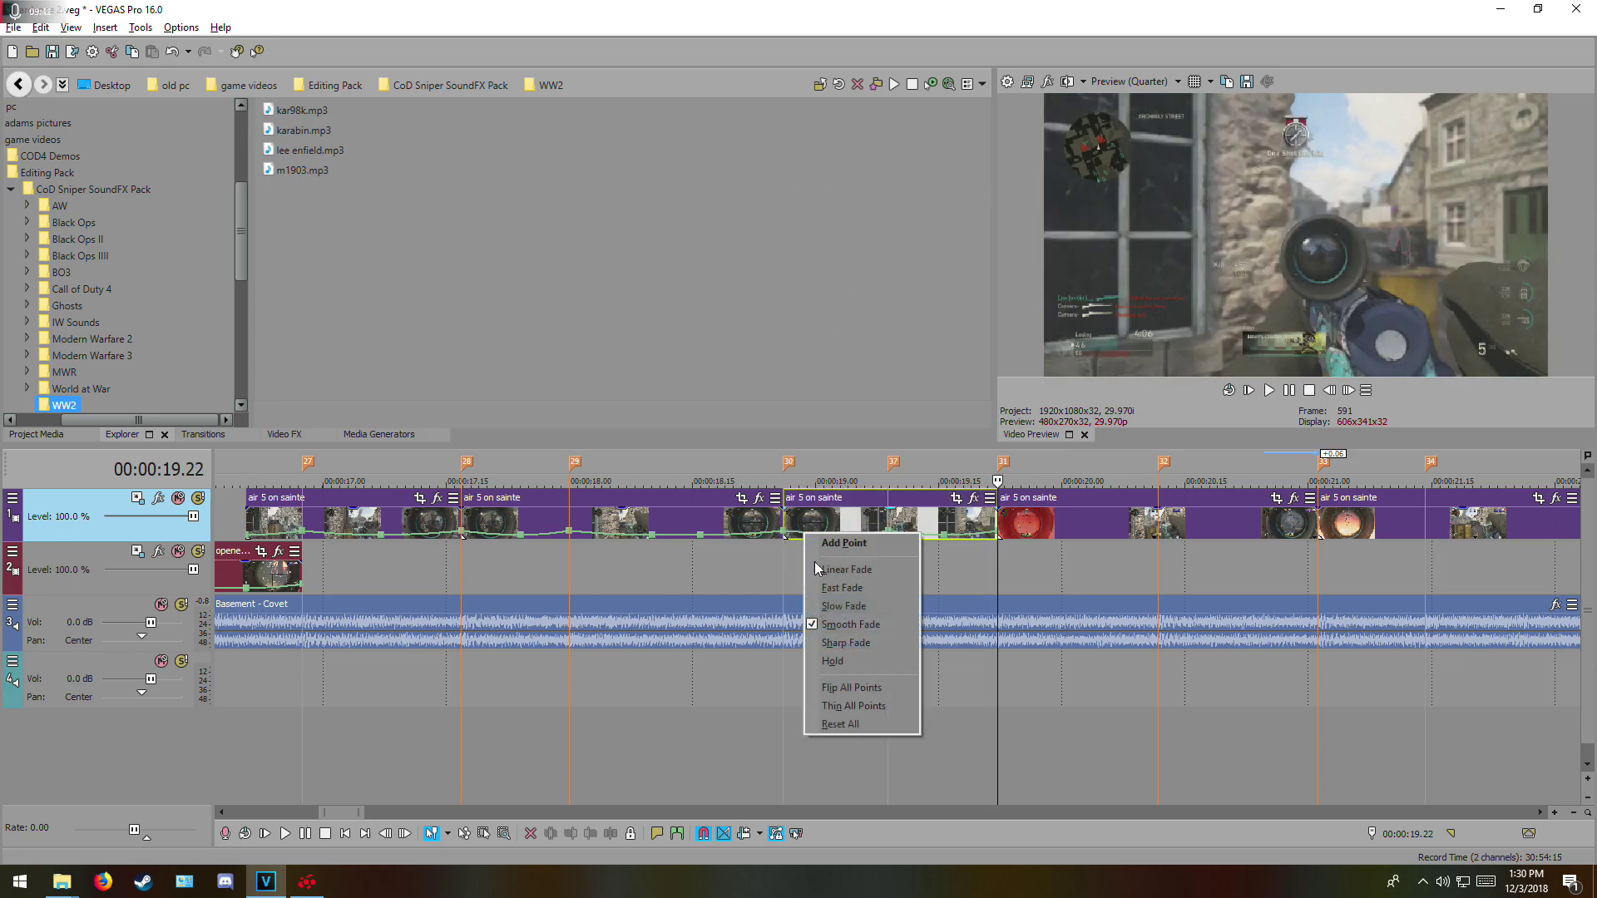
pyautogui.click(836, 588)
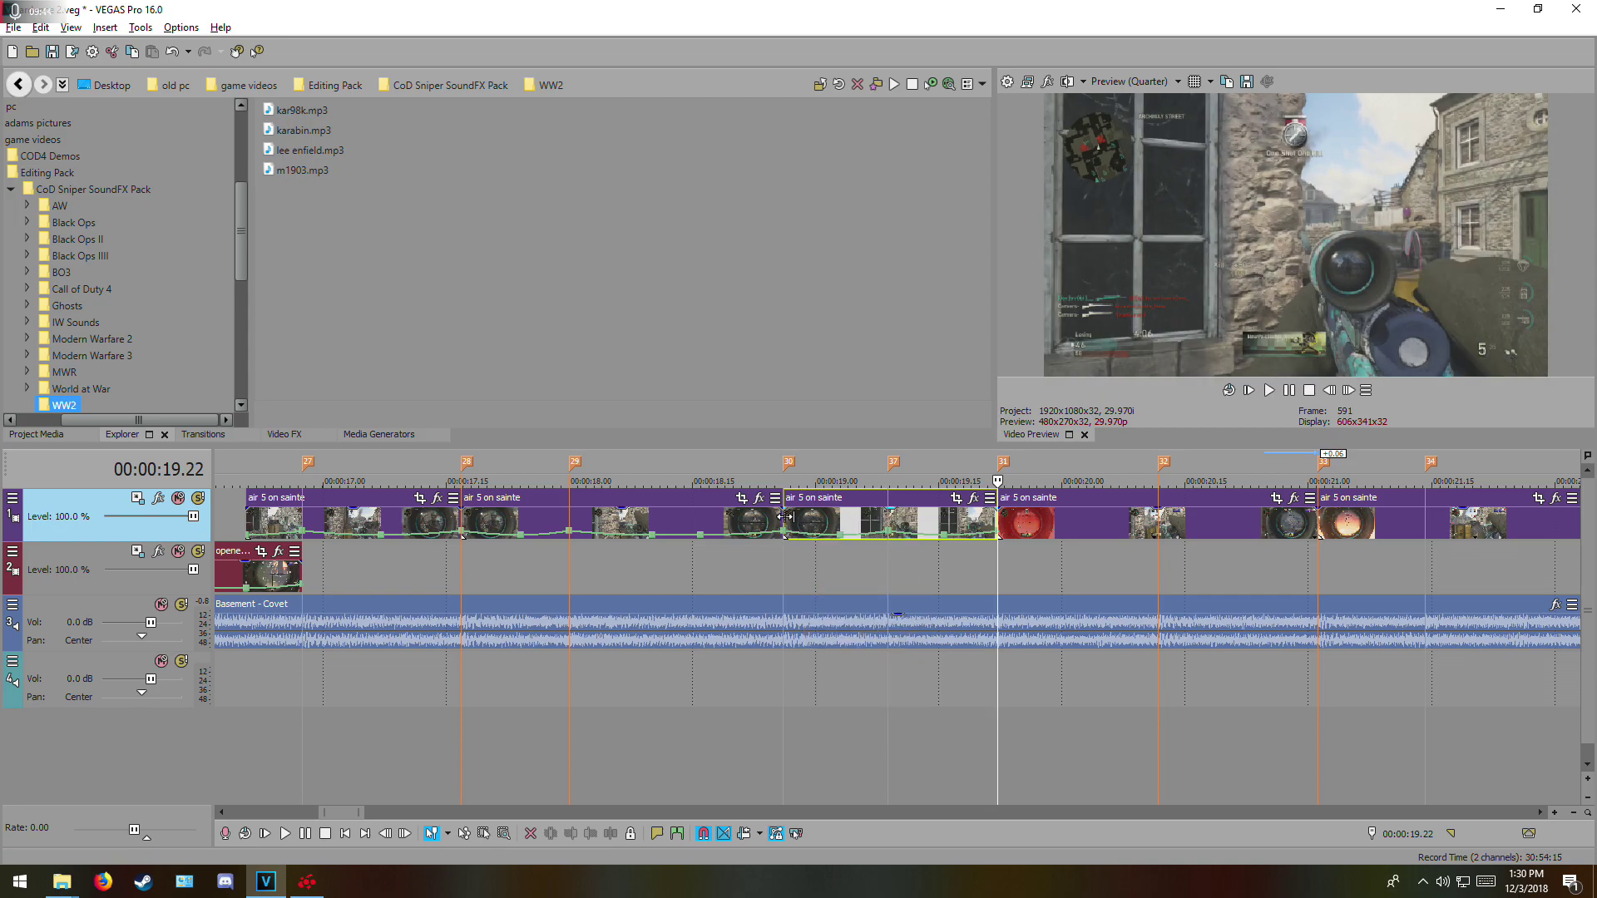
# - Play the segment from marker 30 to check its speed changes, and place the playhead at marker 31
pyautogui.click(788, 519)
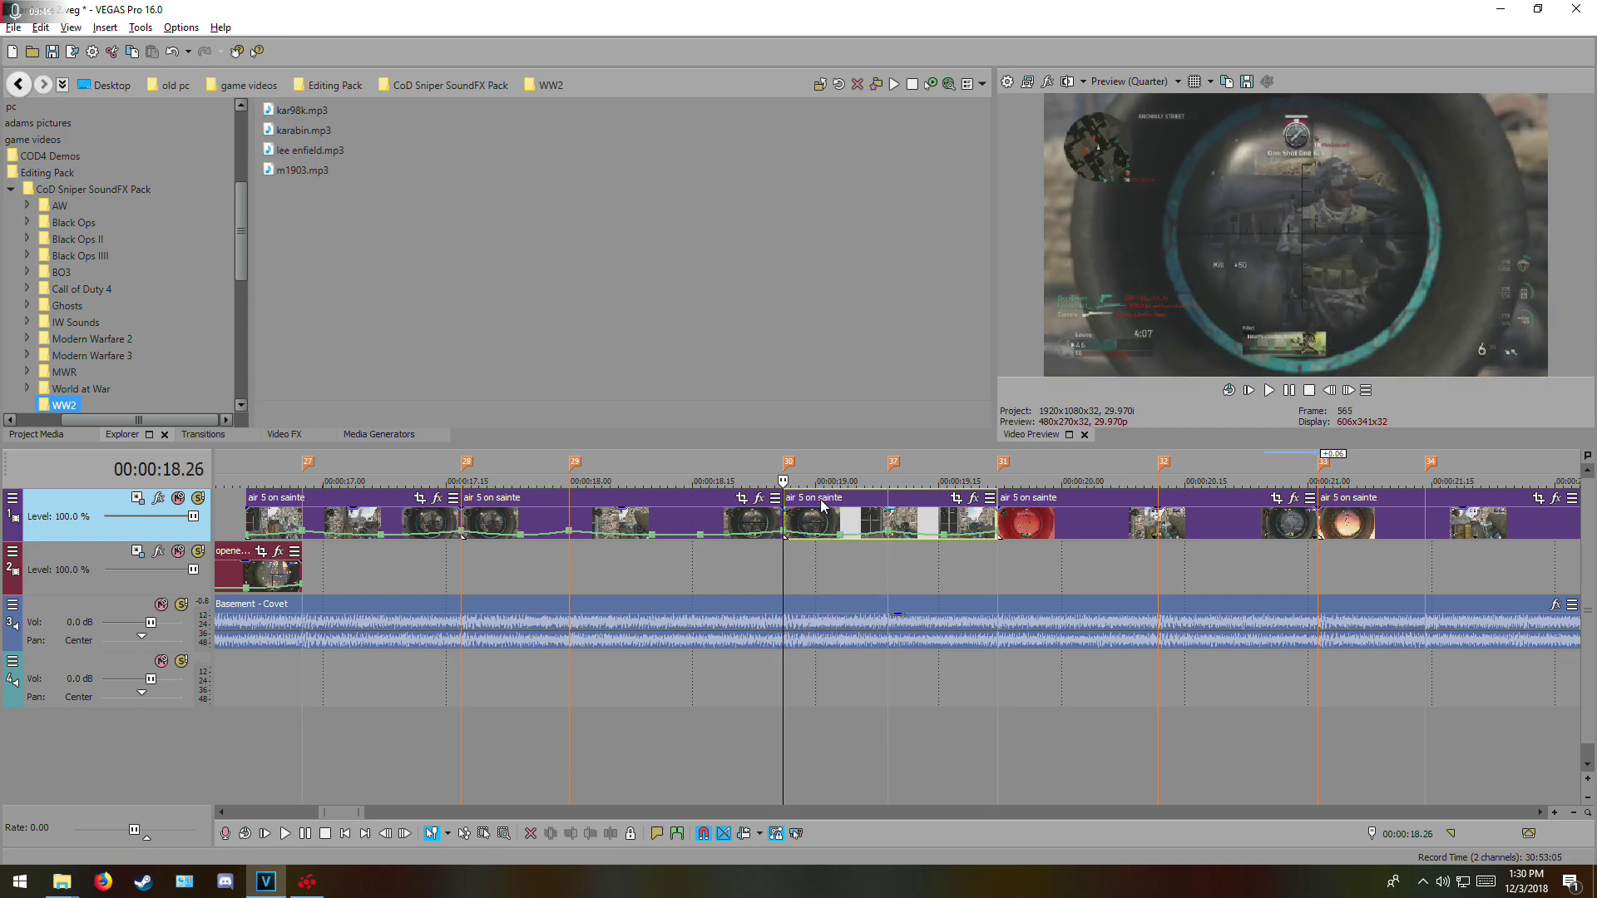
pyautogui.scroll(-2, 879, 566)
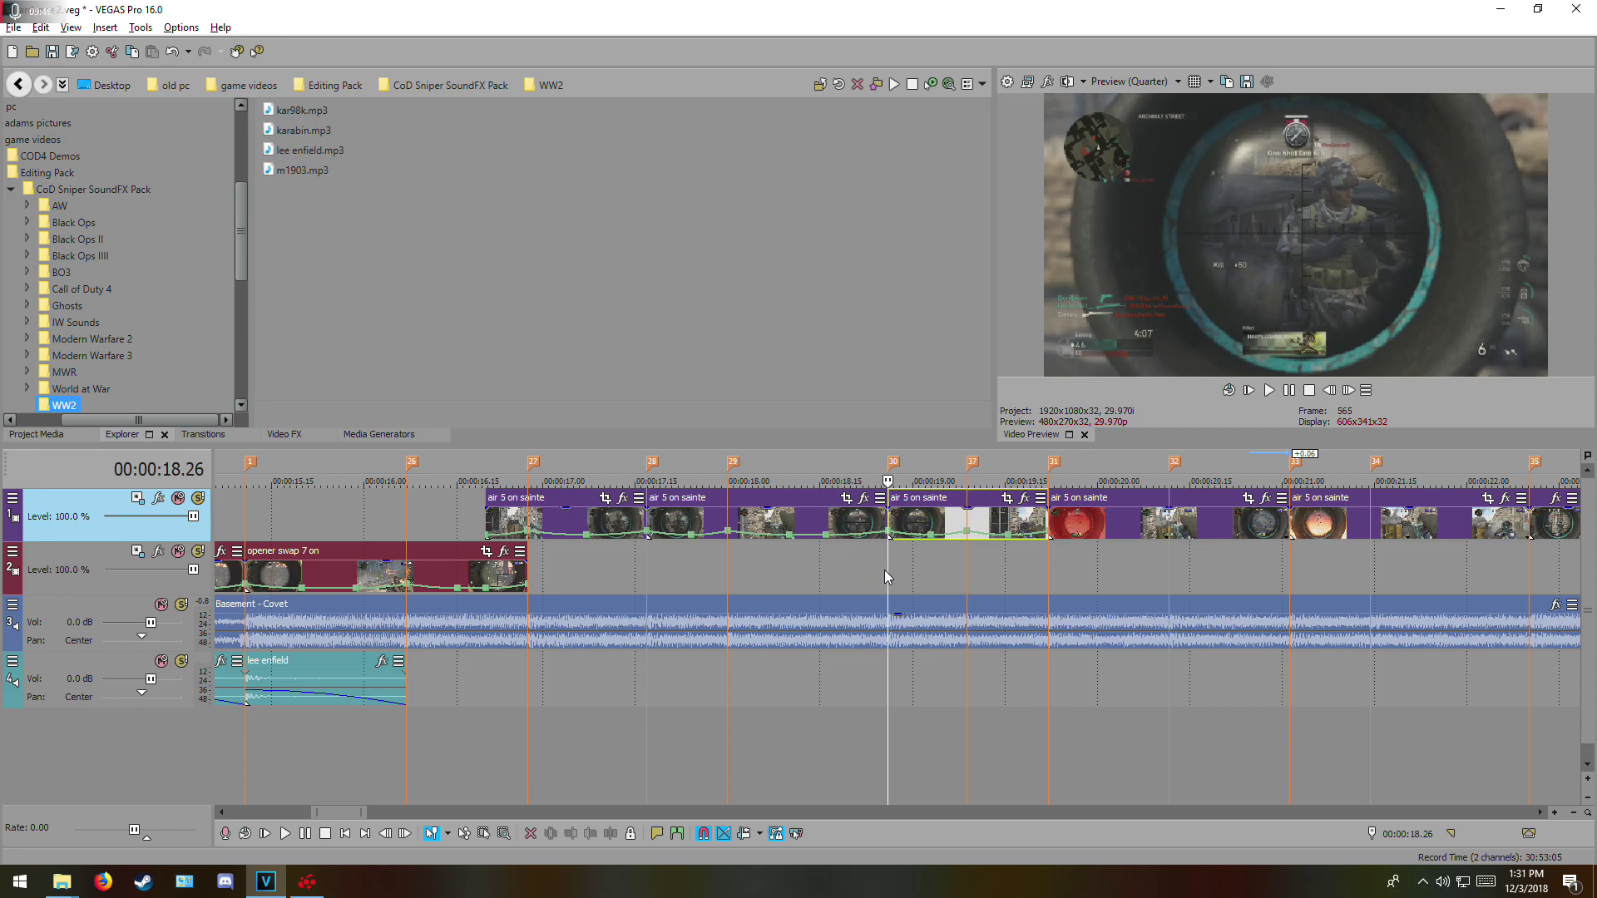
pyautogui.press('space')
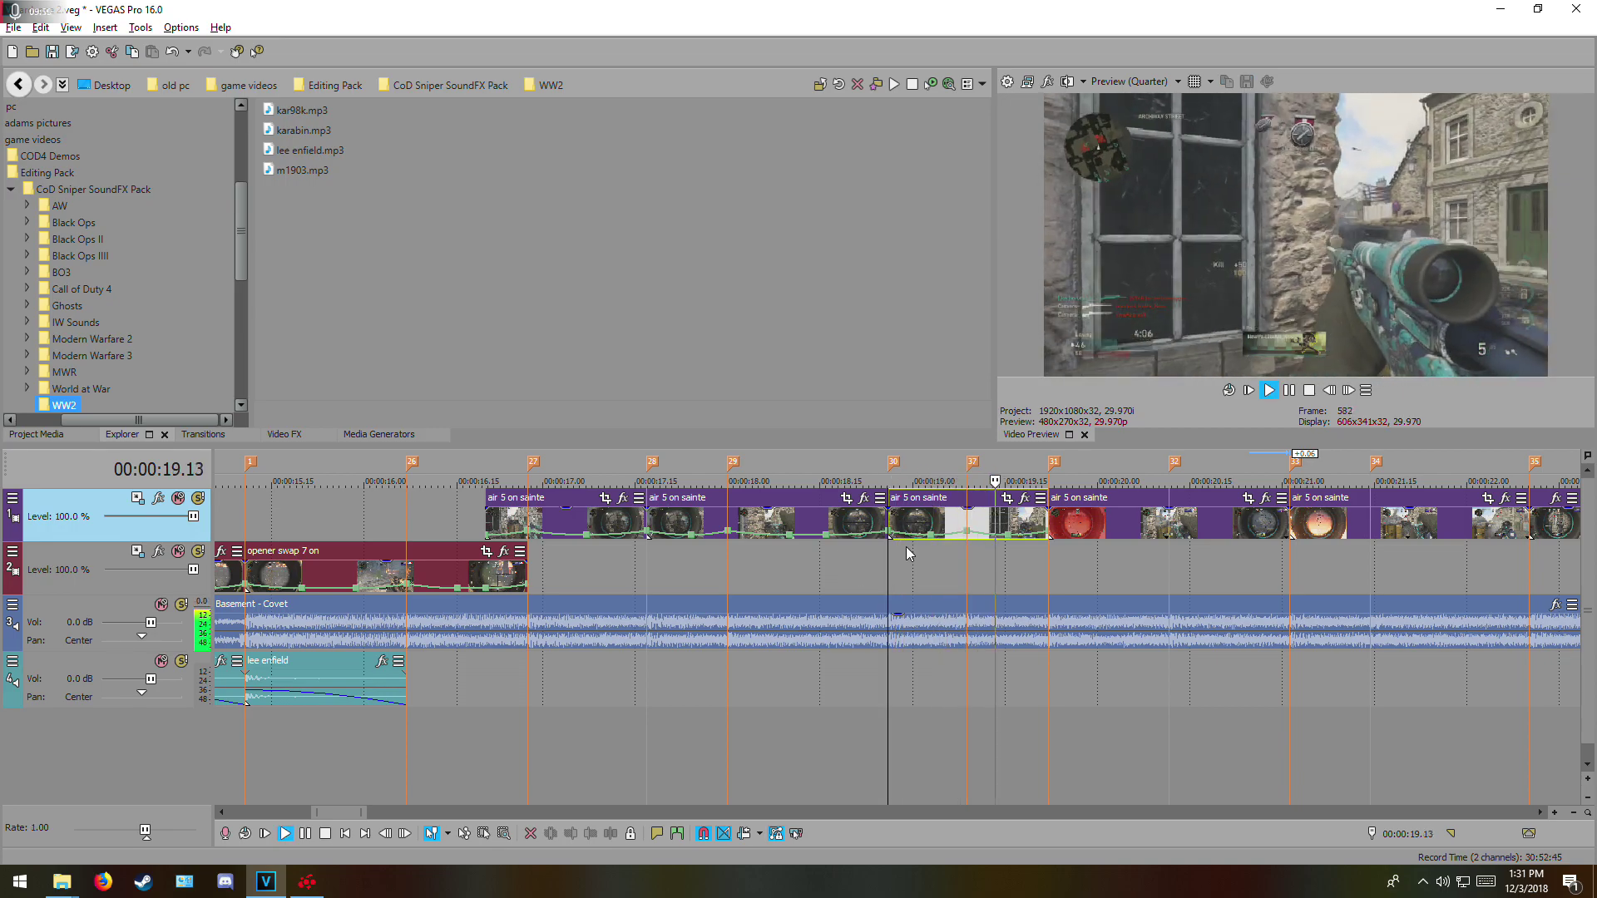
pyautogui.press('space')
pyautogui.click(1045, 529)
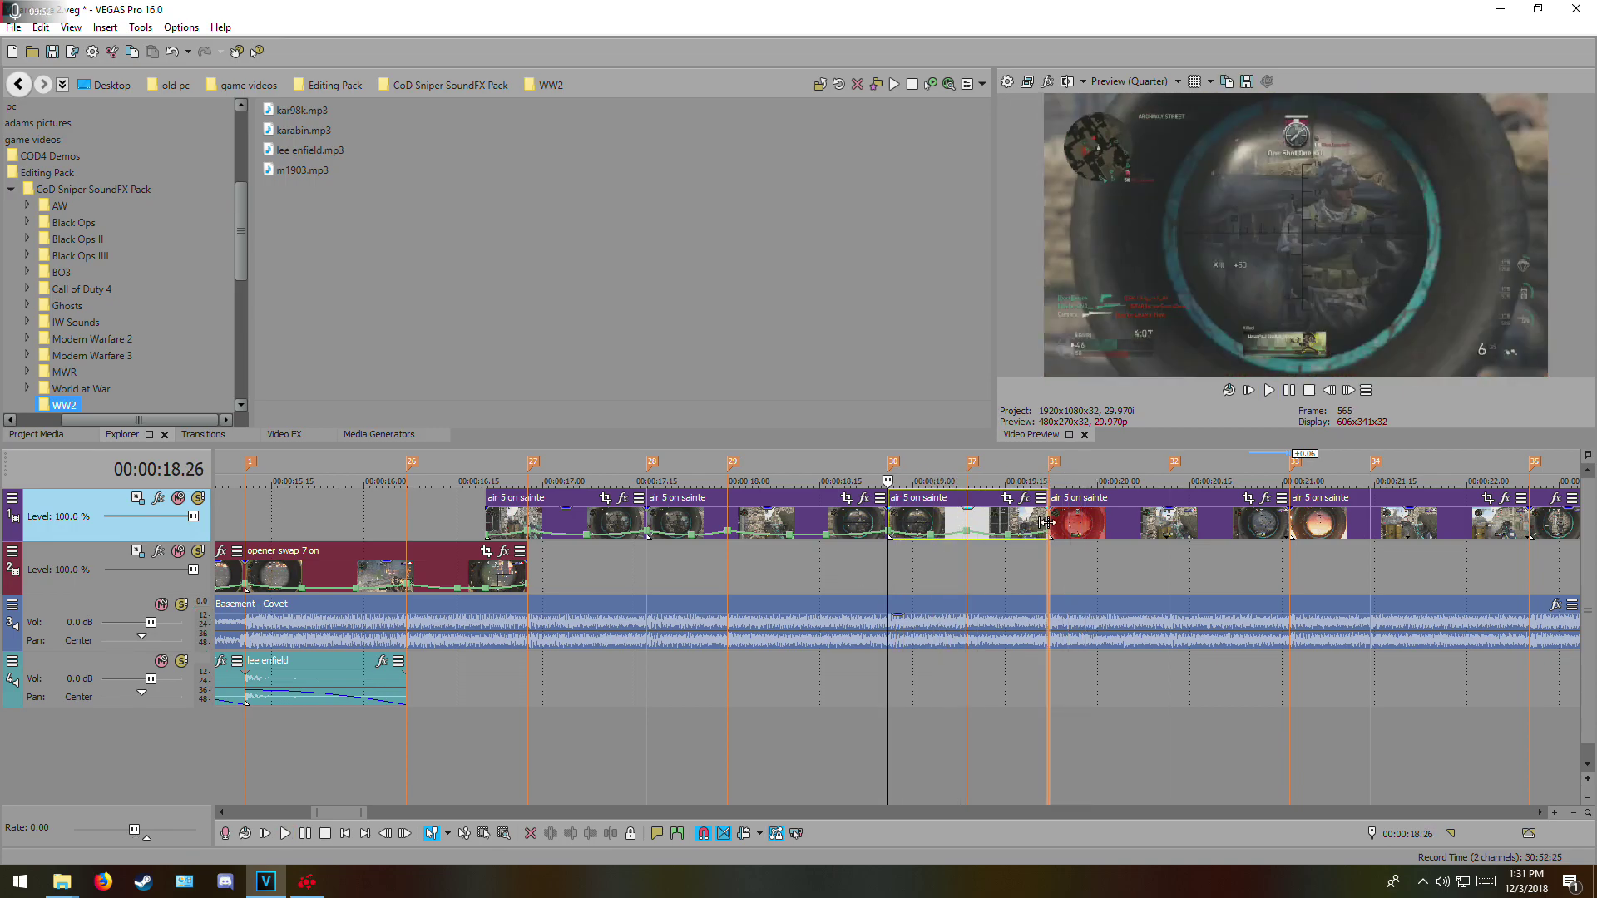
pyautogui.scroll(1, 961, 566)
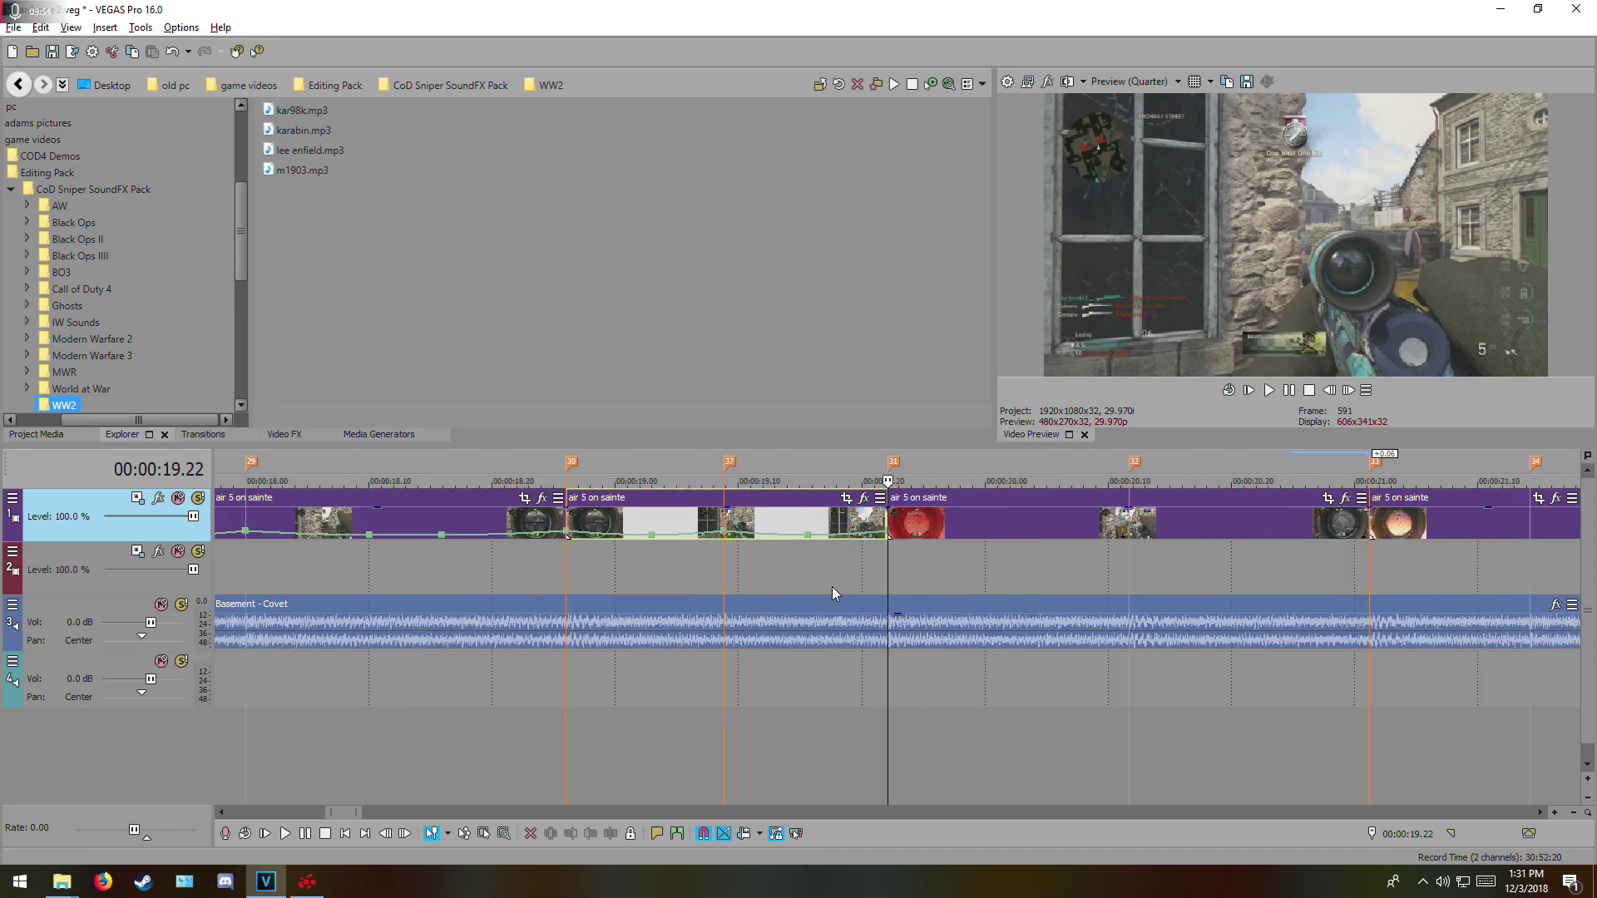
# - Play the segments from 00:00:18.12 across marker 30 to check their speed changes and timing
pyautogui.click(670, 551)
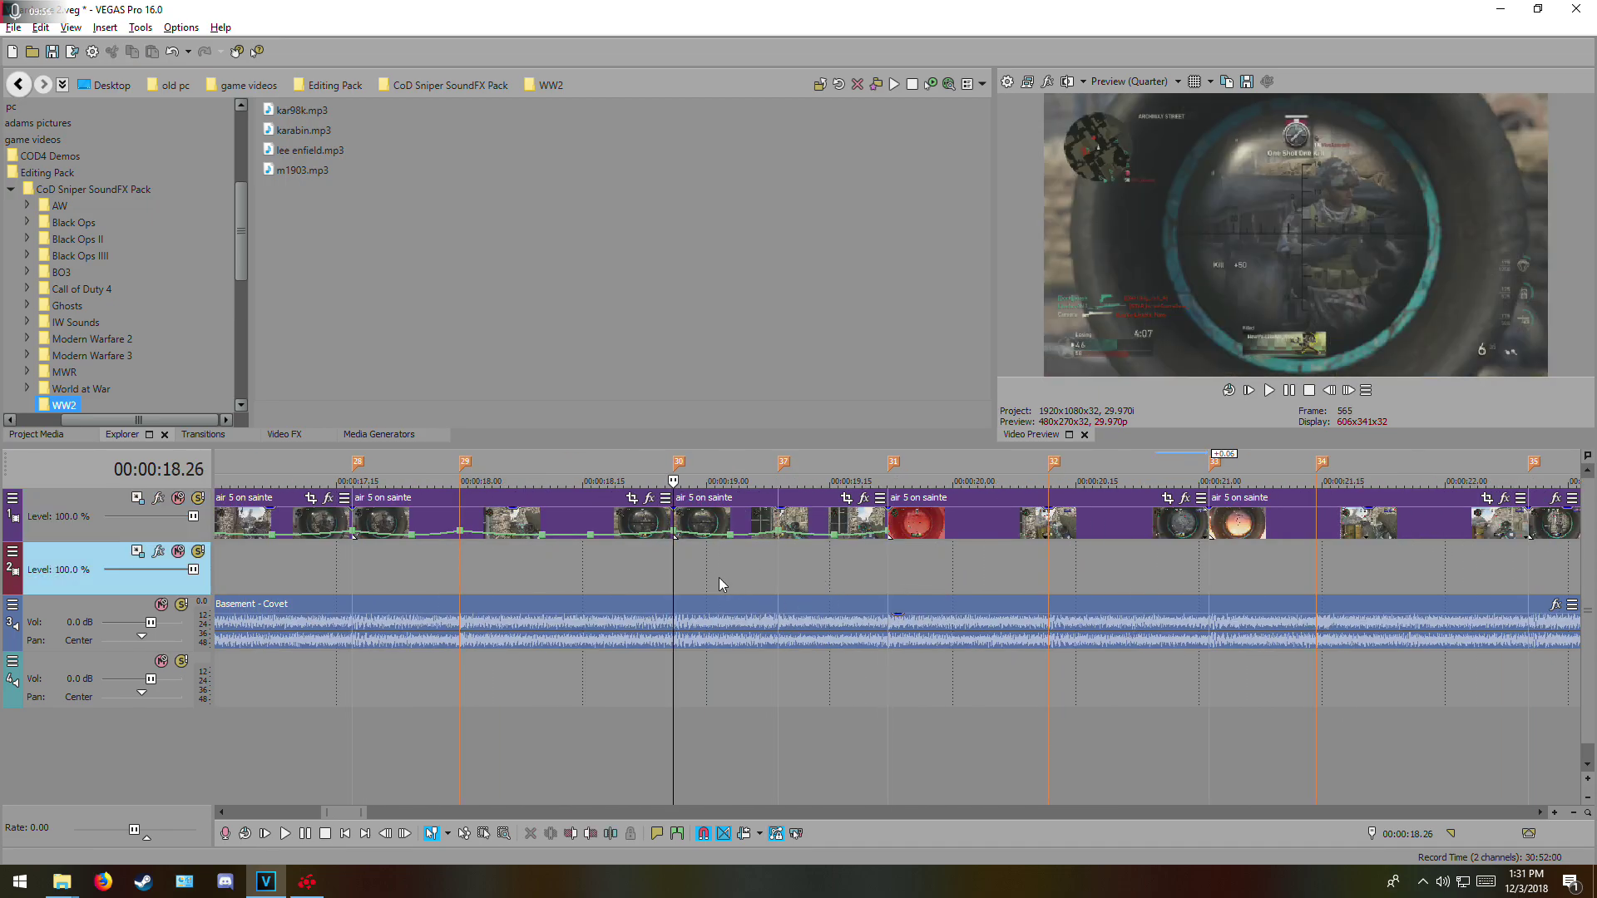
pyautogui.click(565, 542)
pyautogui.press('space')
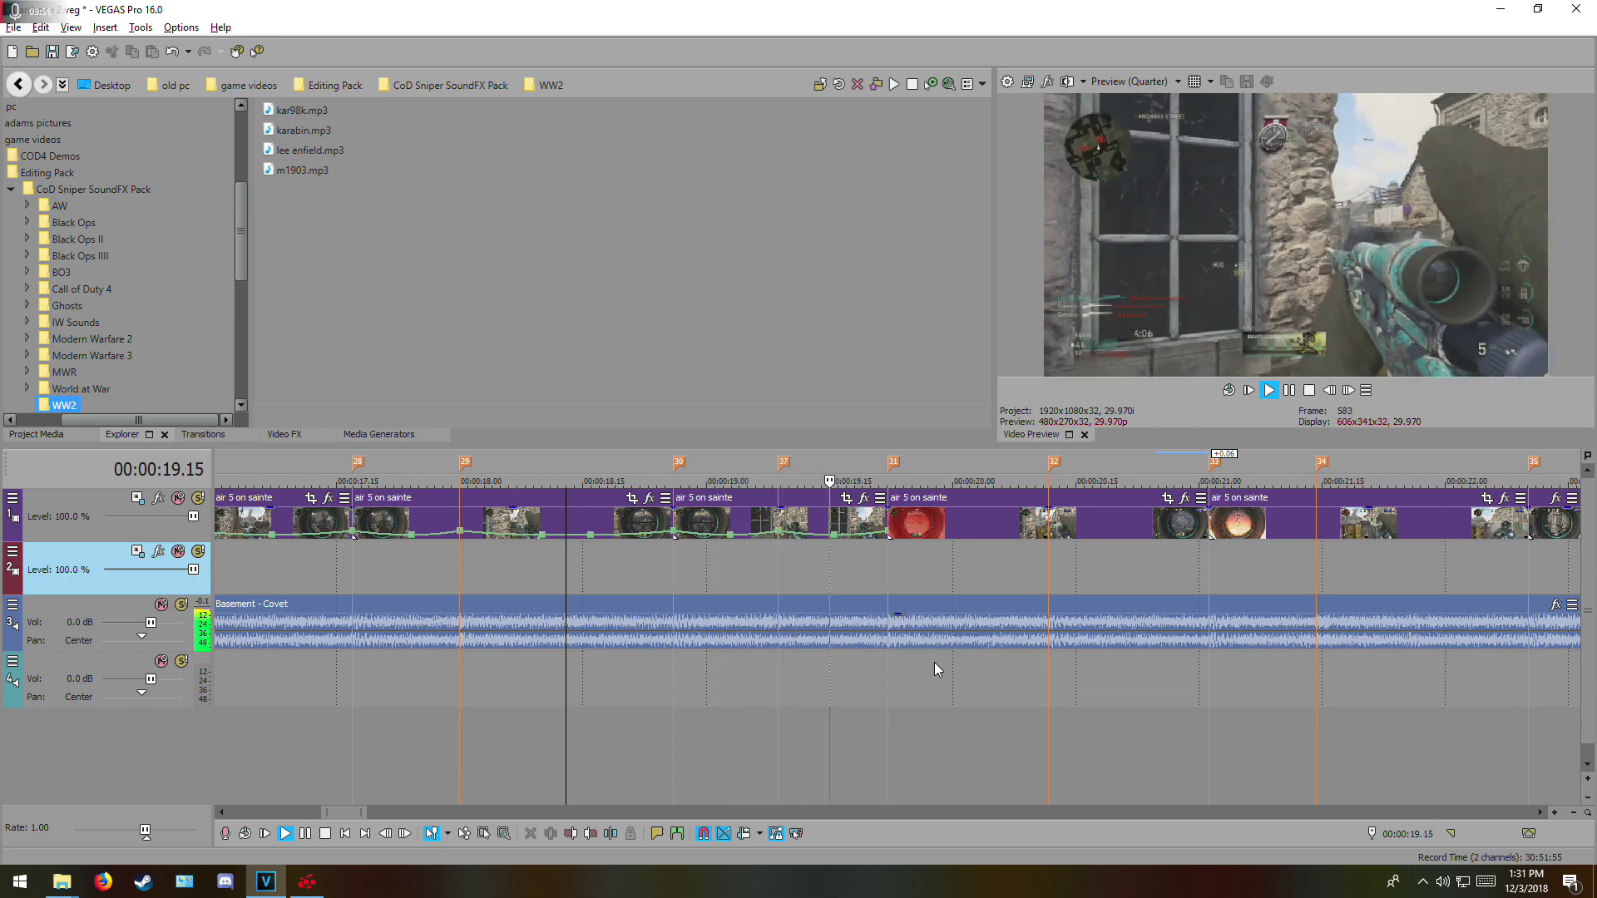
pyautogui.press('space')
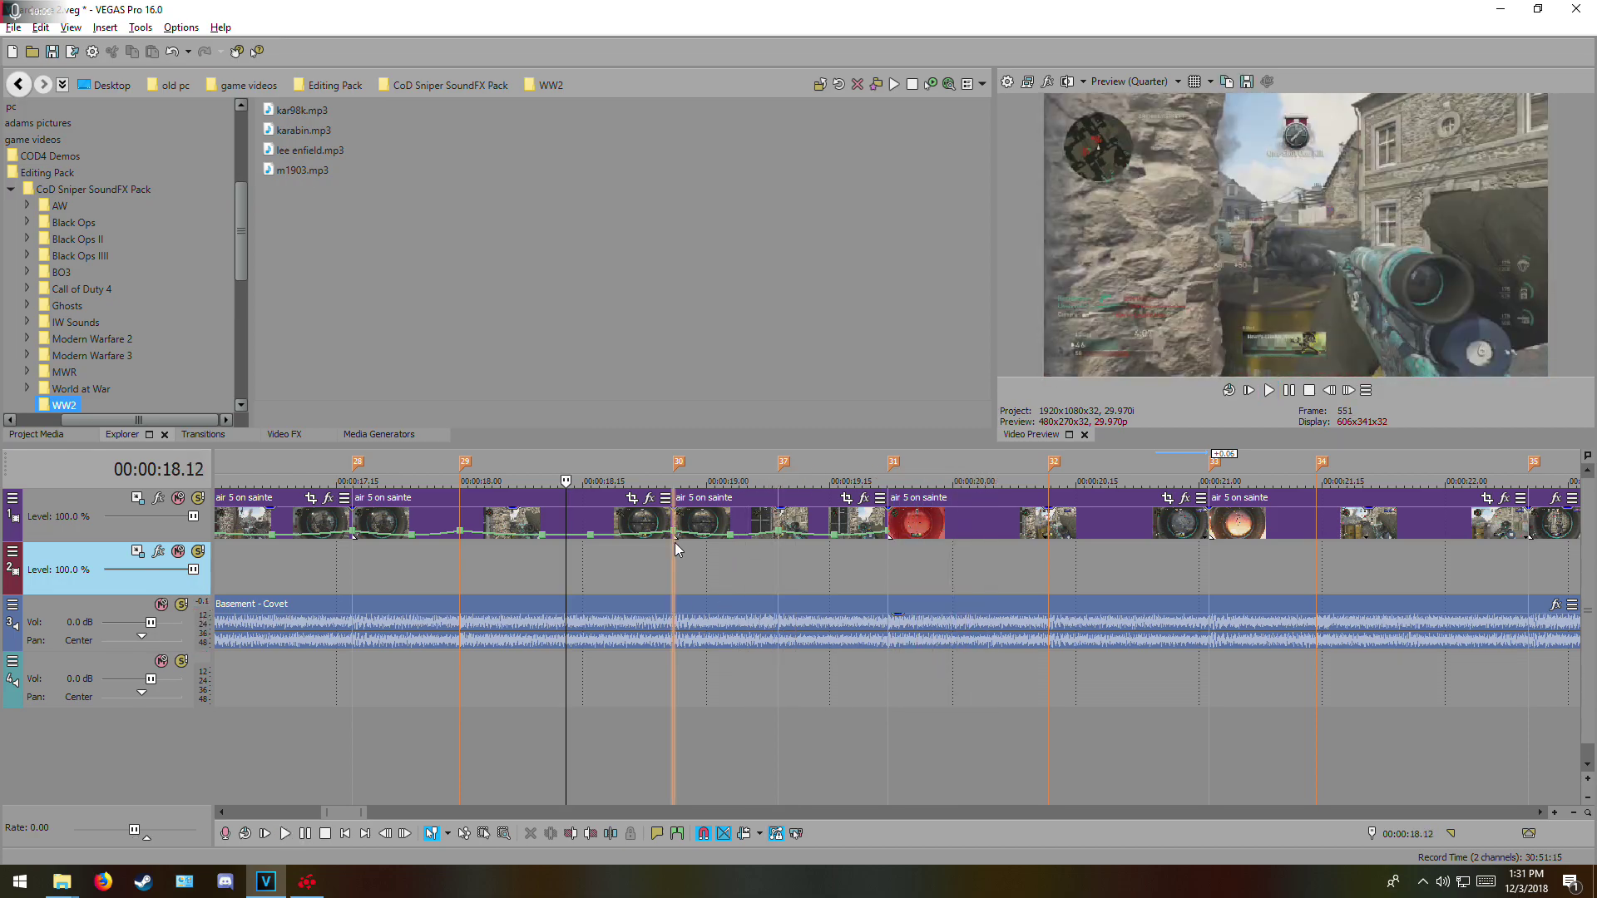
pyautogui.click(674, 544)
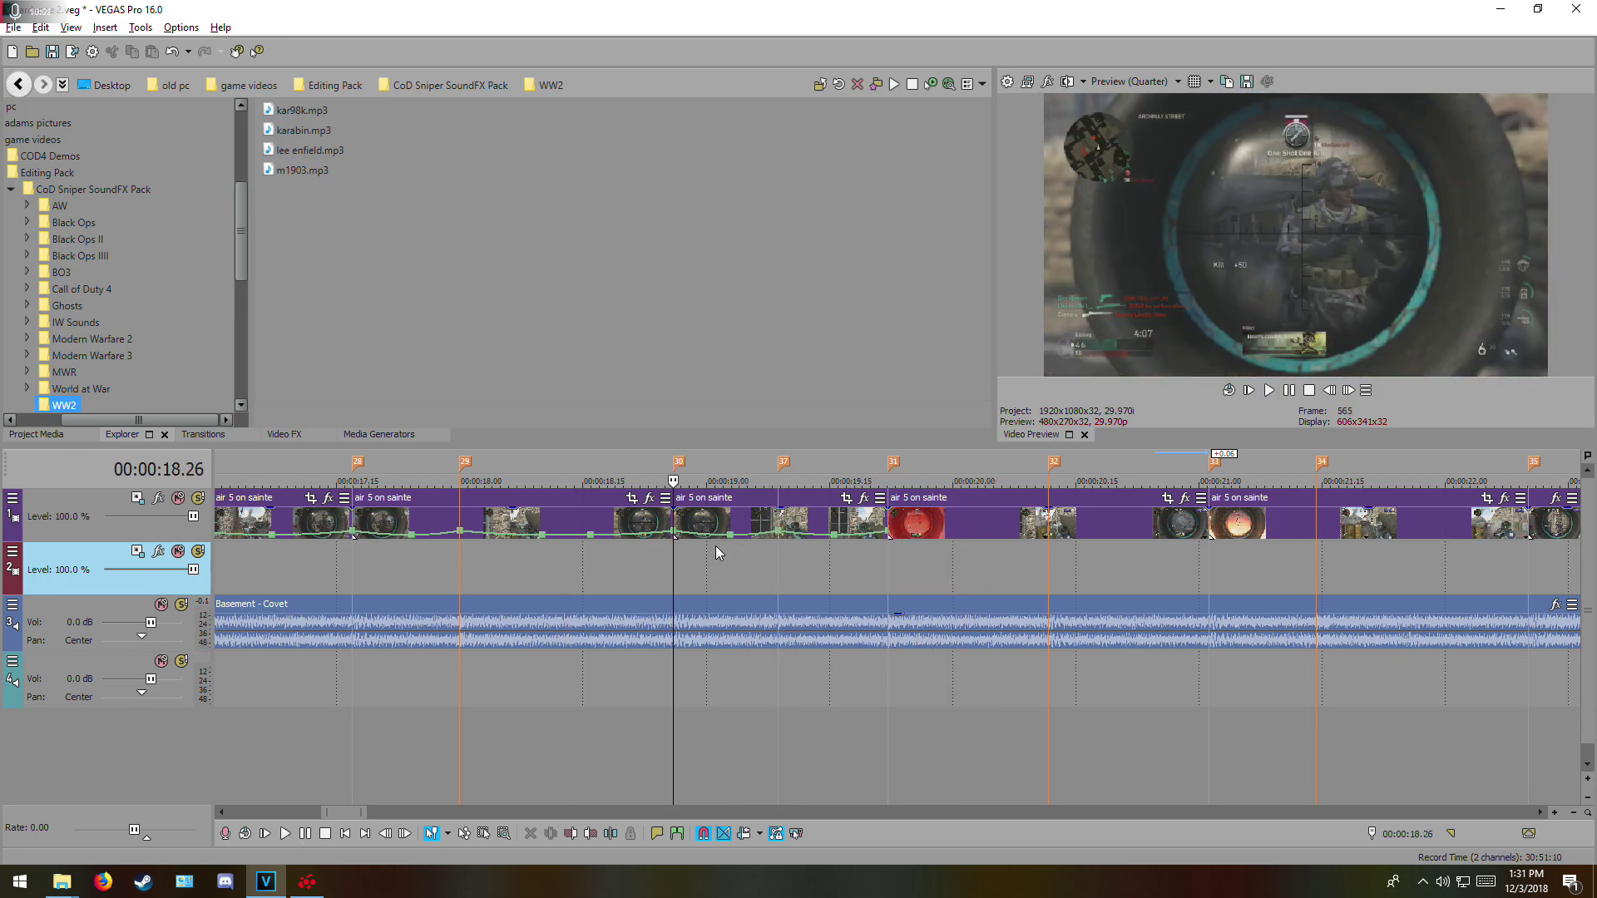
pyautogui.click(778, 532)
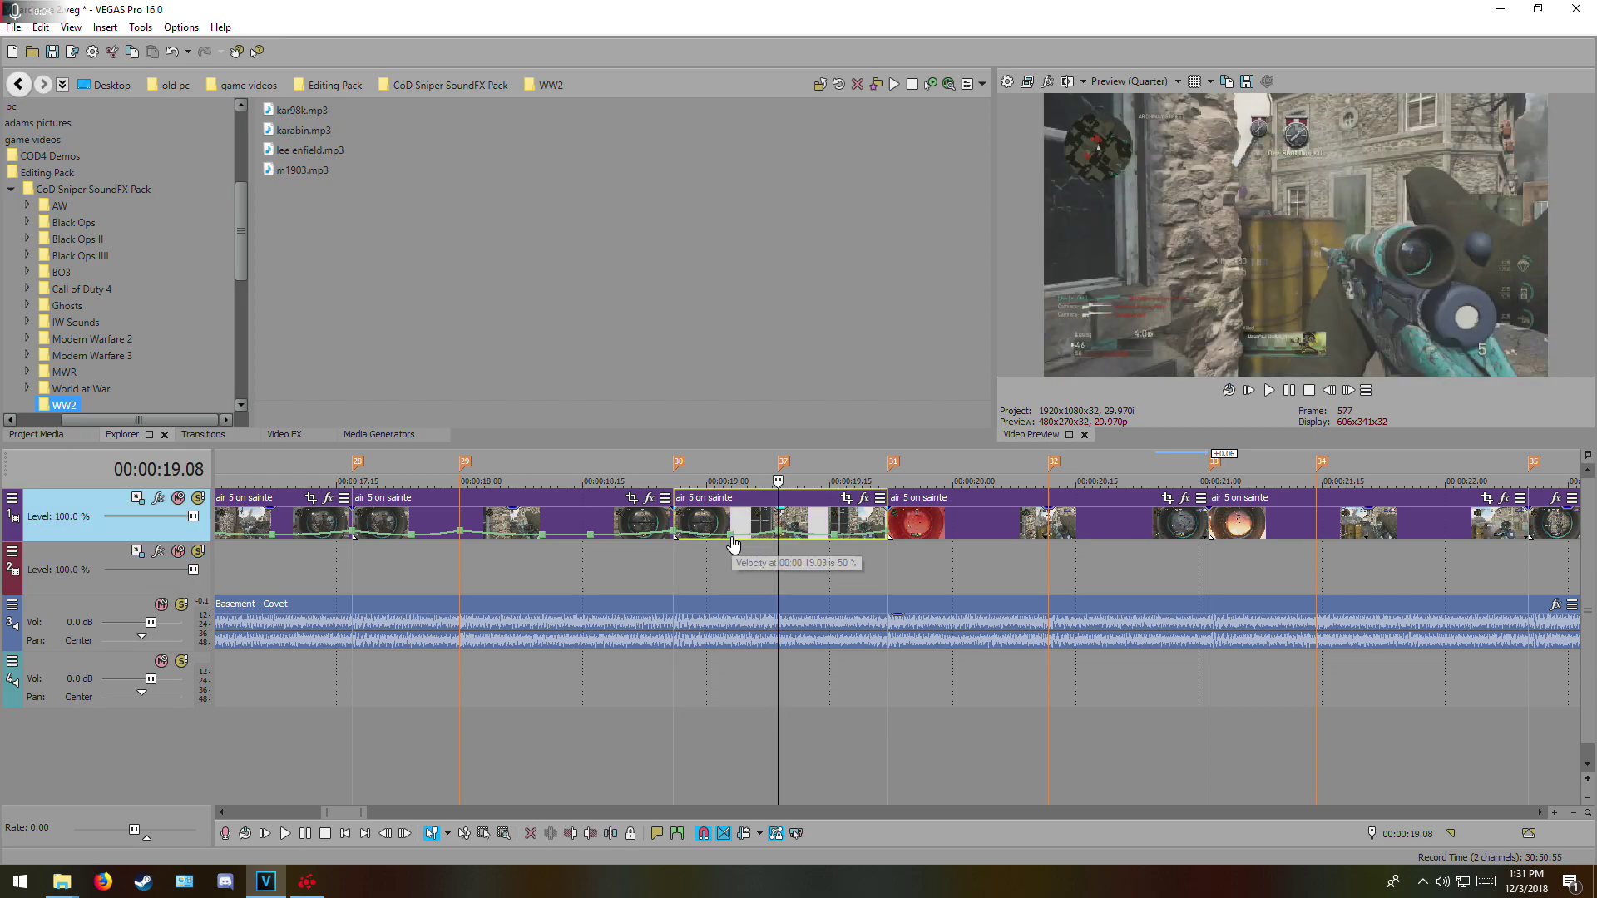
# - Split the segment after marker 30 at 00:00:19.03 and extend its first part to the 00:00:19.08 marker
pyautogui.click(731, 541)
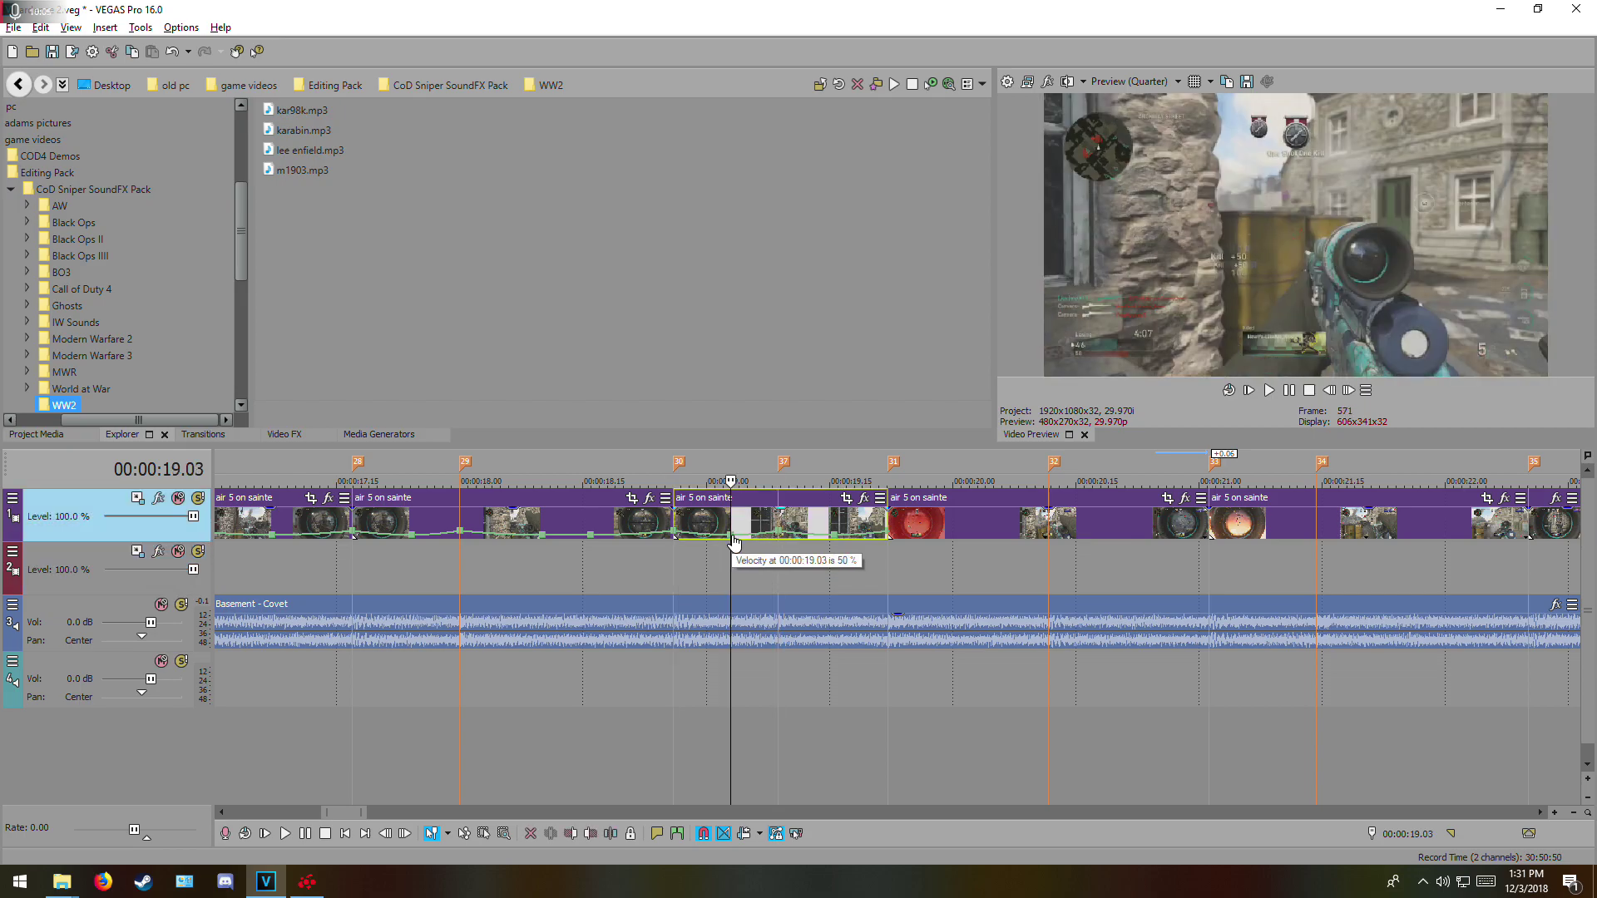
pyautogui.press('s')
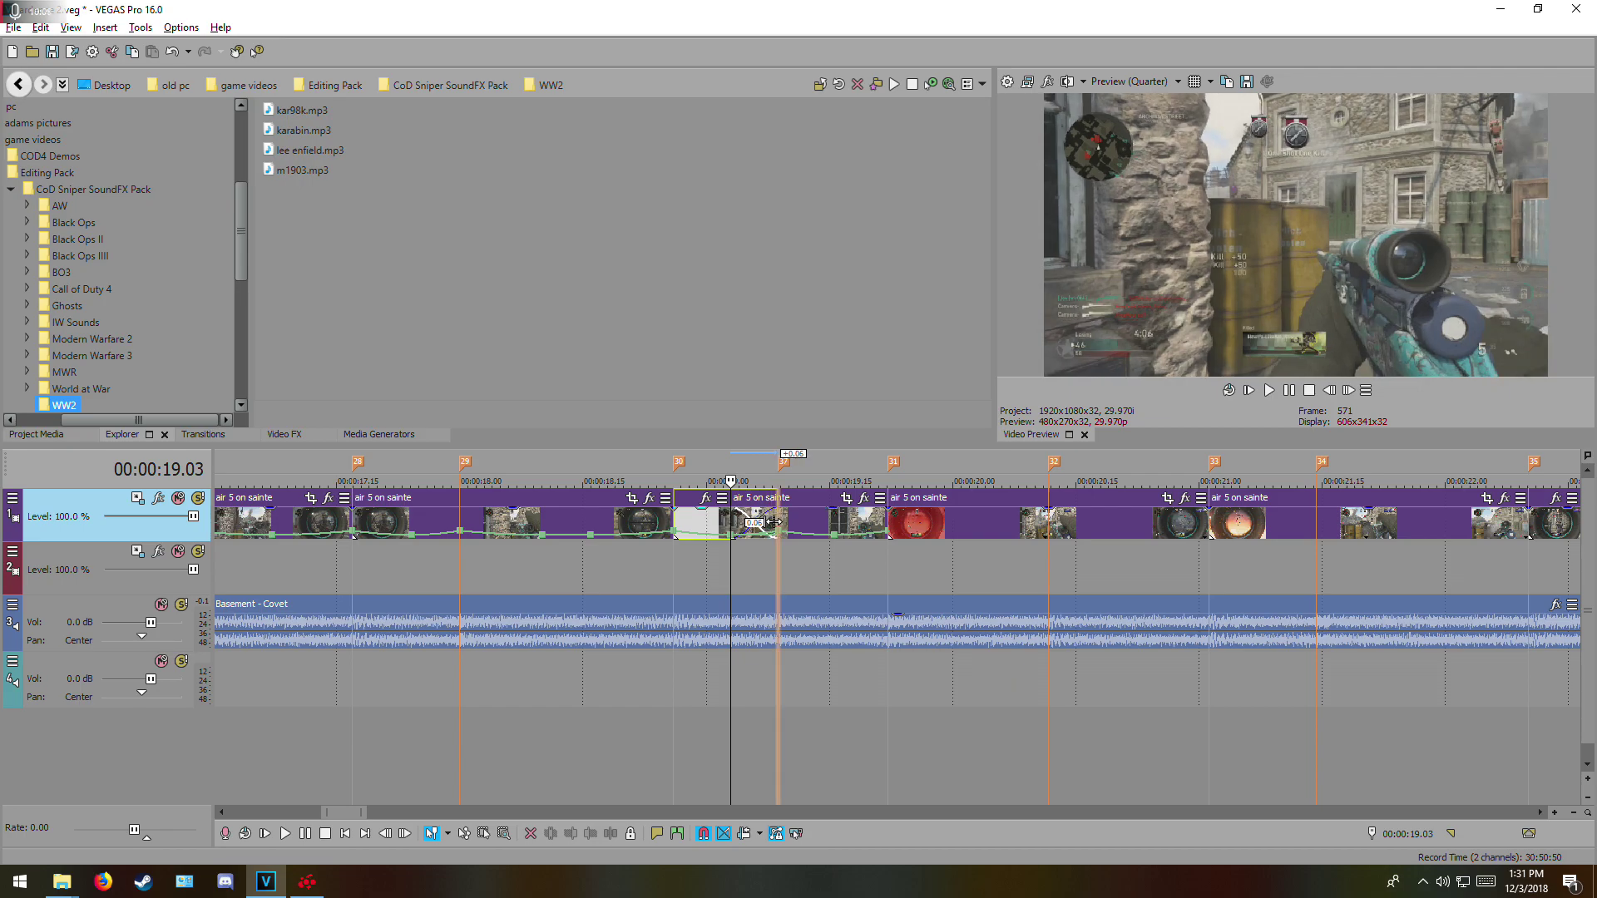
pyautogui.moveTo(746, 524); pyautogui.dragTo(777, 551)
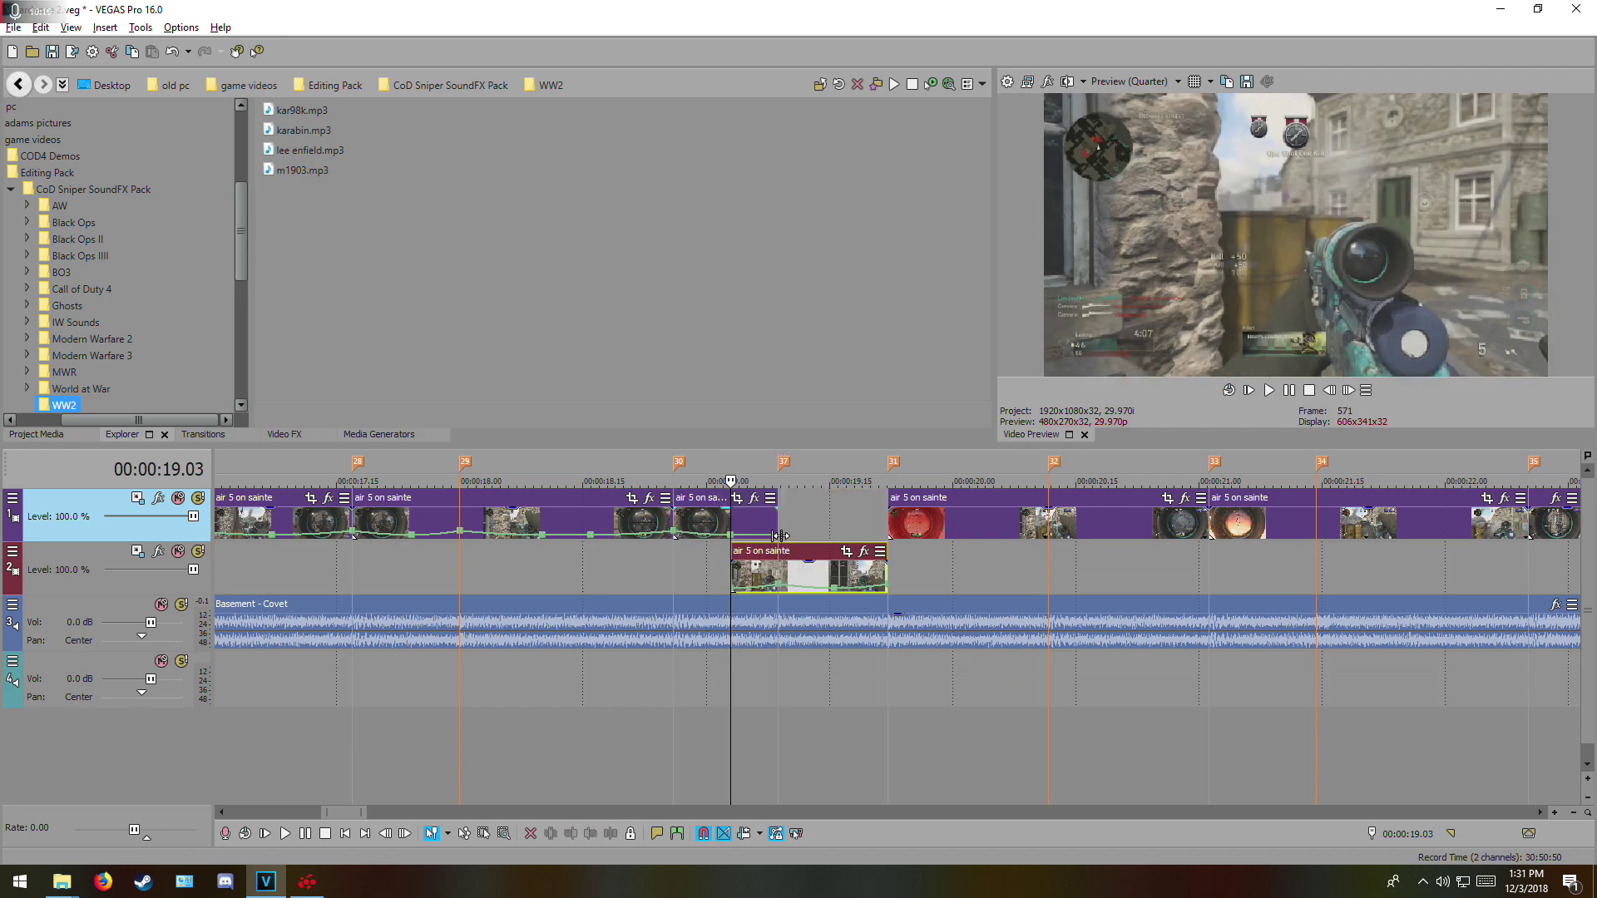
# - Set the velocity at the extended part's end to 200% forward and return the second part to the upper video track
pyautogui.doubleClick(777, 535)
pyautogui.rightClick(778, 534)
pyautogui.click(869, 177)
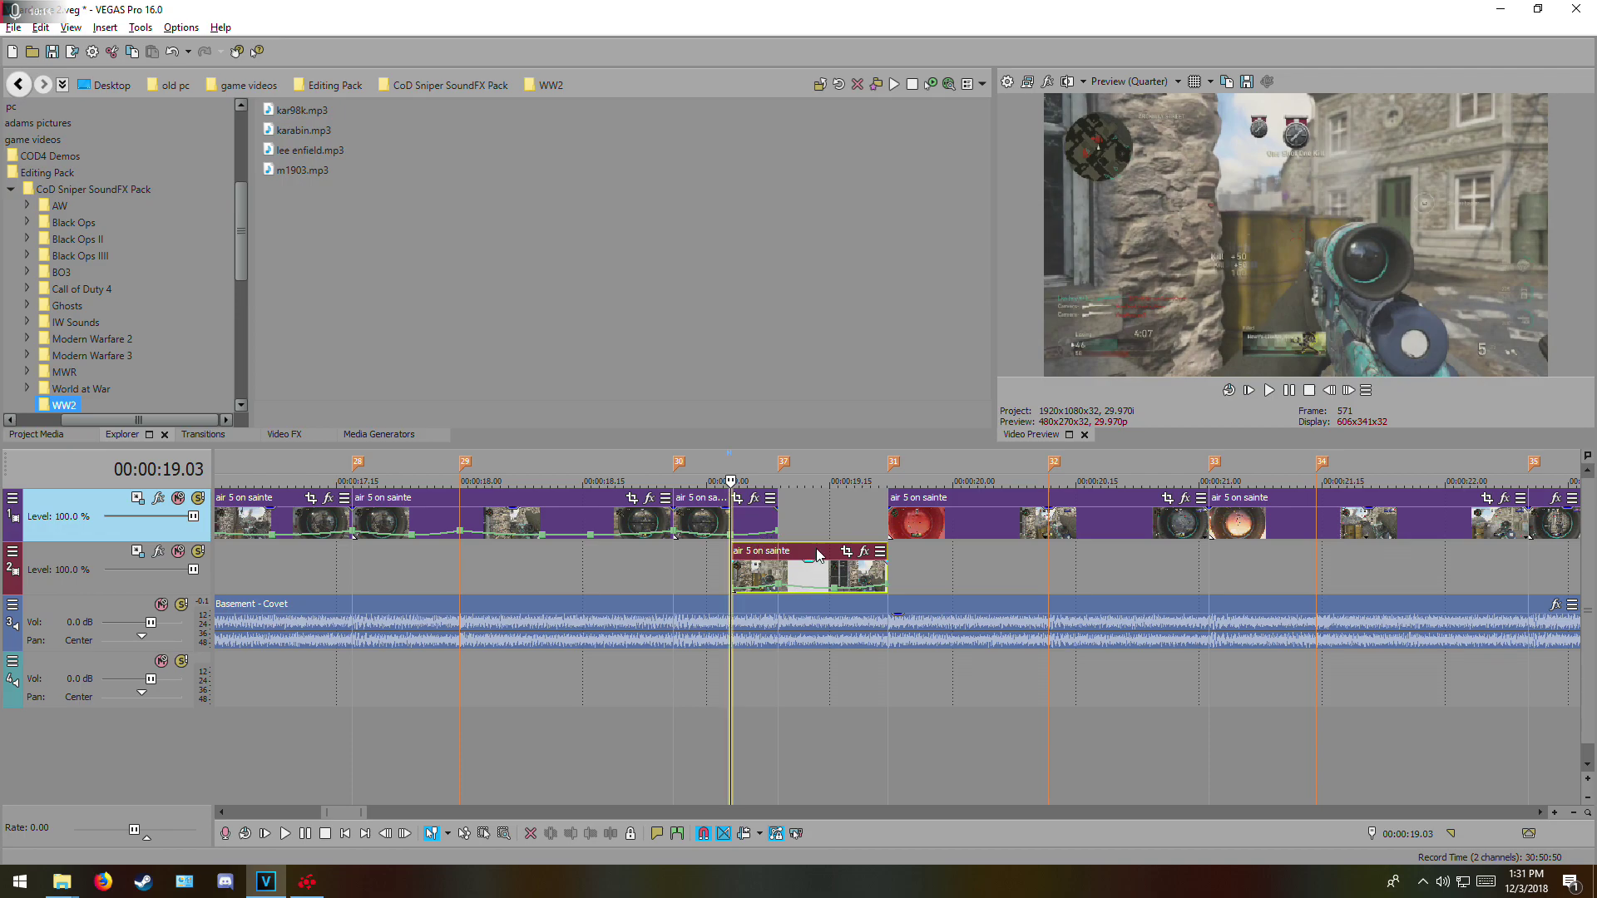
pyautogui.hotkey('ctrl', 'z')
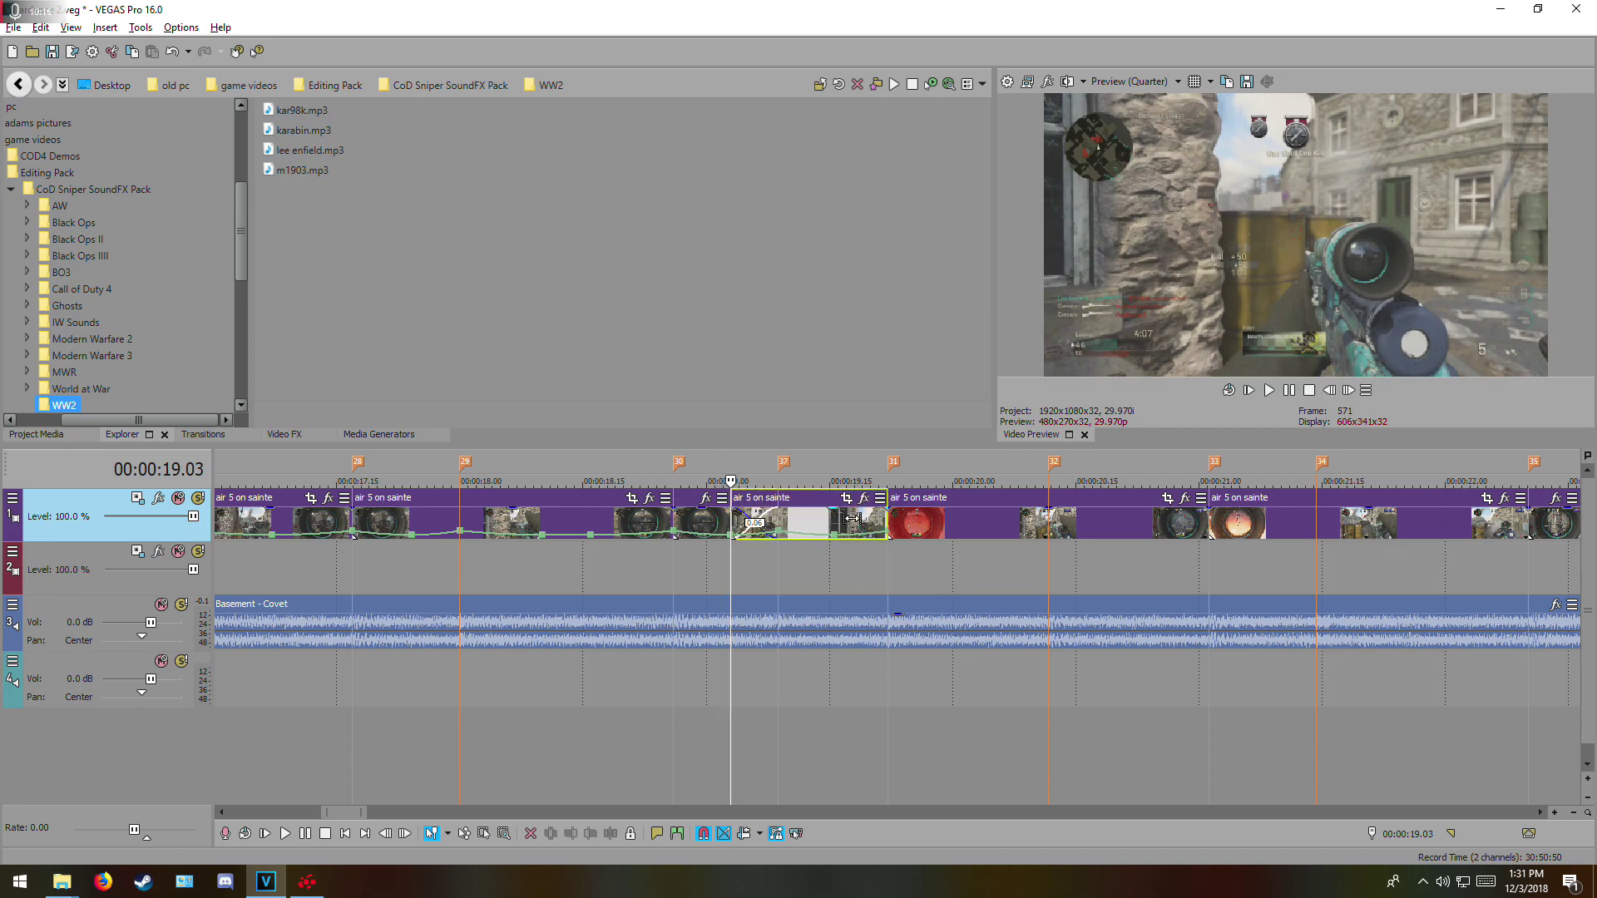
# - Slip the footage inside the part between 00:00:19.03 and marker 31, and play the result
pyautogui.moveTo(850, 517); pyautogui.dragTo(805, 506)
pyautogui.press('space')
pyautogui.press('space')
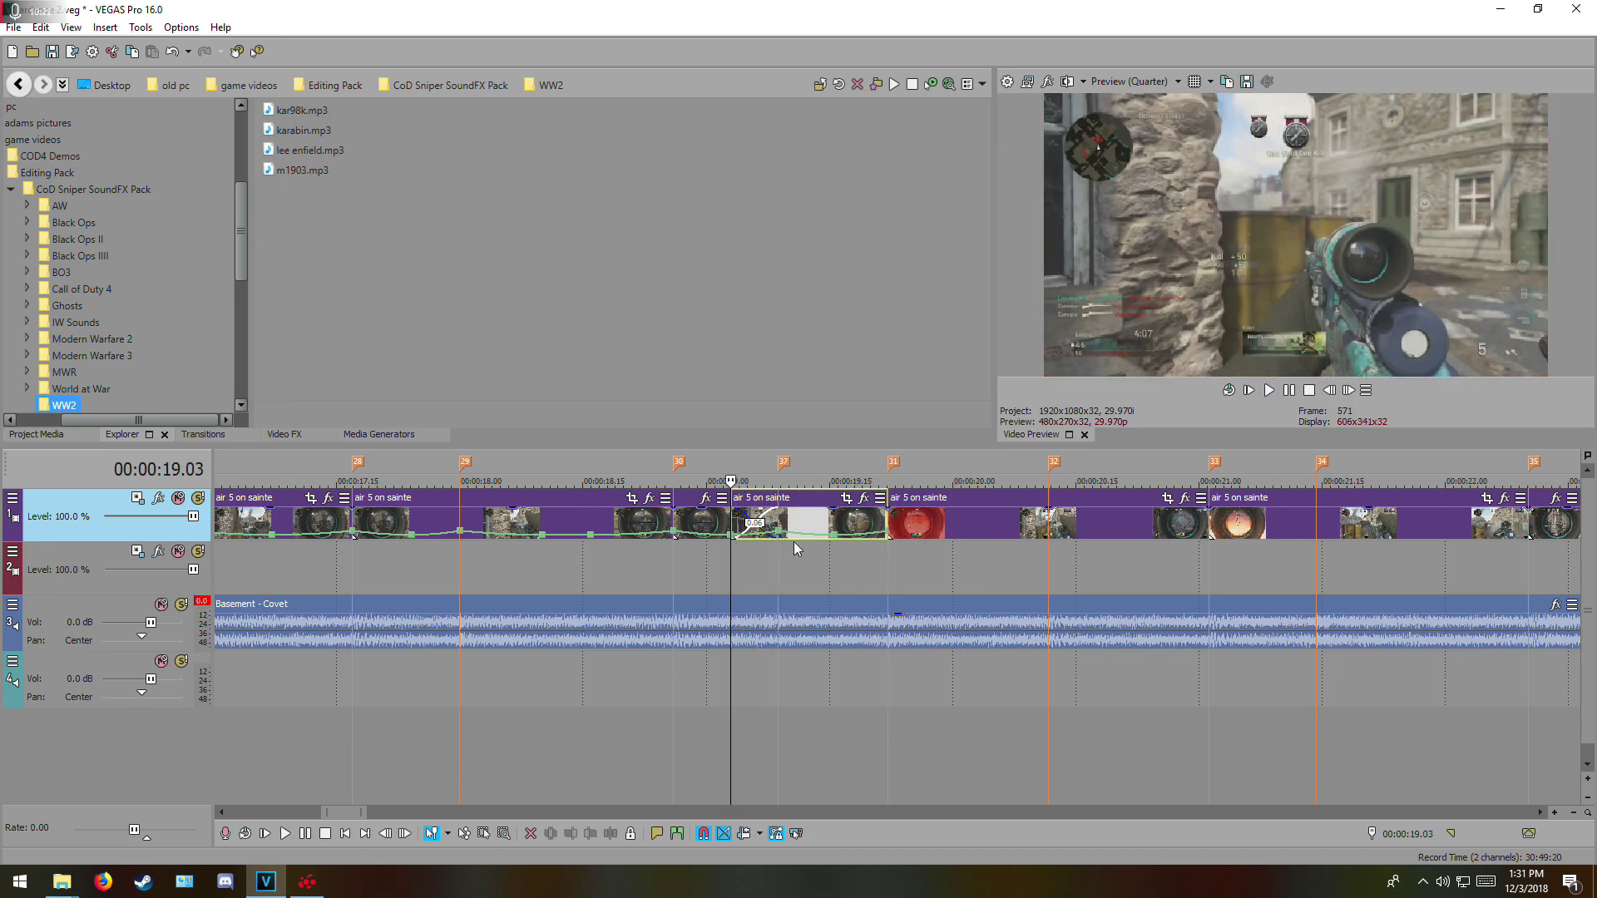
# - Insert a velocity envelope on the segment that starts at marker 31
pyautogui.scroll(-2, 887, 539)
pyautogui.scroll(-3, 887, 538)
pyautogui.scroll(2, 909, 547)
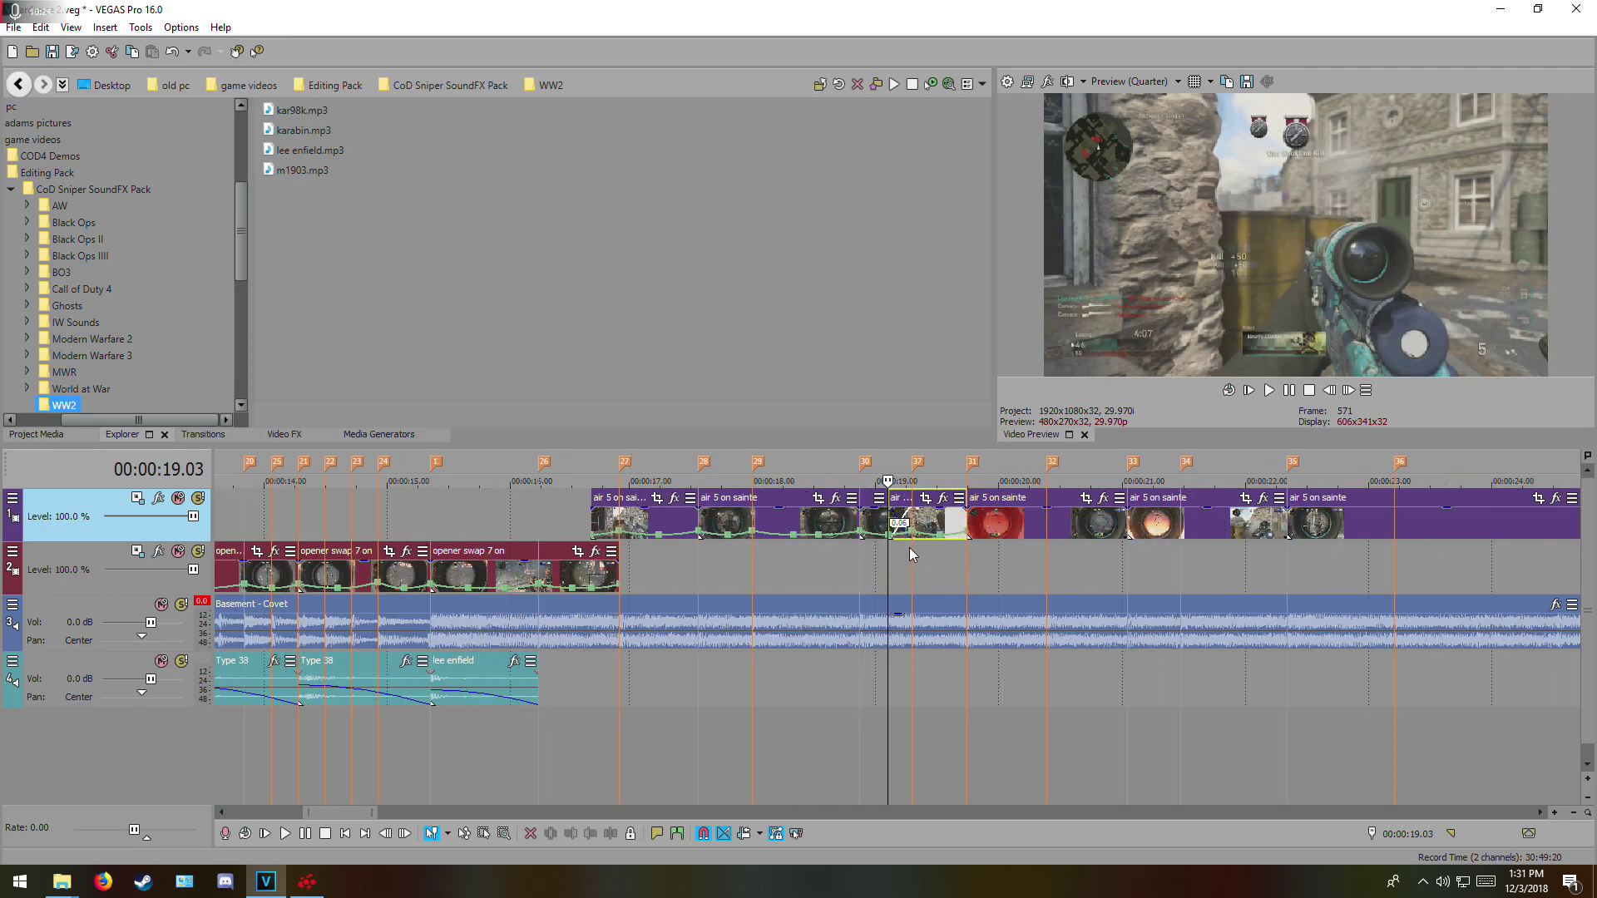
pyautogui.scroll(1, 902, 552)
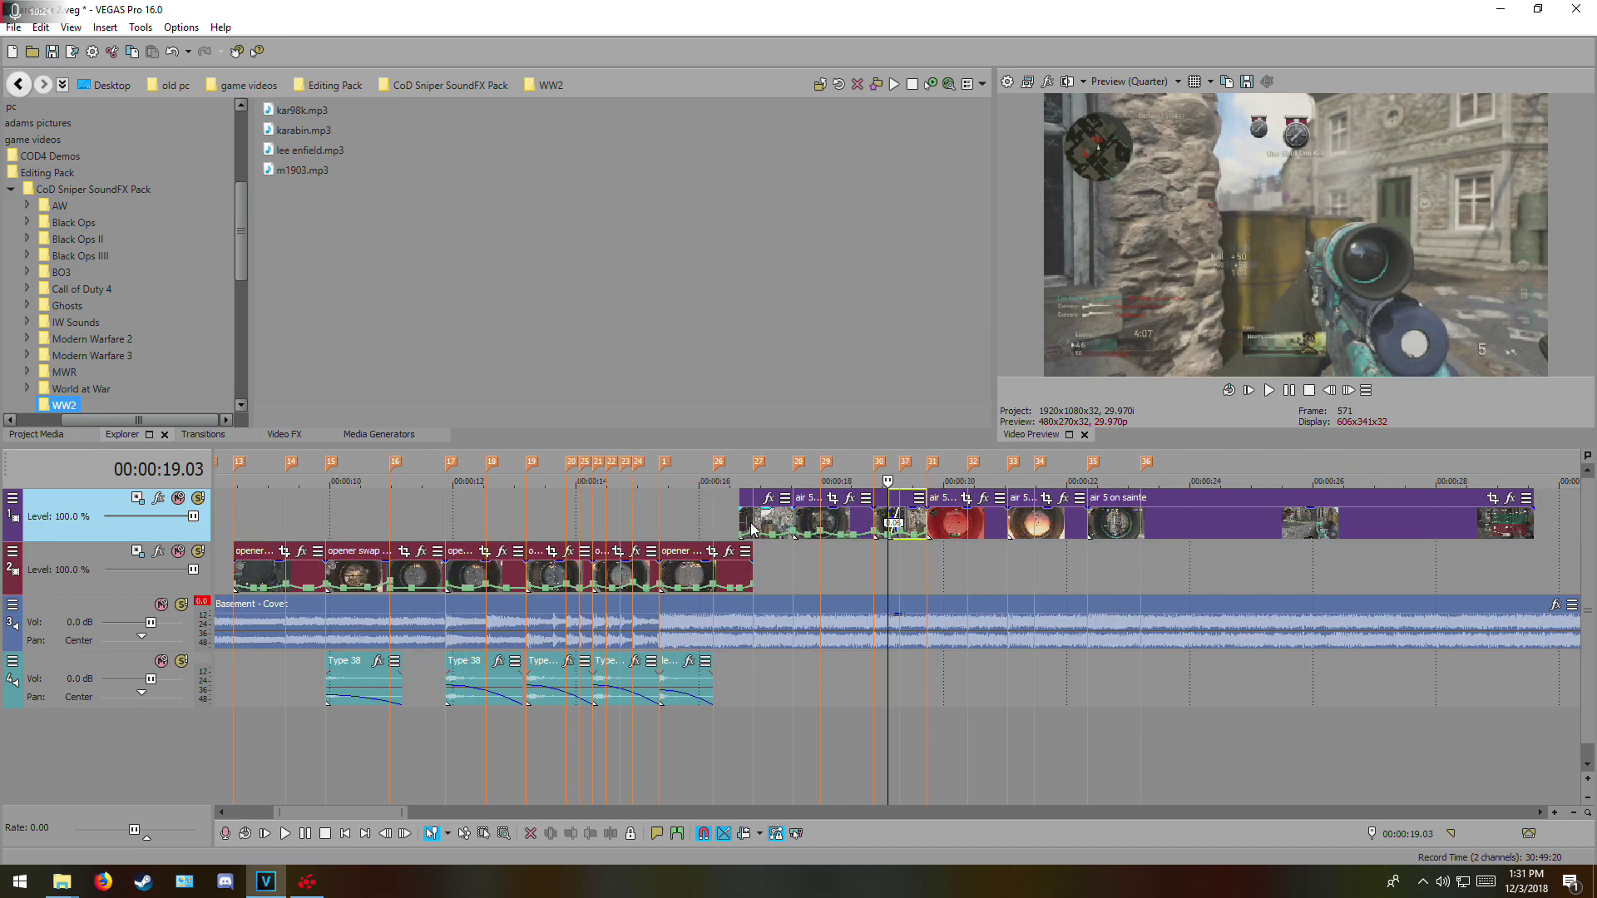
pyautogui.click(927, 515)
pyautogui.rightClick(936, 518)
pyautogui.moveTo(1072, 690)
pyautogui.click(1194, 691)
pyautogui.press('space')
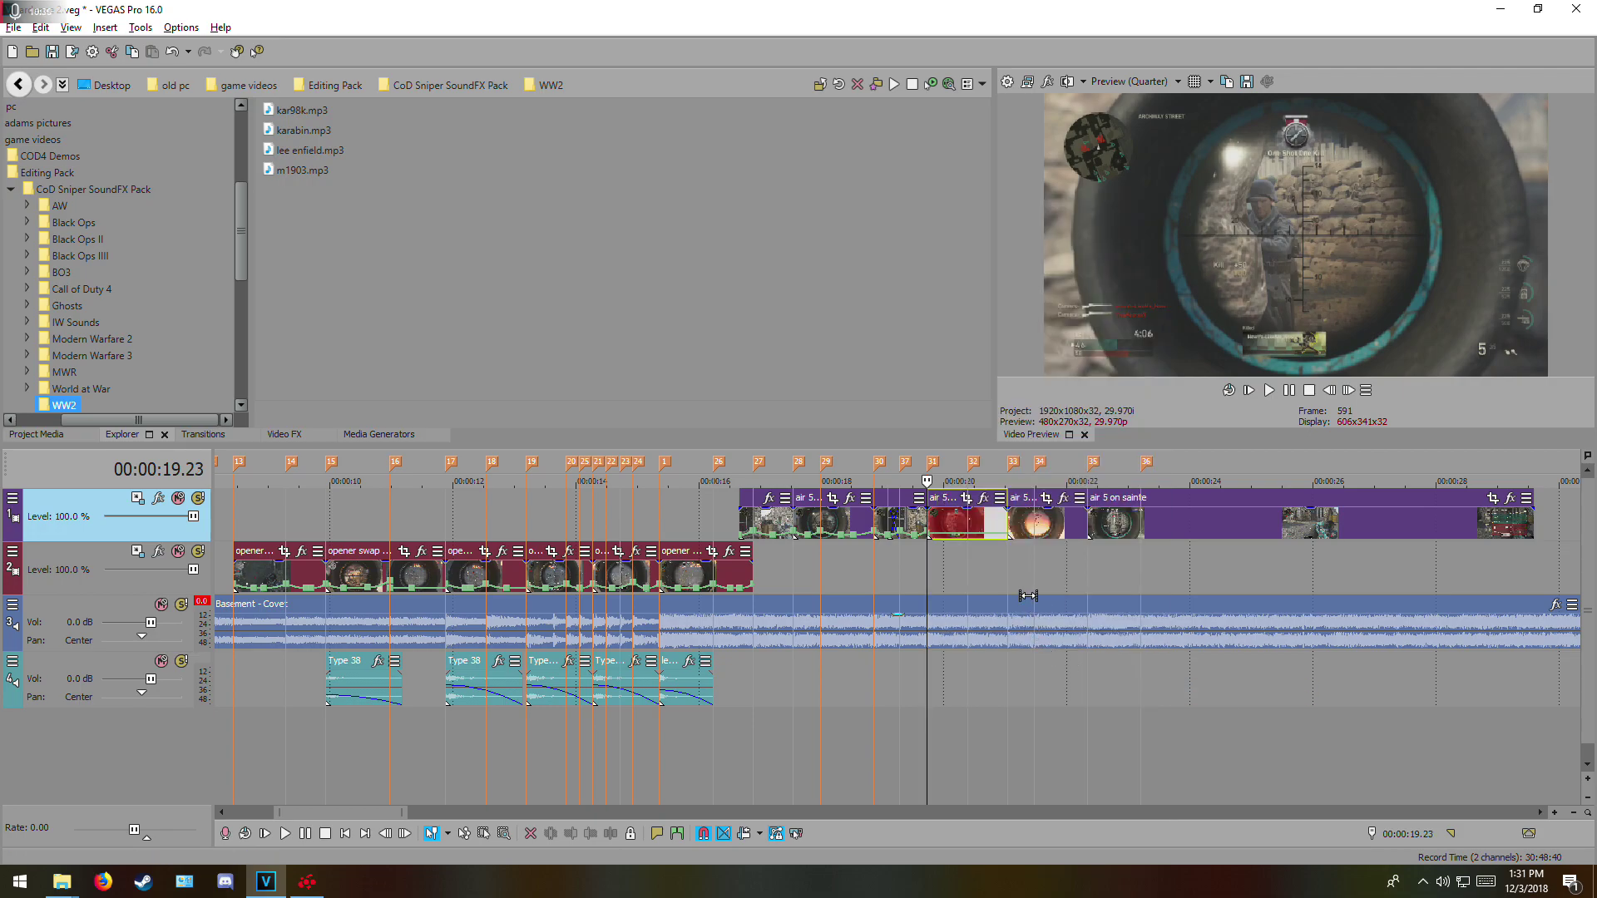
pyautogui.scroll(2, 1011, 572)
pyautogui.scroll(3, 923, 569)
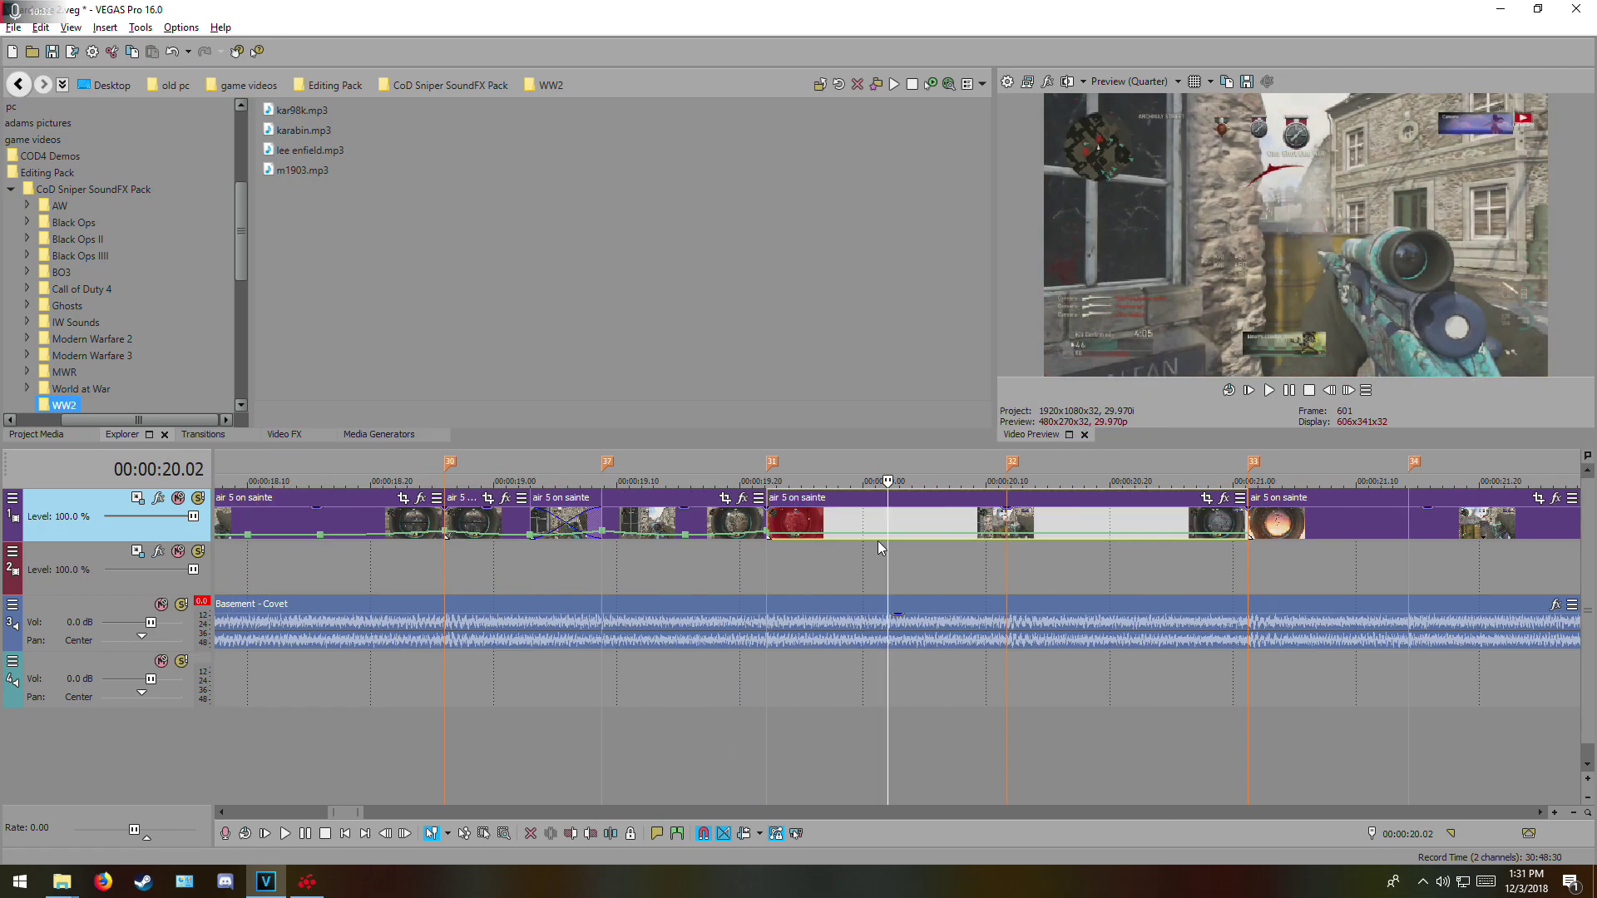
# - Set the velocity point at 00:00:20.02 to 50% forward and raise the velocity at the segment's start at marker 31
pyautogui.rightClick(889, 540)
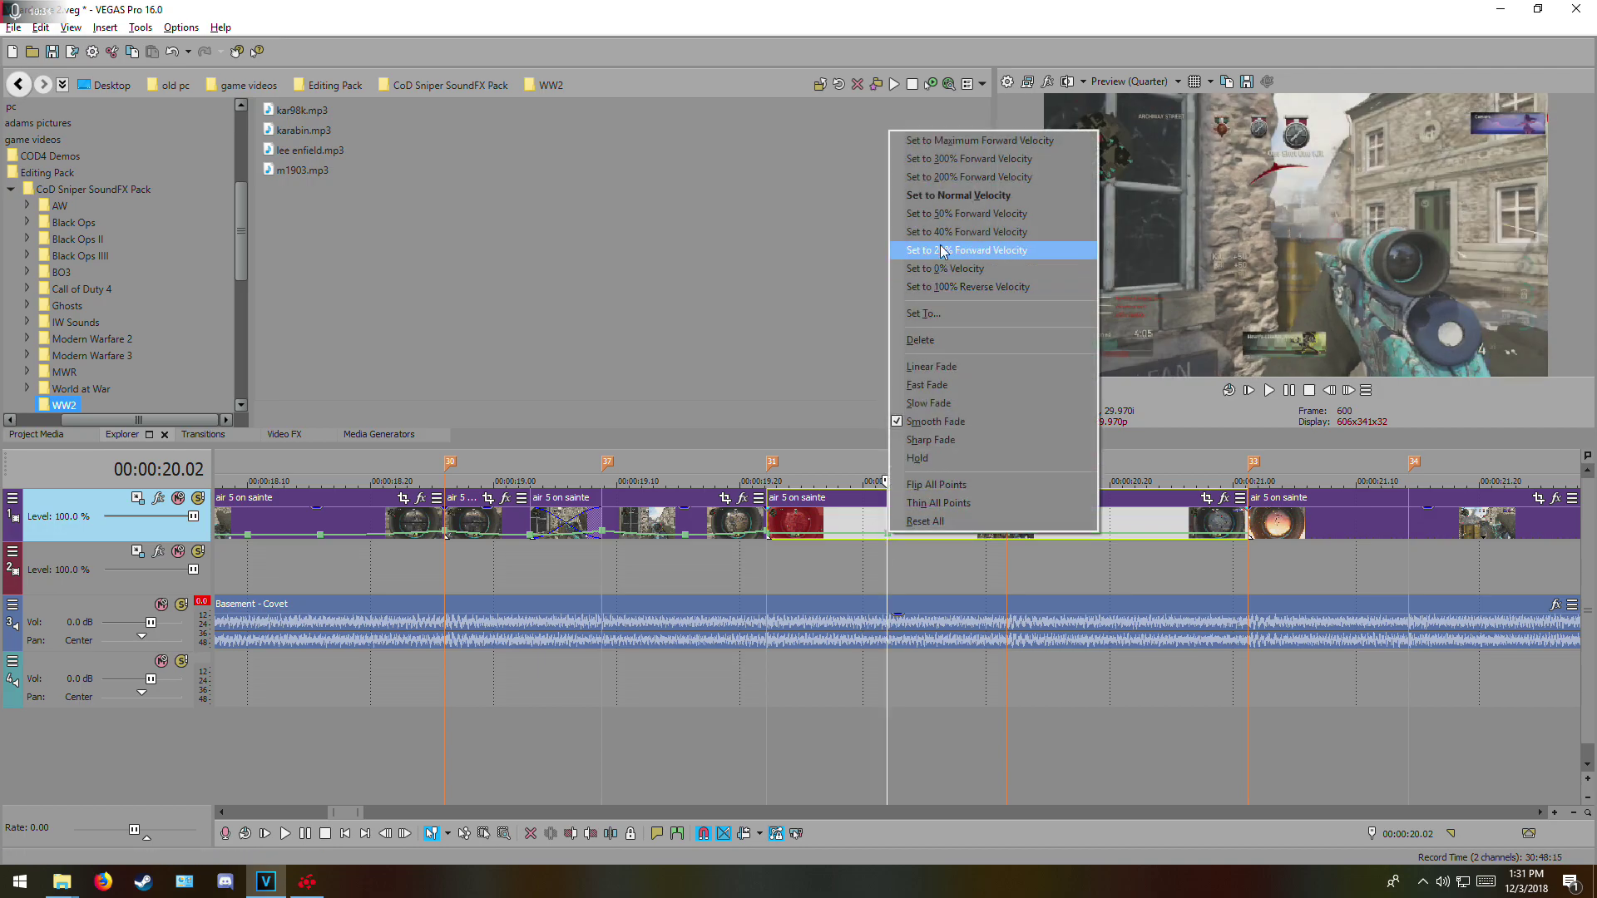
pyautogui.click(944, 214)
pyautogui.rightClick(770, 537)
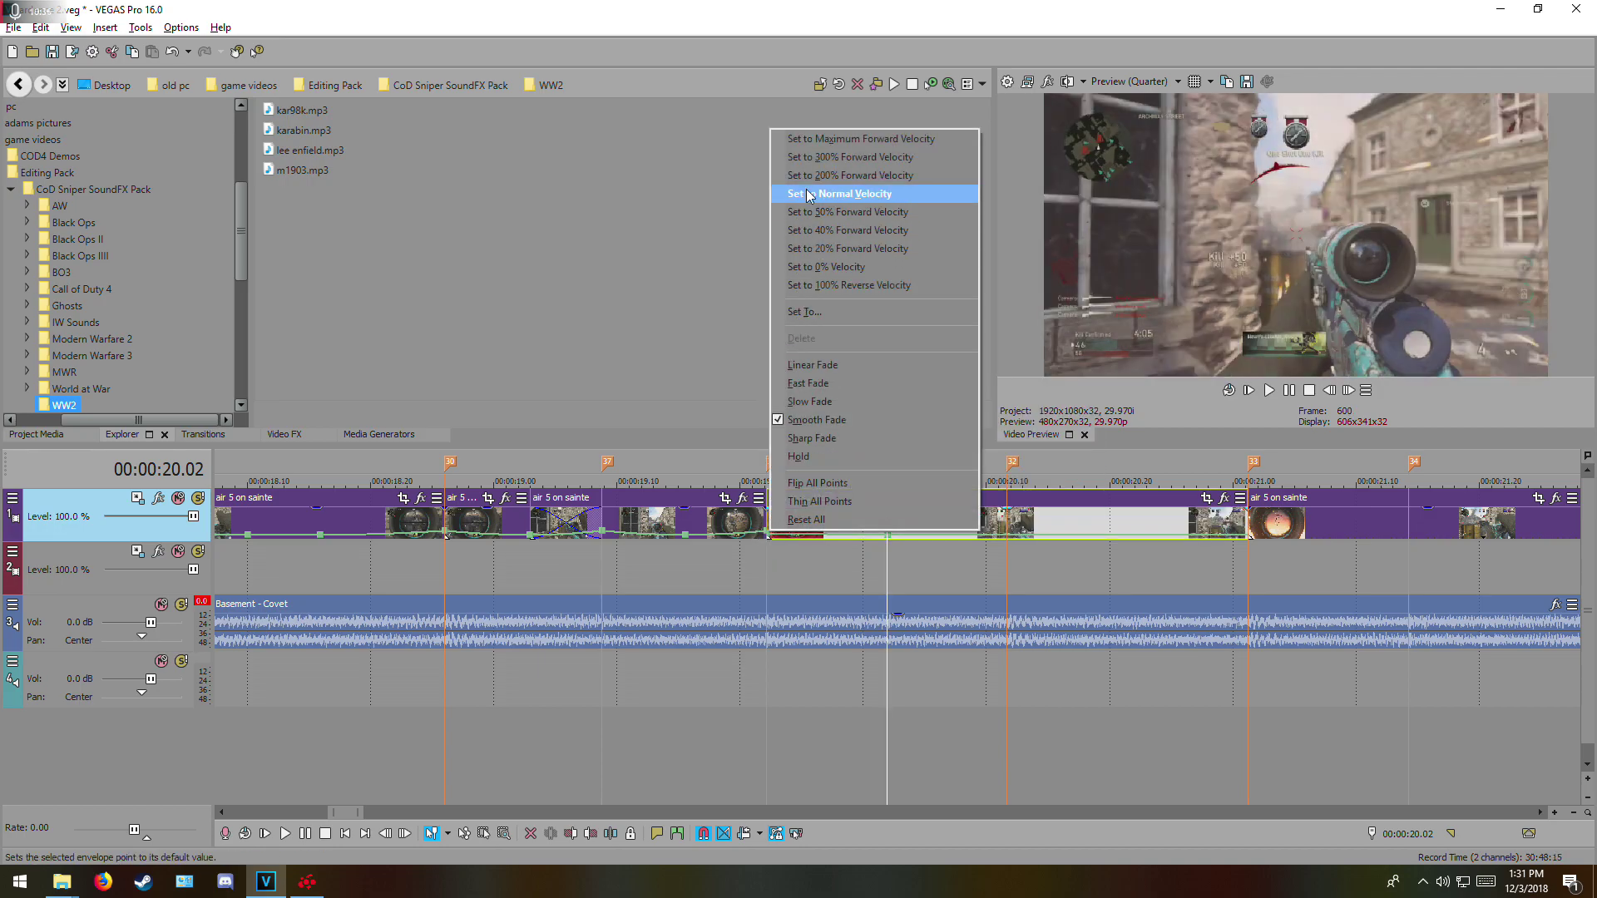
pyautogui.click(840, 193)
pyautogui.click(843, 594)
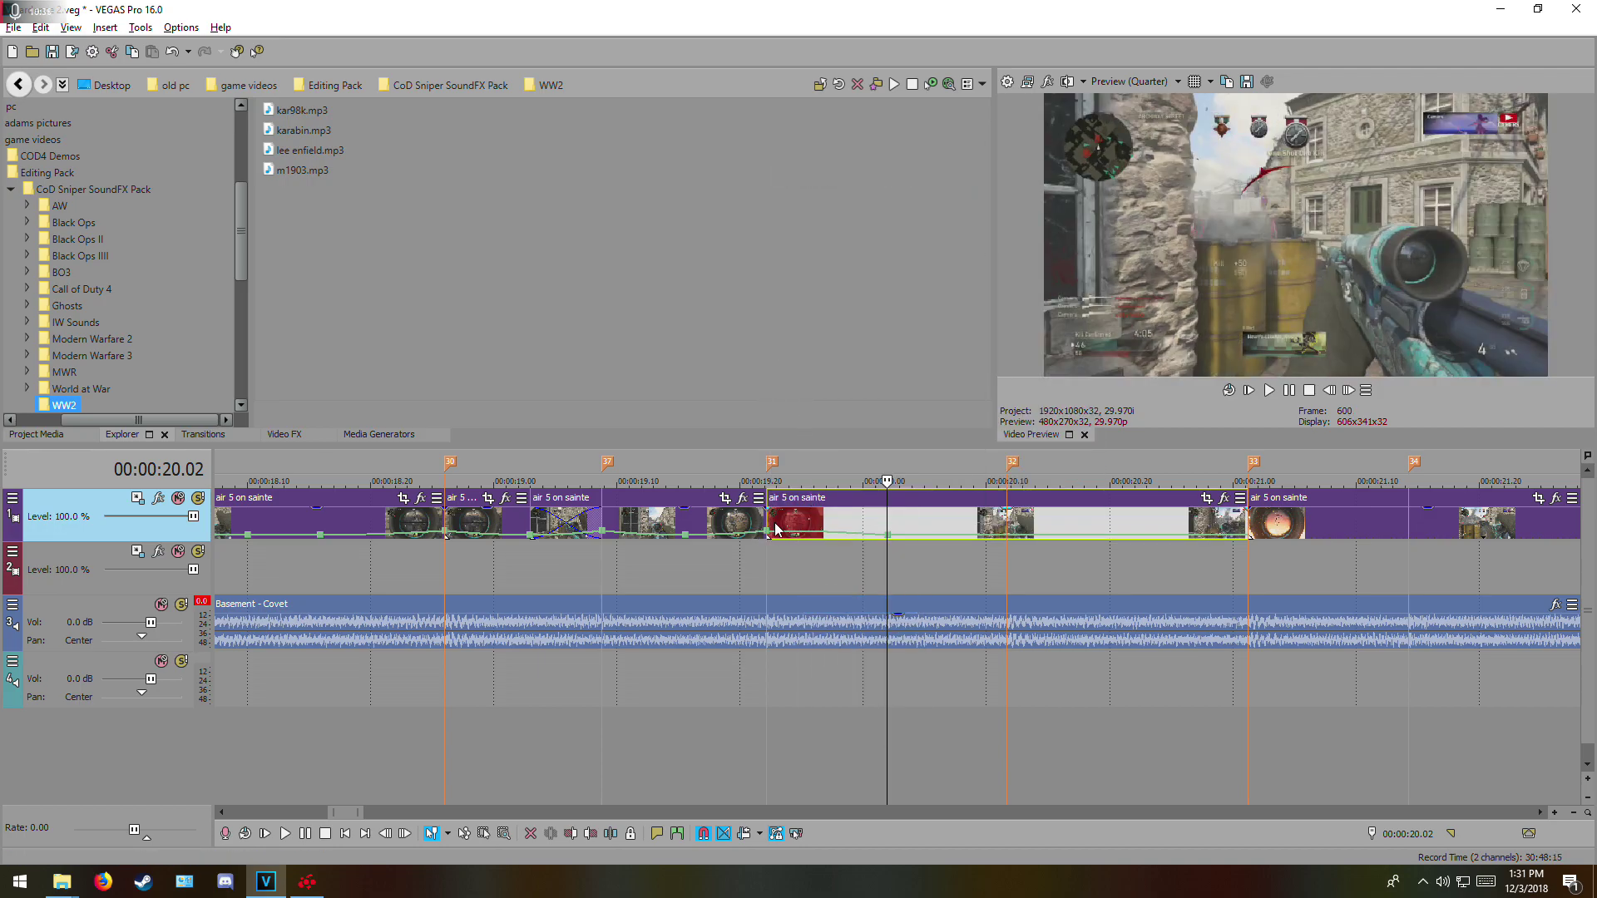
# - Apply a fast fade after the segment's start point at marker 31 and play the segment
pyautogui.rightClick(789, 532)
pyautogui.click(819, 587)
pyautogui.click(774, 523)
pyautogui.press('space')
pyautogui.press('space')
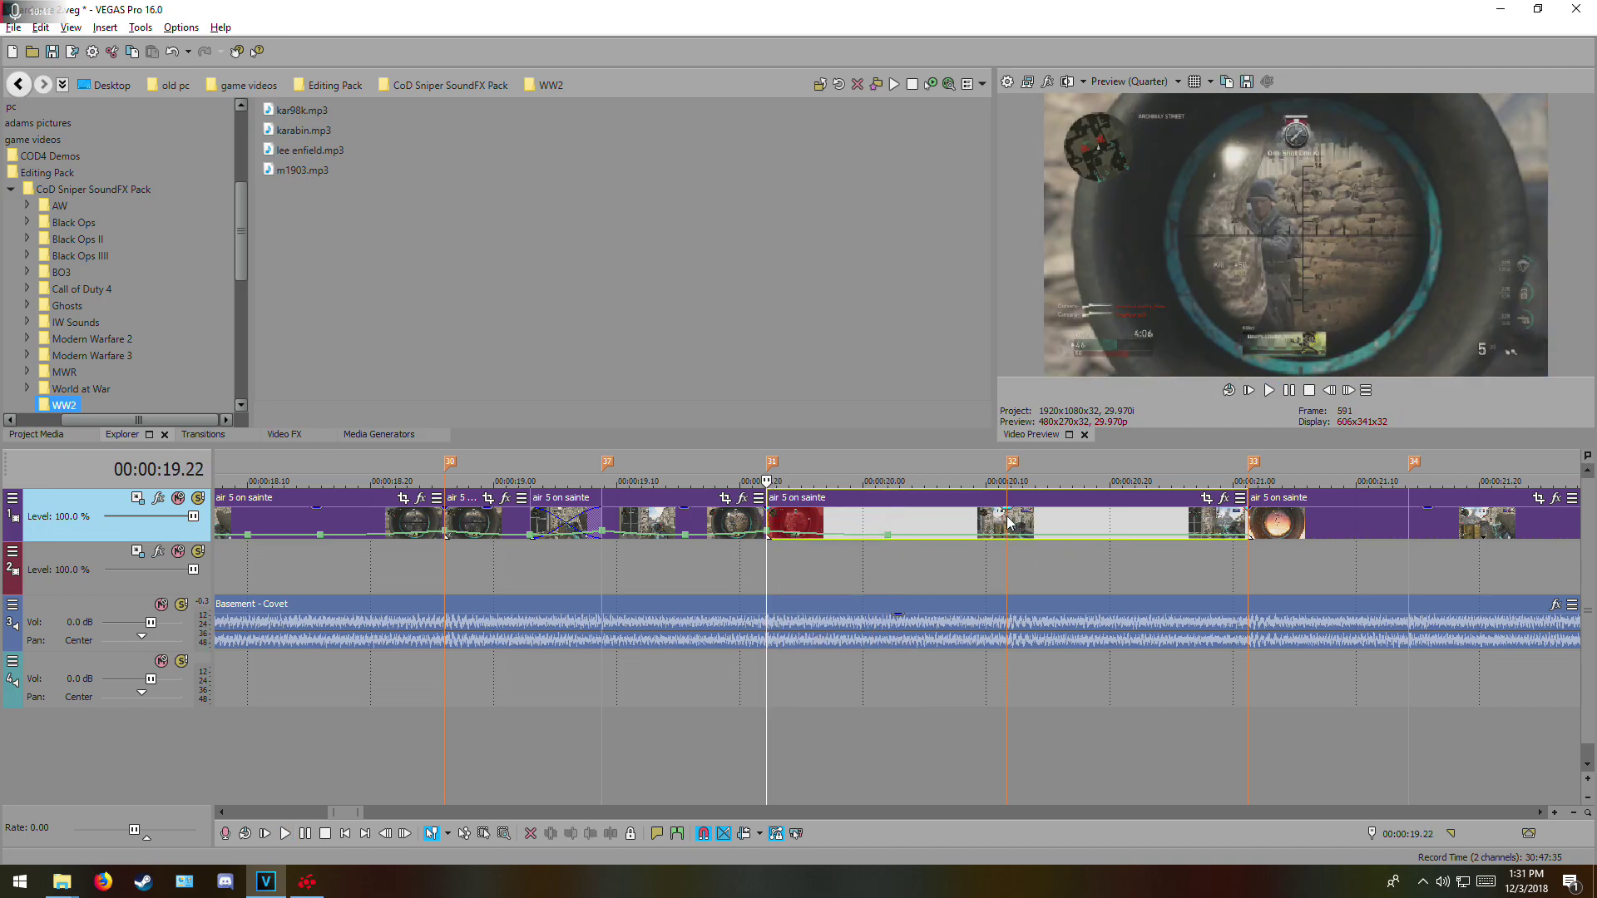
# - Step back ten frames from marker 32 to compare that frame with the slow velocity point
pyautogui.click(1007, 522)
pyautogui.press('Left')
pyautogui.press('Left')
pyautogui.press('Left')
pyautogui.press('Left')
pyautogui.press('Left')
pyautogui.press('Left')
pyautogui.press('Left')
pyautogui.press('Left')
pyautogui.press('Left')
pyautogui.press('Left')
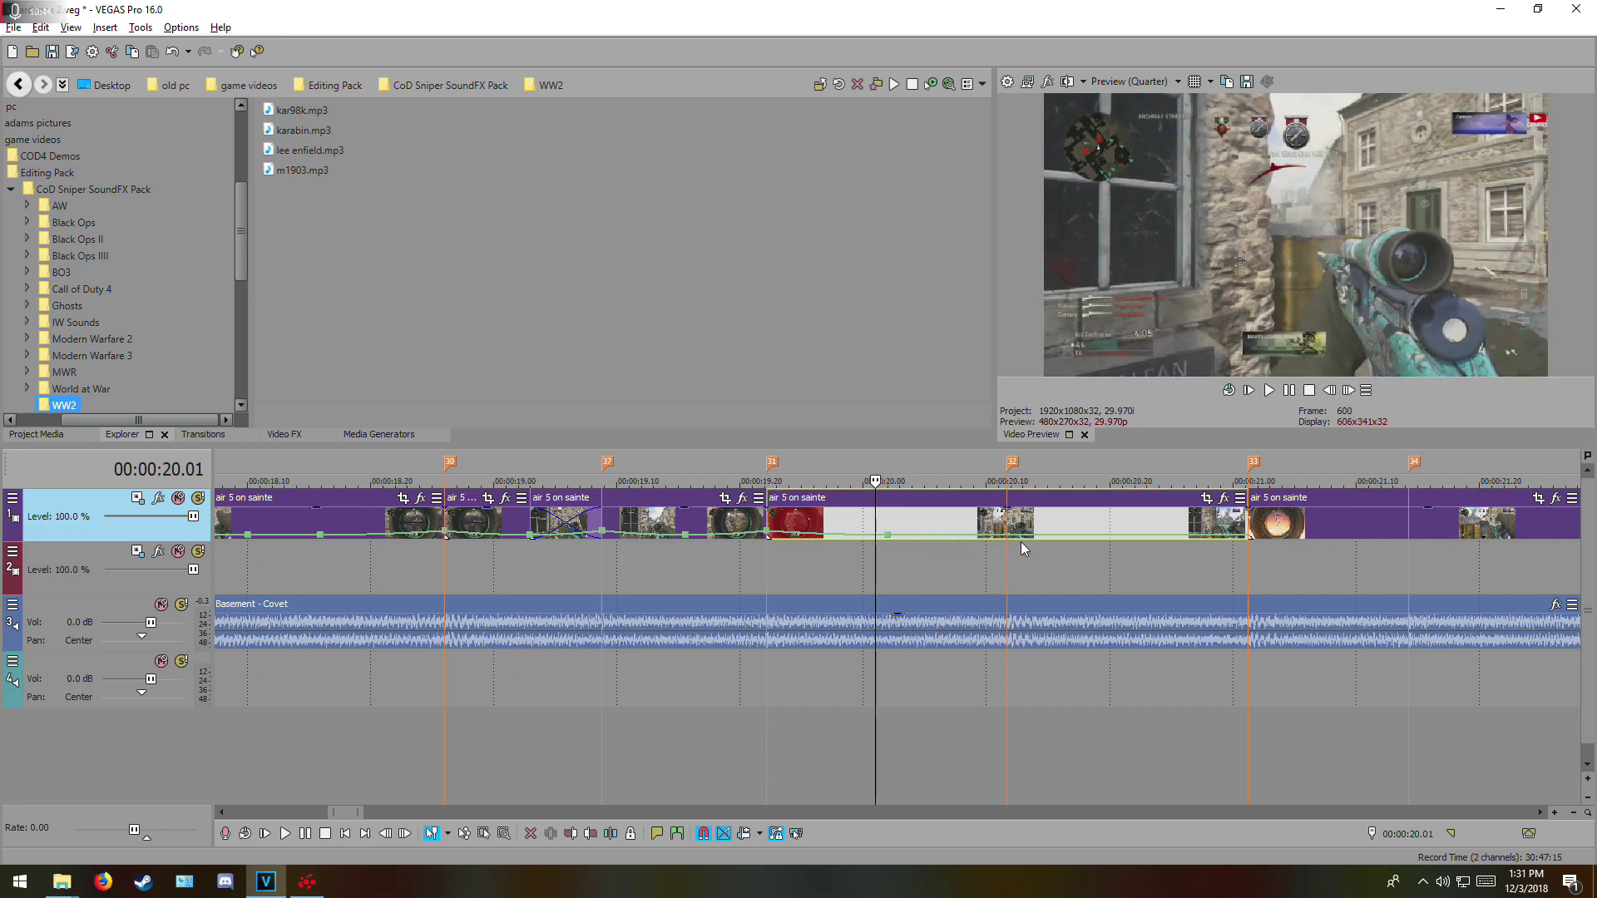
# - Step the playhead ten frames past marker 32 and add a velocity point there
pyautogui.click(1009, 519)
pyautogui.press('Right')
pyautogui.press('Right')
pyautogui.press('Right')
pyautogui.press('Right')
pyautogui.press('Right')
pyautogui.press('Right')
pyautogui.press('Right')
pyautogui.press('Right')
pyautogui.press('Right')
pyautogui.press('Right')
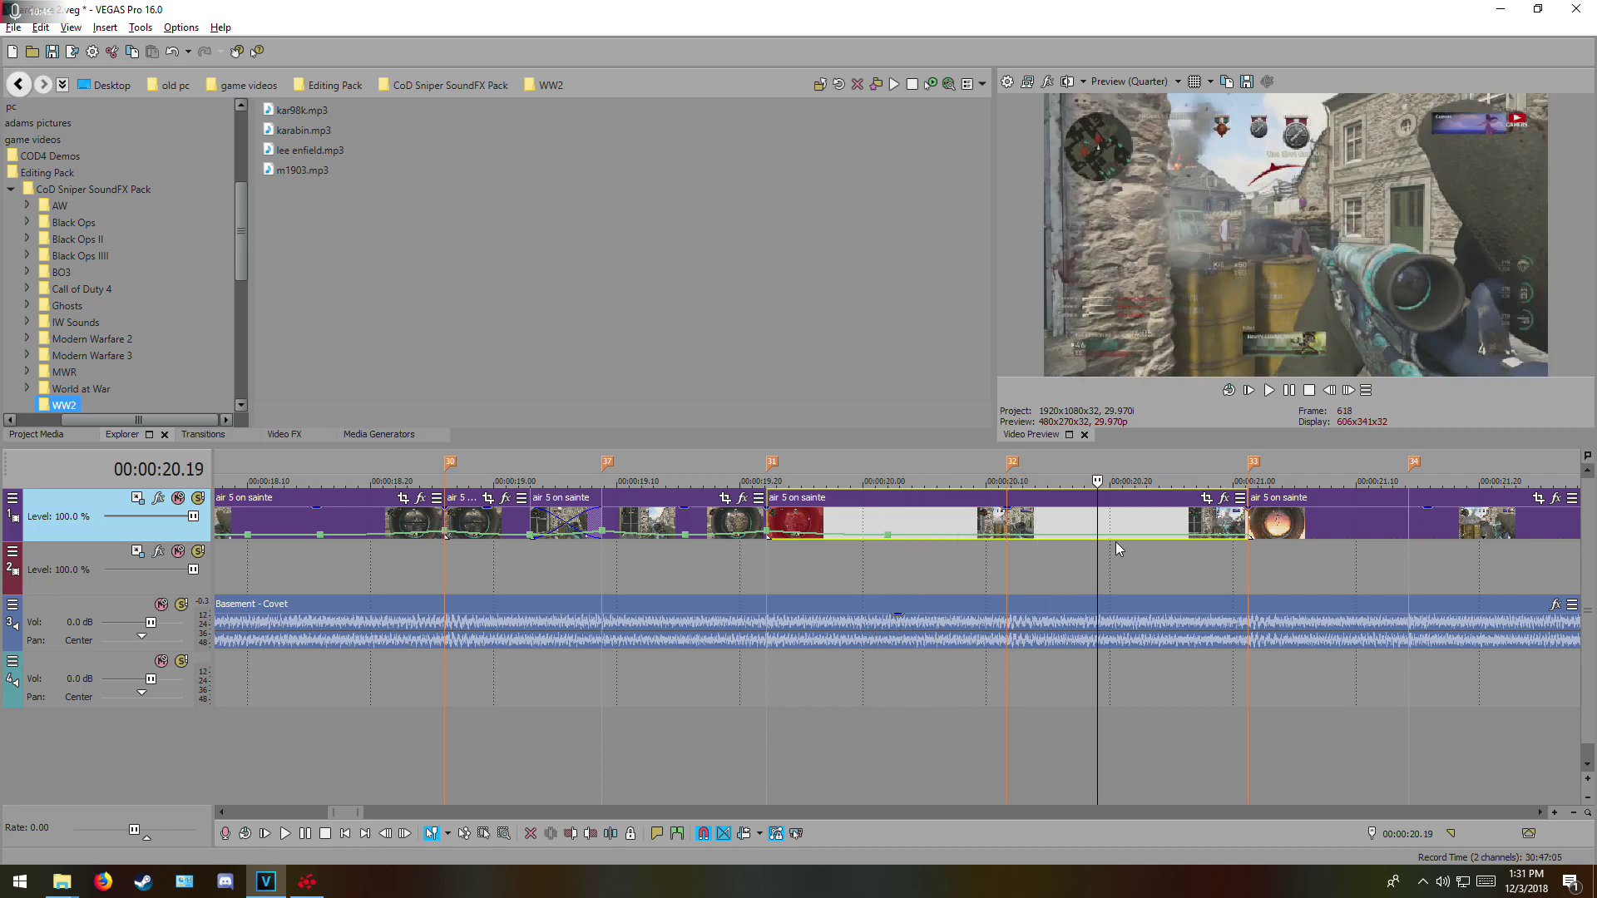
# - Set the velocity point at marker 32 to 200% forward, with a slow fade before it and a fast fade after it
pyautogui.rightClick(1010, 542)
pyautogui.click(1048, 181)
pyautogui.rightClick(965, 542)
pyautogui.click(1023, 608)
pyautogui.rightClick(1045, 537)
pyautogui.rightClick(1033, 531)
pyautogui.click(1073, 582)
# - Raise the velocity at the segment's end at marker 33 and apply a slow fade before that point
pyautogui.click(1240, 547)
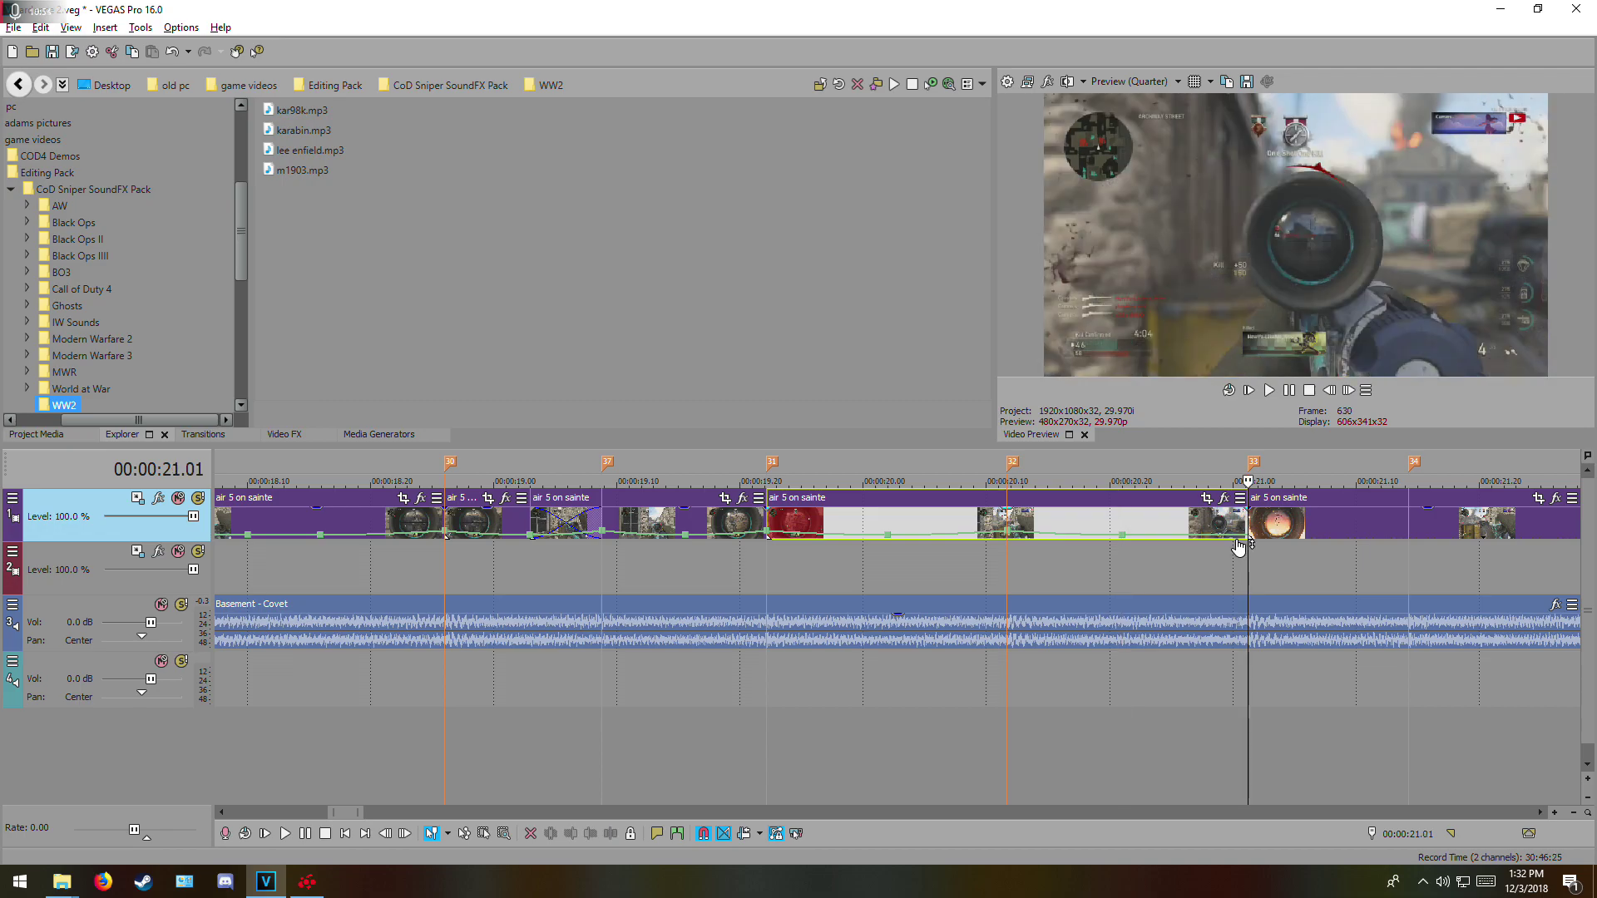
pyautogui.rightClick(1243, 542)
pyautogui.click(1297, 197)
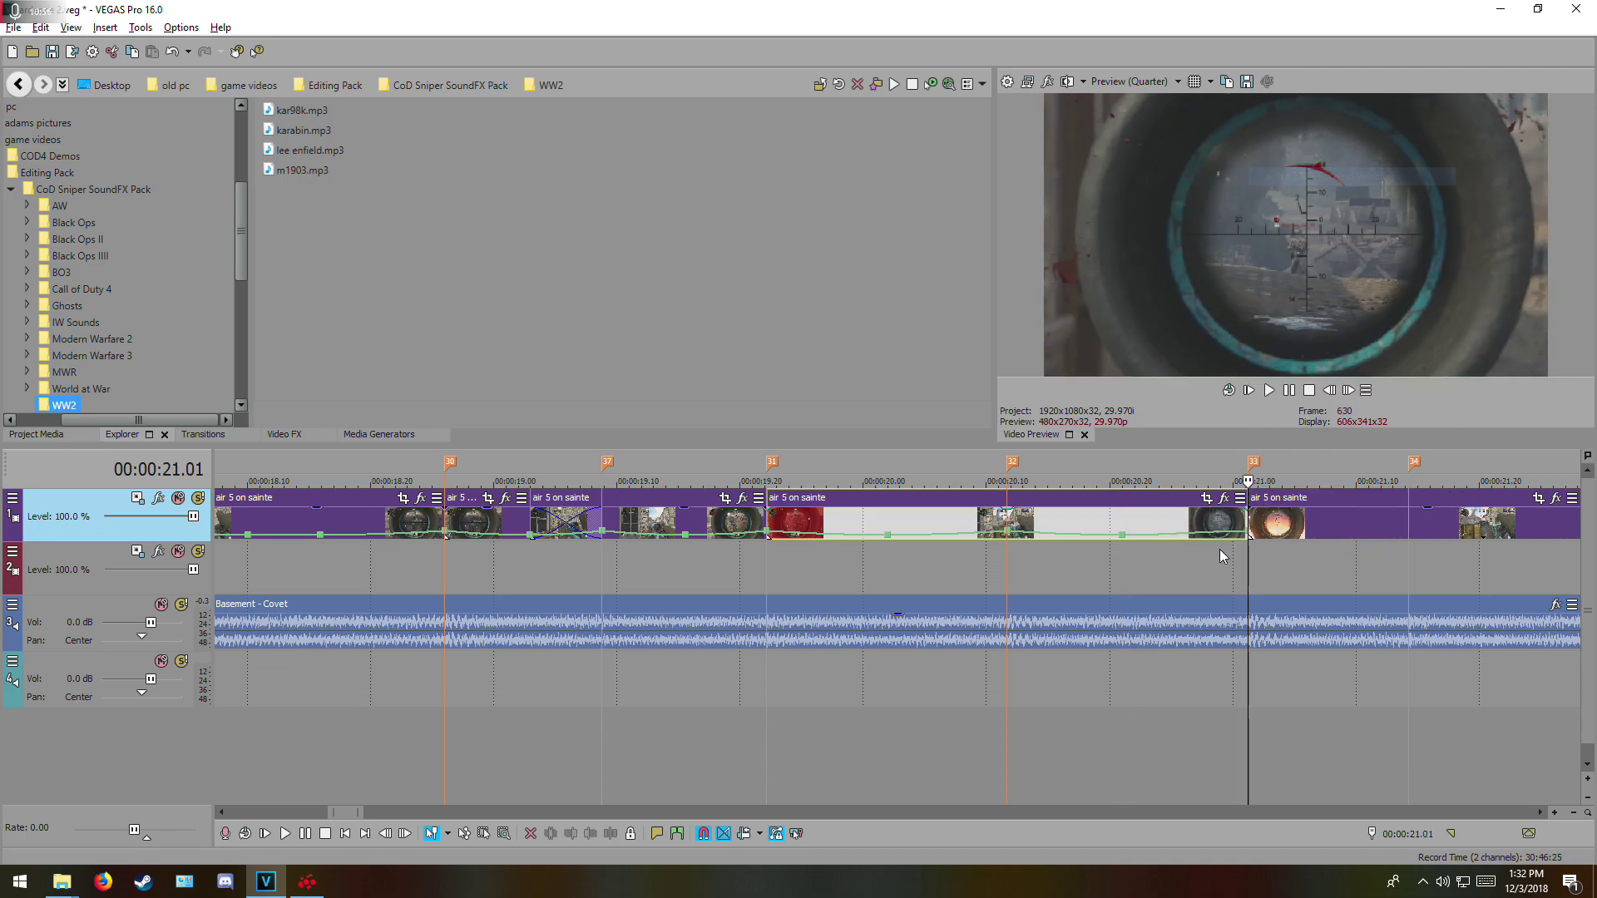
pyautogui.rightClick(1201, 541)
pyautogui.click(1260, 607)
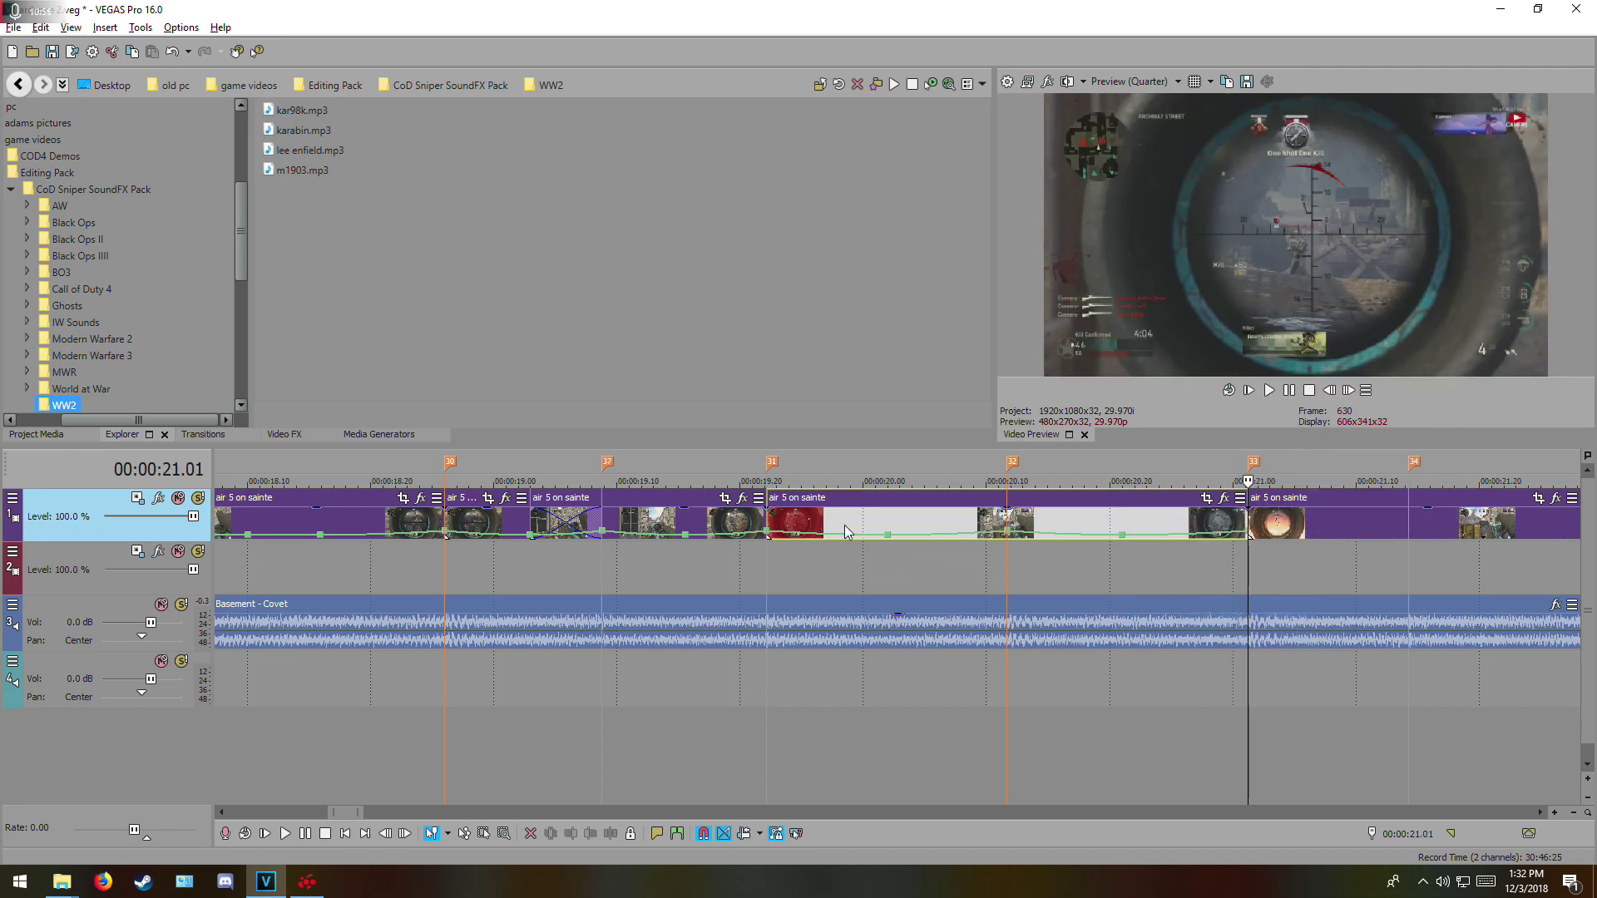
# - Play the segment from marker 31 to check its speed ramps
pyautogui.click(764, 523)
pyautogui.press('space')
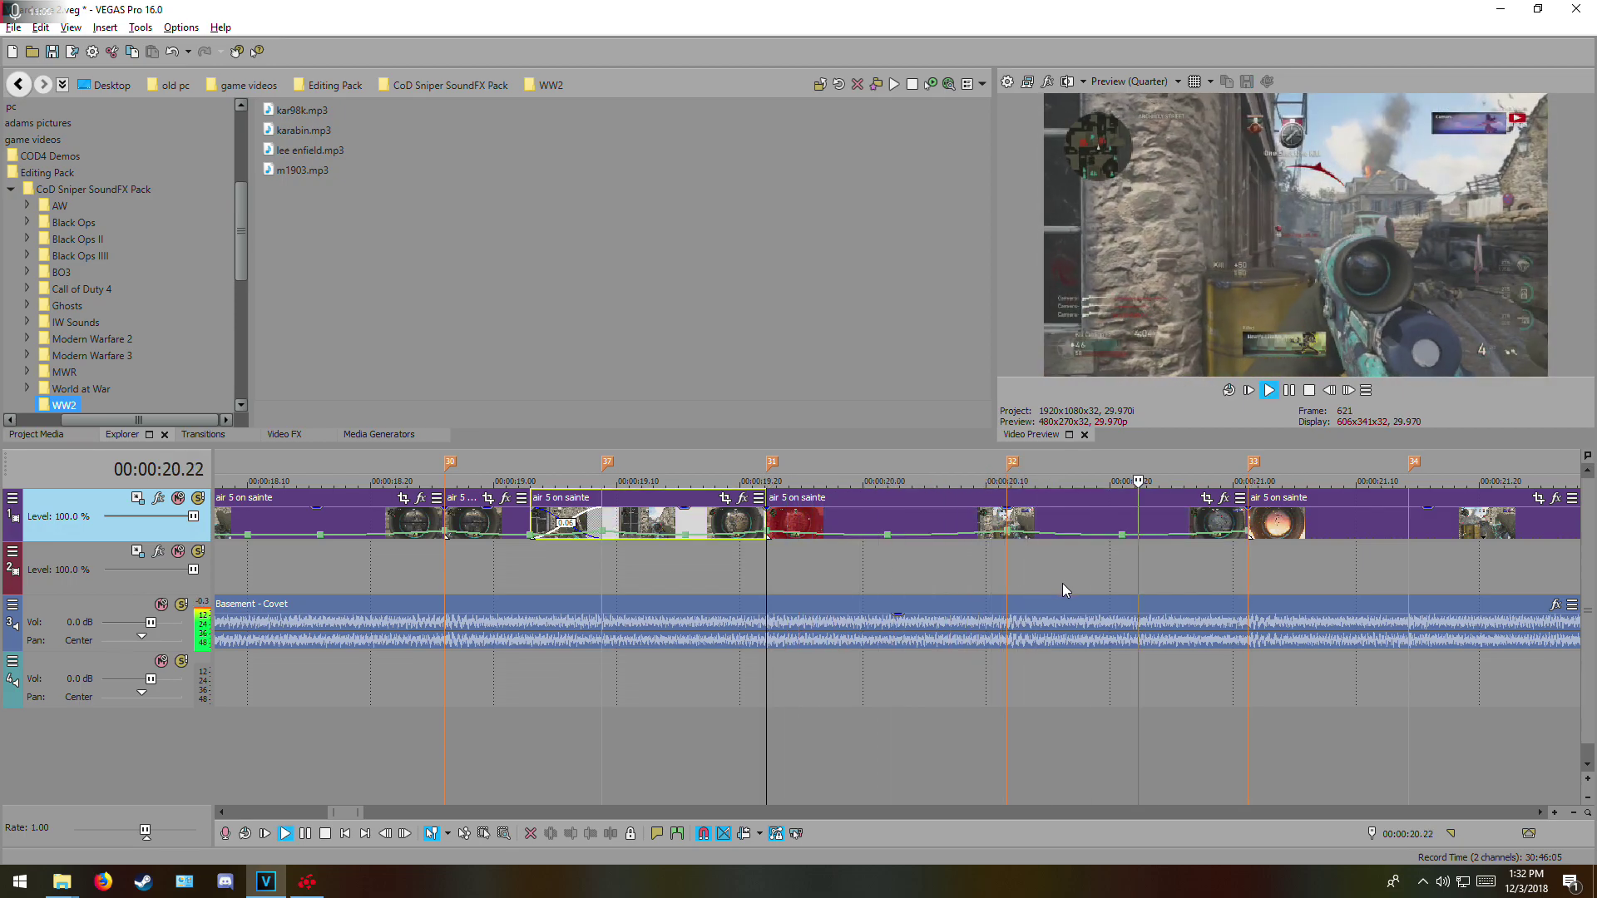
pyautogui.press('space')
pyautogui.press('space')
pyautogui.press('space')
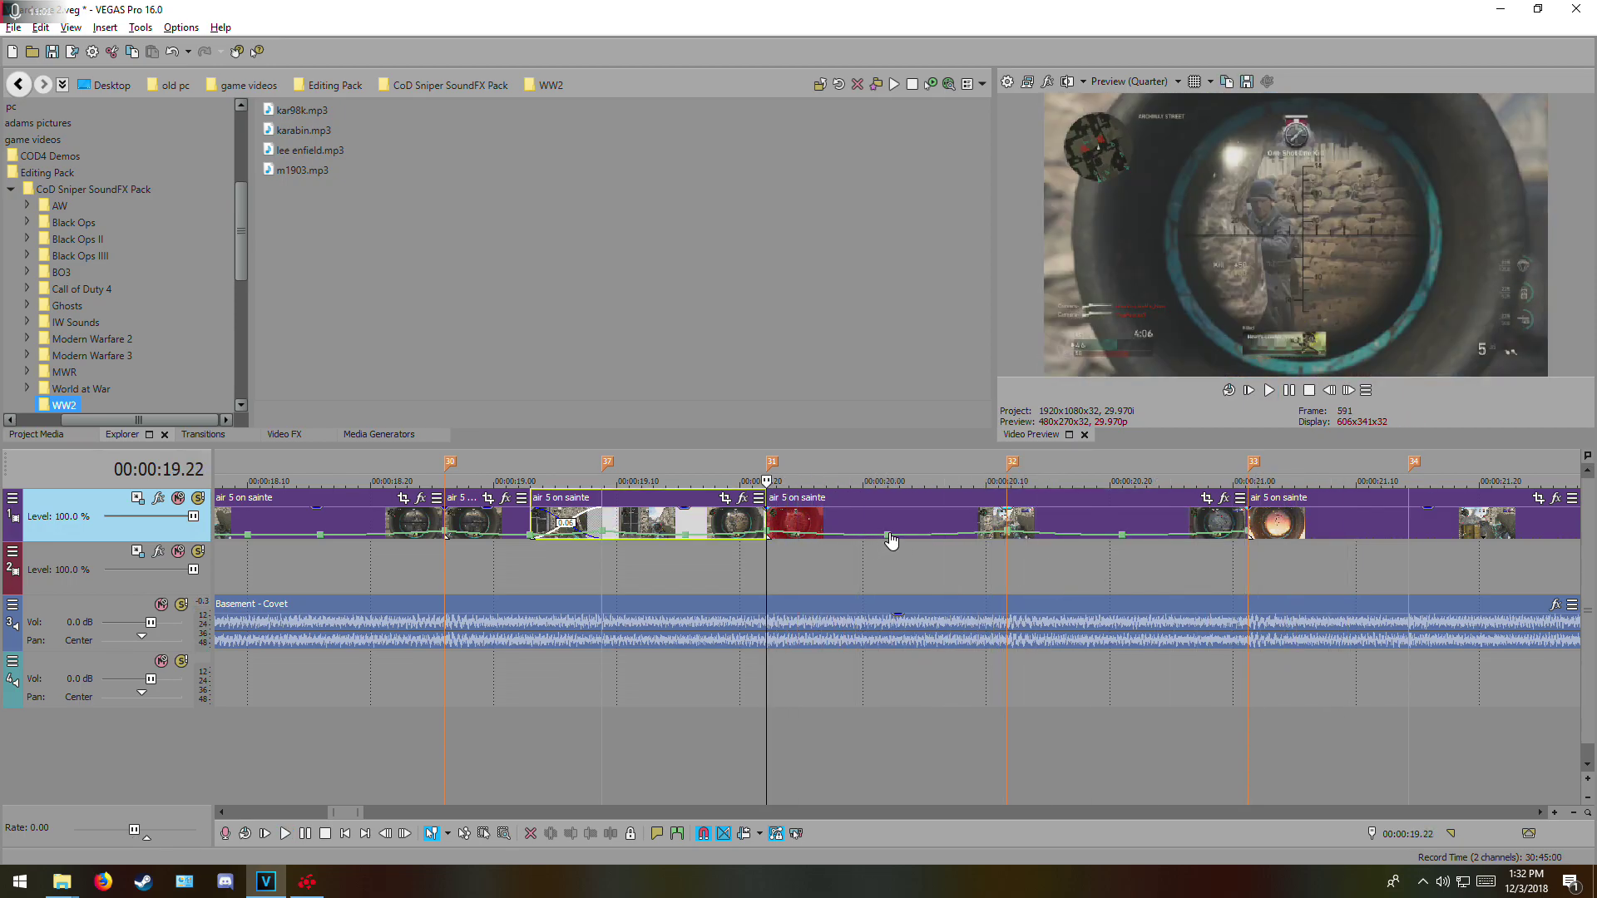
# - Set both slow velocity points, before and after marker 32, to 40% forward and replay the segment
pyautogui.rightClick(888, 534)
pyautogui.click(975, 228)
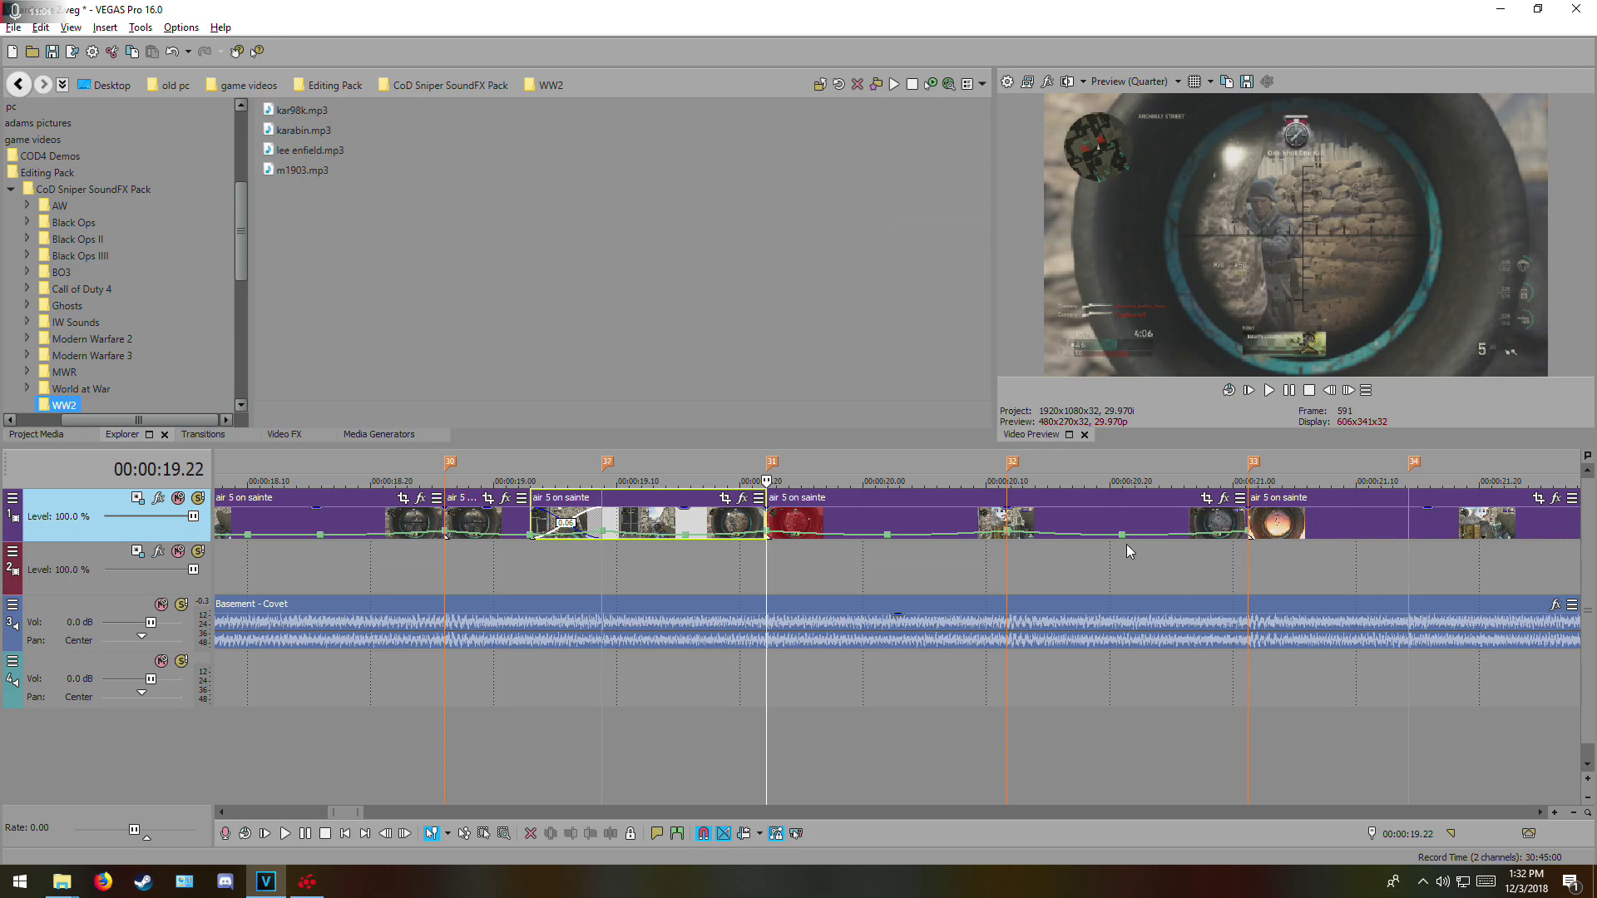
pyautogui.click(1185, 235)
pyautogui.press('space')
pyautogui.press('space')
# - Review the velocity values and fade types of the points between markers 31 and 33
pyautogui.scroll(-3, 1006, 607)
pyautogui.scroll(-2, 1008, 614)
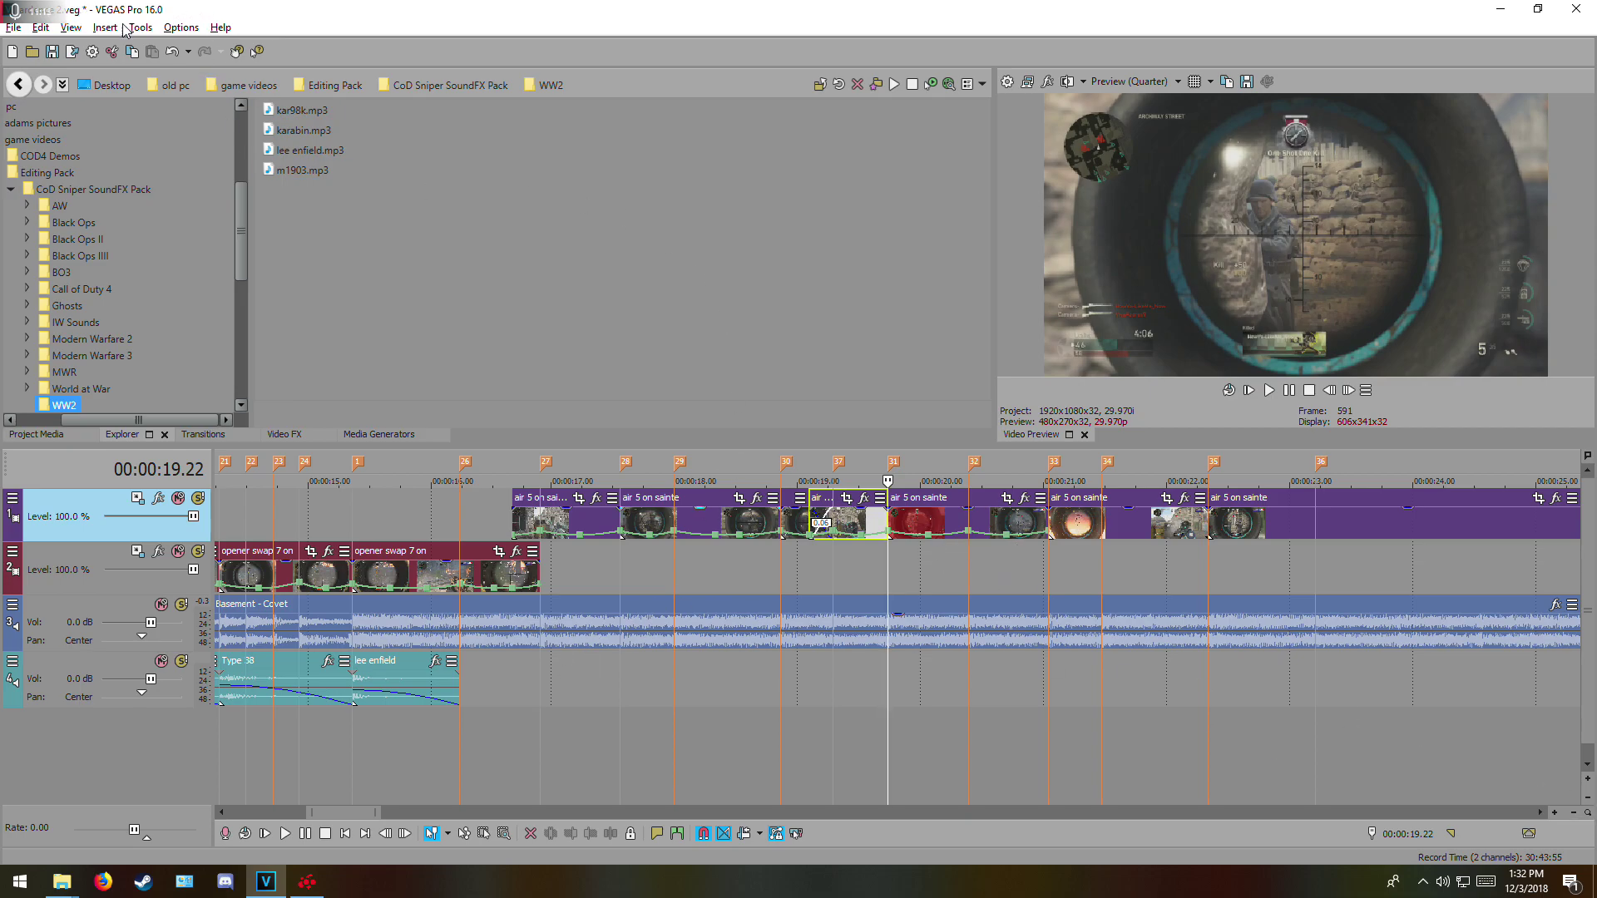
pyautogui.rightClick(1004, 532)
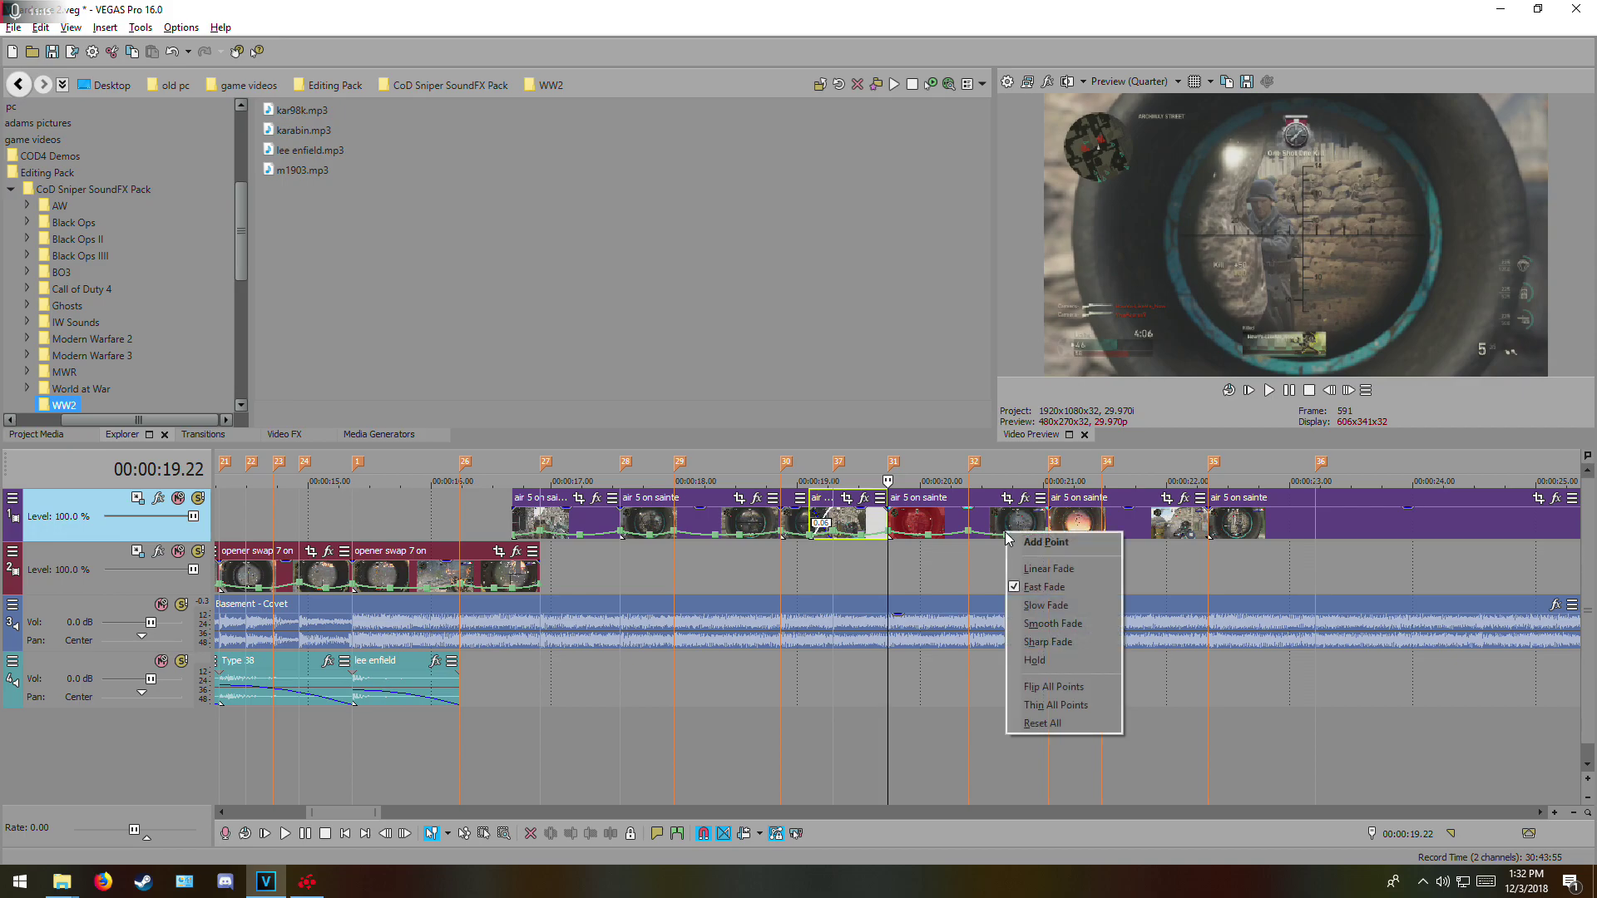
pyautogui.click(969, 532)
pyautogui.rightClick(969, 533)
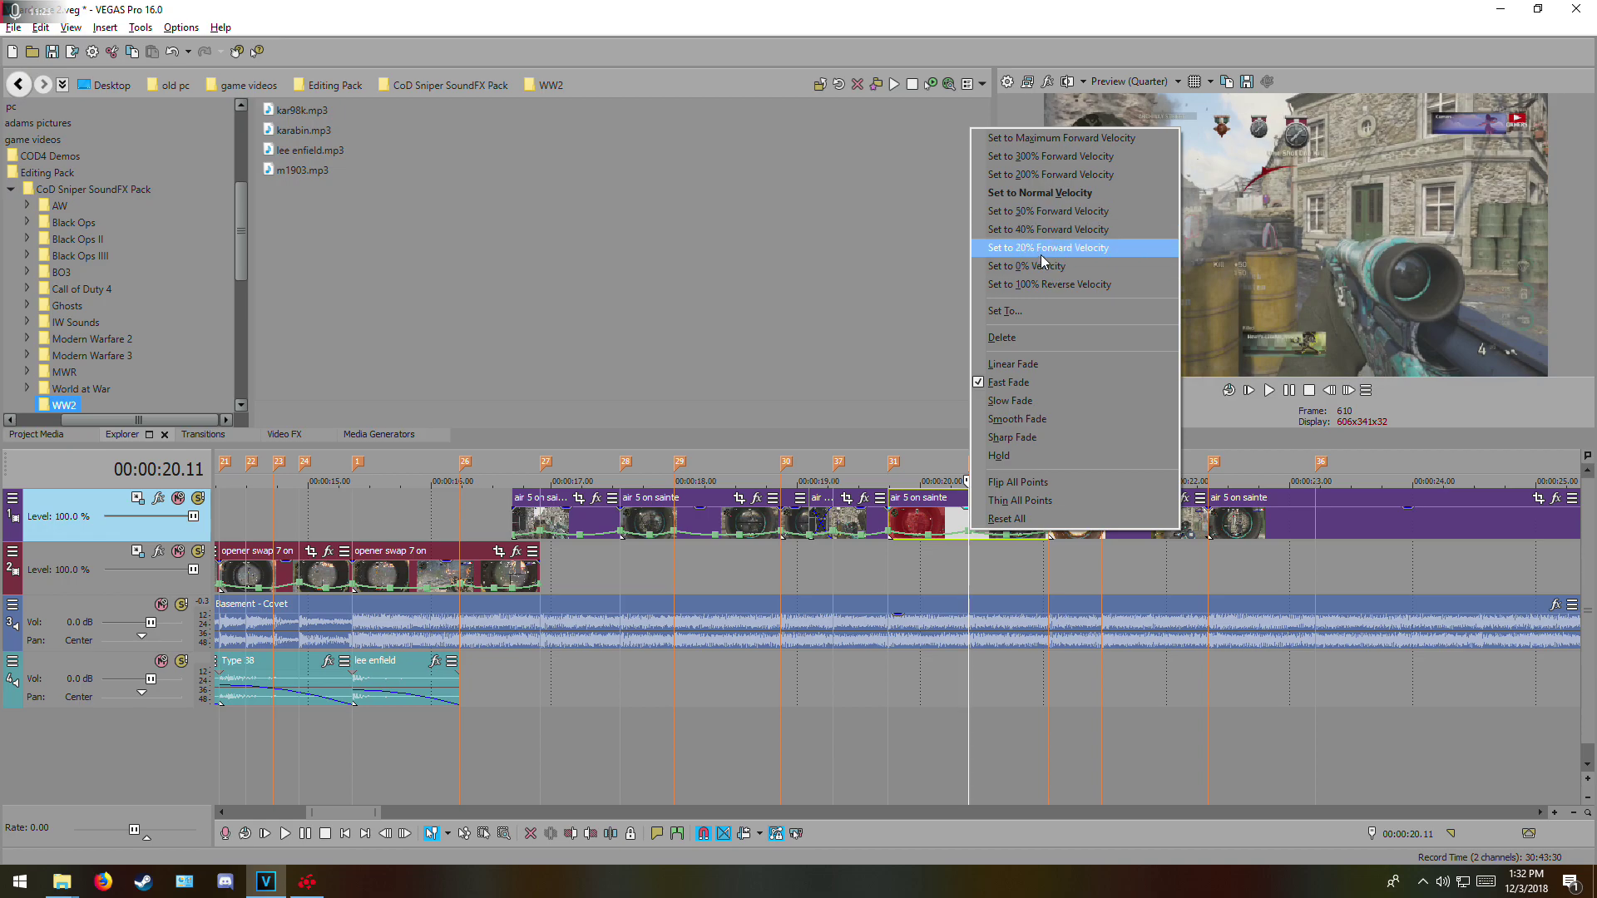
pyautogui.click(894, 519)
pyautogui.click(970, 522)
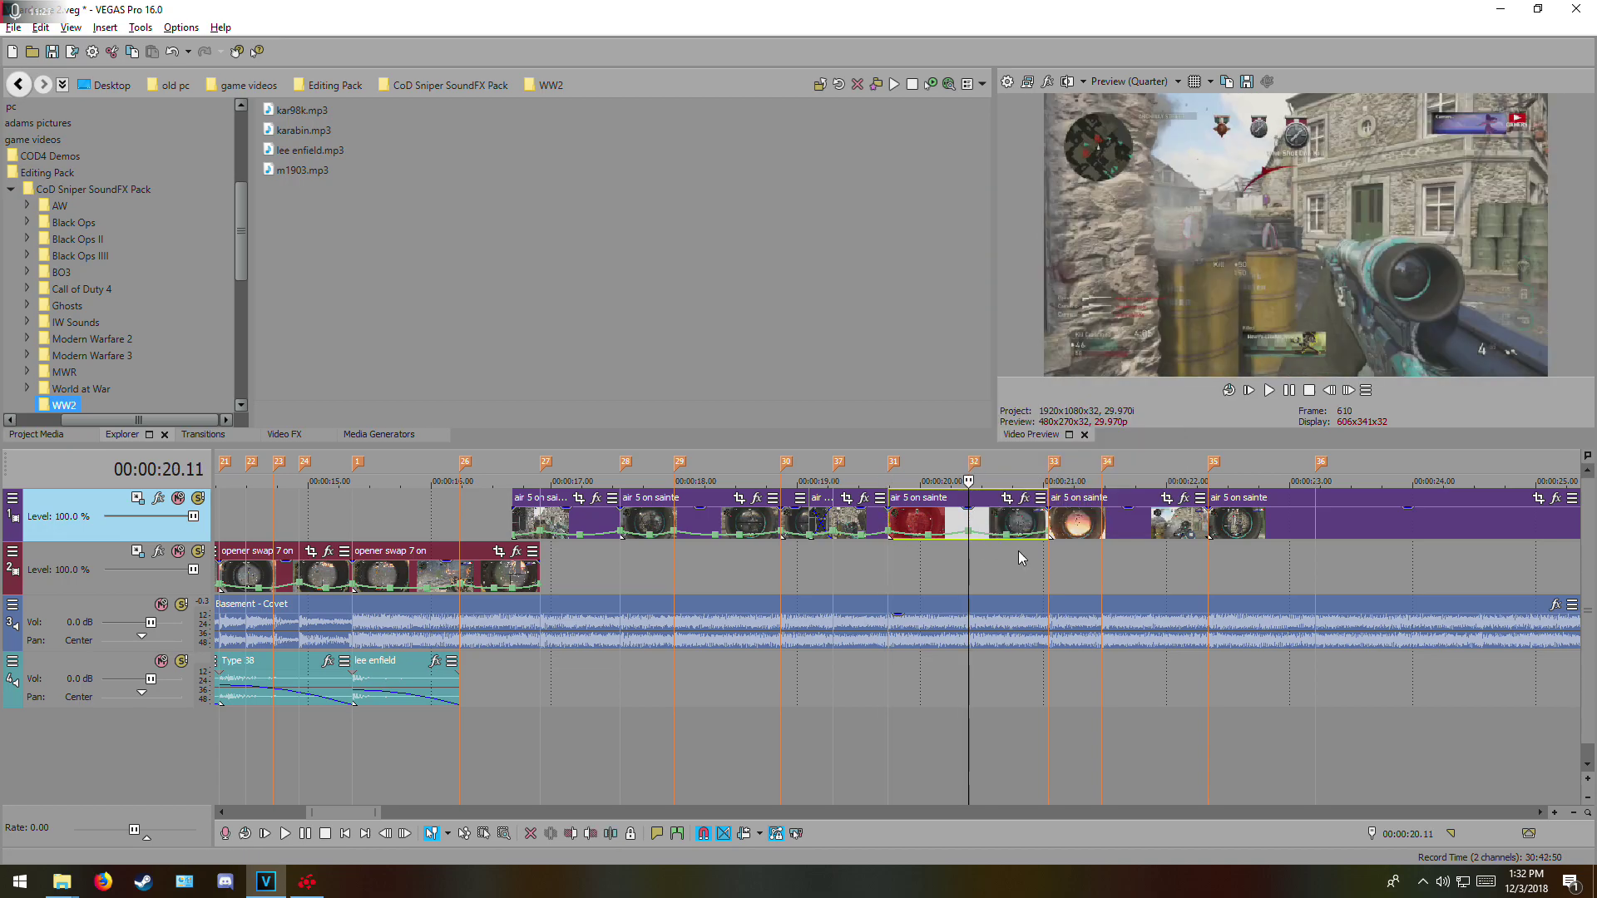
pyautogui.click(1053, 532)
pyautogui.rightClick(1054, 532)
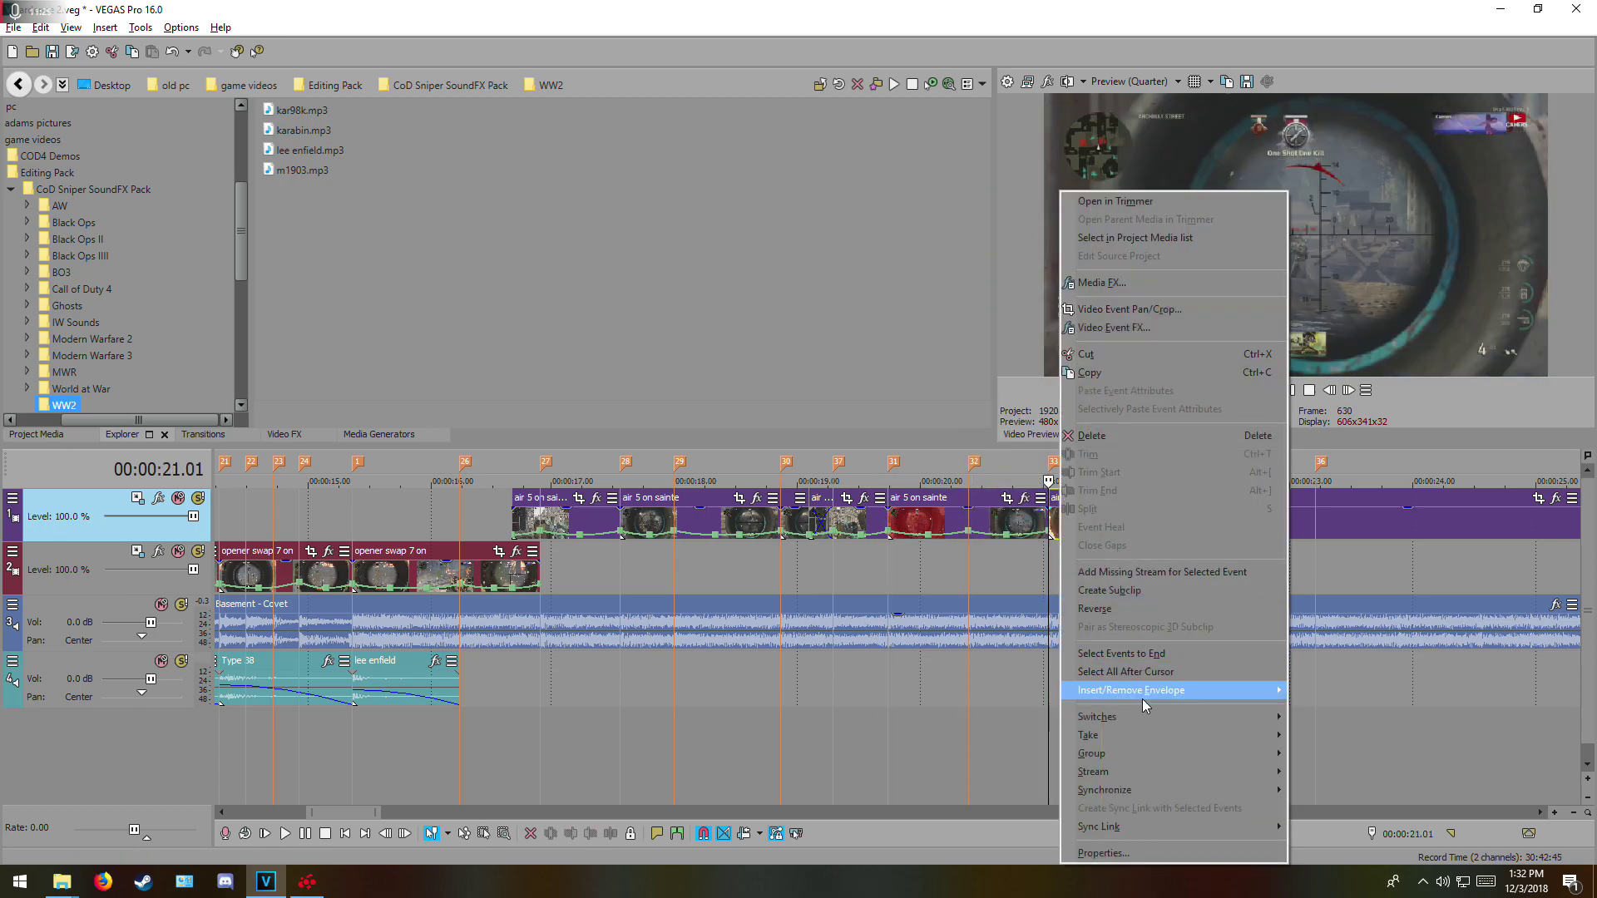
pyautogui.rightClick(1005, 535)
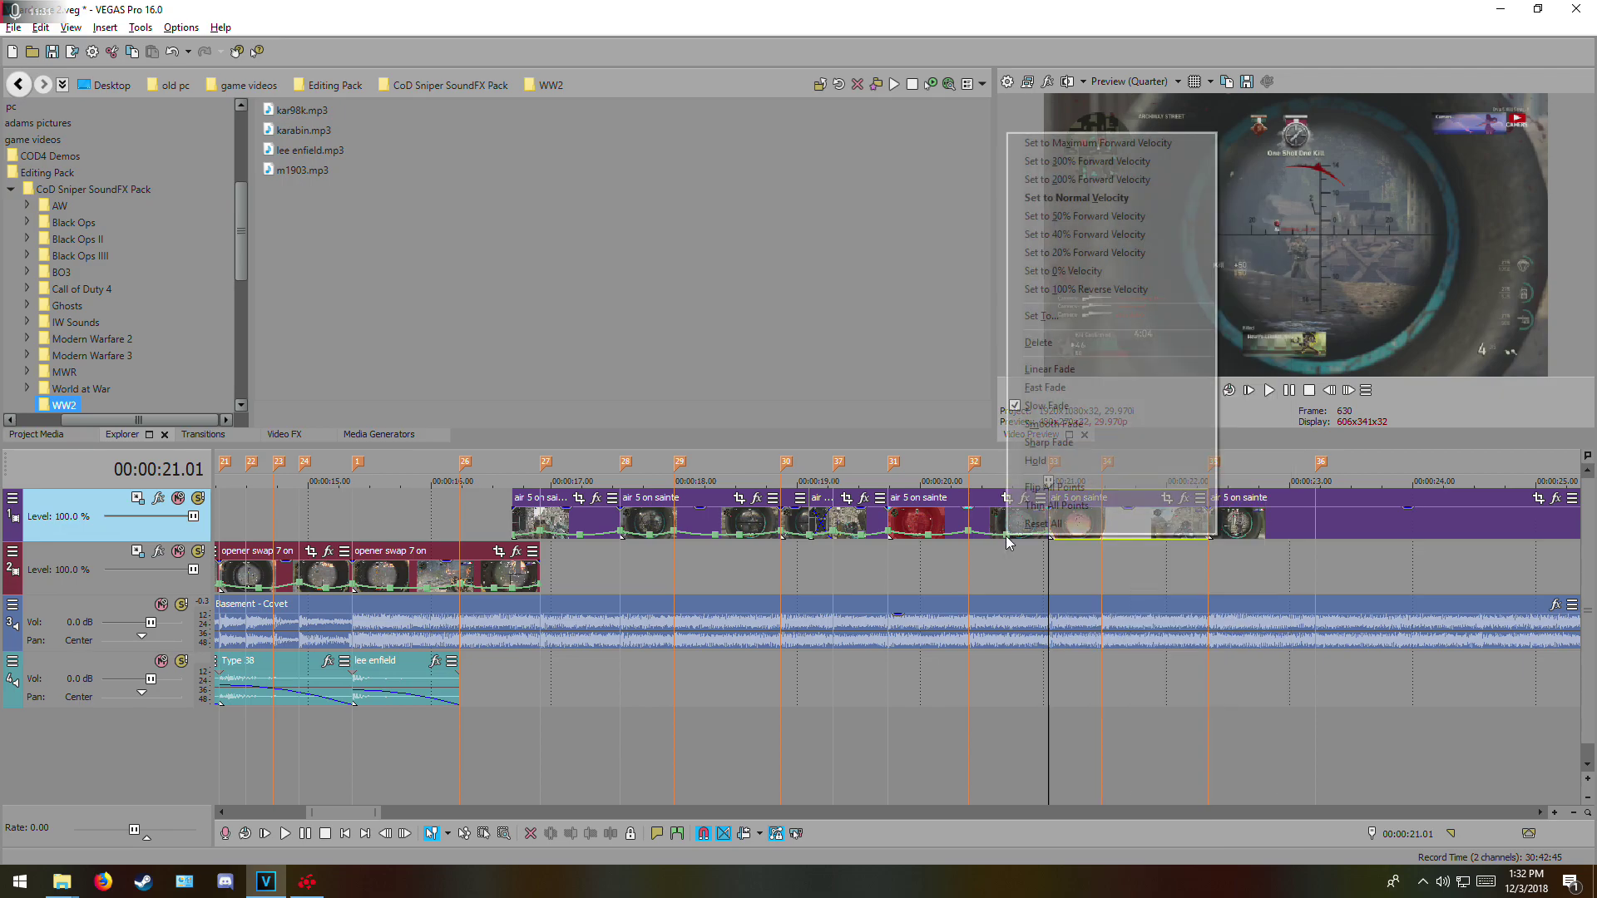
pyautogui.click(1084, 315)
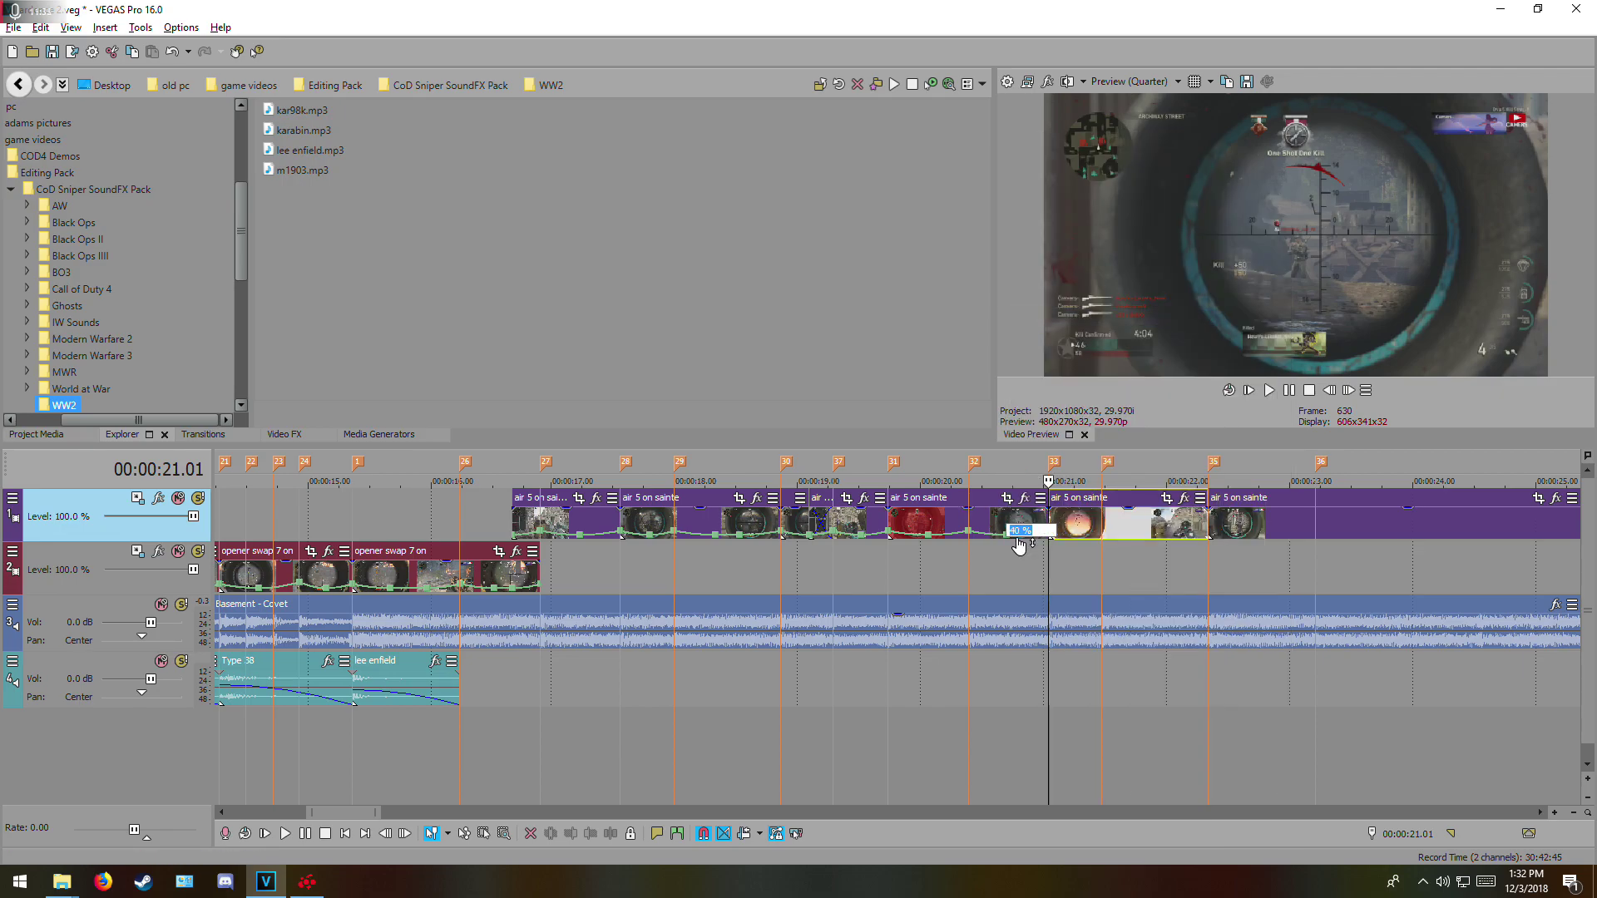
pyautogui.press('Return')
# - Insert a velocity envelope on the segment that starts at marker 33
pyautogui.rightClick(1067, 524)
pyautogui.moveTo(1206, 690)
pyautogui.click(1328, 692)
pyautogui.scroll(5, 1074, 557)
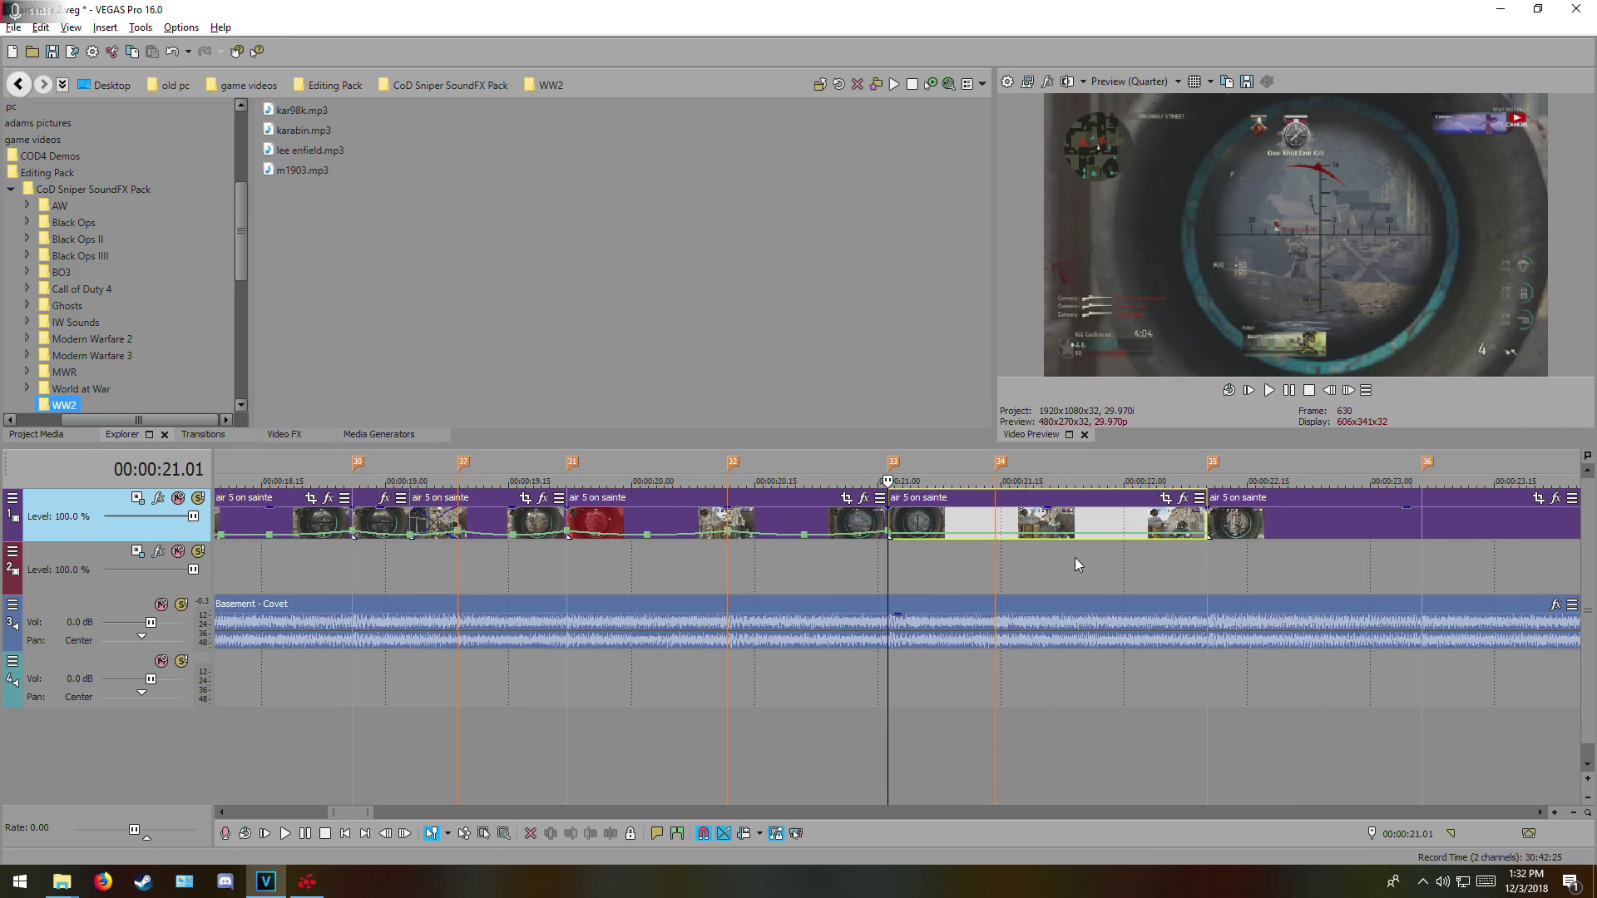
# - Ramp the start of the marker 33 segment from 200% forward velocity down to a 50% point at 21.08 using a fast fade
pyautogui.click(1005, 542)
pyautogui.rightClick(1005, 542)
pyautogui.click(1106, 221)
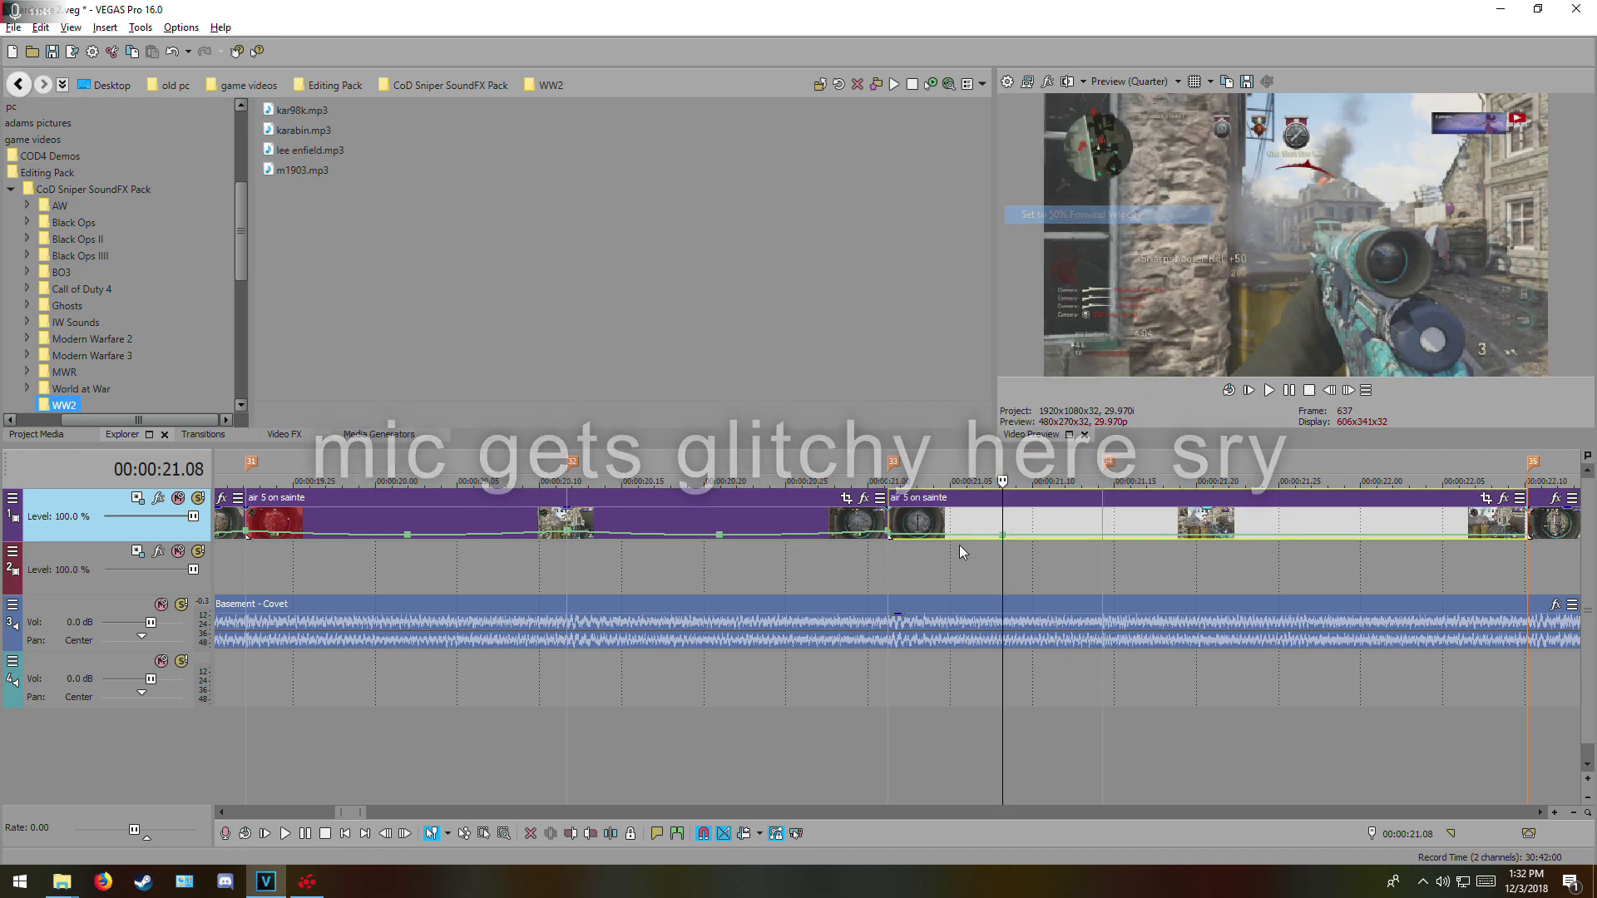
pyautogui.rightClick(887, 539)
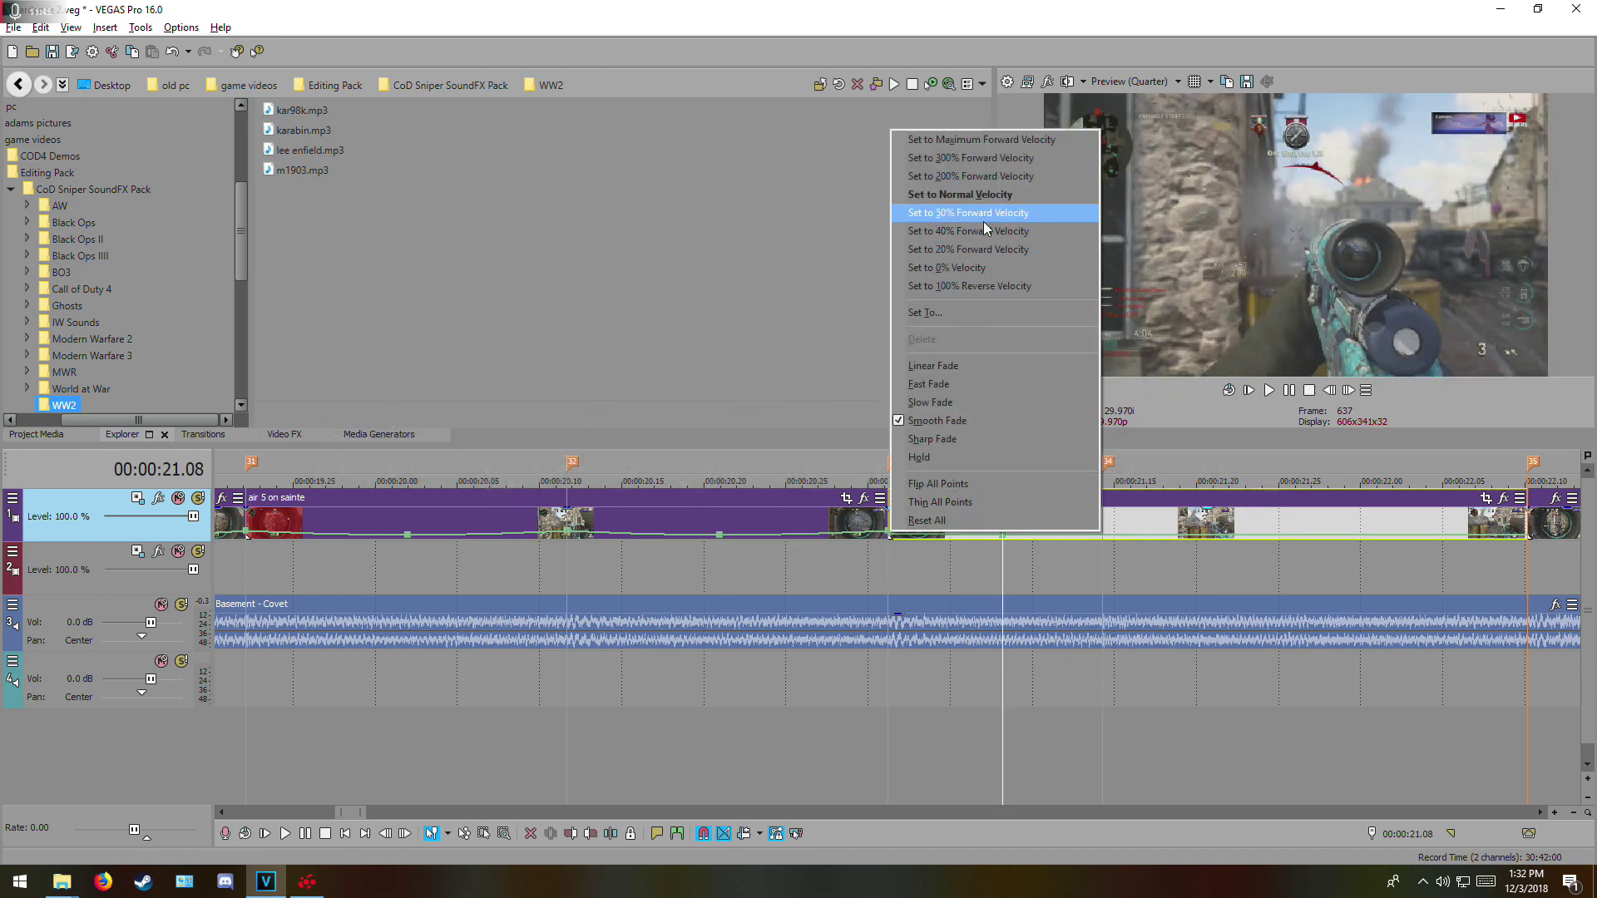
pyautogui.click(973, 175)
pyautogui.rightClick(930, 539)
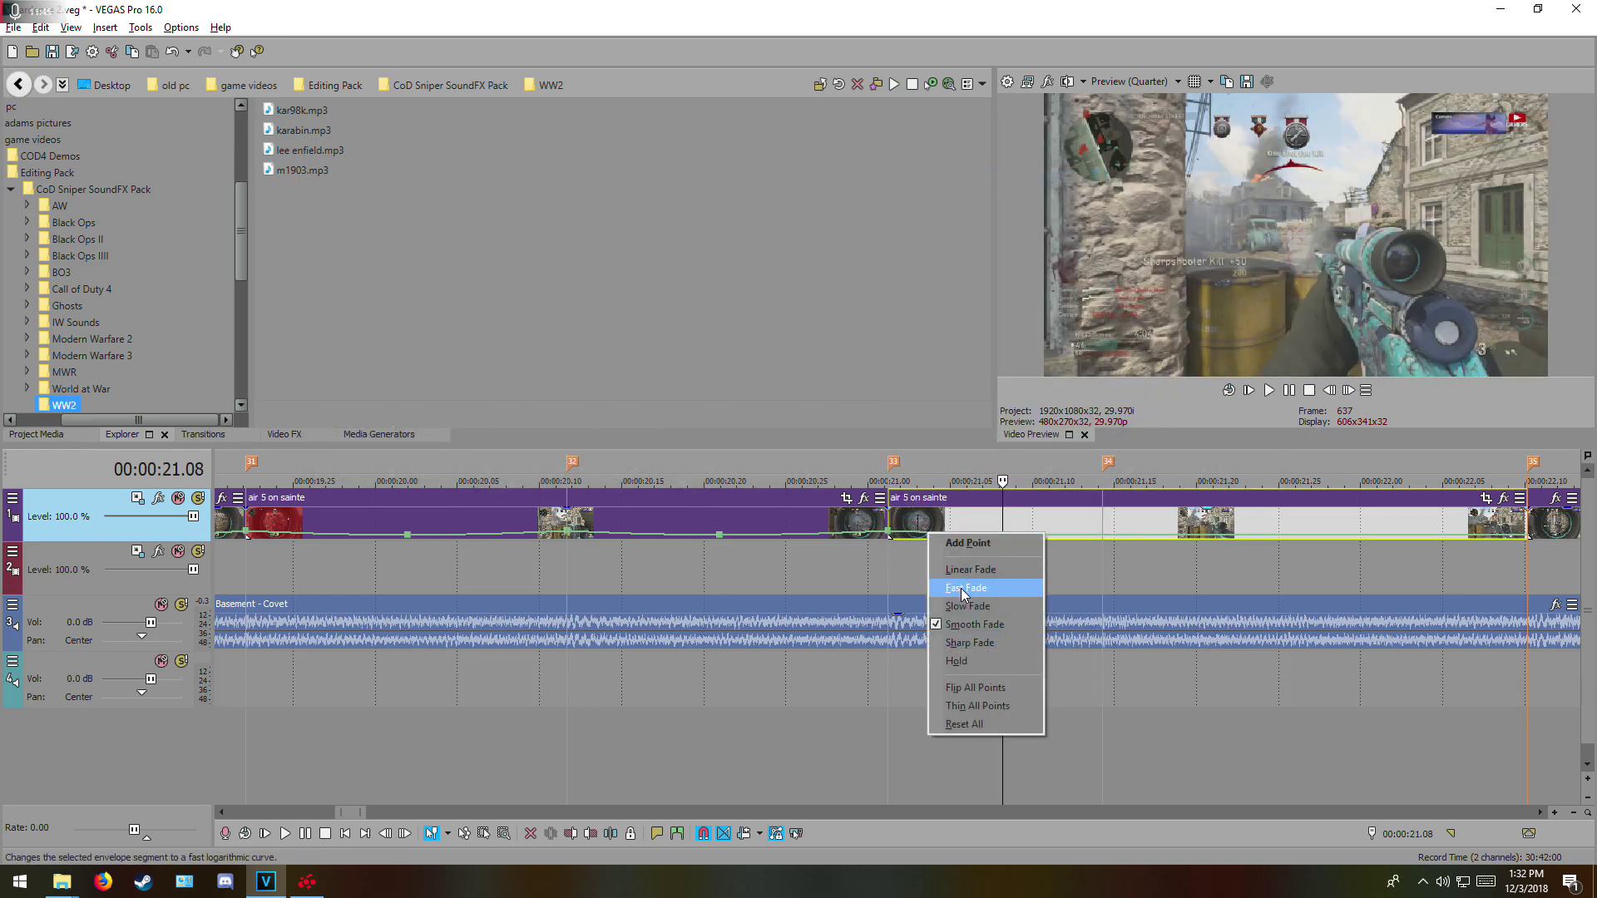
pyautogui.click(1018, 582)
# - Add a velocity point at 21.24 and another at marker 34 set to 200% forward velocity
pyautogui.click(964, 524)
pyautogui.hotkey('alt', 'Right')
pyautogui.hotkey('alt', 'Right')
pyautogui.hotkey('alt', 'Right')
pyautogui.hotkey('alt', 'Right')
pyautogui.hotkey('alt', 'Right')
pyautogui.hotkey('alt', 'Right')
pyautogui.hotkey('alt', 'Right')
pyautogui.hotkey('alt', 'Right')
pyautogui.hotkey('alt', 'Right')
pyautogui.hotkey('alt', 'Right')
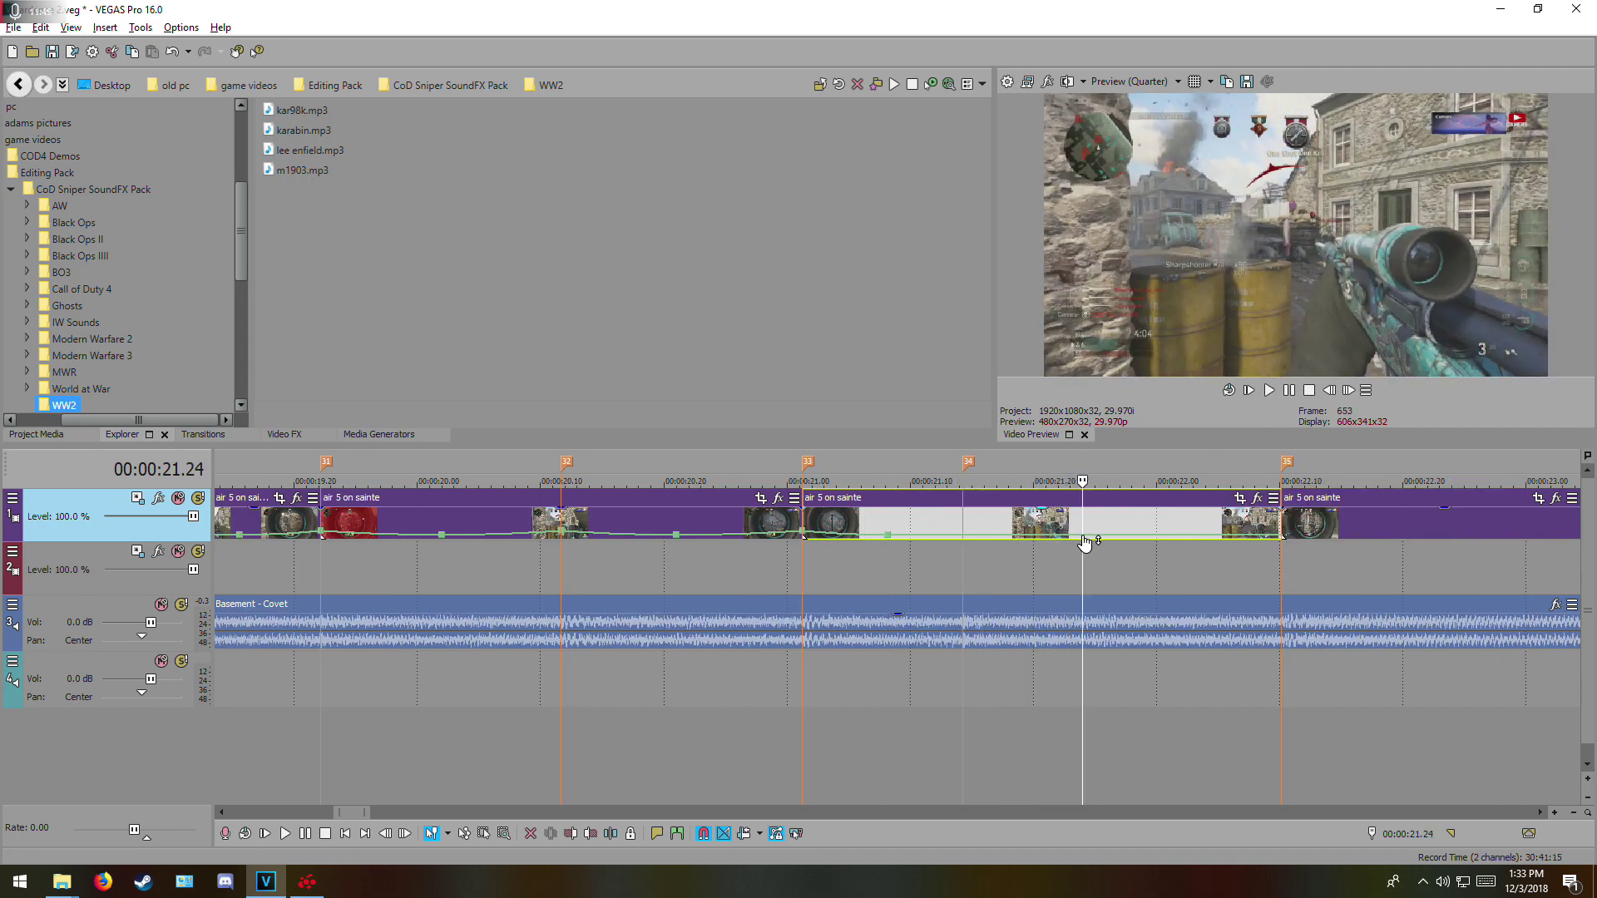
pyautogui.doubleClick(964, 537)
pyautogui.rightClick(963, 536)
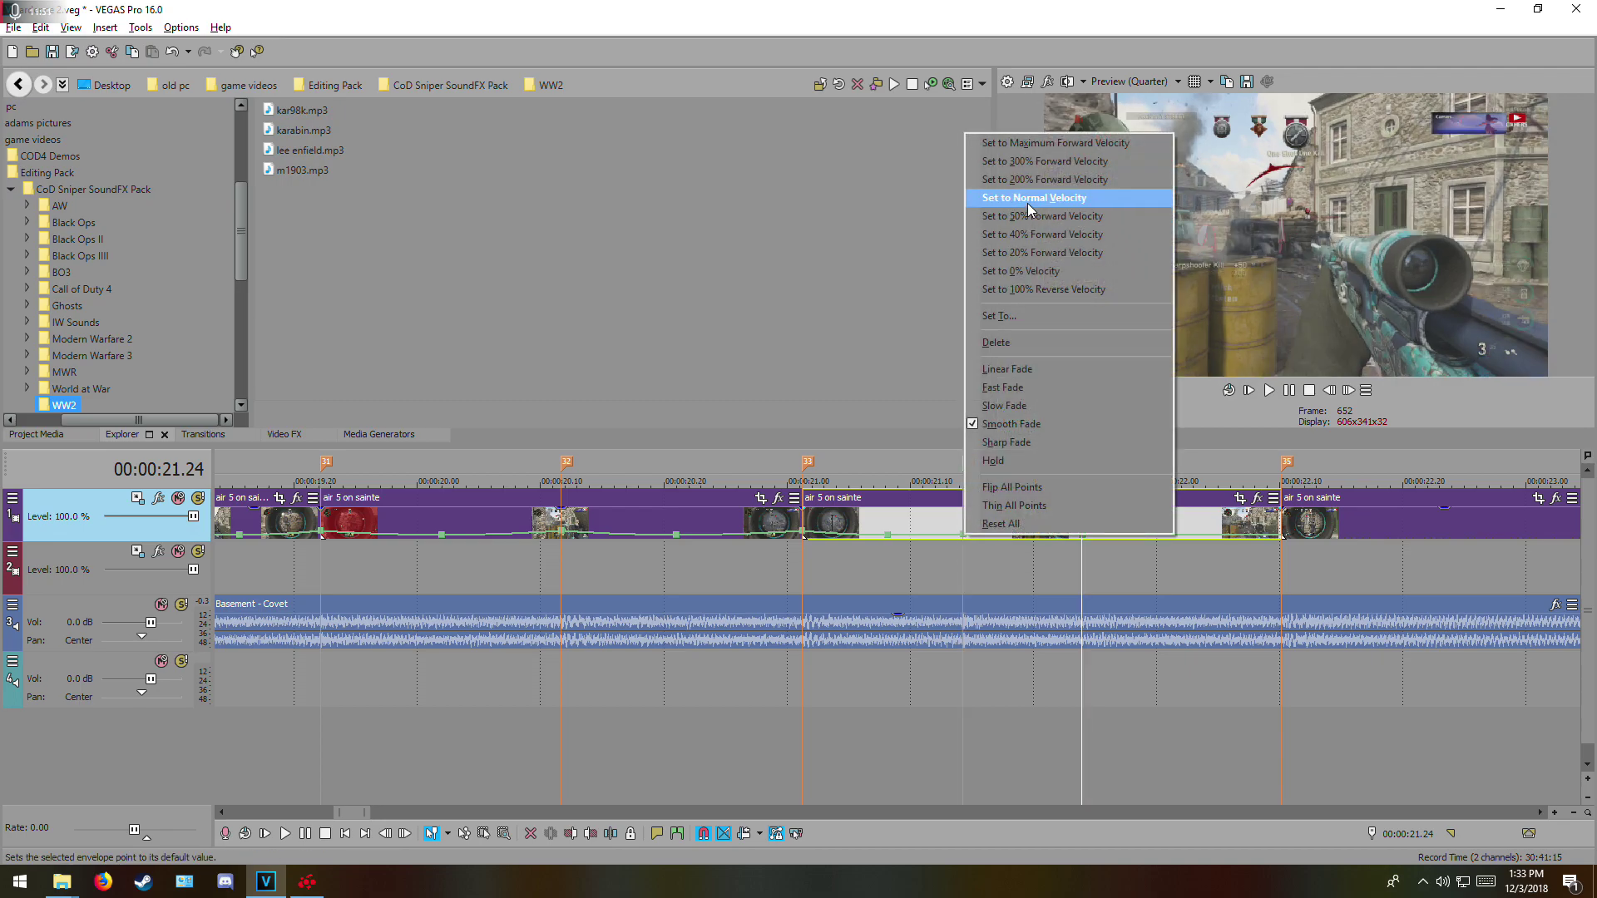
pyautogui.click(1024, 180)
# - Apply a slow fade before and a fast fade after the velocity point at marker 34, and play that spot
pyautogui.rightClick(924, 541)
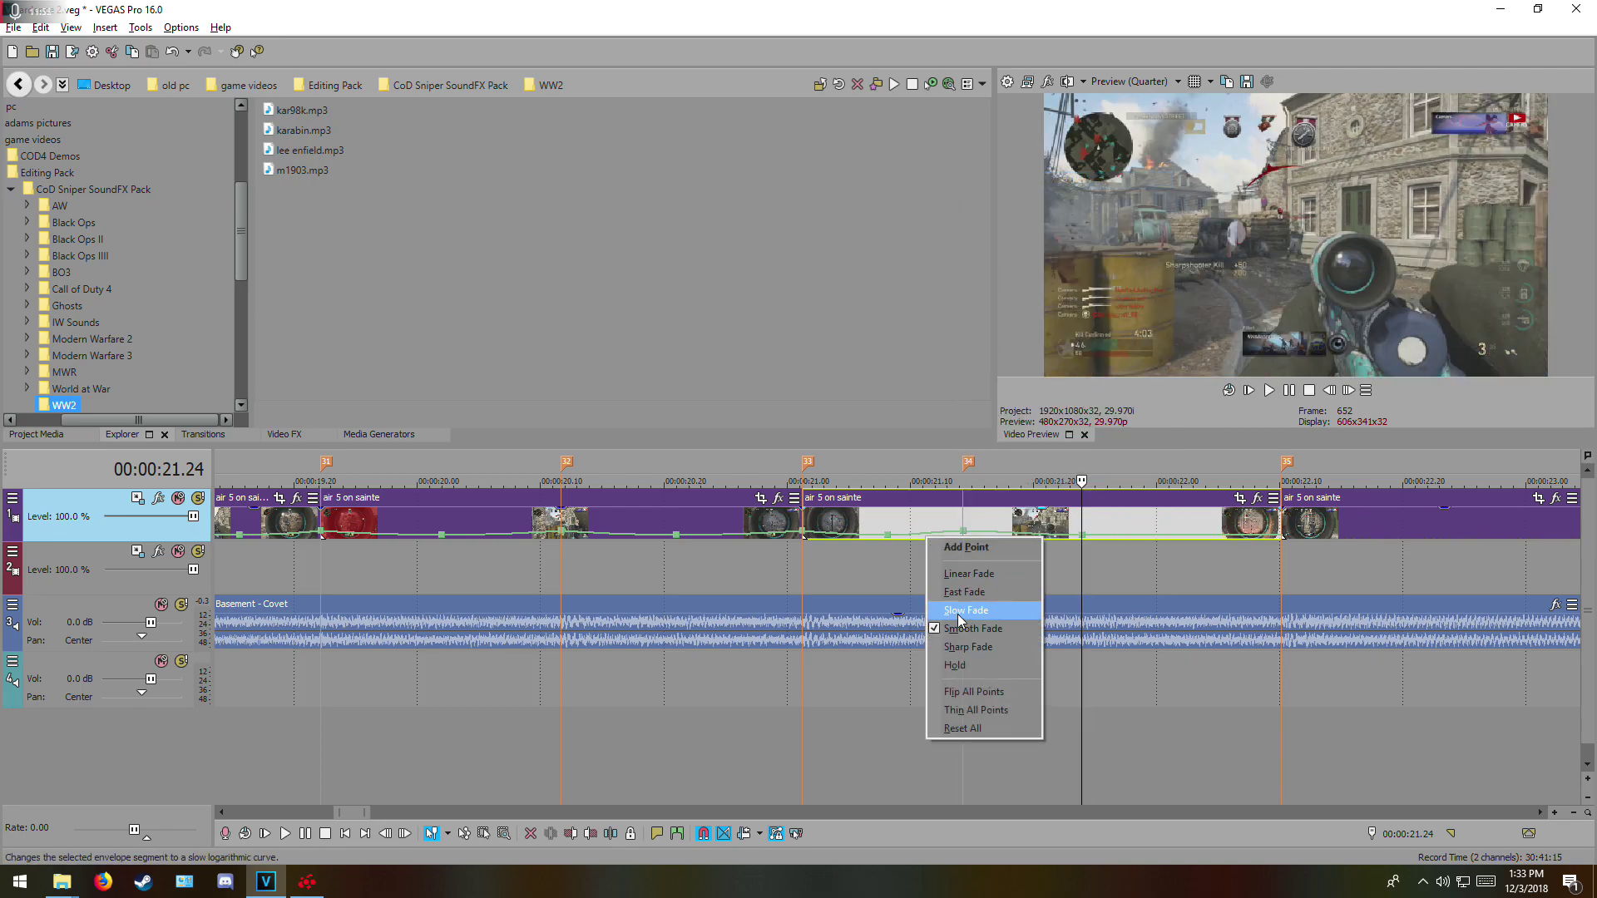
pyautogui.click(956, 606)
pyautogui.rightClick(999, 543)
pyautogui.click(1033, 598)
pyautogui.click(962, 520)
pyautogui.press('space')
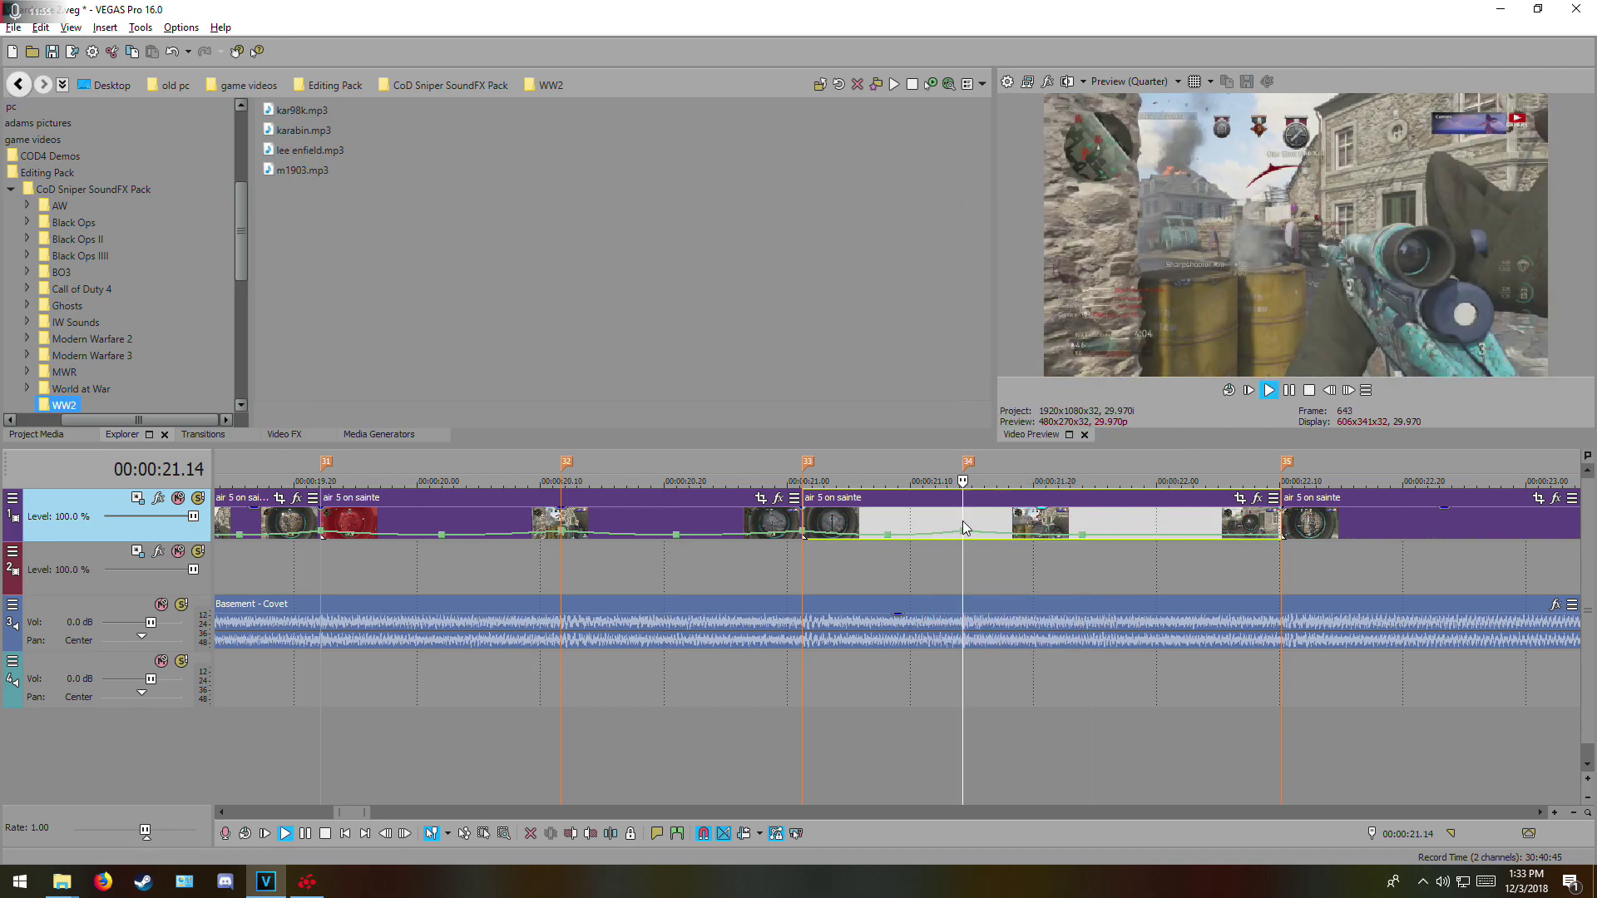
pyautogui.press('space')
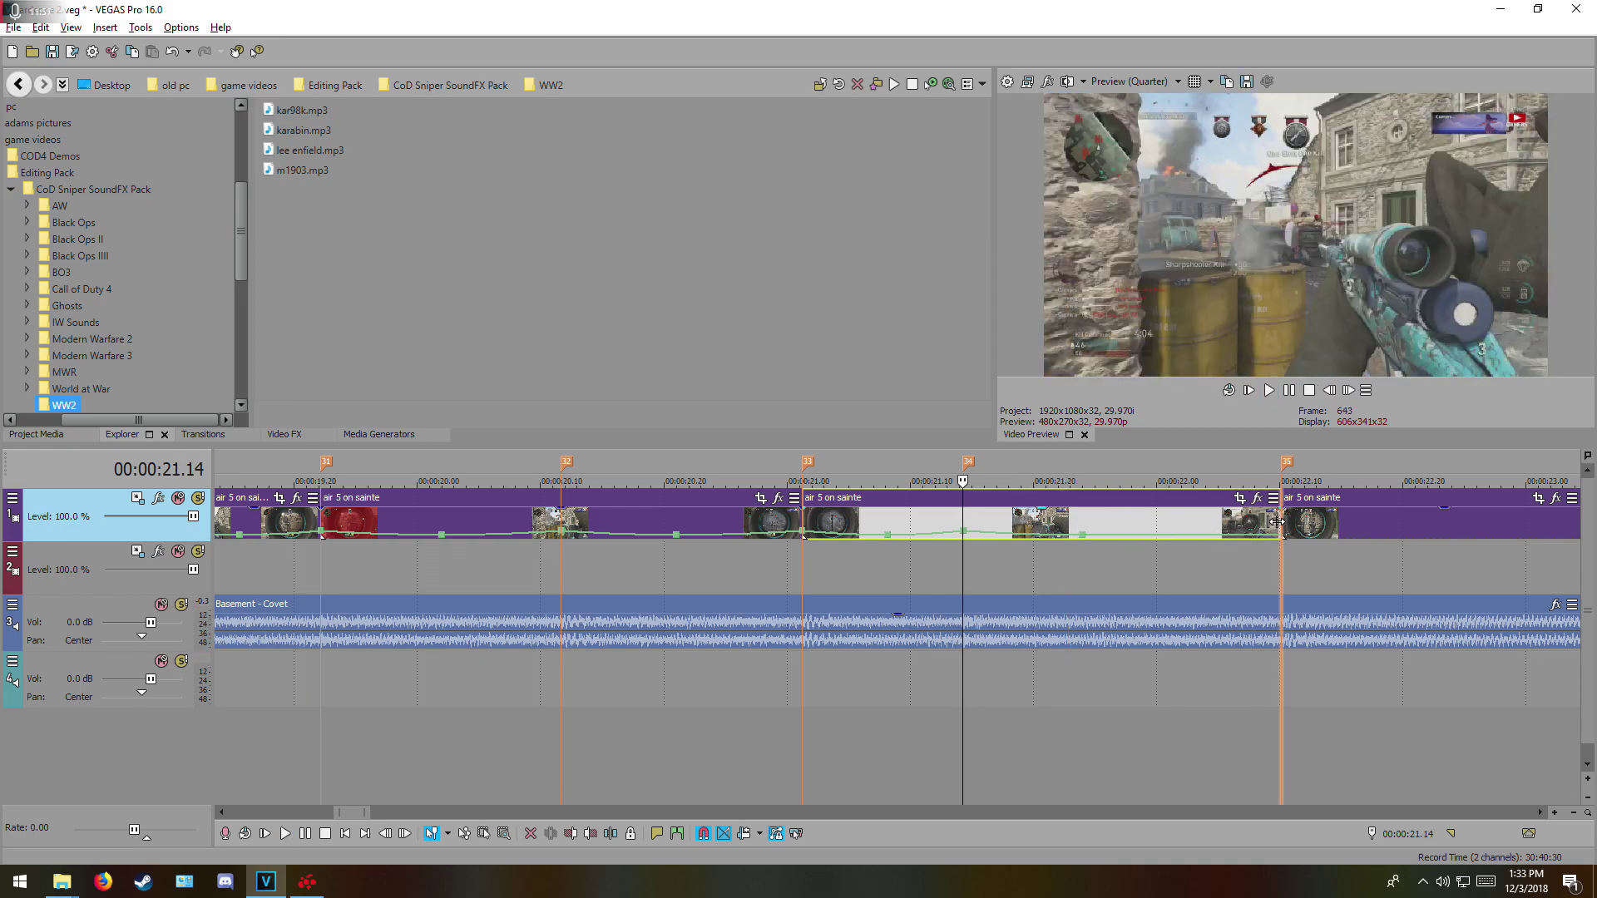
# - Add a velocity point at 22.00 and ramp from it with a slow fade to 200% forward velocity at the segment's end at marker 35
pyautogui.click(1275, 522)
pyautogui.press('Left')
pyautogui.press('Left')
pyautogui.press('Left')
pyautogui.press('Left')
pyautogui.press('Left')
pyautogui.press('Left')
pyautogui.press('Left')
pyautogui.press('Left')
pyautogui.press('Left')
pyautogui.press('Left')
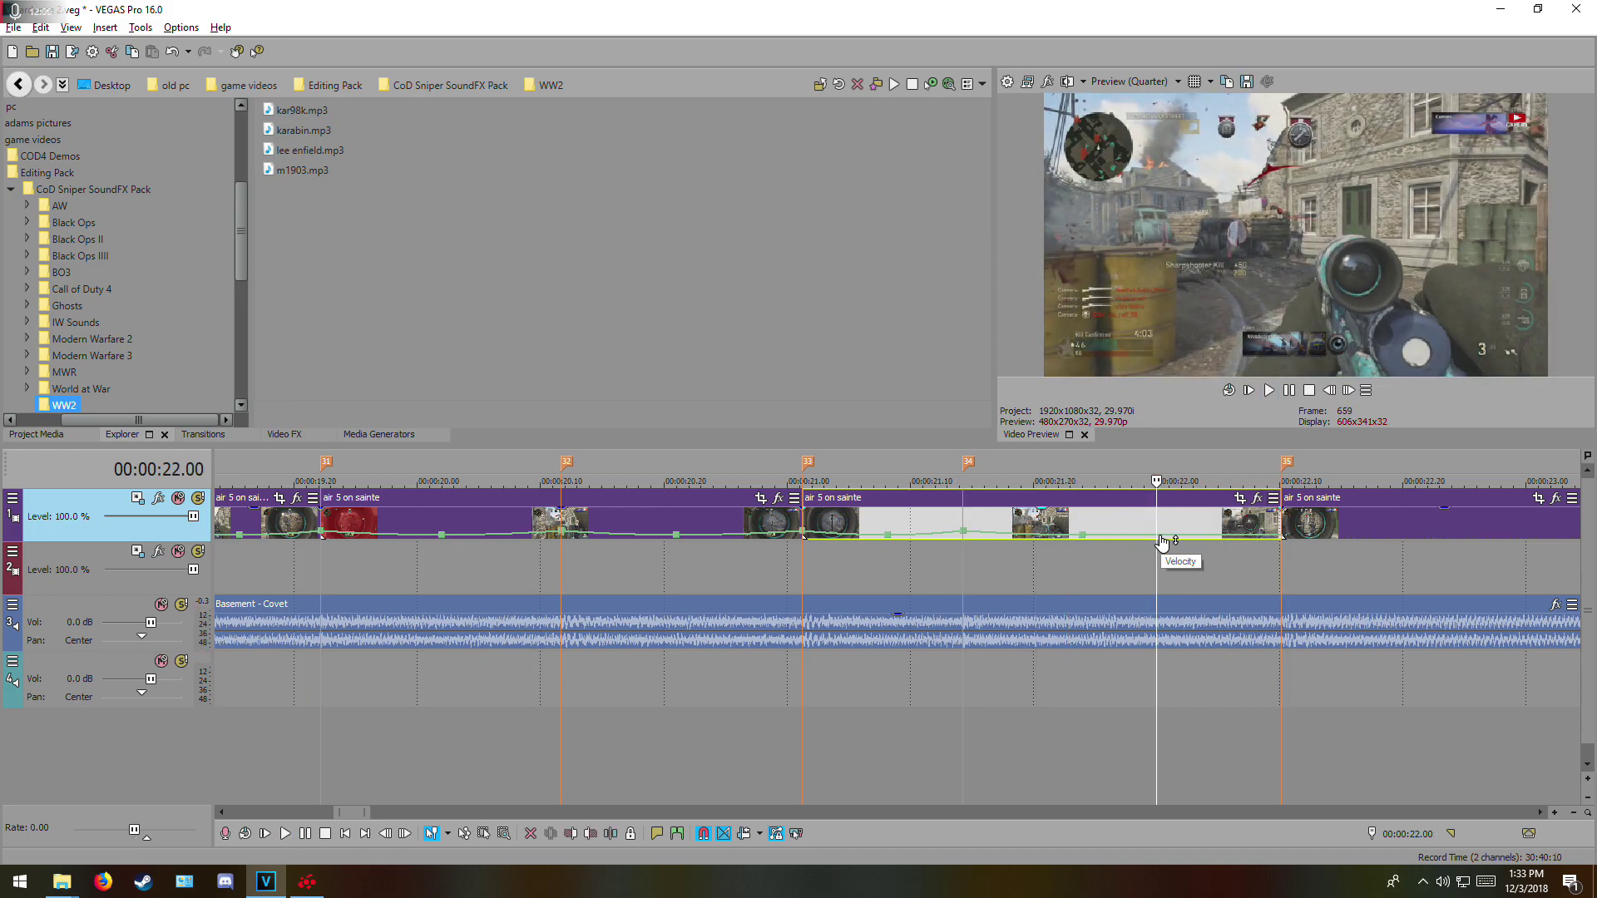
pyautogui.click(1279, 527)
pyautogui.rightClick(1279, 529)
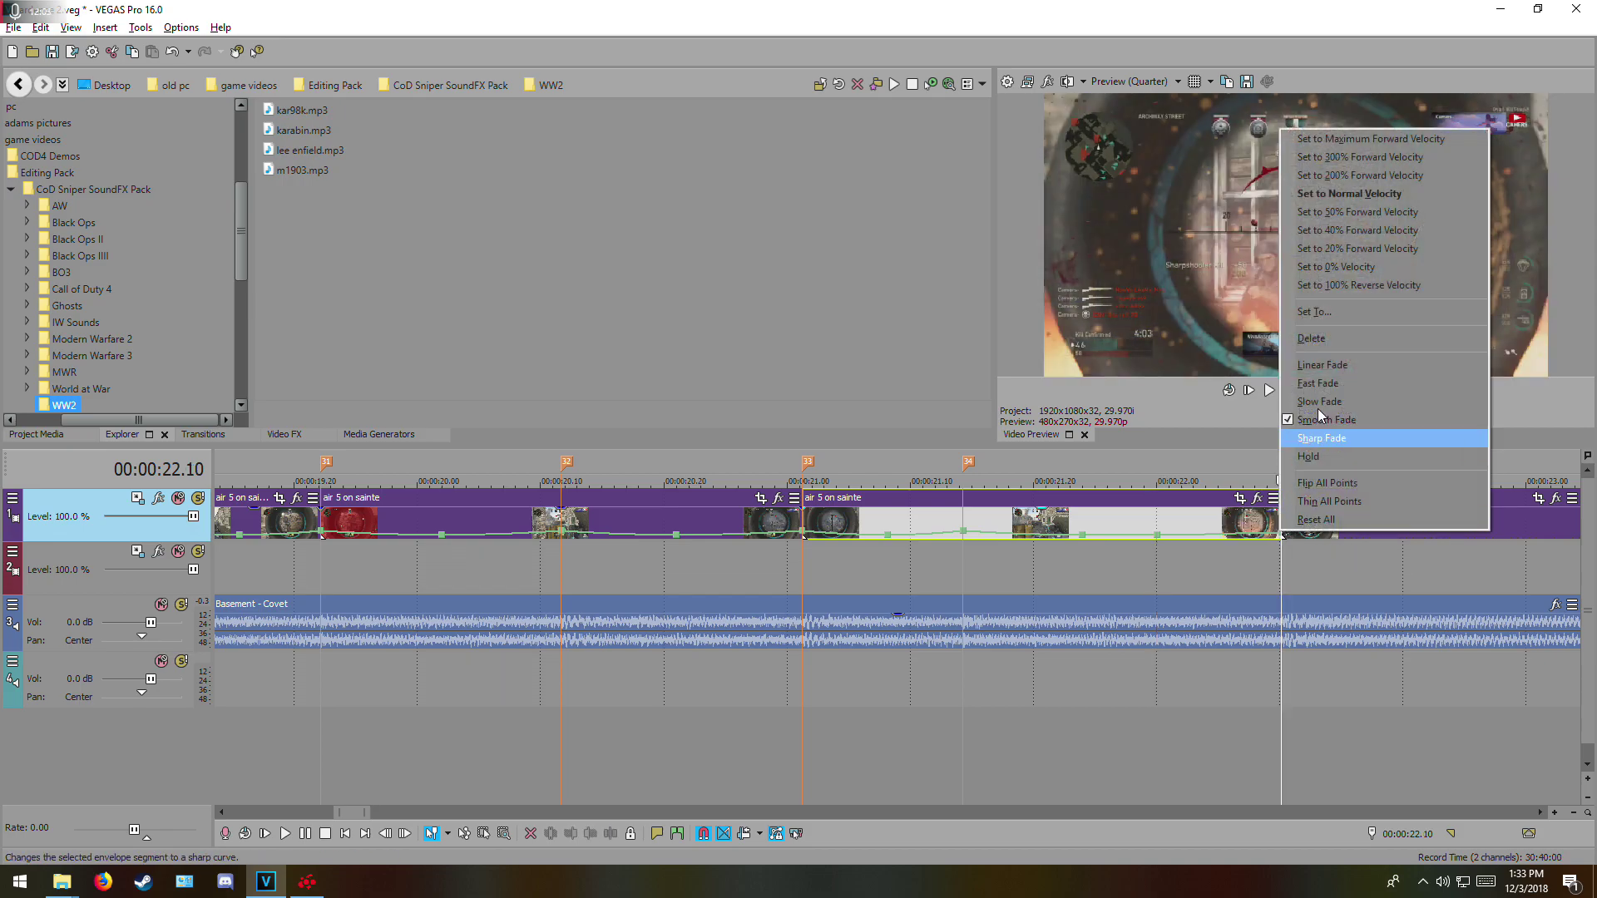
pyautogui.click(1357, 177)
pyautogui.rightClick(1226, 534)
pyautogui.click(1285, 612)
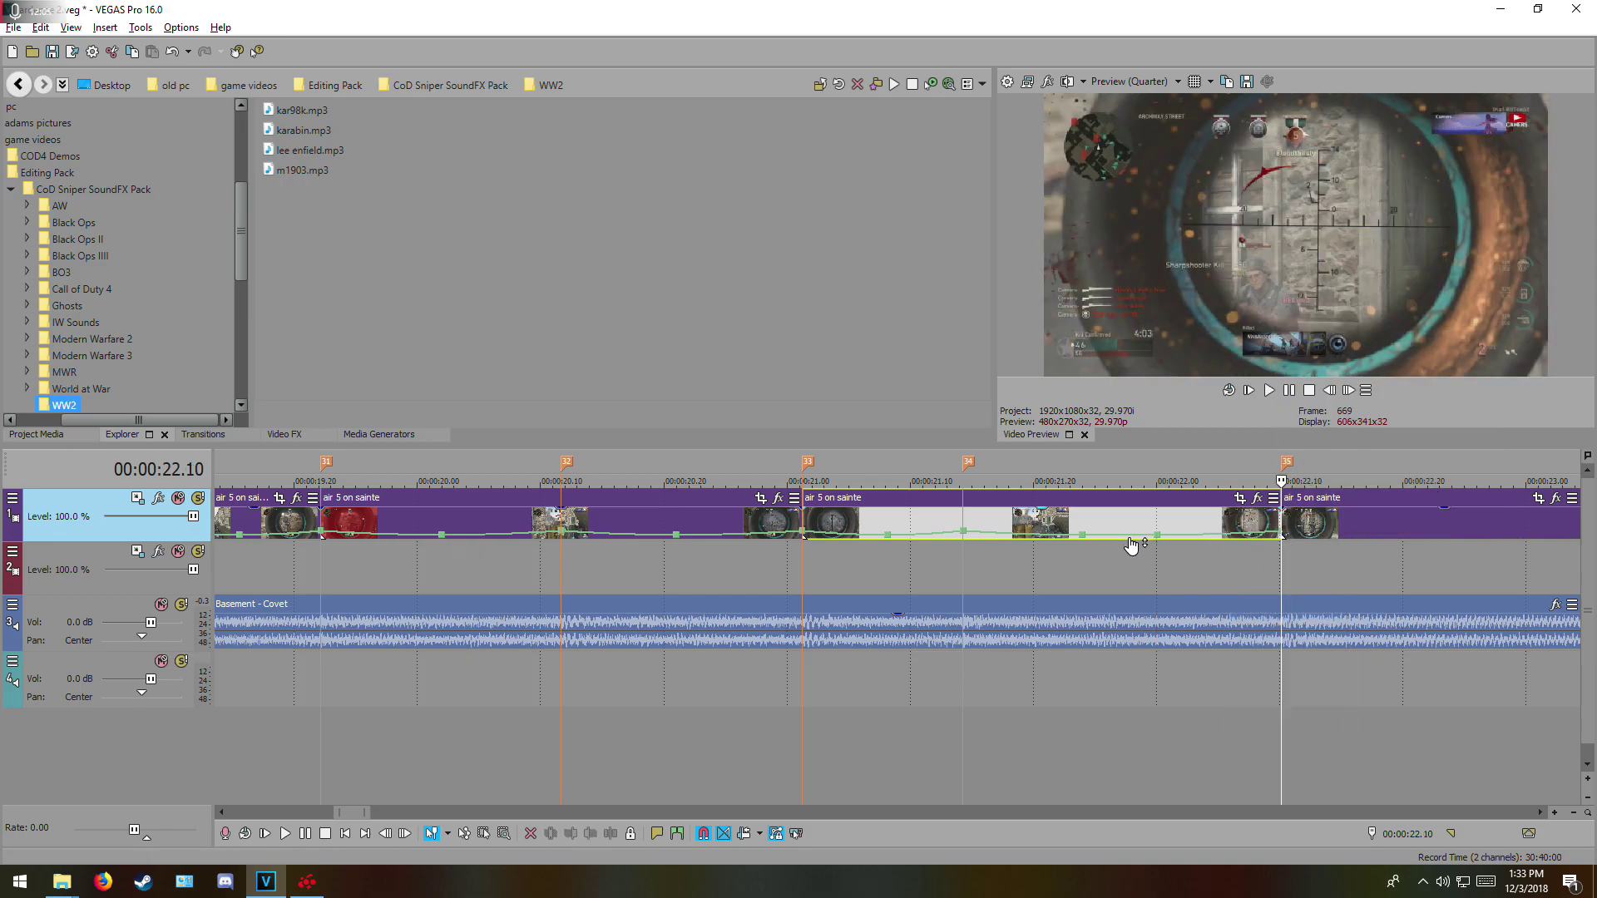
# - Adjust the slow envelope section after marker 34 to 39% and set the slow velocity point before marker 34 to 40% forward
pyautogui.moveTo(1131, 545); pyautogui.dragTo(1133, 542)
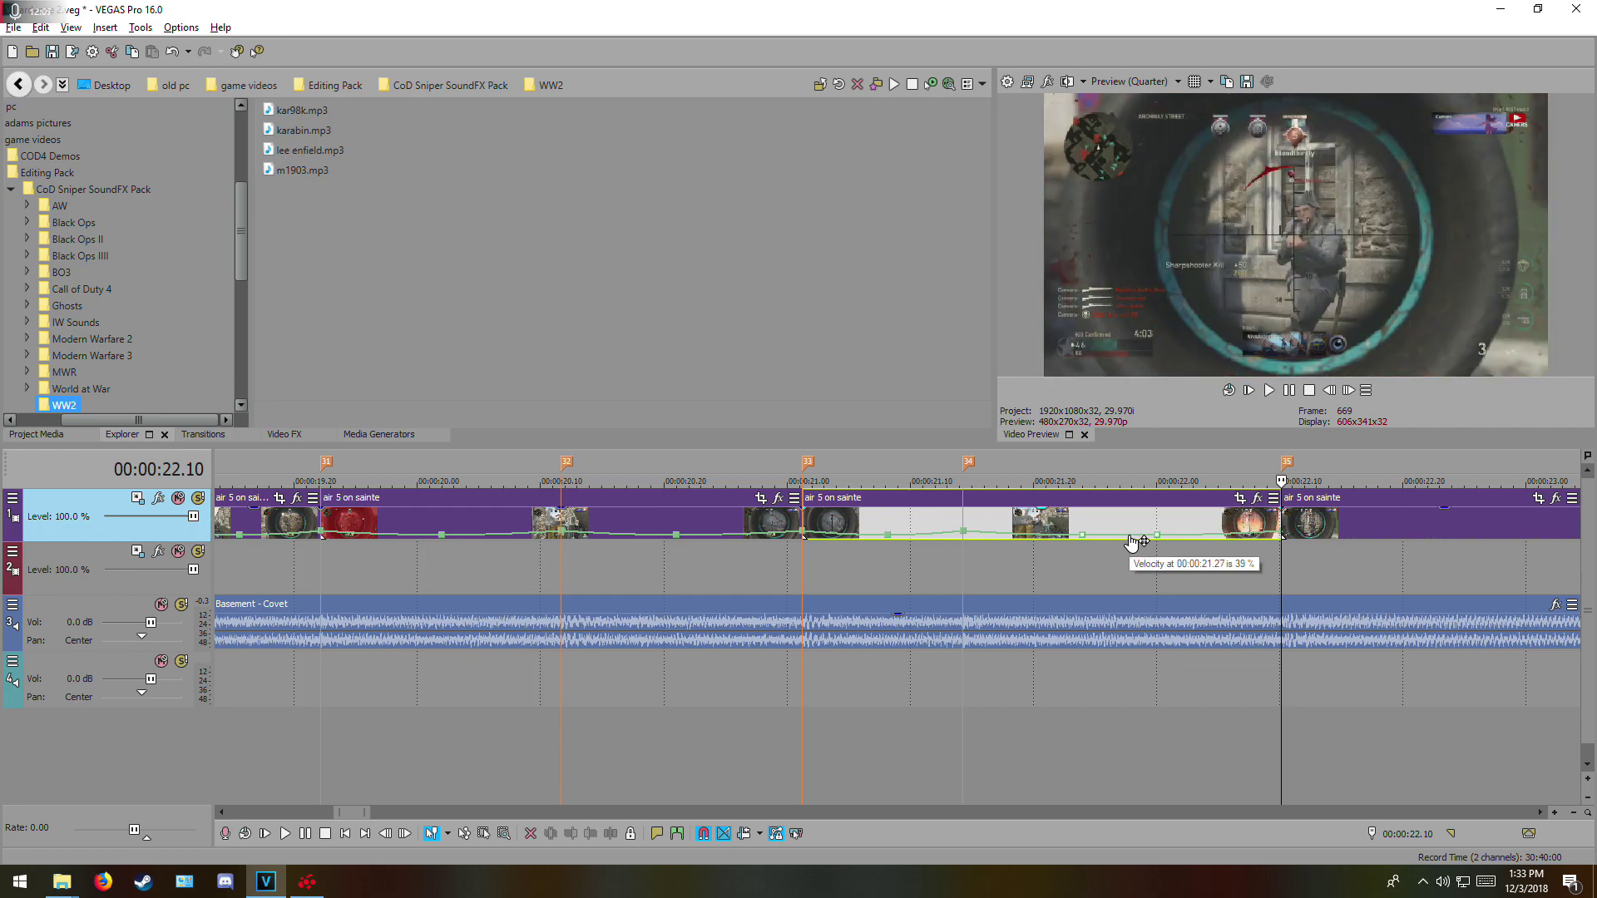
pyautogui.rightClick(890, 537)
pyautogui.click(948, 233)
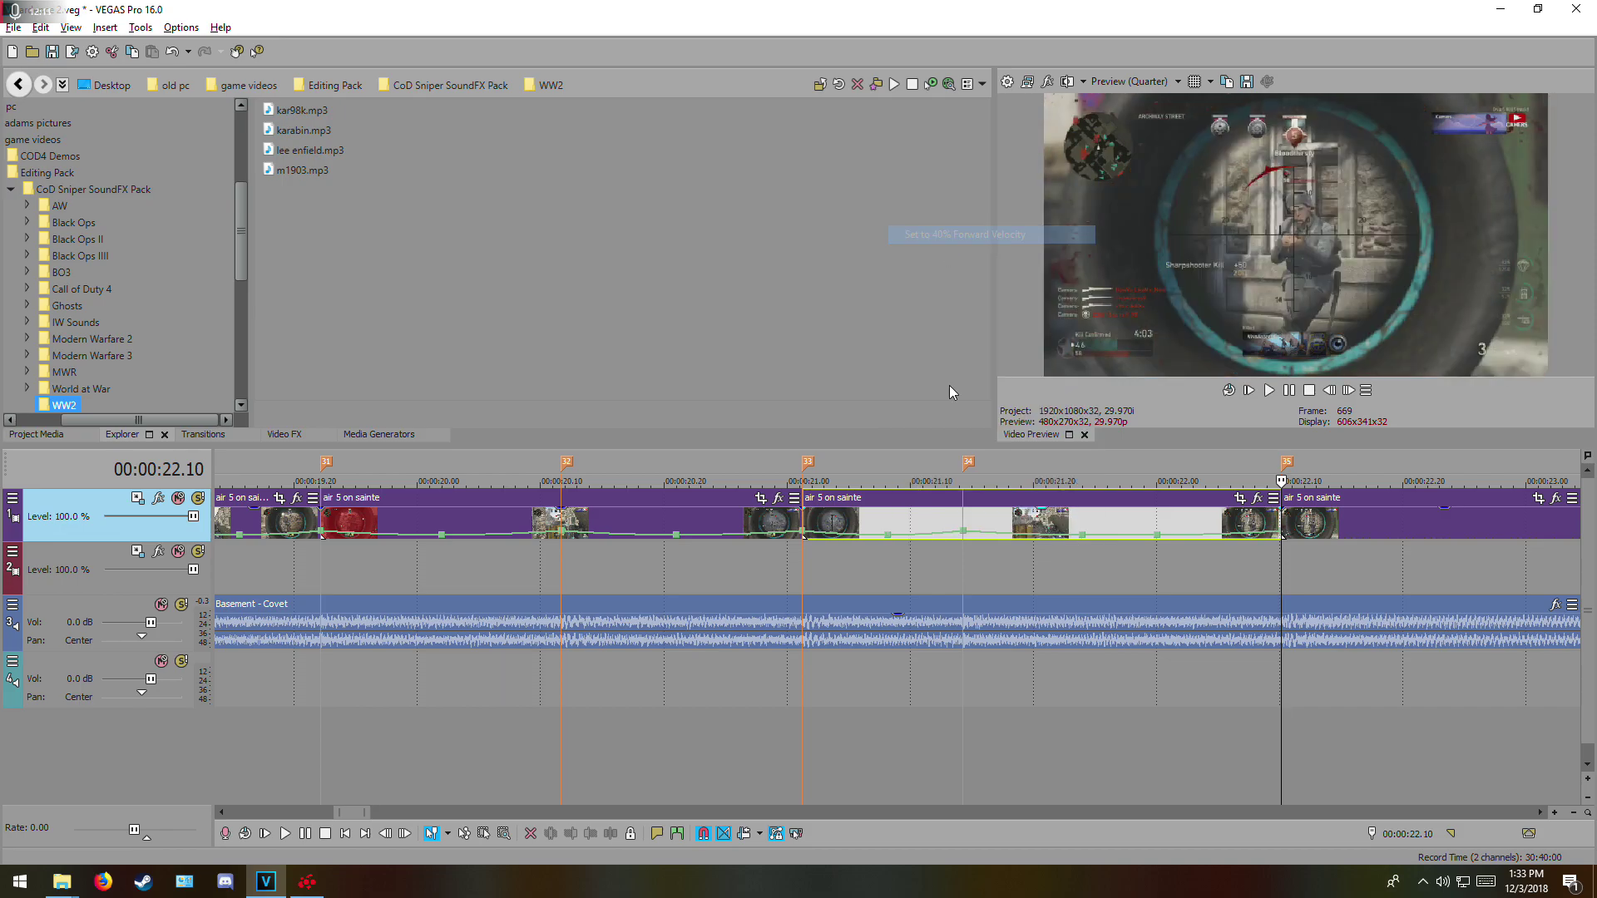
# - Play the segment between markers 33 and 35 to check its speed ramps
pyautogui.click(794, 517)
pyautogui.press('space')
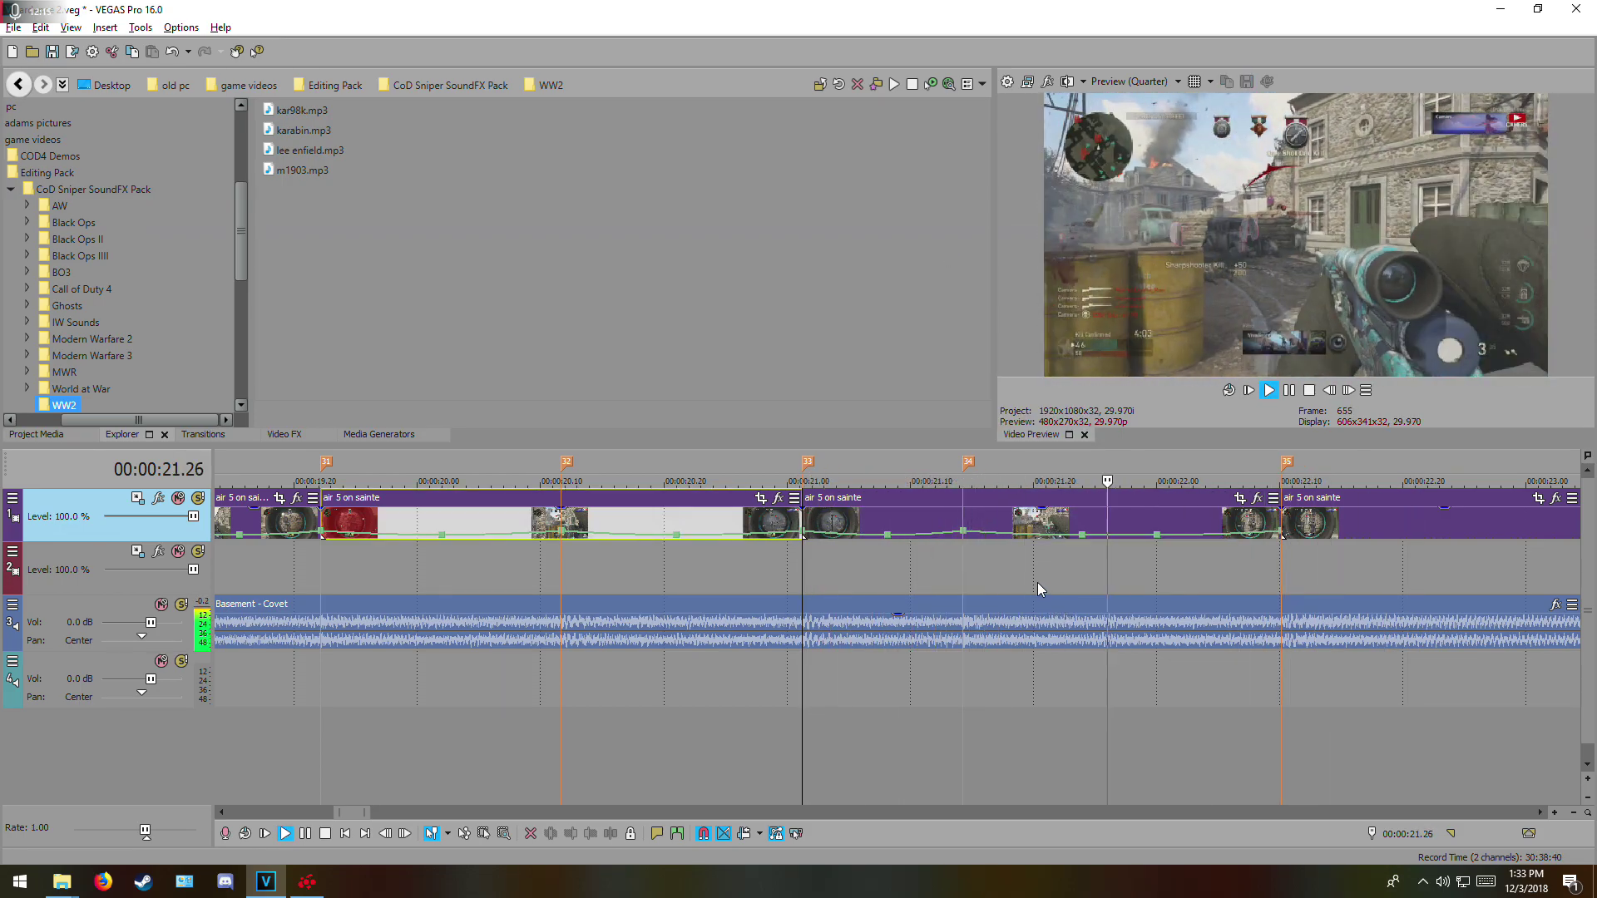
pyautogui.press('space')
# - Insert a velocity envelope on the segment starting at marker 35 and set a point at 22.20 to 50% forward velocity
pyautogui.rightClick(1290, 525)
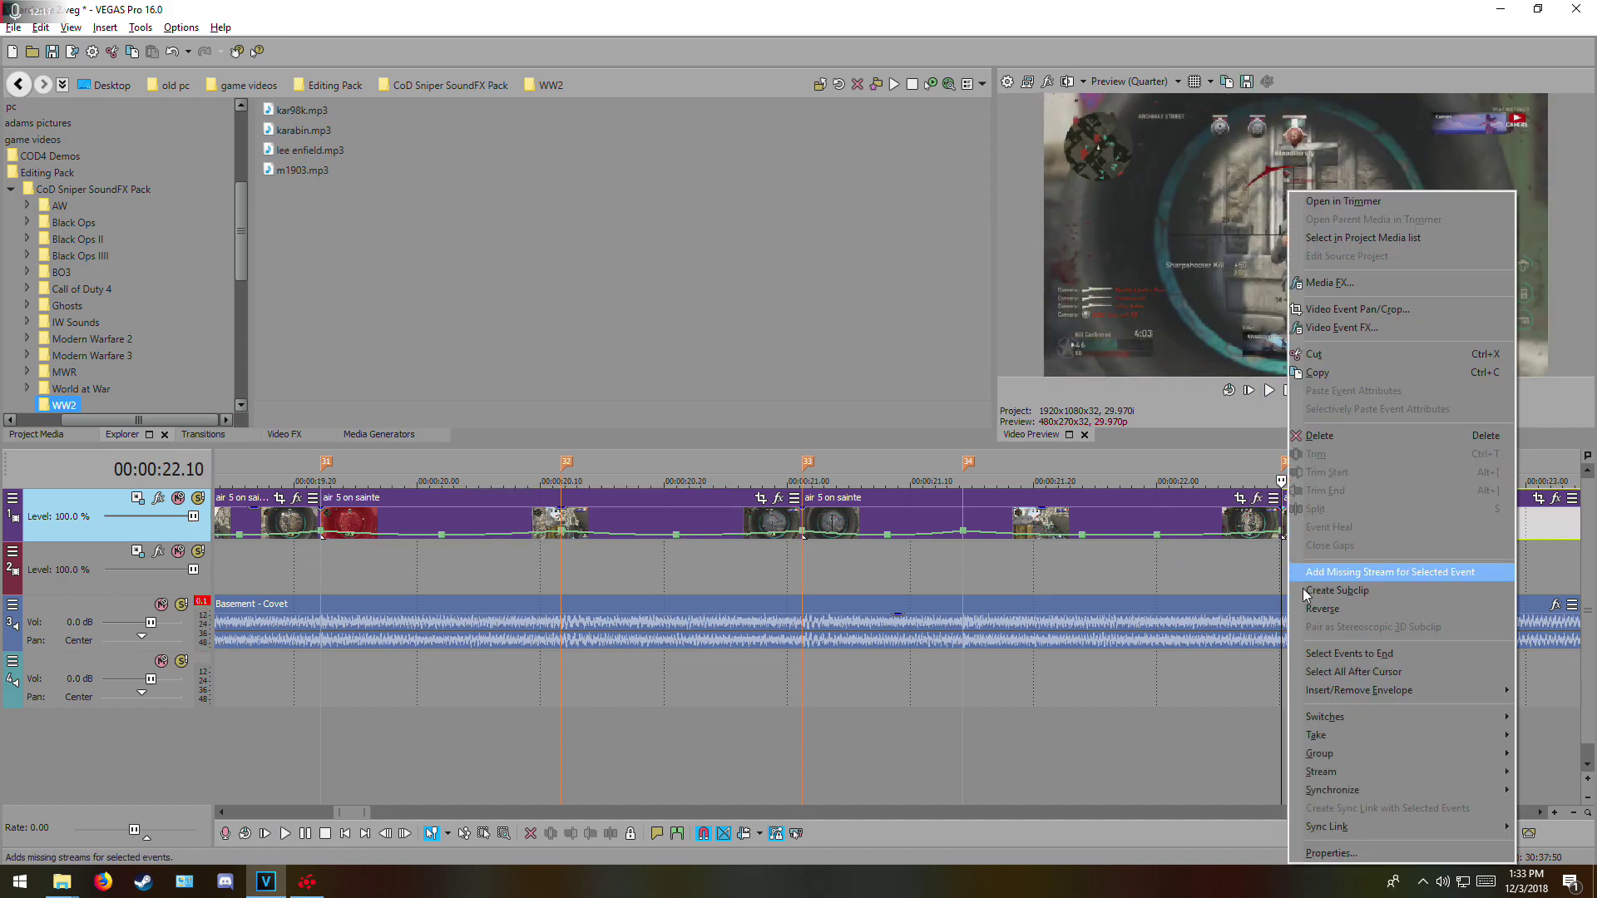
pyautogui.moveTo(1372, 690)
pyautogui.click(1254, 691)
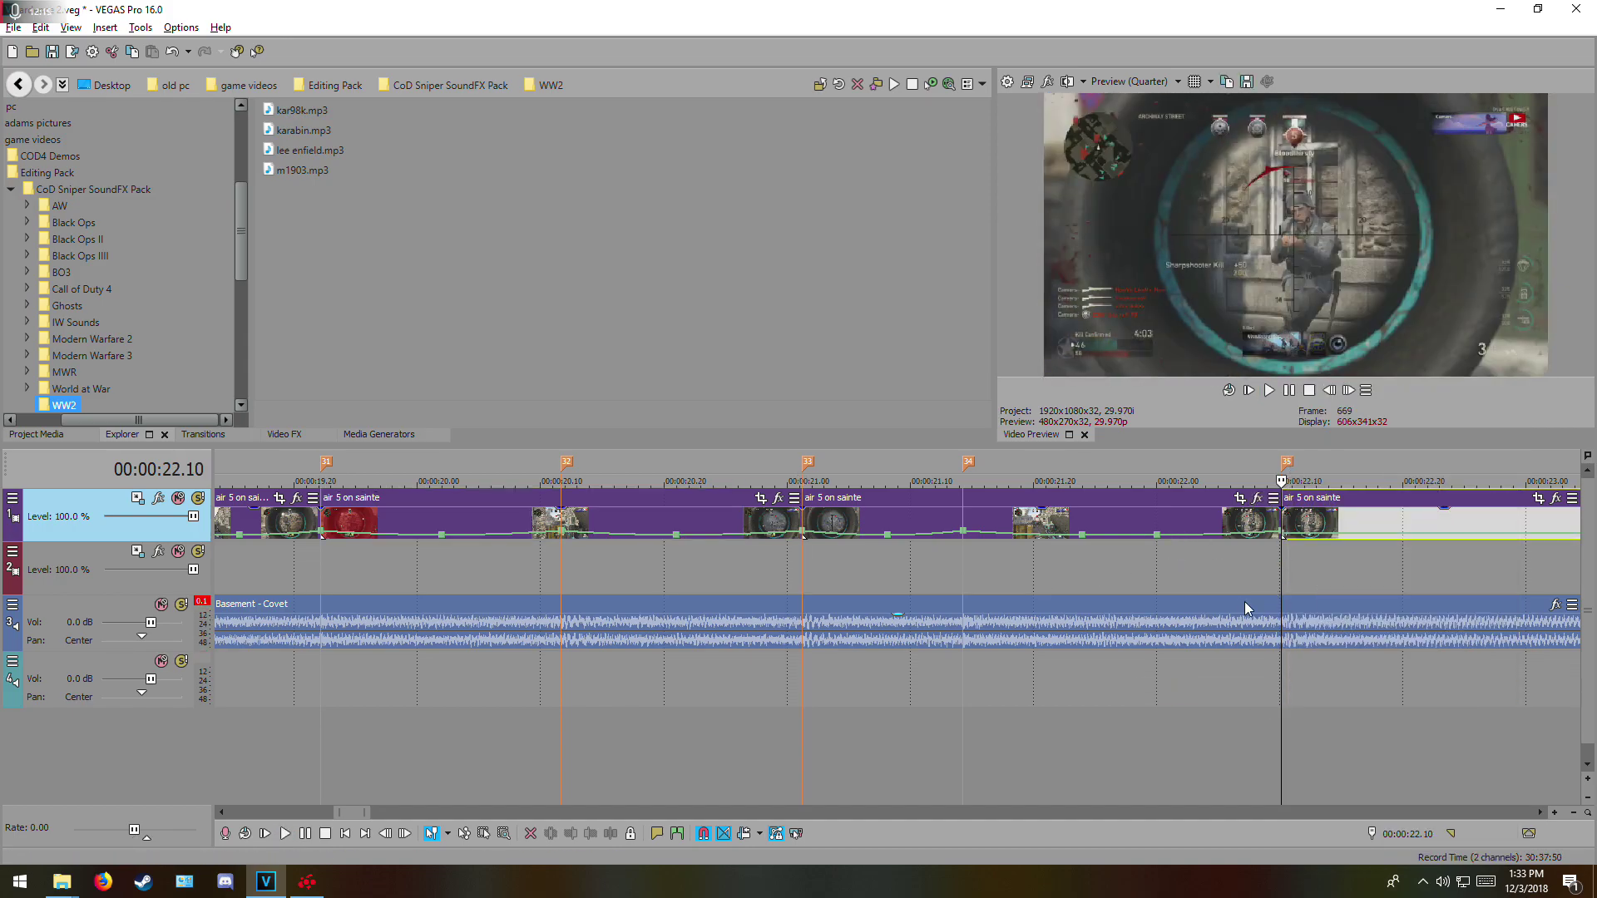
pyautogui.press('space')
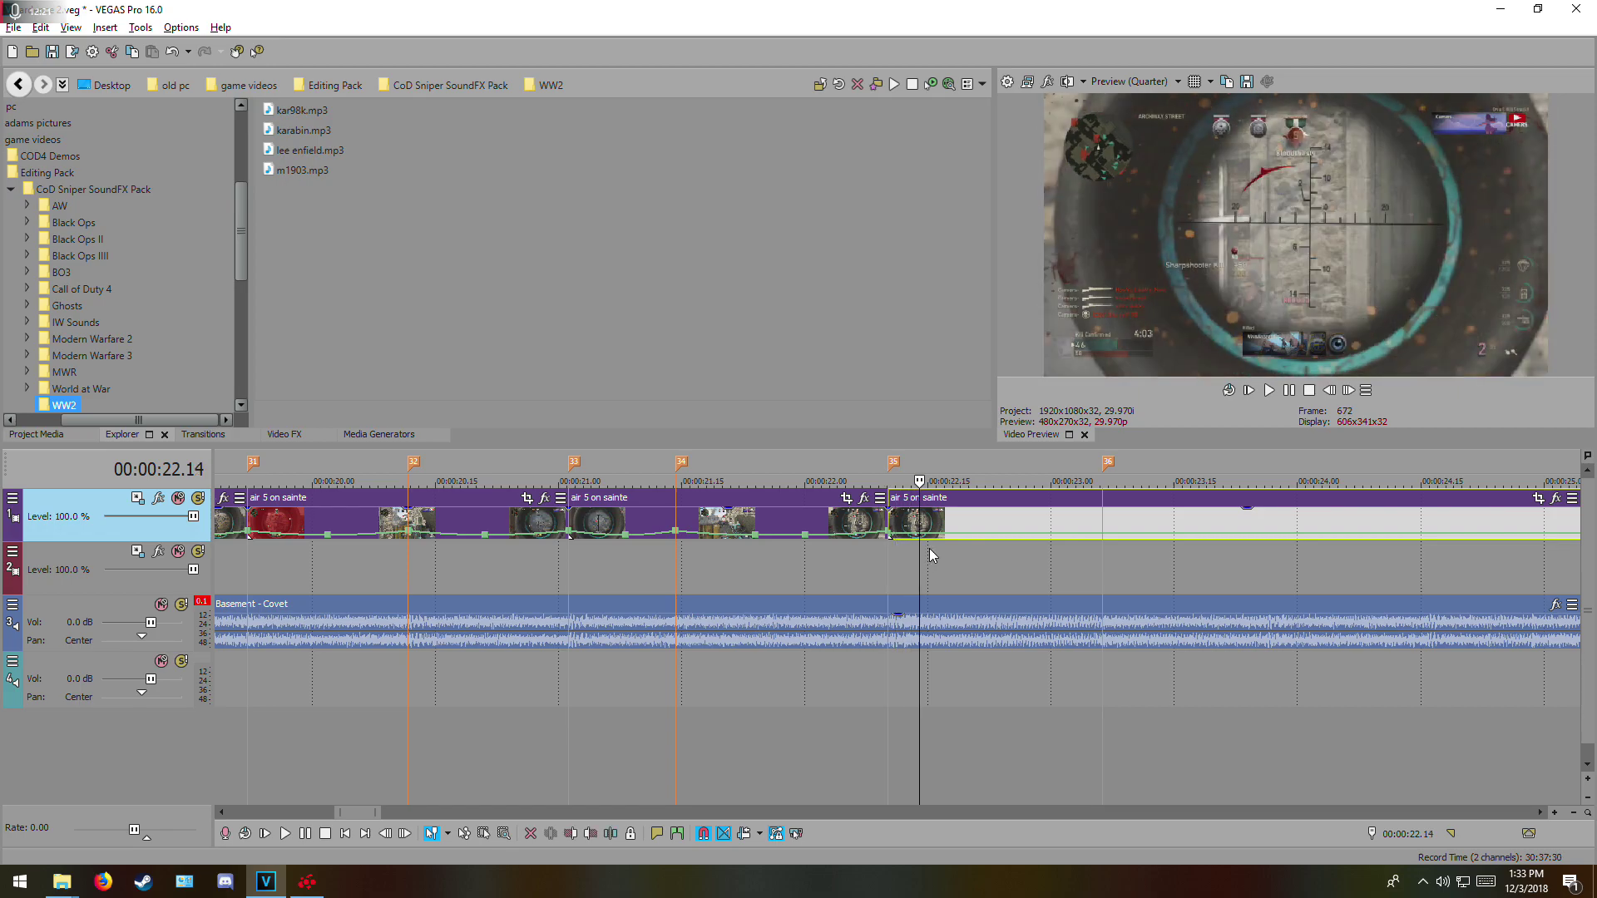
pyautogui.rightClick(970, 542)
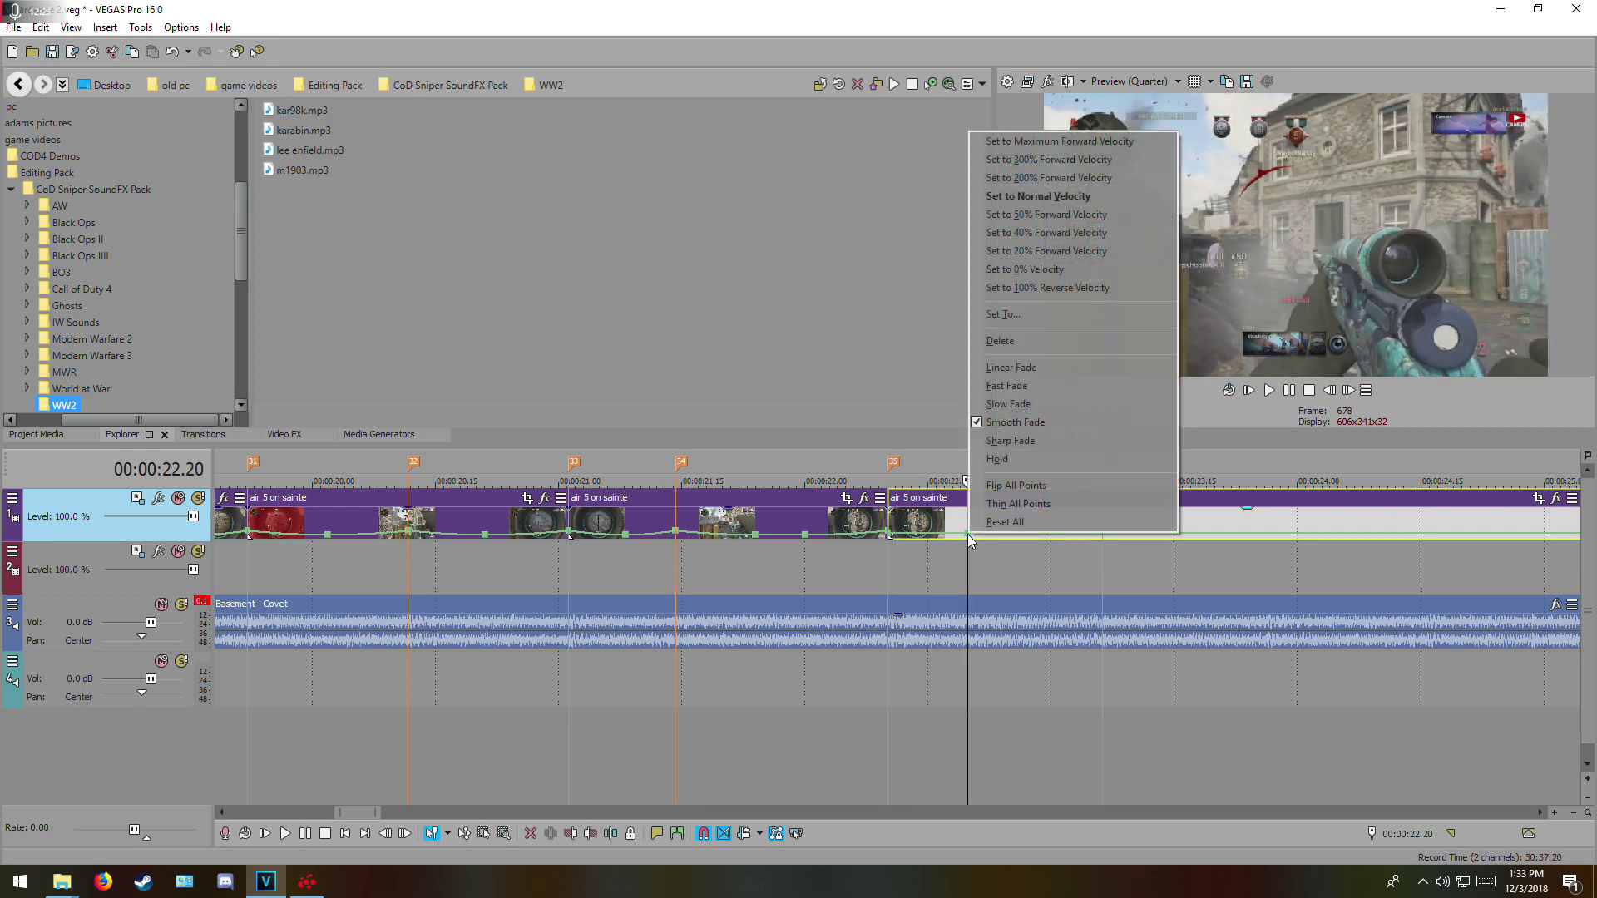
pyautogui.click(1040, 213)
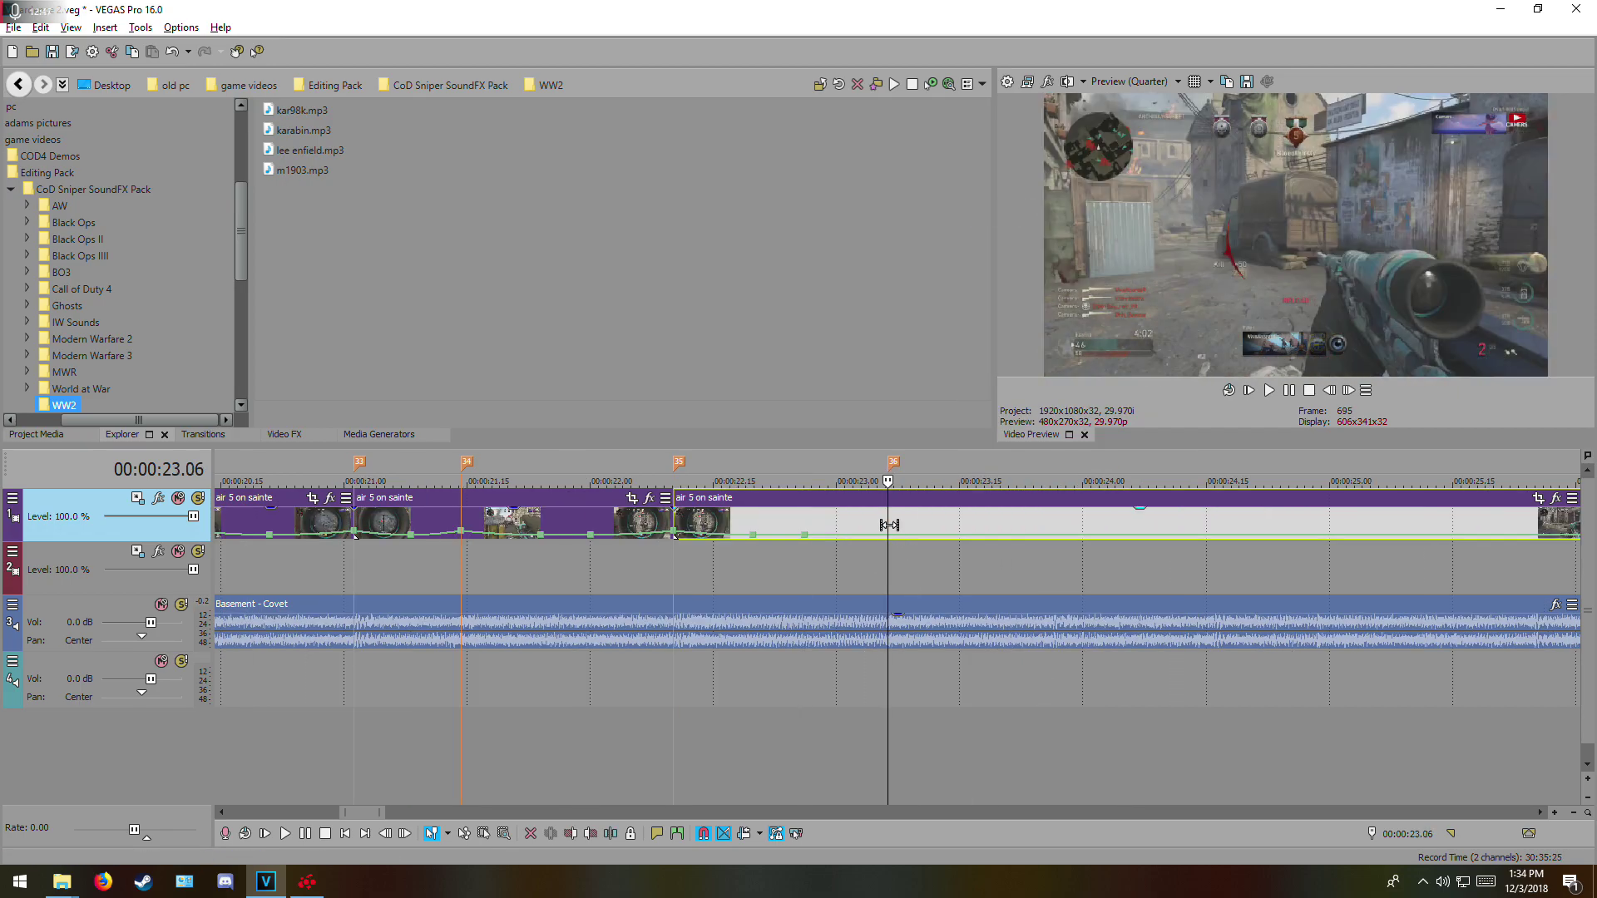
# - Add a velocity point at 23.16 and make marker 36 a 200% forward peak, with a slow fade before and a fast fade after
pyautogui.doubleClick(970, 536)
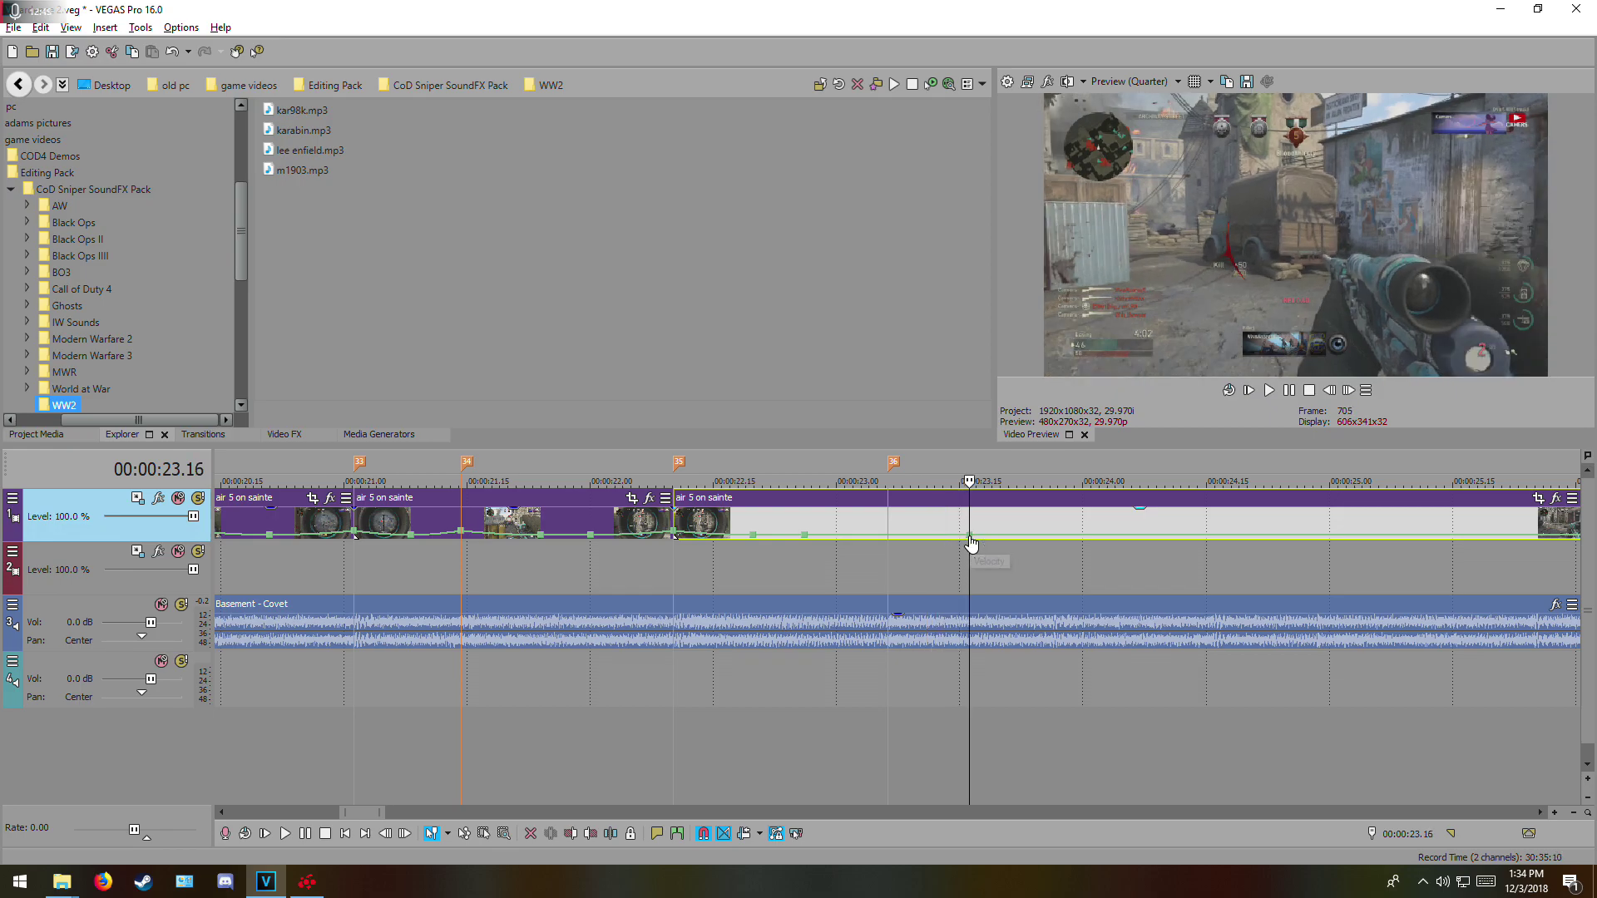
pyautogui.rightClick(895, 541)
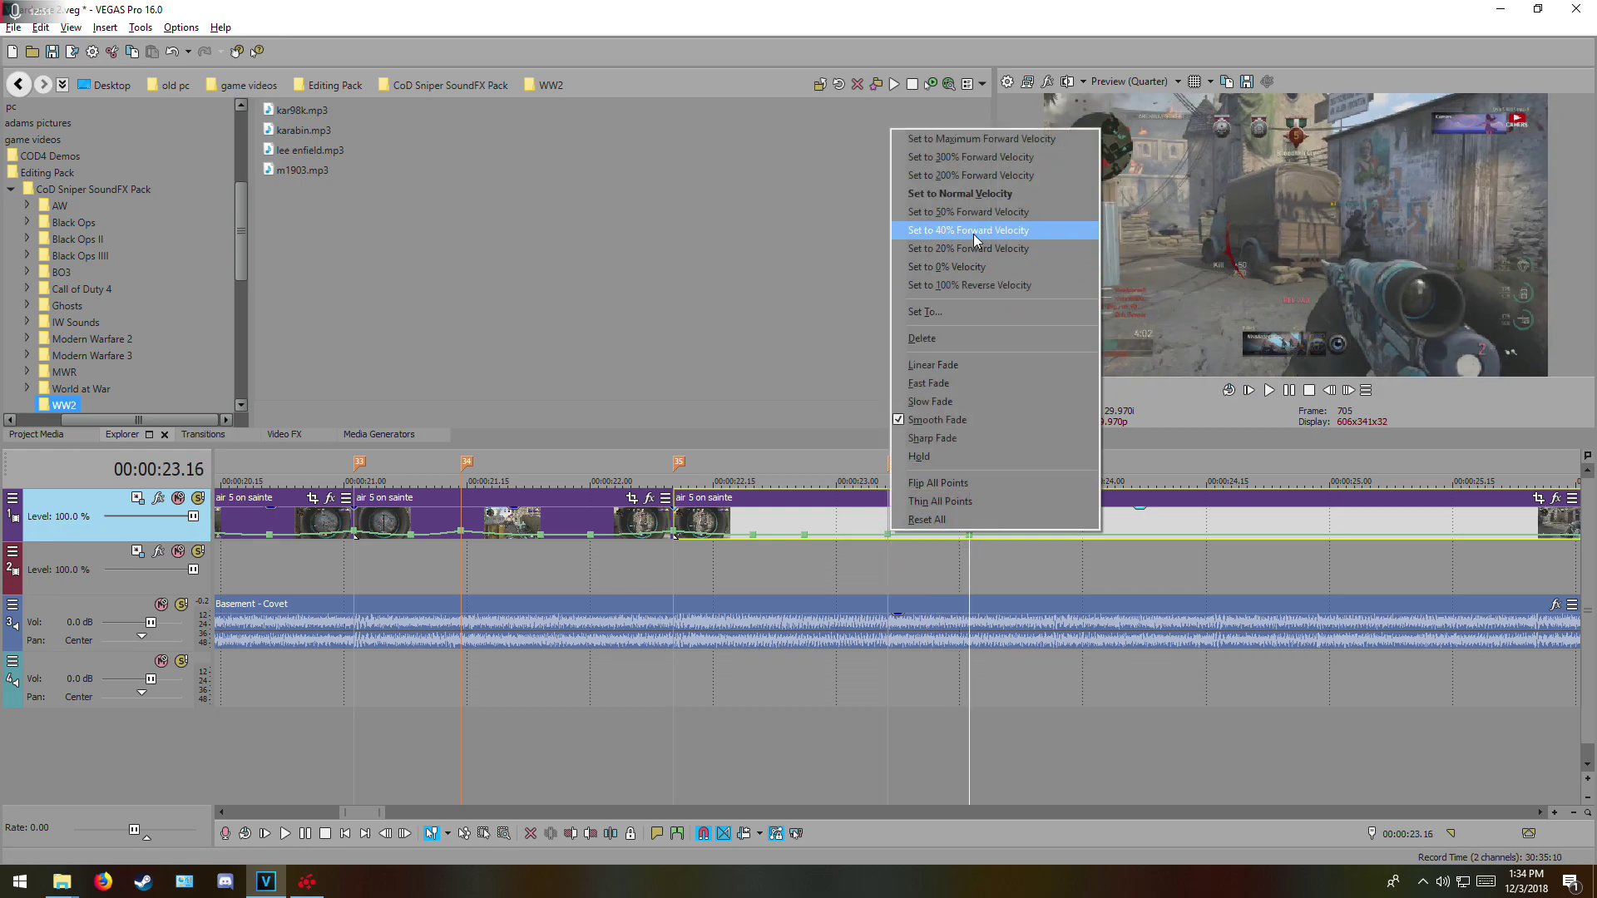
pyautogui.click(957, 175)
pyautogui.rightClick(859, 534)
pyautogui.click(902, 624)
pyautogui.rightClick(863, 540)
pyautogui.click(898, 607)
pyautogui.rightClick(923, 529)
pyautogui.click(940, 588)
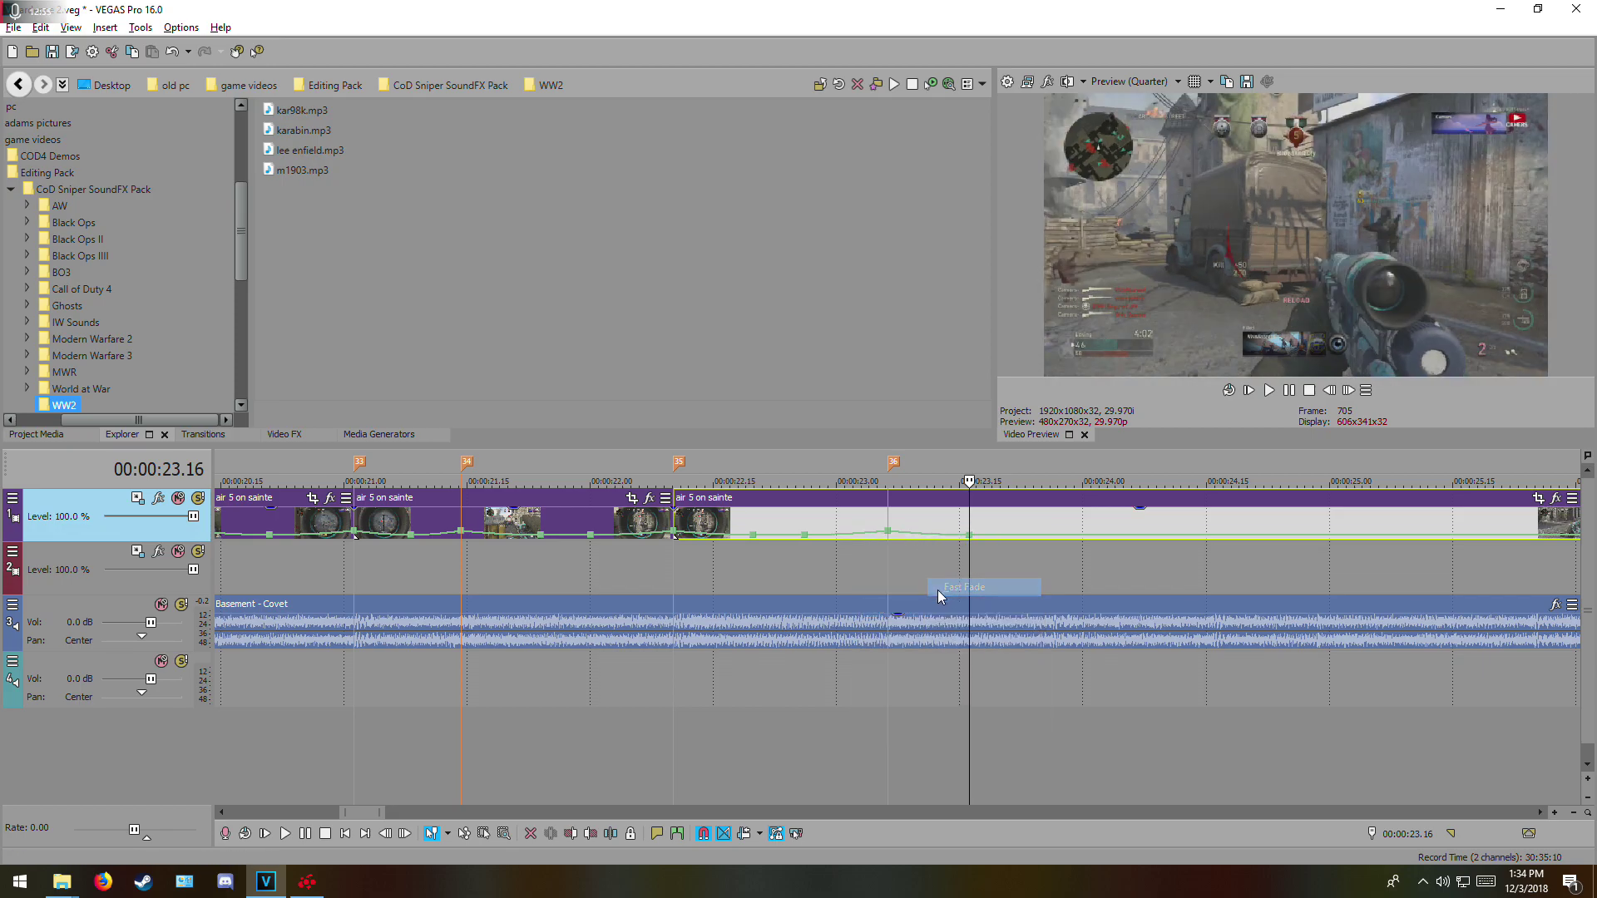
# - Play the segment from marker 35 past marker 36 to check its speed ramps
pyautogui.click(675, 530)
pyautogui.press('space')
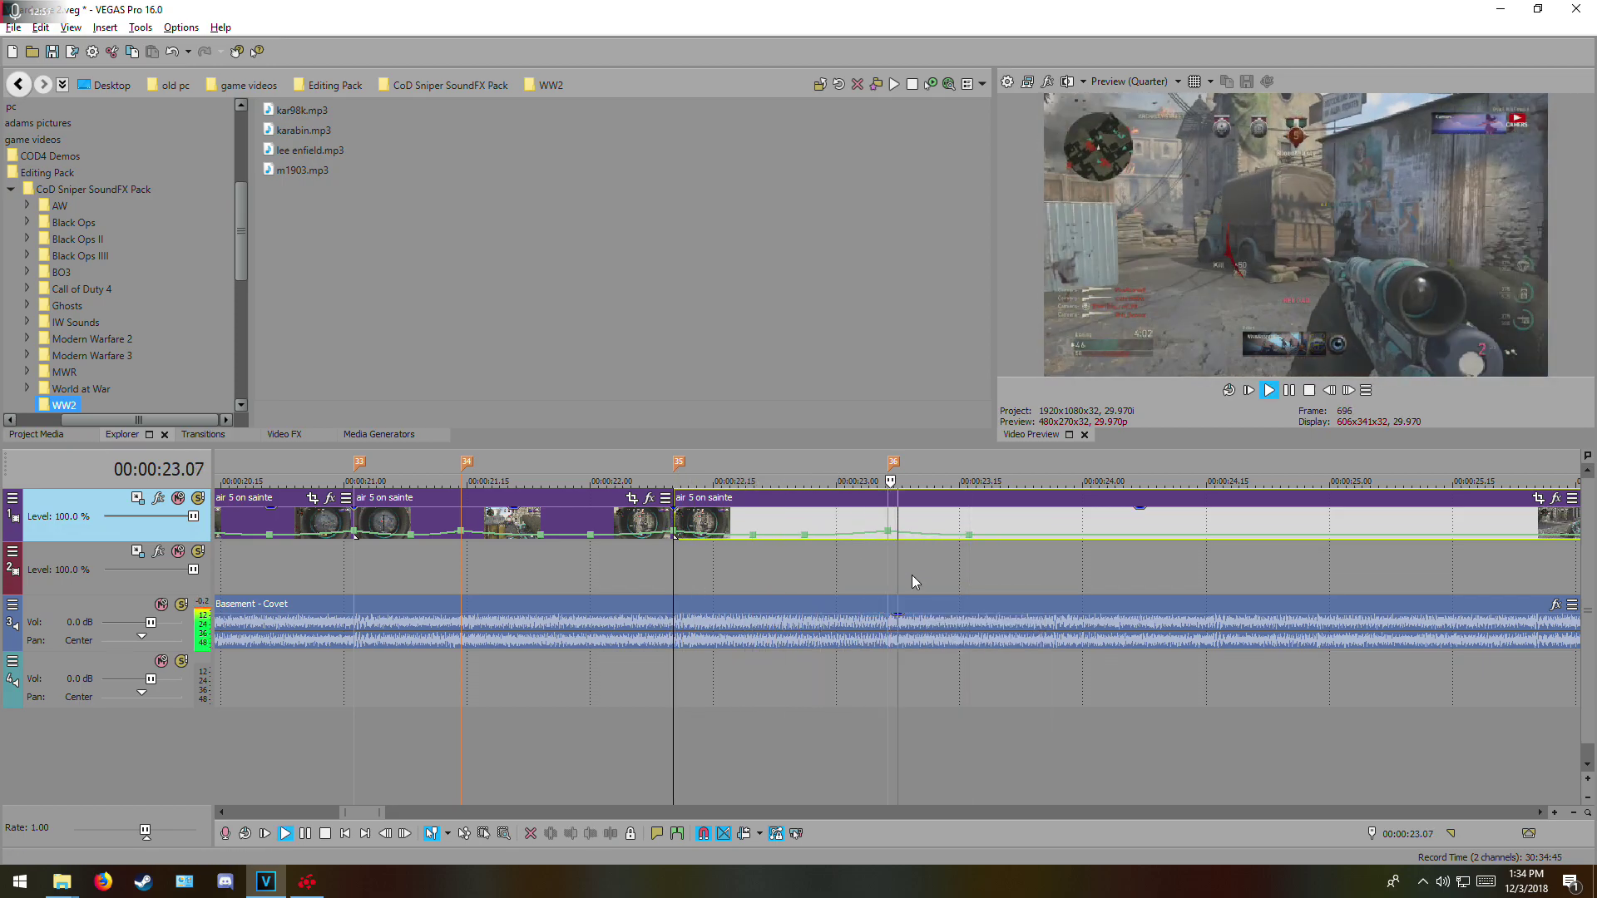
pyautogui.press('space')
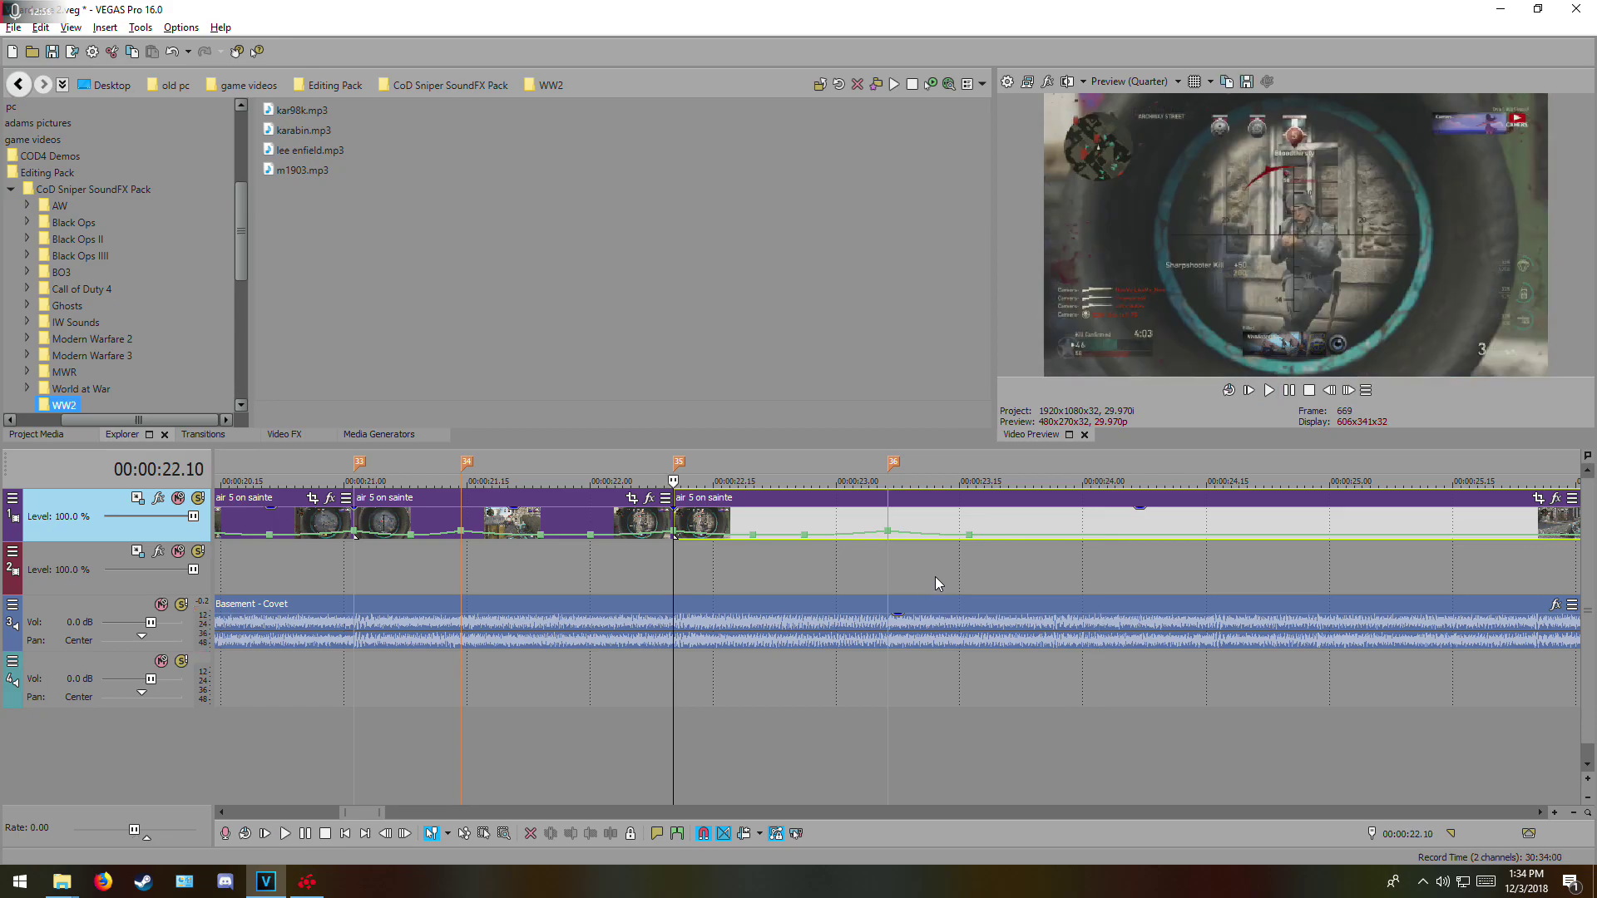
# - Trim the end of the segment starting at marker 35 to 23.16
pyautogui.click(971, 540)
pyautogui.hotkey('alt', ']')
pyautogui.scroll(-5, 945, 697)
pyautogui.scroll(-3, 935, 657)
pyautogui.click(557, 519)
pyautogui.scroll(8, 557, 519)
pyautogui.scroll(-2, 951, 580)
pyautogui.scroll(-3, 962, 552)
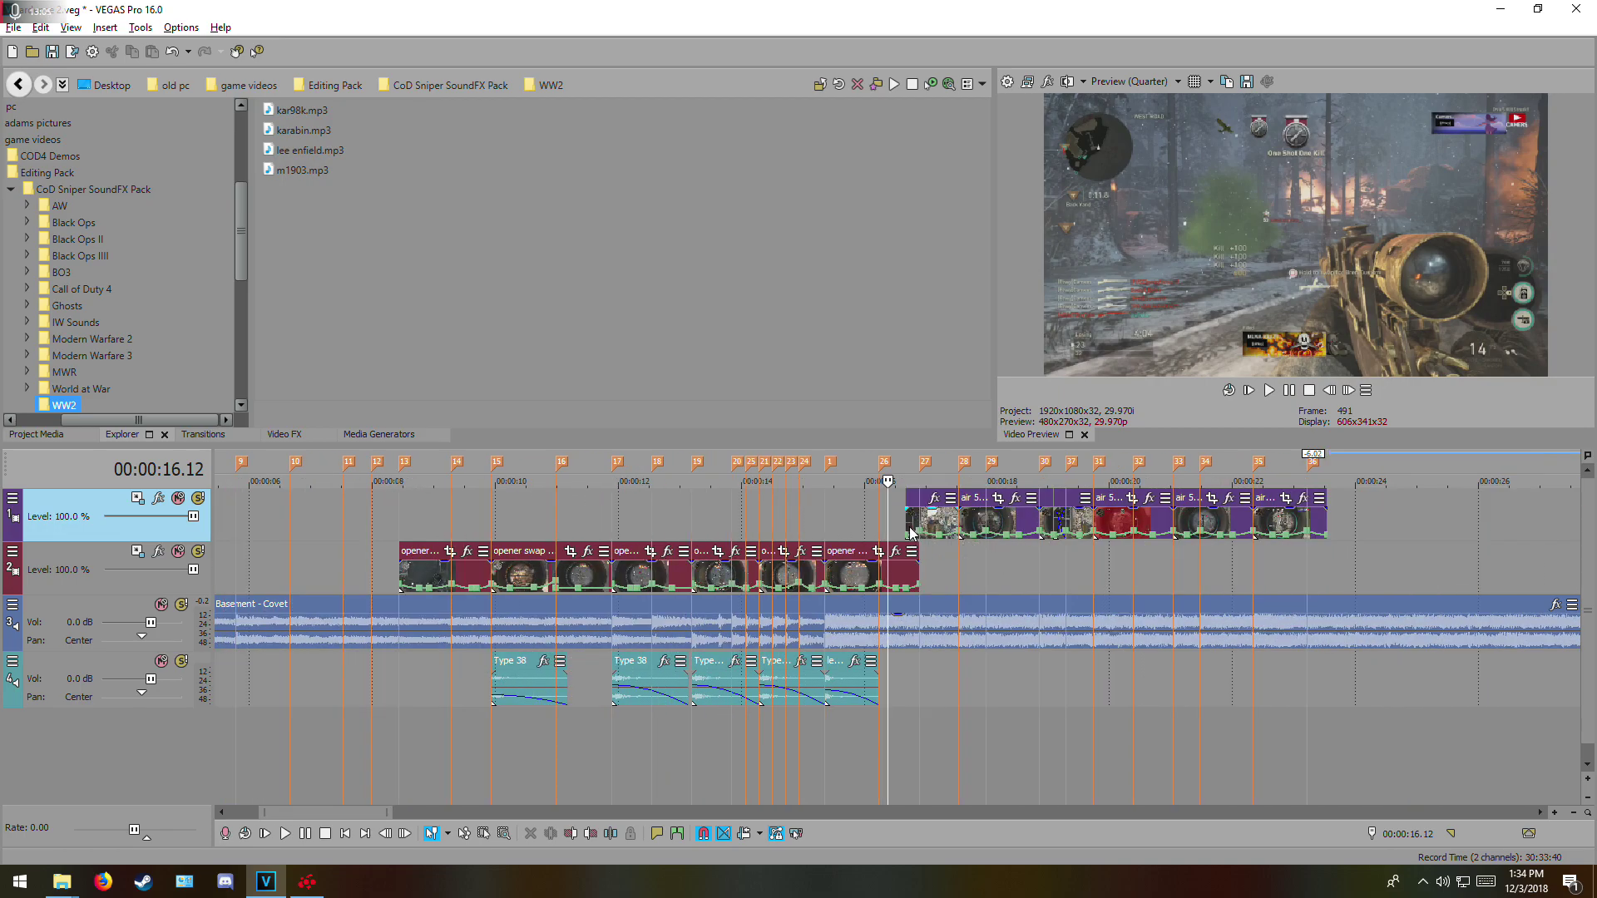
# - Mark the time range from 16.17 to 23.21 around the edited clips on the upper video track
pyautogui.moveTo(898, 524); pyautogui.dragTo(1345, 522)
pyautogui.hotkey('shift', 'b')
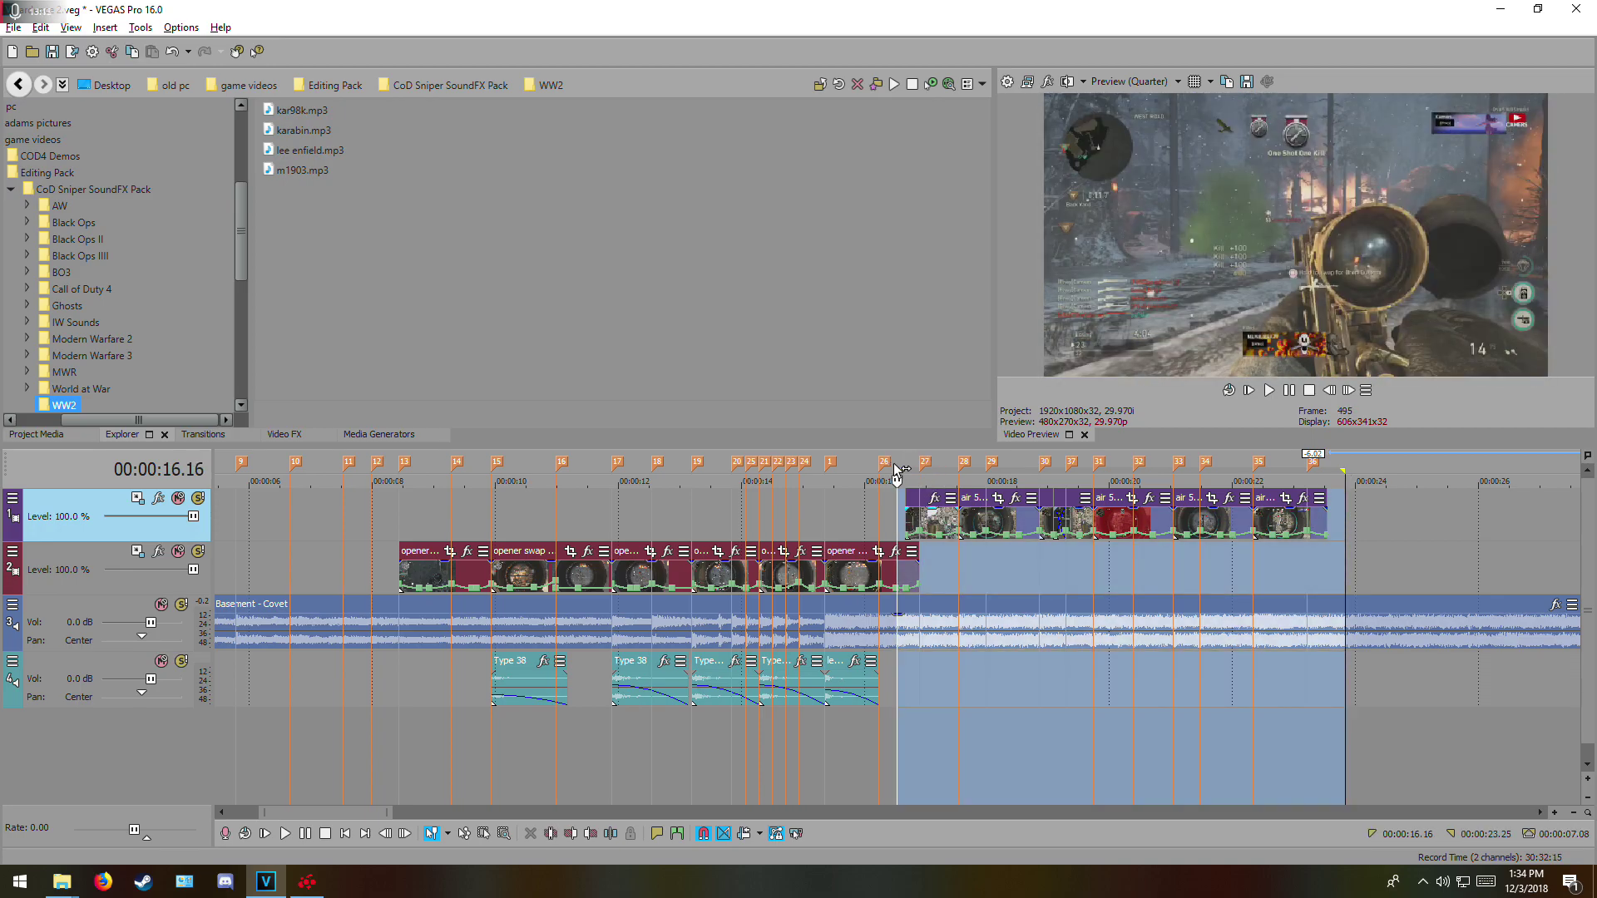
pyautogui.click(811, 499)
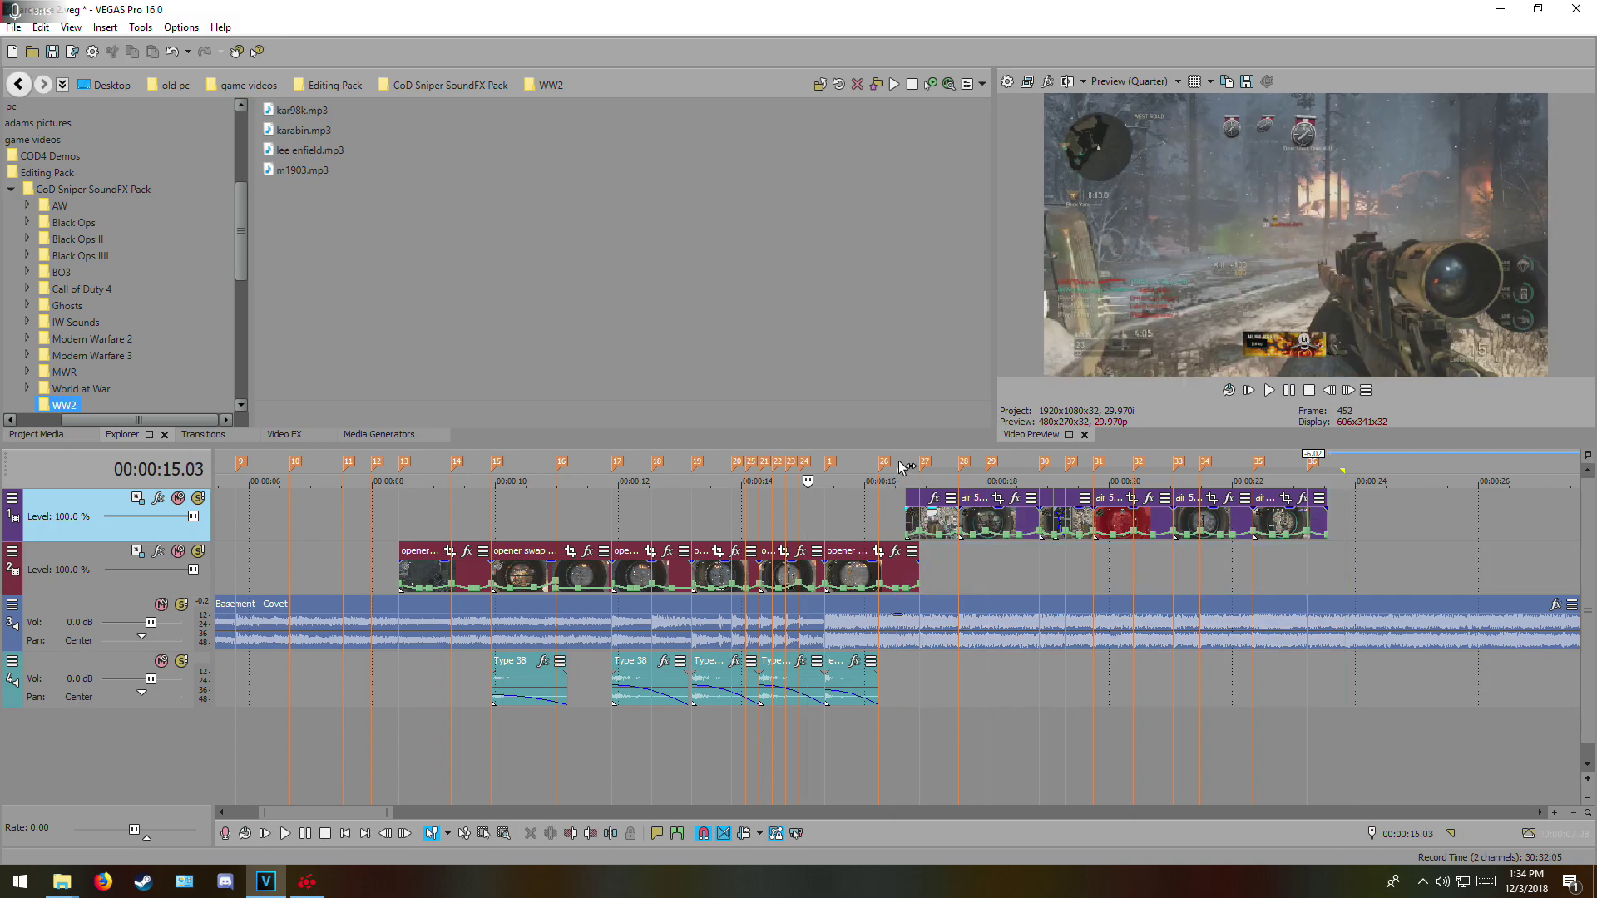
pyautogui.moveTo(898, 460); pyautogui.dragTo(1335, 471)
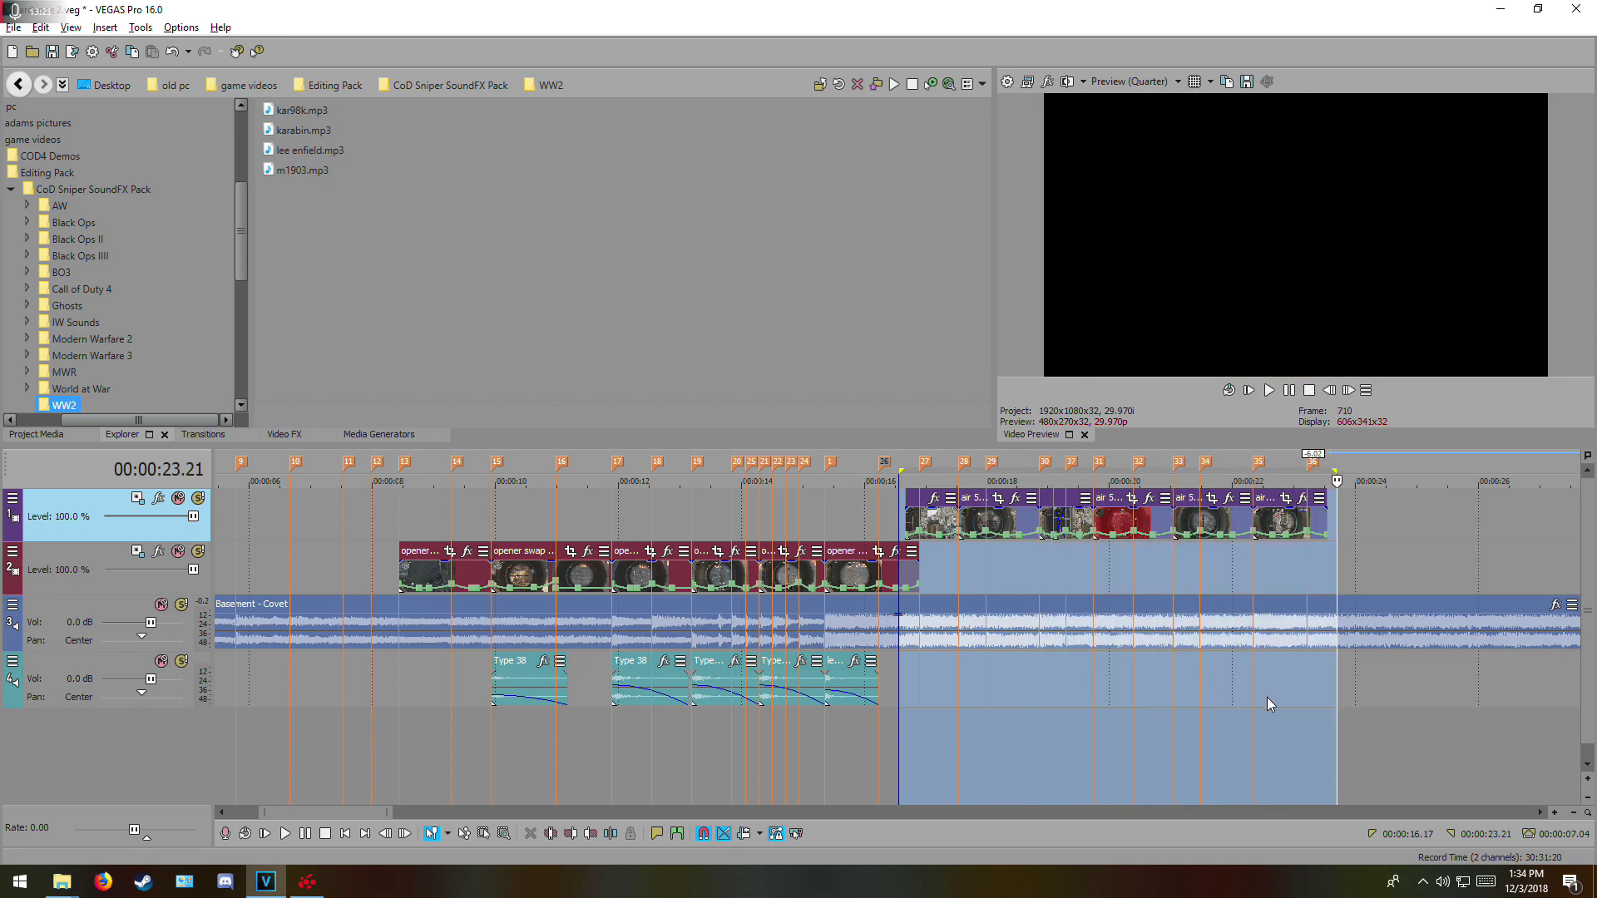
# - Build a RAM preview of the marked time range at Best (Full) preview quality
pyautogui.press('Home')
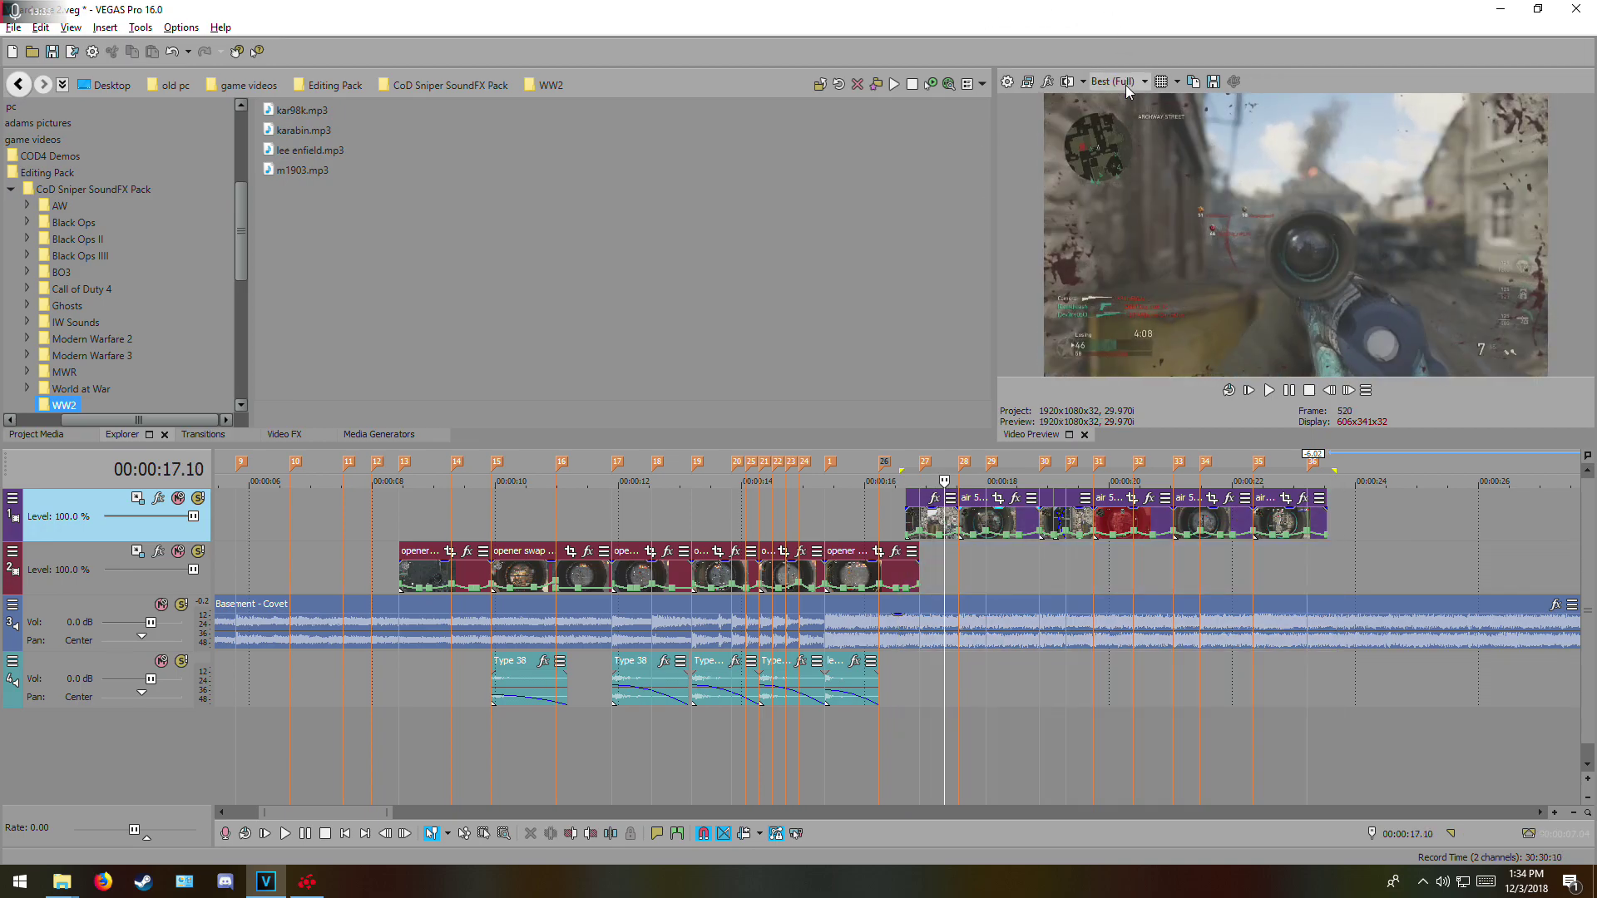
pyautogui.press('Right')
pyautogui.press('Right')
pyautogui.press('Right')
pyautogui.press('Right')
pyautogui.press('Right')
pyautogui.press('Right')
pyautogui.press('Right')
pyautogui.press('Right')
pyautogui.press('Right')
pyautogui.press('Right')
pyautogui.press('Right')
pyautogui.press('Right')
pyautogui.press('Right')
pyautogui.press('Right')
pyautogui.press('Right')
pyautogui.press('Right')
pyautogui.press('Right')
pyautogui.press('Right')
pyautogui.press('Right')
pyautogui.press('Right')
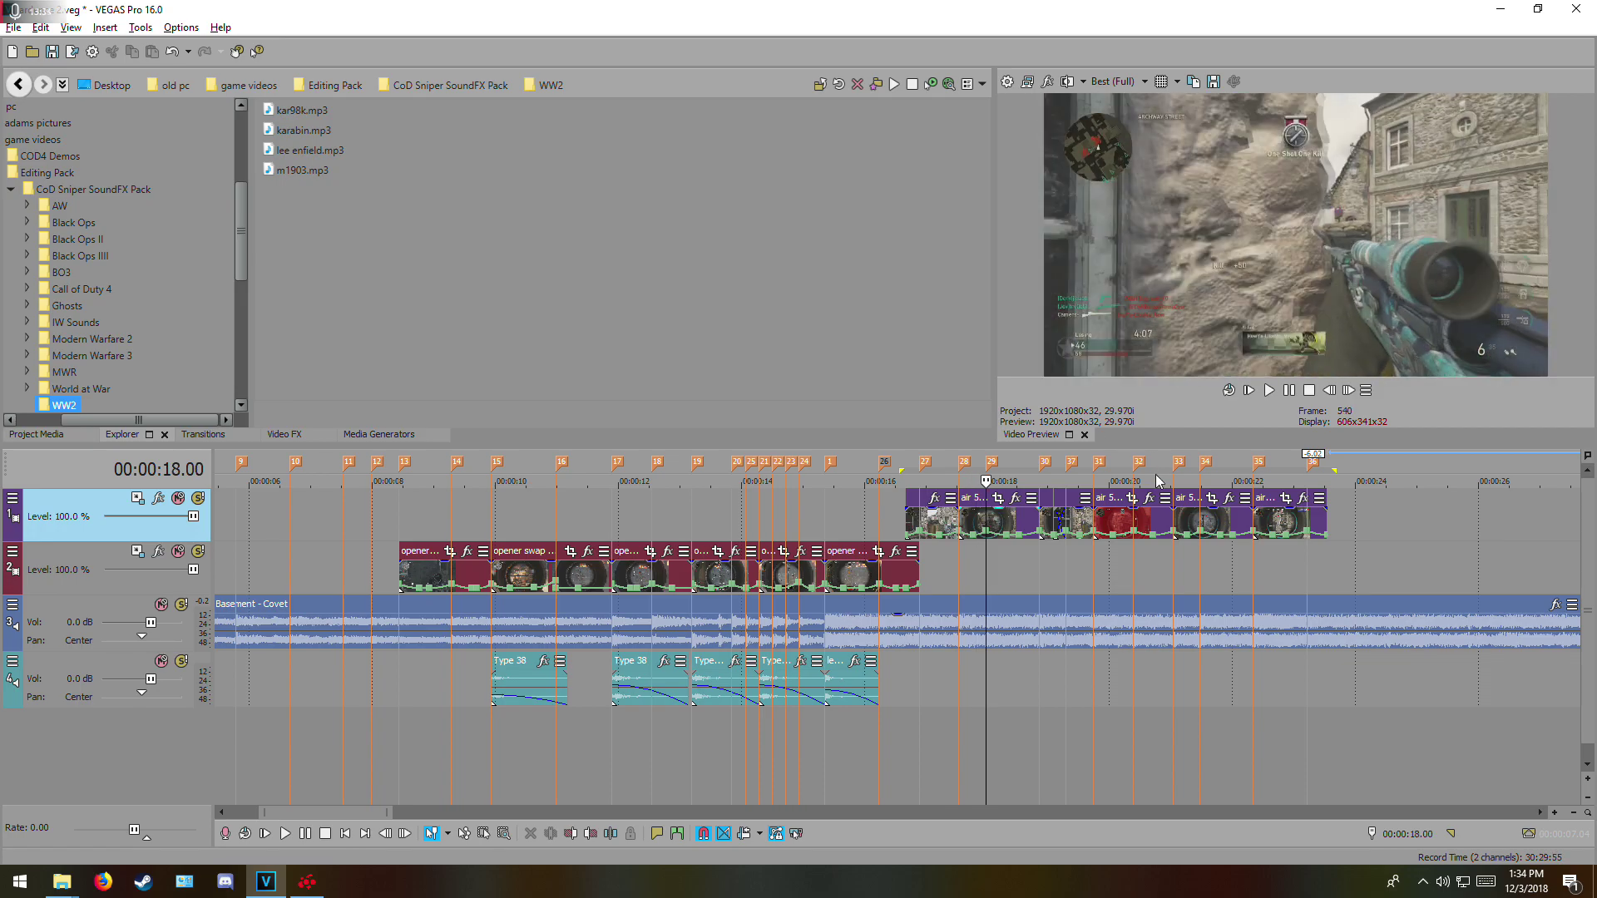
pyautogui.press('space')
pyautogui.press('space')
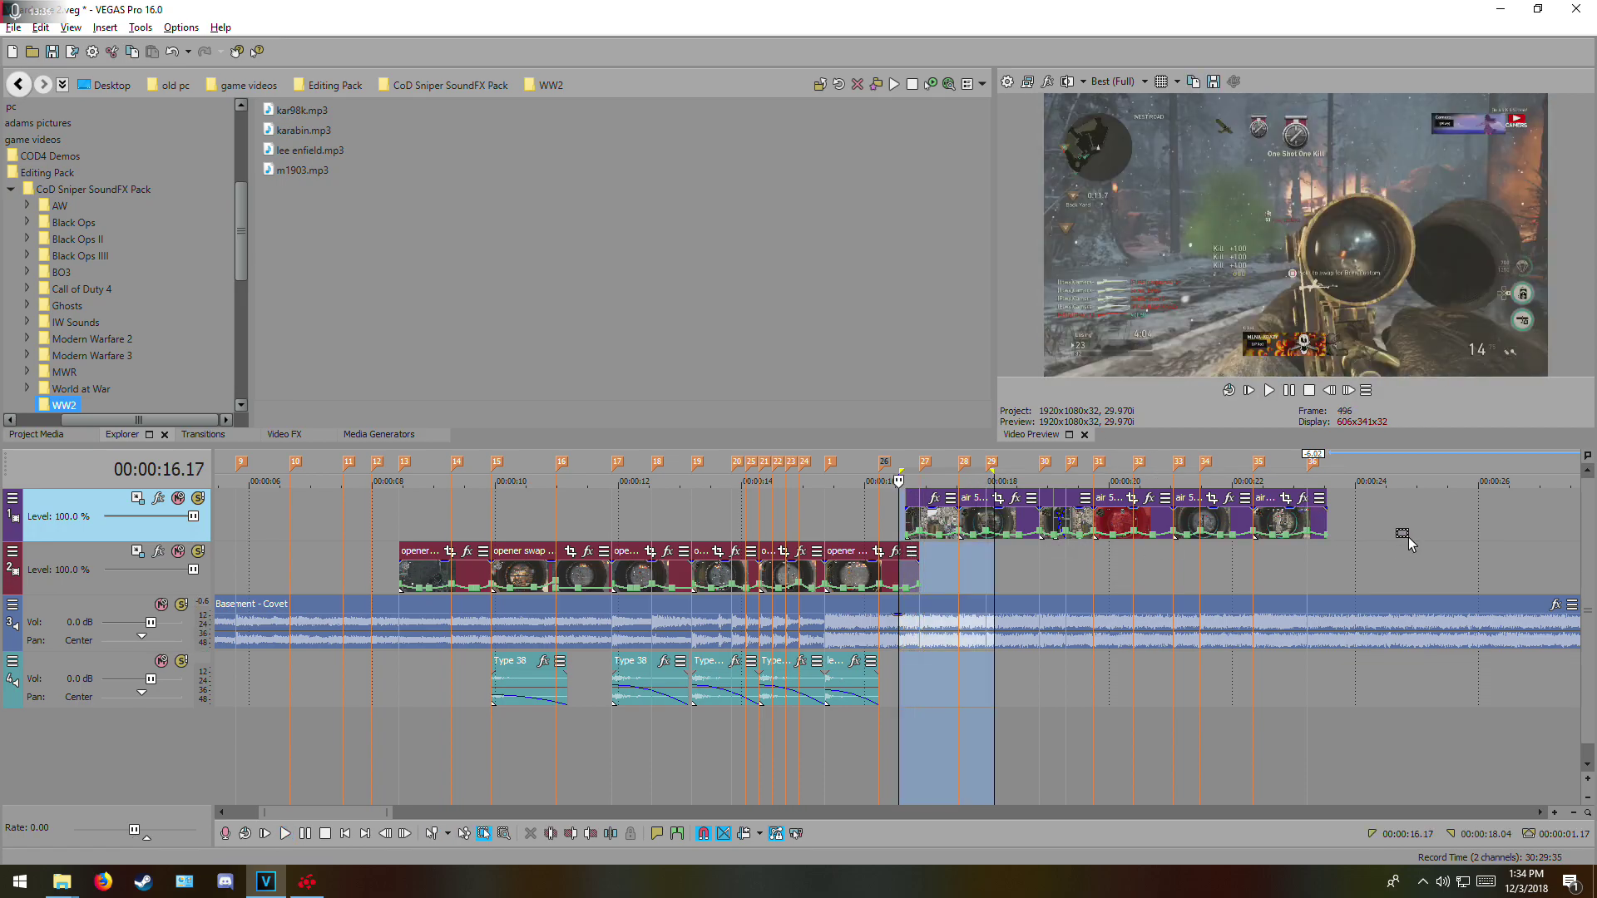
# - Select all gameplay clips on both video tracks and extend the end of the time range to 19.22
pyautogui.scroll(-2, 869, 520)
pyautogui.moveTo(399, 568); pyautogui.dragTo(396, 502)
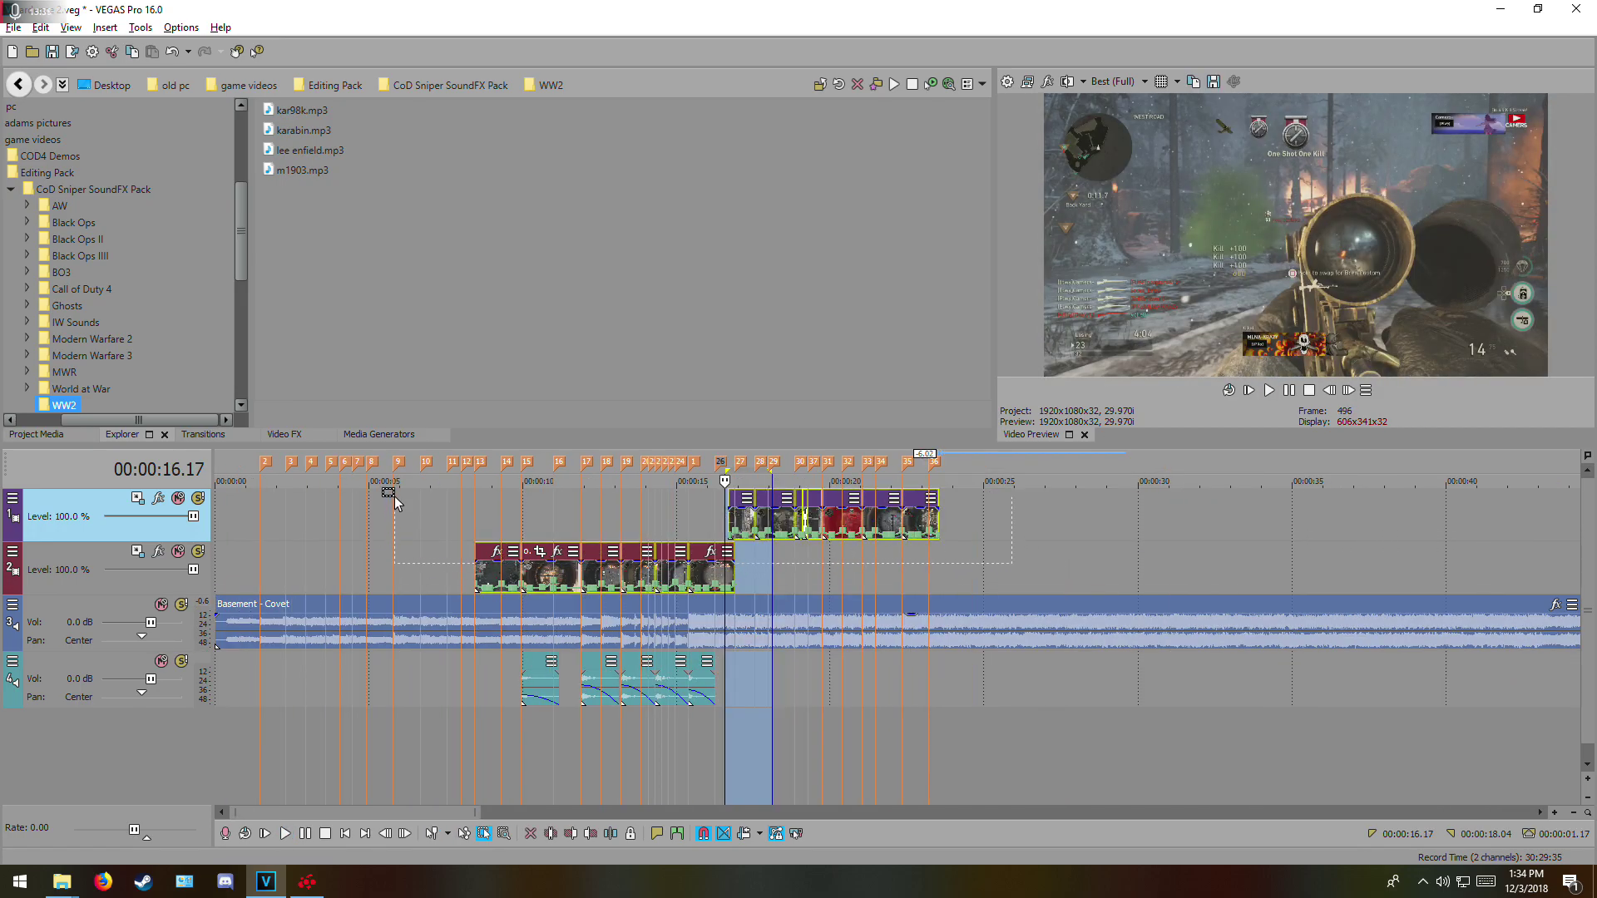
pyautogui.moveTo(772, 471); pyautogui.dragTo(960, 468)
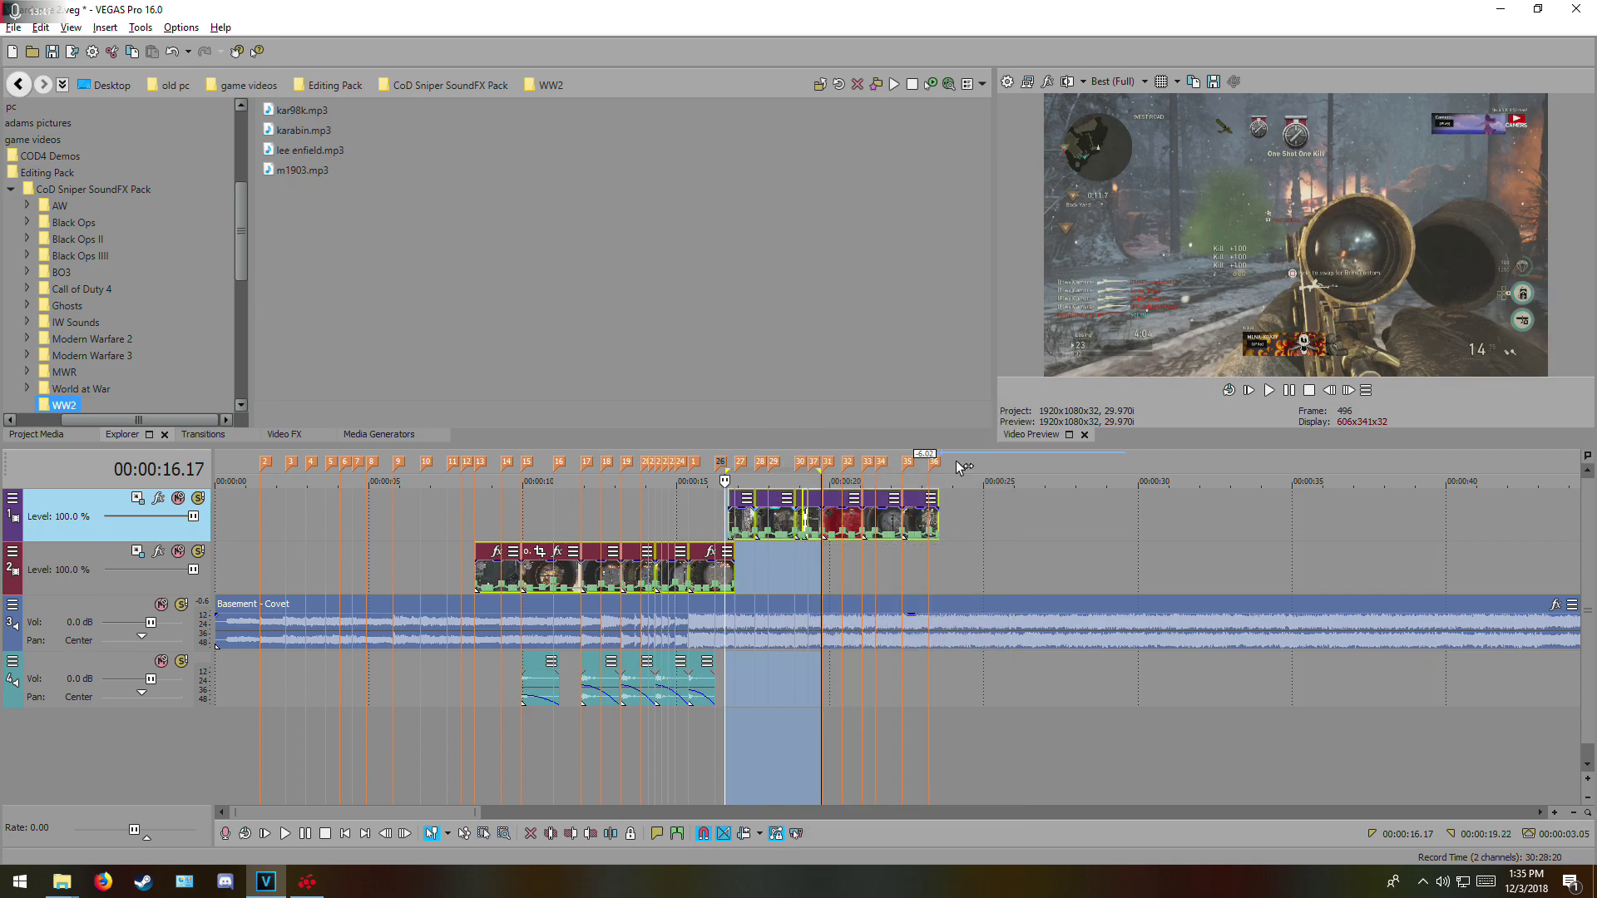
# - Set the video preview quality to Preview (Full) and extend the end of the time range to 19.23
pyautogui.click(1124, 88)
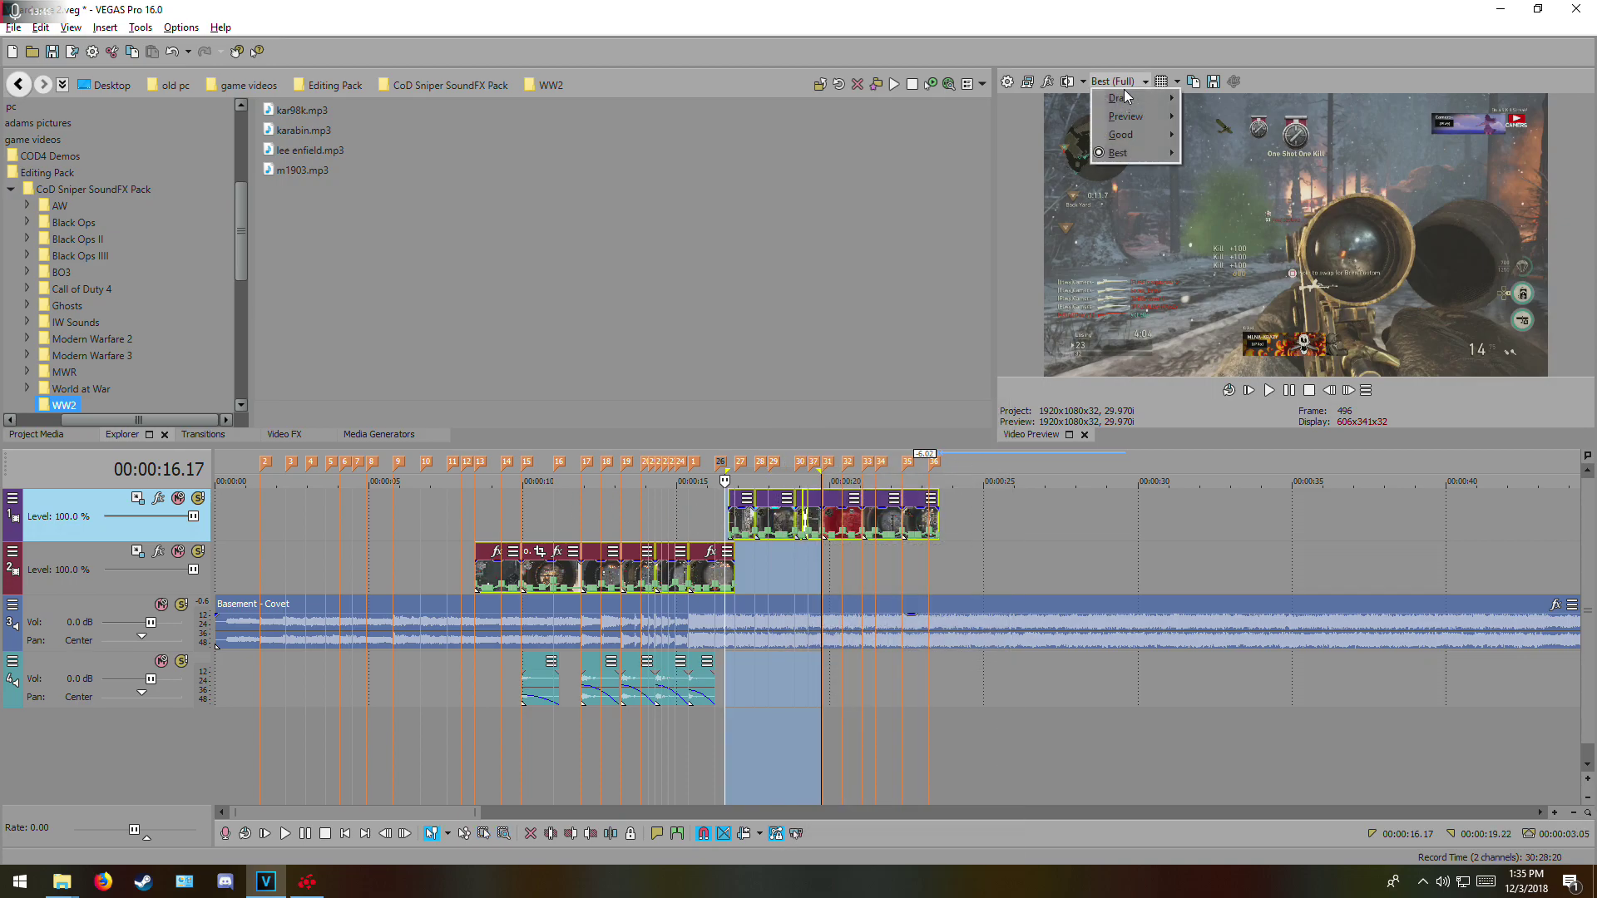
pyautogui.click(183, 29)
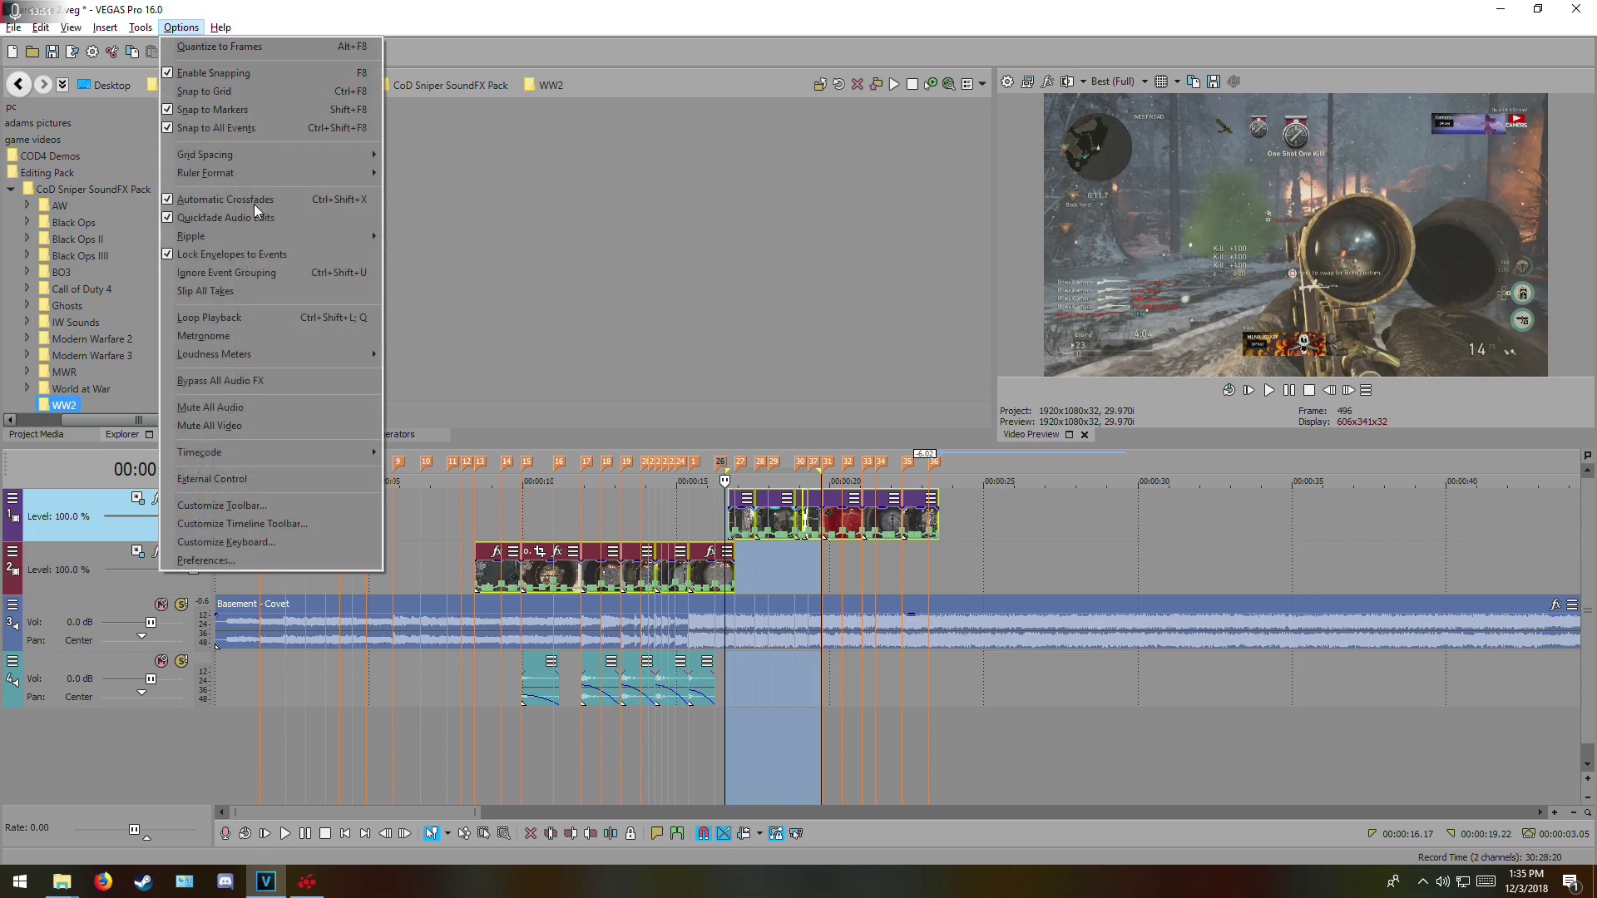
pyautogui.click(207, 561)
pyautogui.click(693, 143)
pyautogui.click(684, 141)
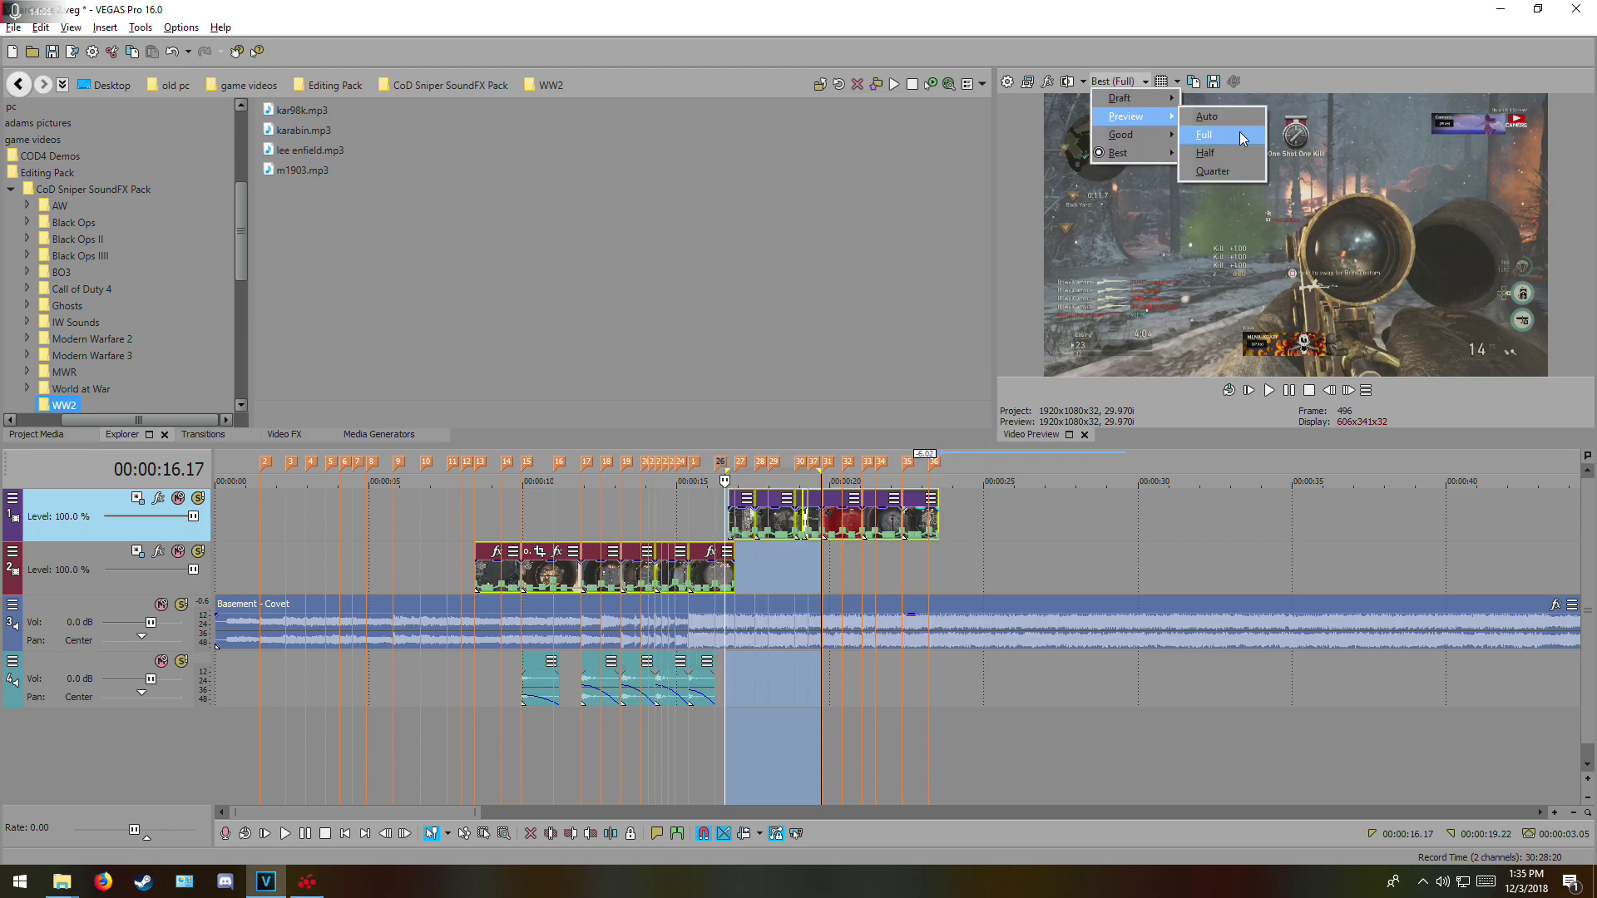
pyautogui.click(1239, 134)
pyautogui.moveTo(818, 468)
pyautogui.mouseDown()
pyautogui.moveTo(970, 473)
pyautogui.moveTo(748, 479)
pyautogui.moveTo(823, 480)
pyautogui.mouseUp()
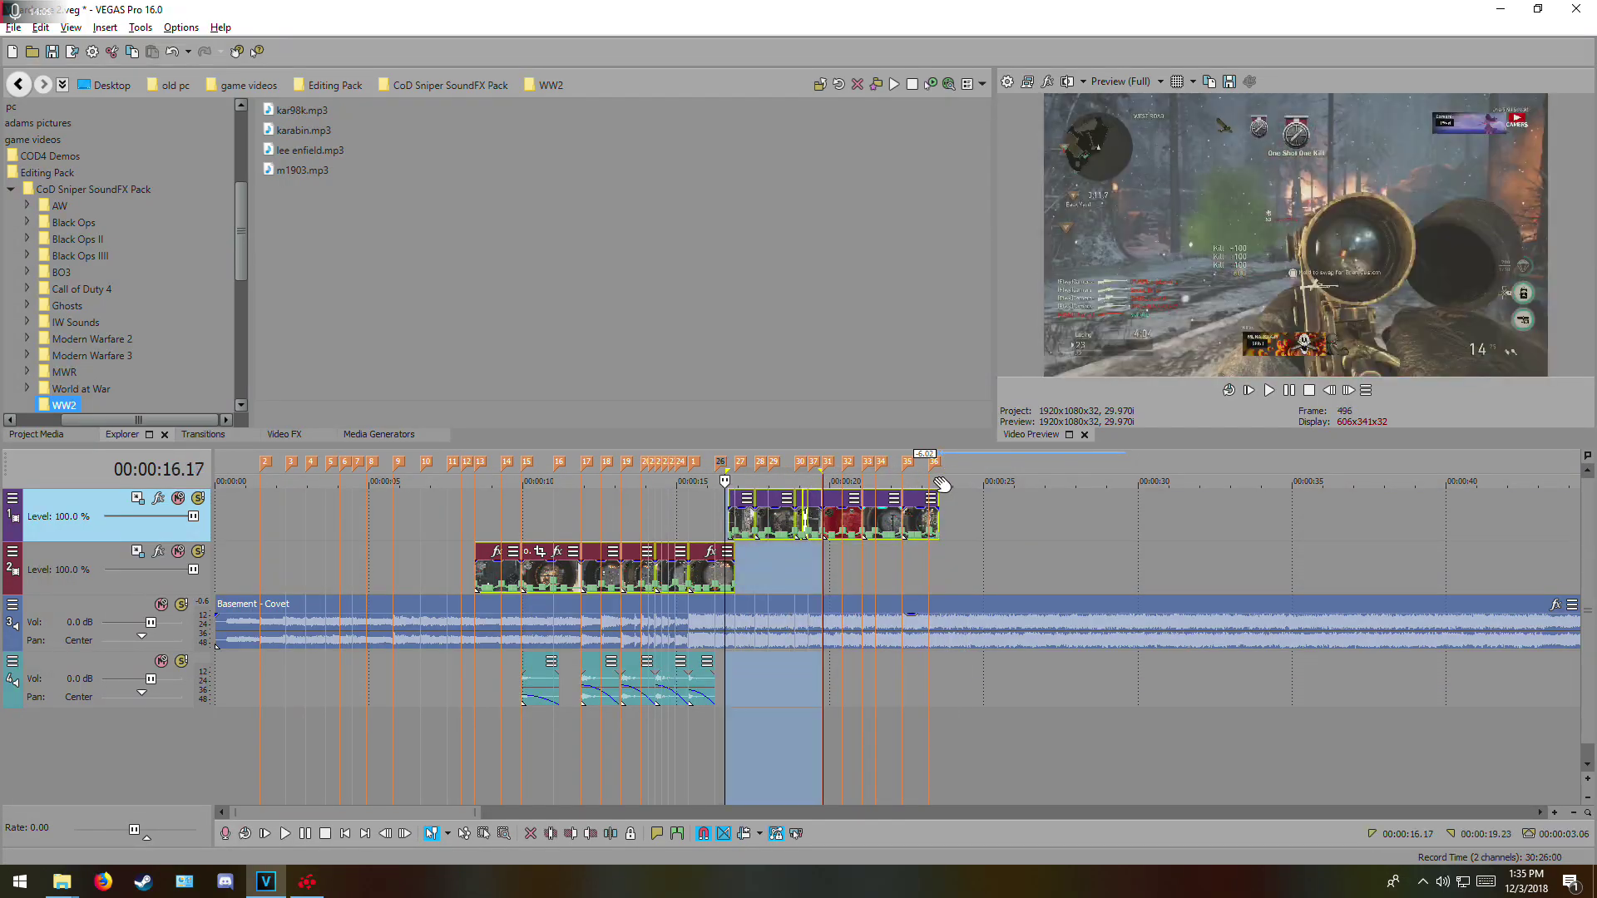
# - Set the video preview quality to Preview (Quarter)
pyautogui.click(1127, 81)
pyautogui.moveTo(1147, 108)
pyautogui.click(1216, 180)
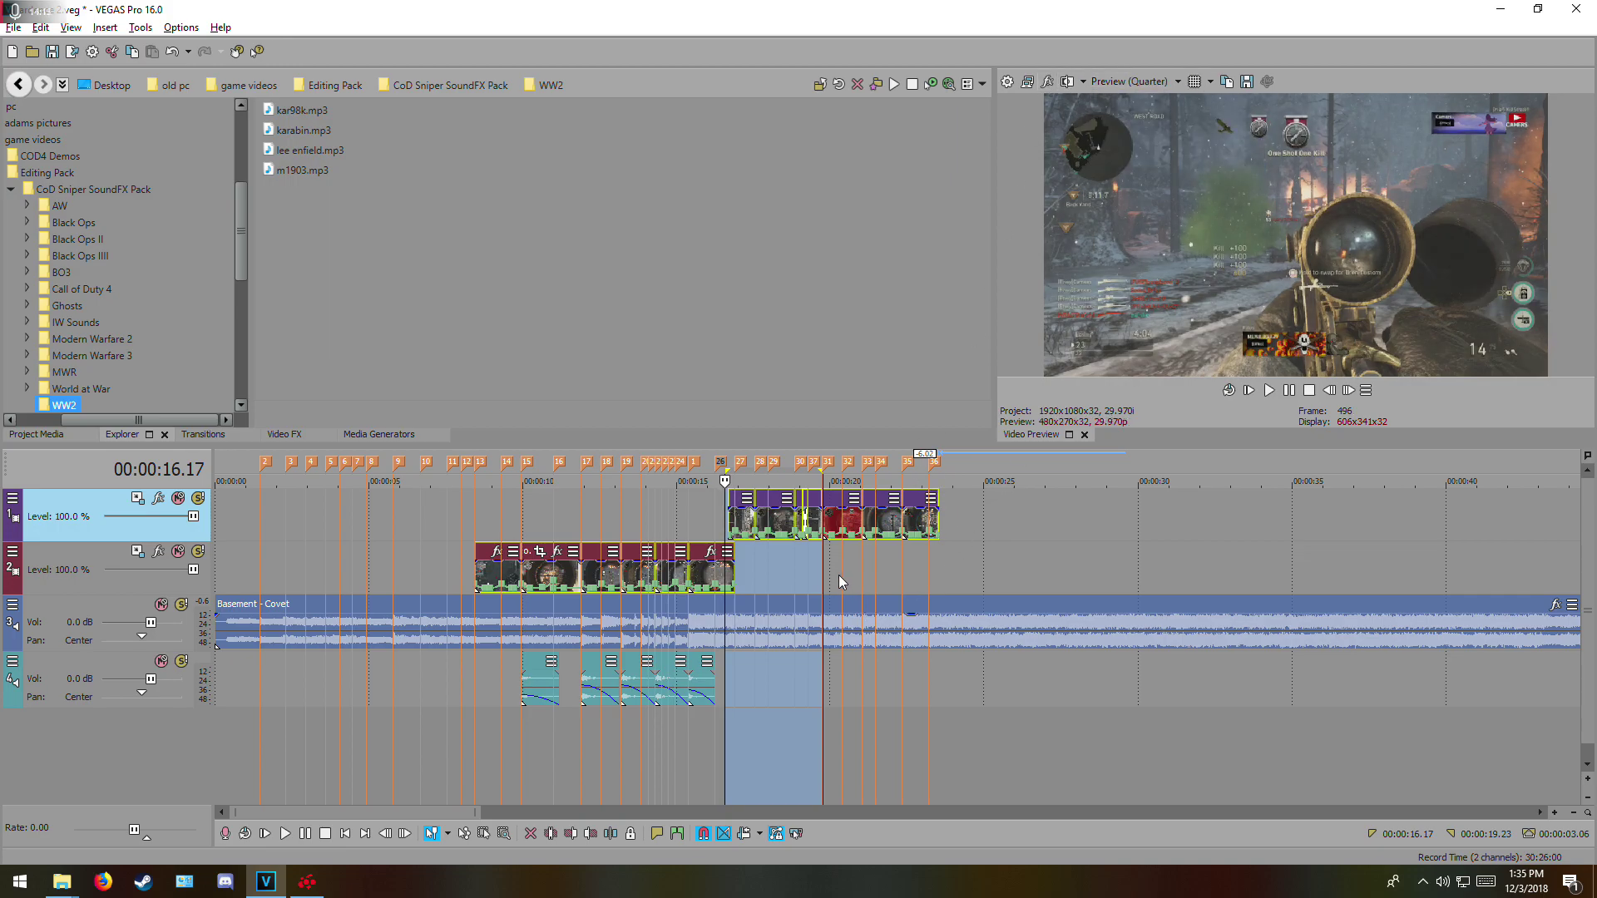
# - Play back the edited clips on the upper video track from 16.17 to their end
pyautogui.press('BackSpace')
pyautogui.press('space')
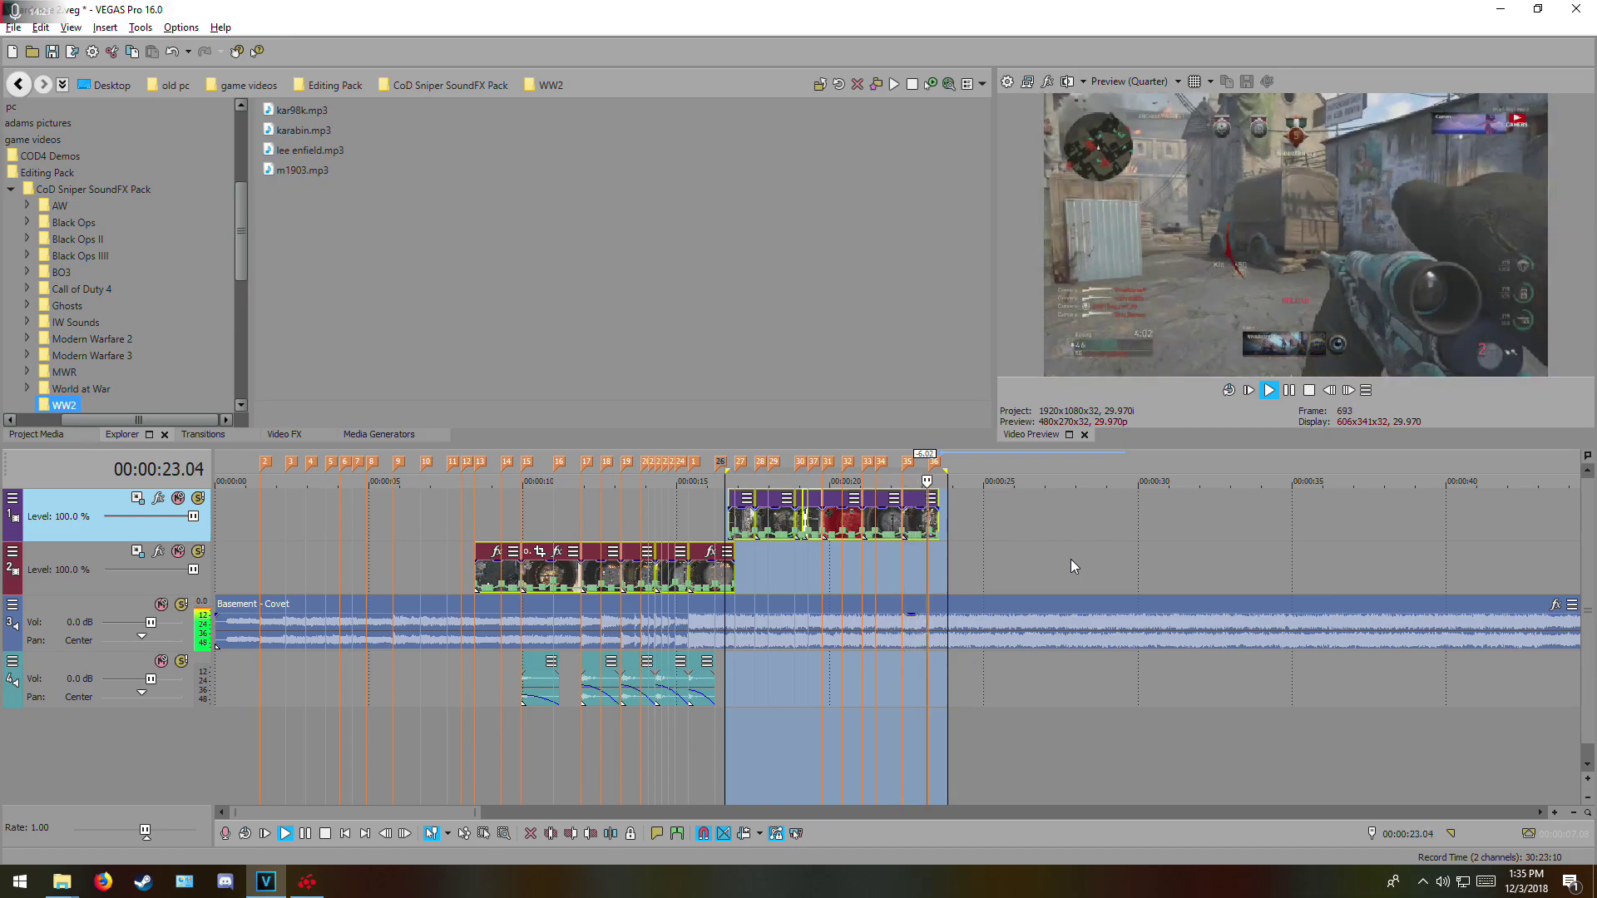
pyautogui.press('space')
pyautogui.scroll(-3, 540, 551)
pyautogui.scroll(4, 506, 567)
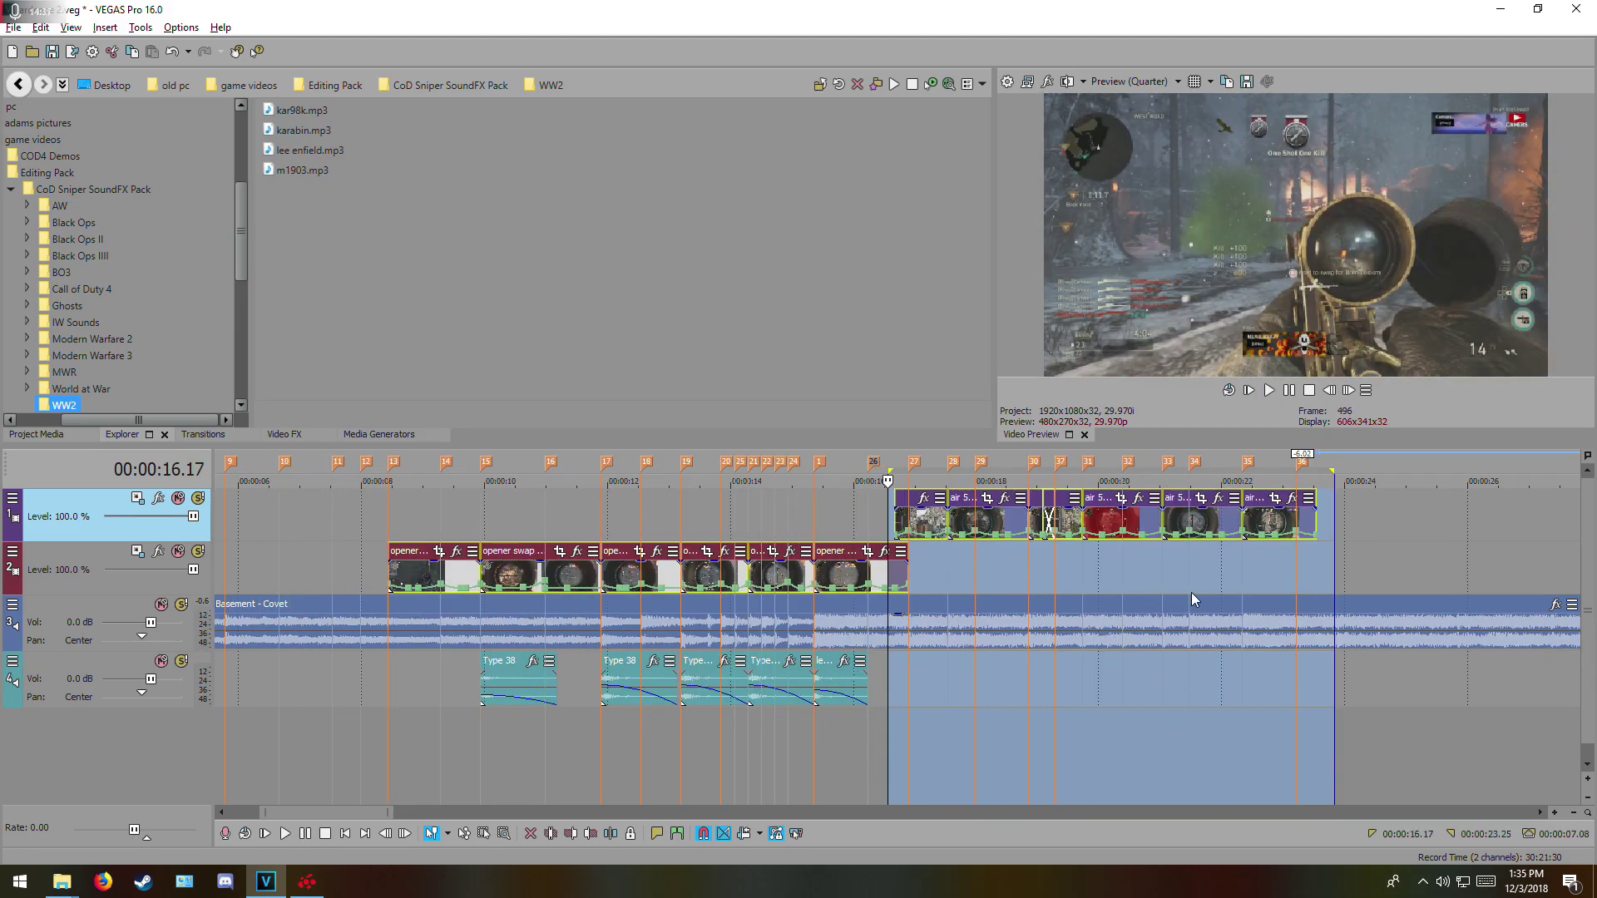
# - Move all gameplay clips from the upper video track onto the lower one, following the existing clips at the same times
pyautogui.click(1244, 564)
pyautogui.scroll(-3, 1244, 563)
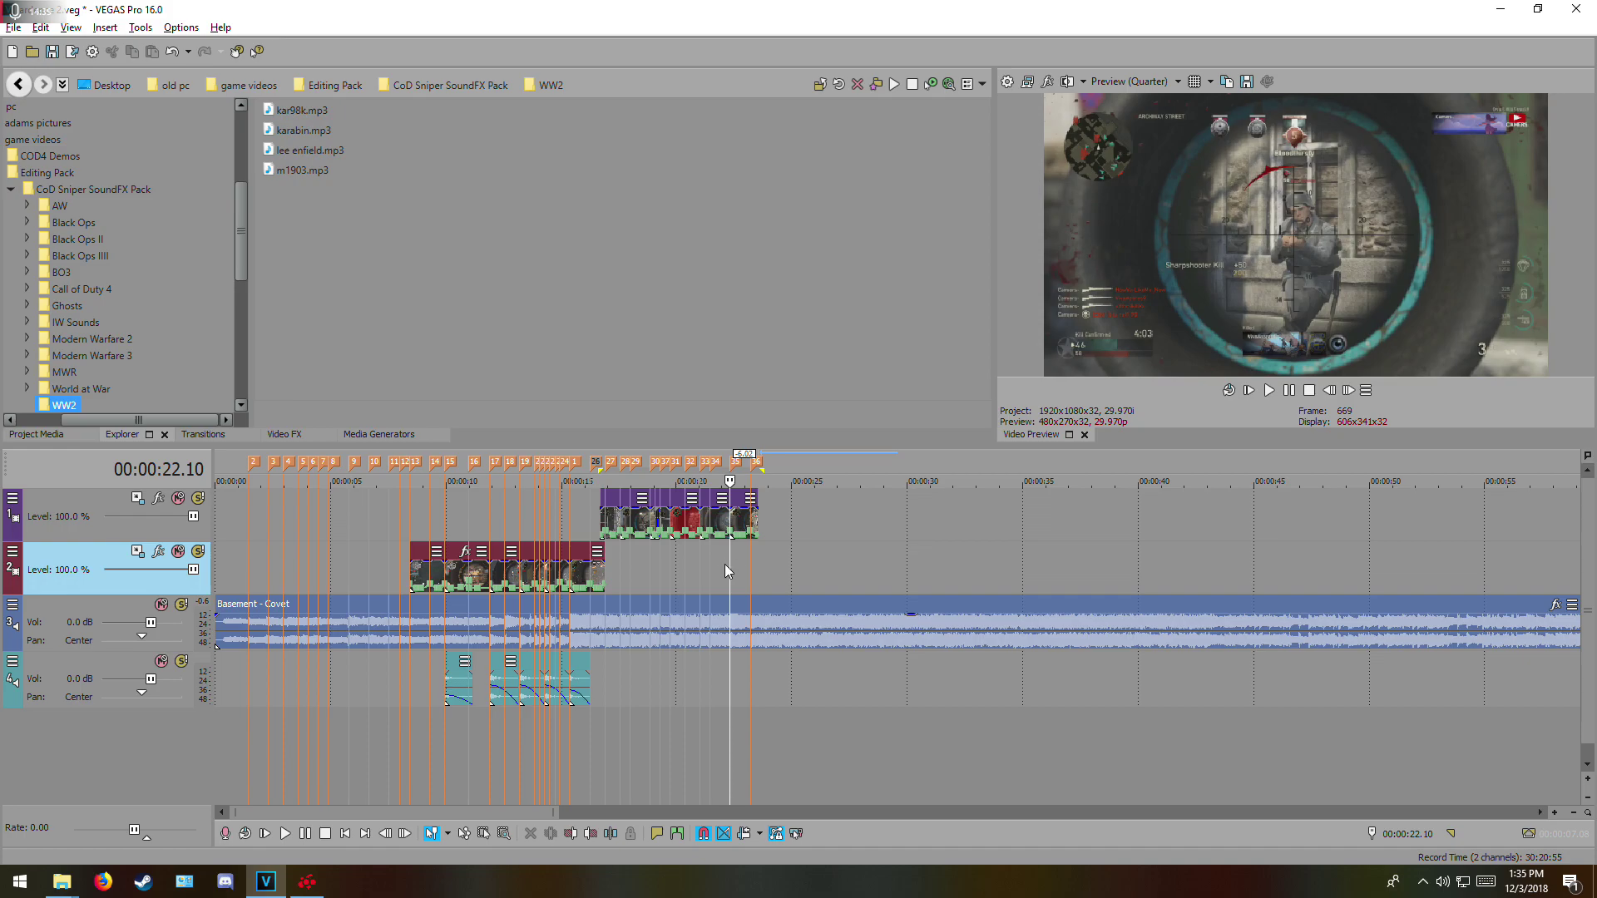
pyautogui.click(612, 515)
pyautogui.scroll(8, 681, 521)
pyautogui.moveTo(935, 529); pyautogui.dragTo(931, 558)
pyautogui.scroll(-8, 932, 558)
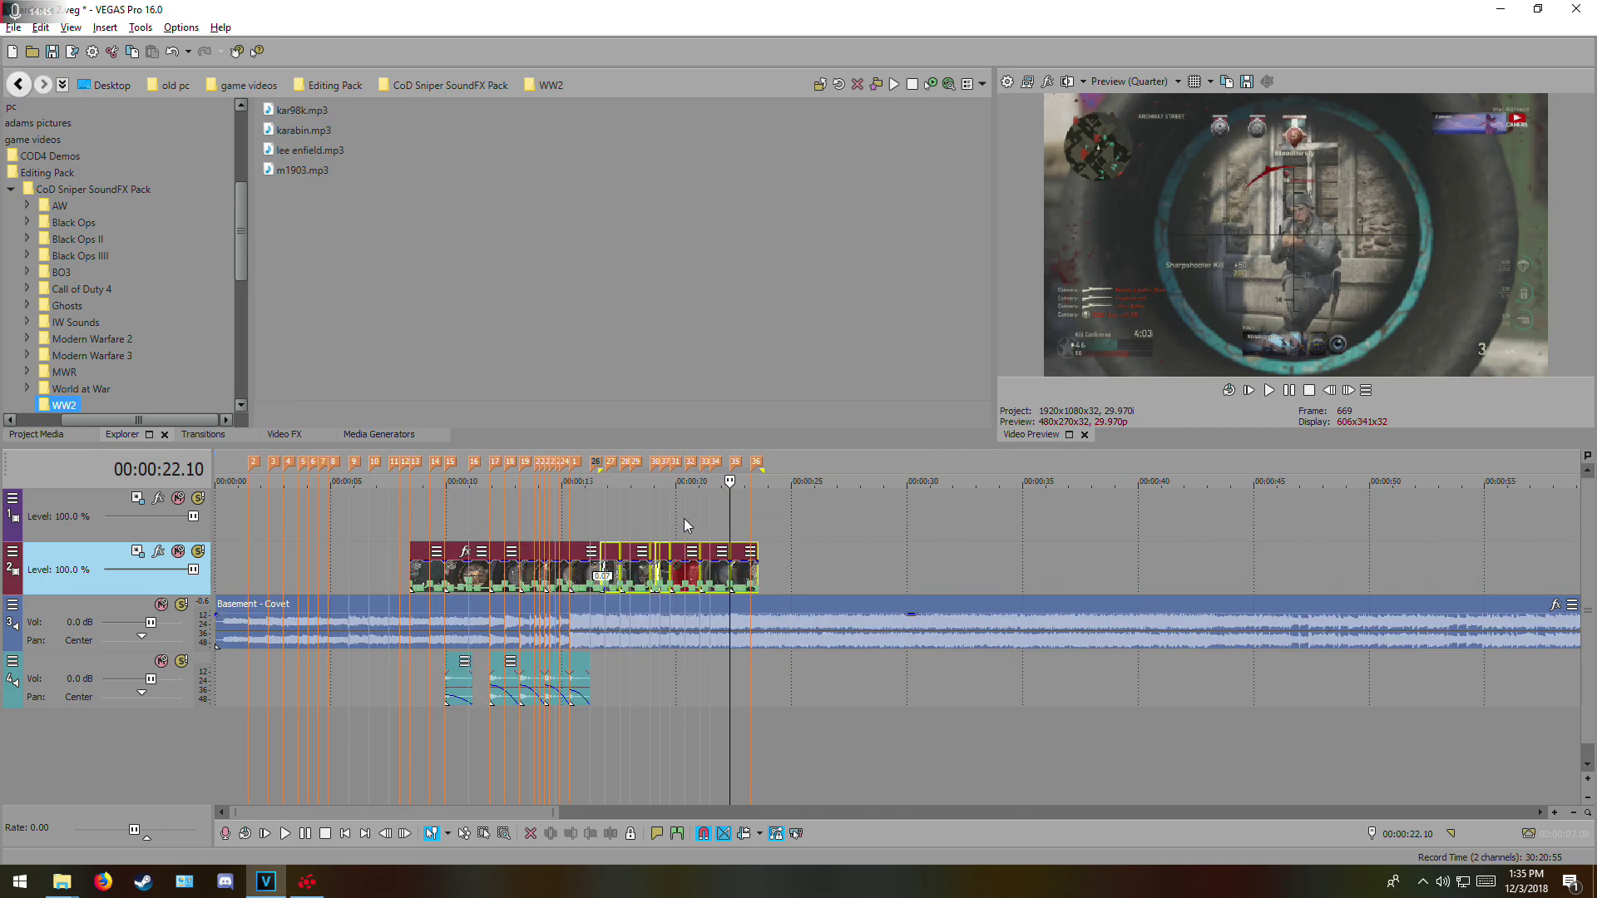
# - Play the song from 23.06 at the end of the last clip to find the next beat for a shot
pyautogui.click(752, 516)
pyautogui.scroll(1, 903, 645)
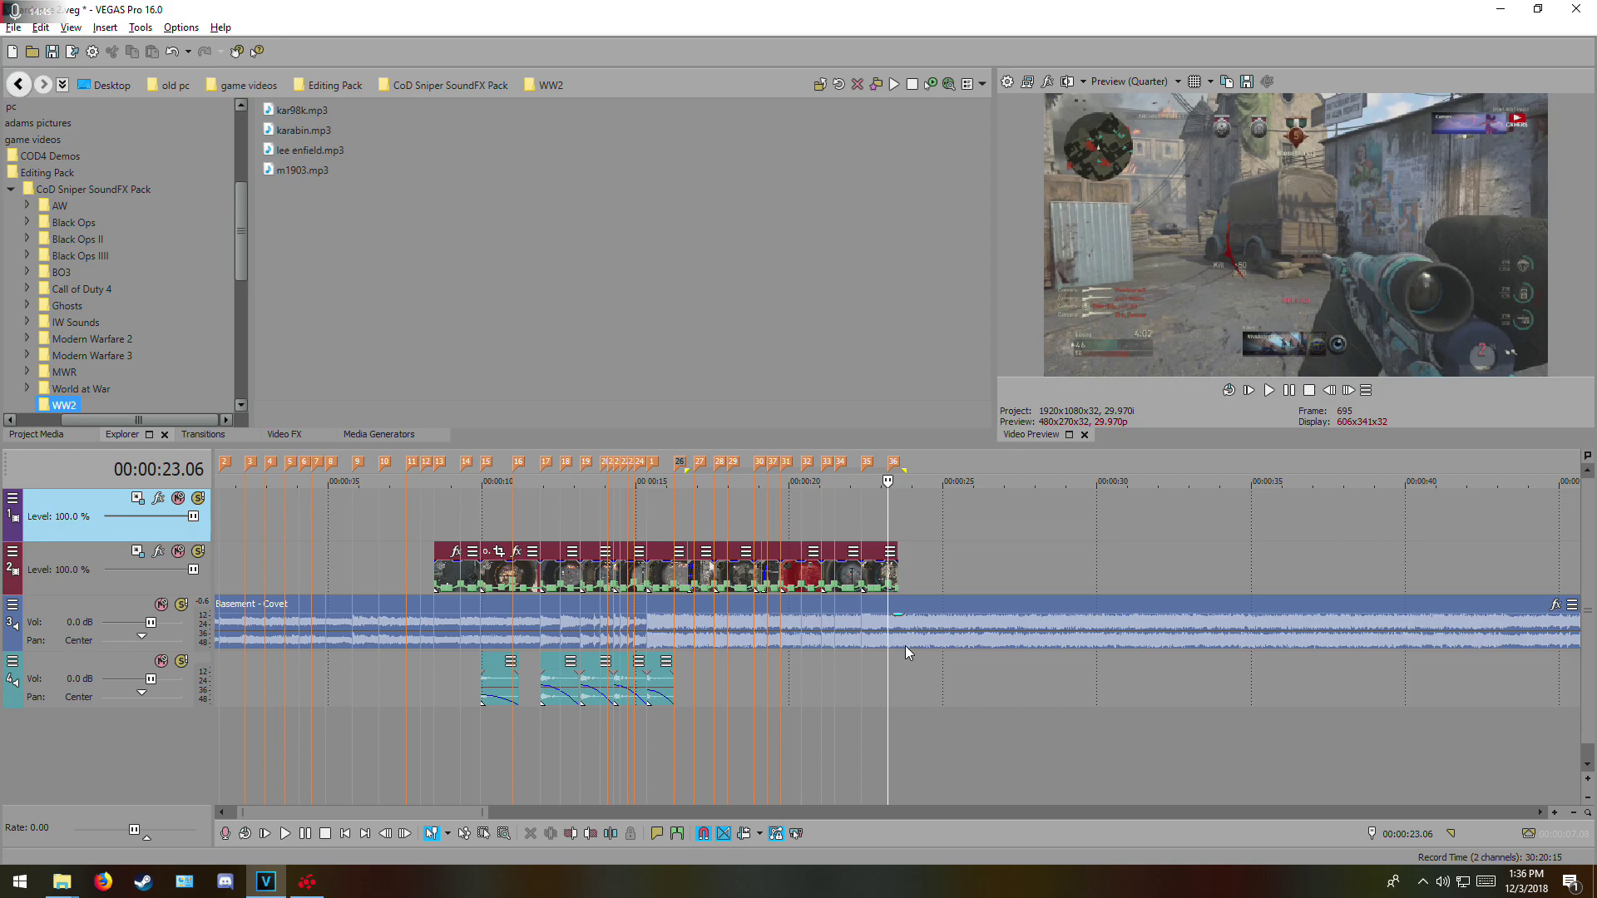
pyautogui.scroll(-2, 905, 646)
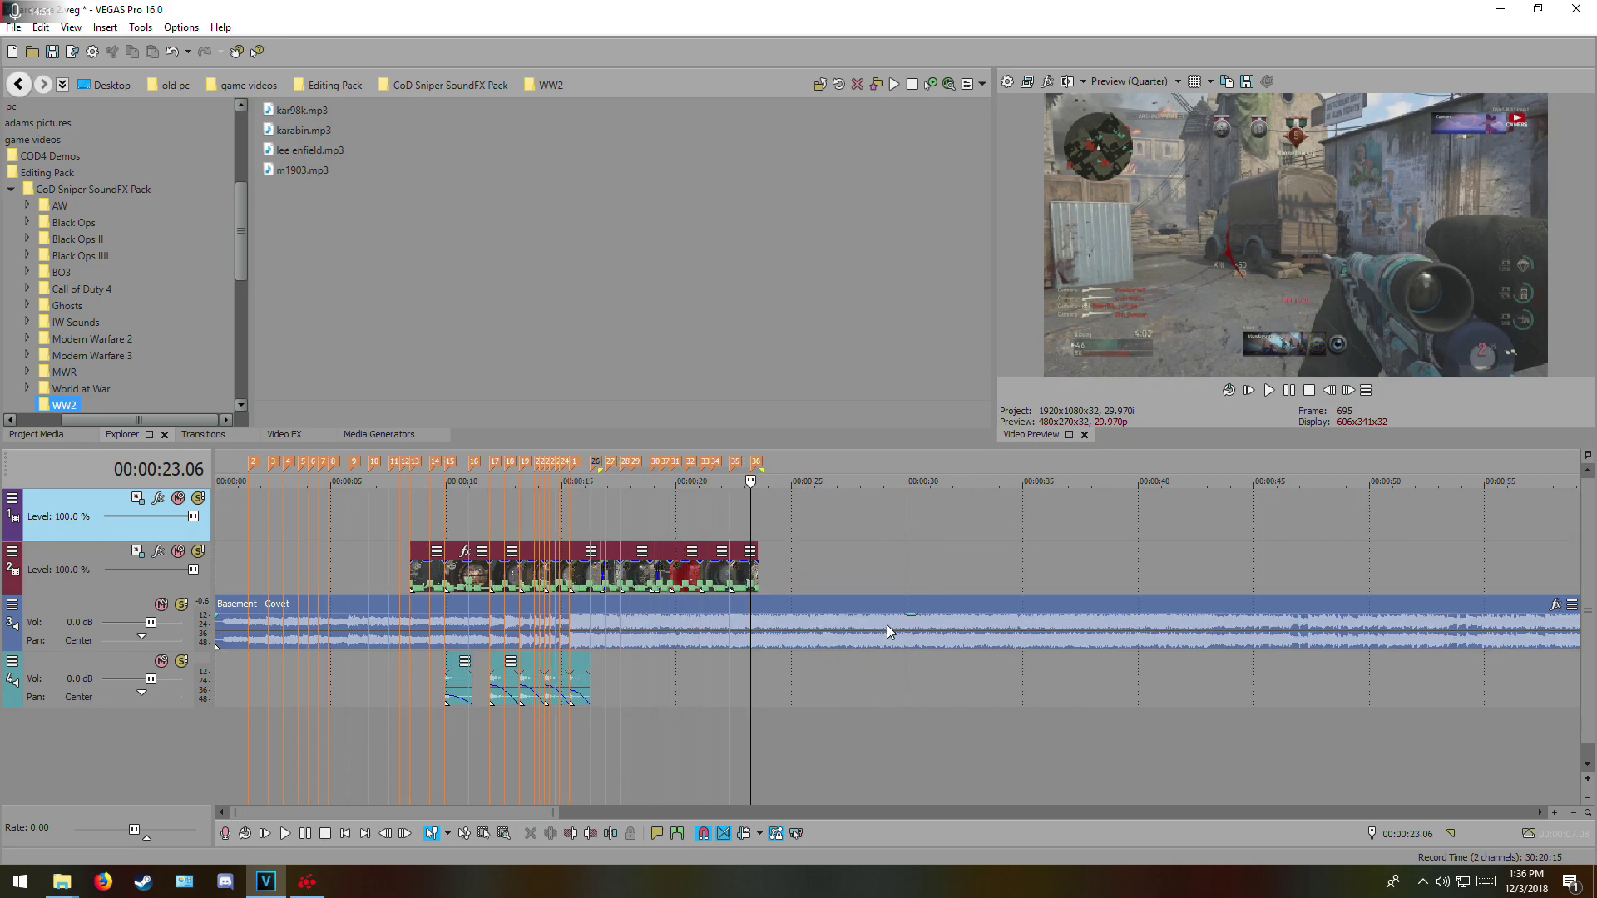
pyautogui.press('space')
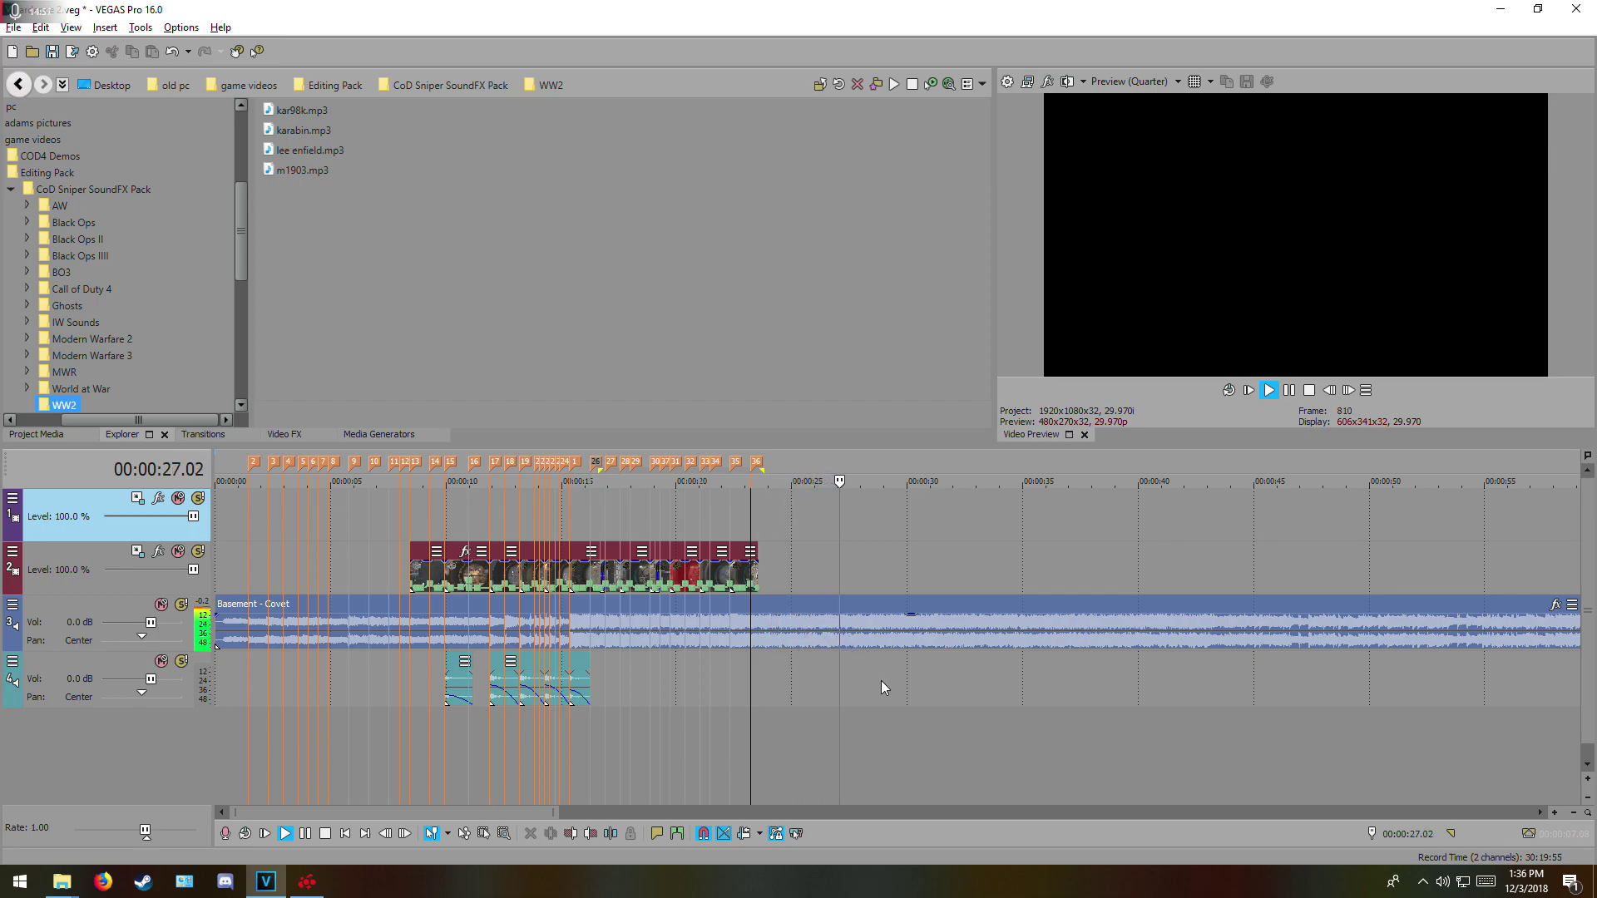
# - Add a beat marker to the song at 29.09
pyautogui.scroll(3, 930, 645)
pyautogui.click(951, 655)
pyautogui.scroll(5, 907, 652)
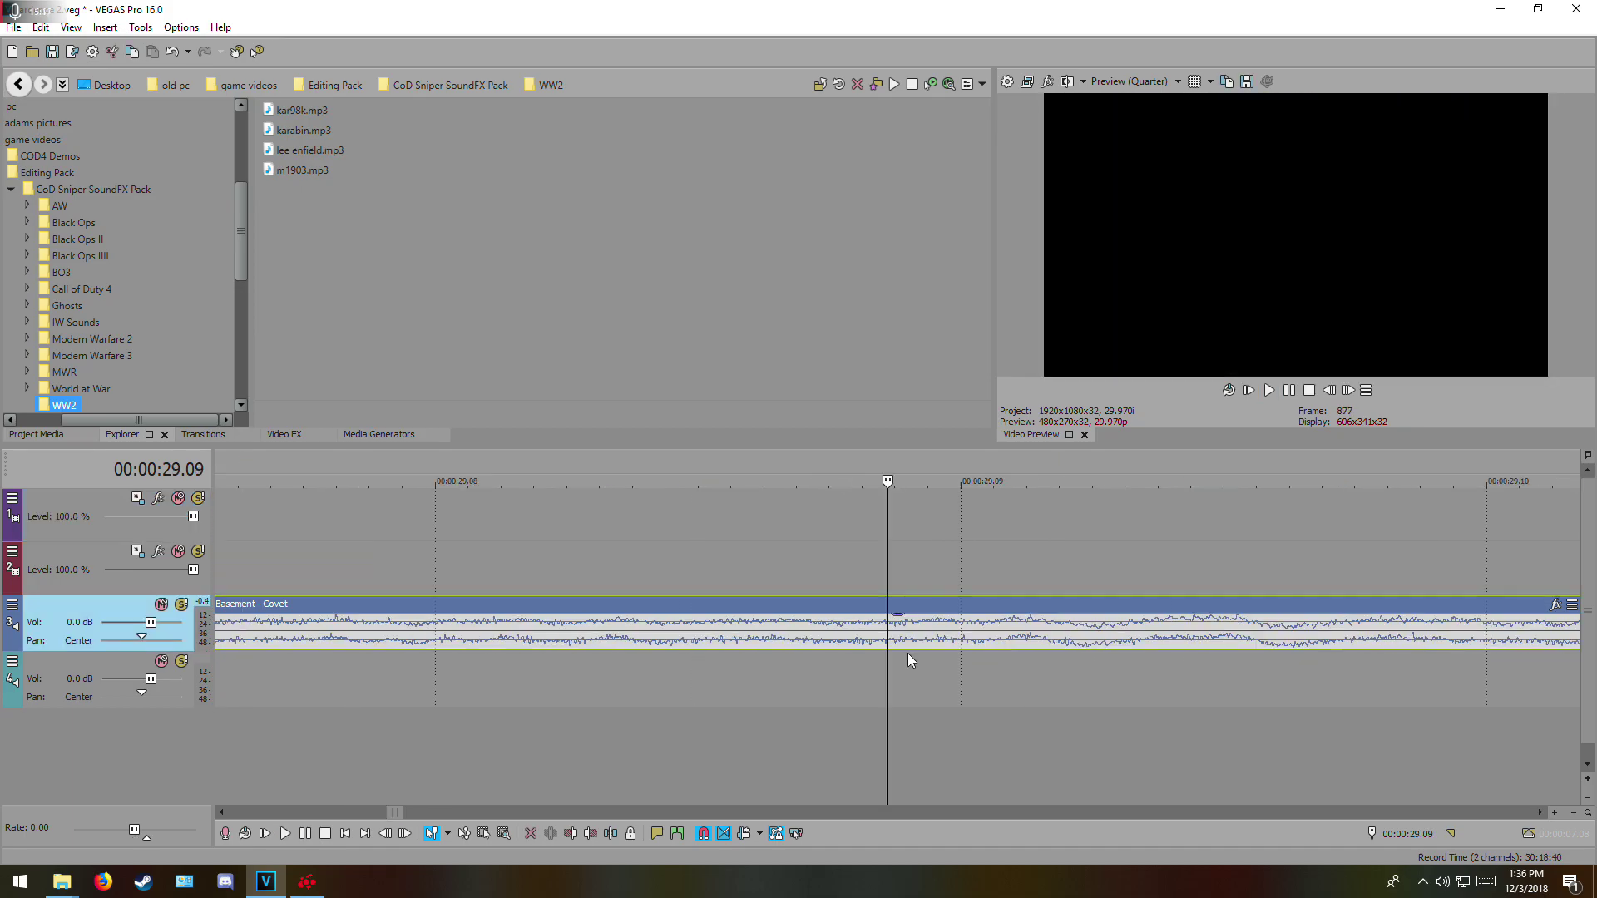
pyautogui.click(860, 639)
pyautogui.press('m')
pyautogui.scroll(-10, 914, 640)
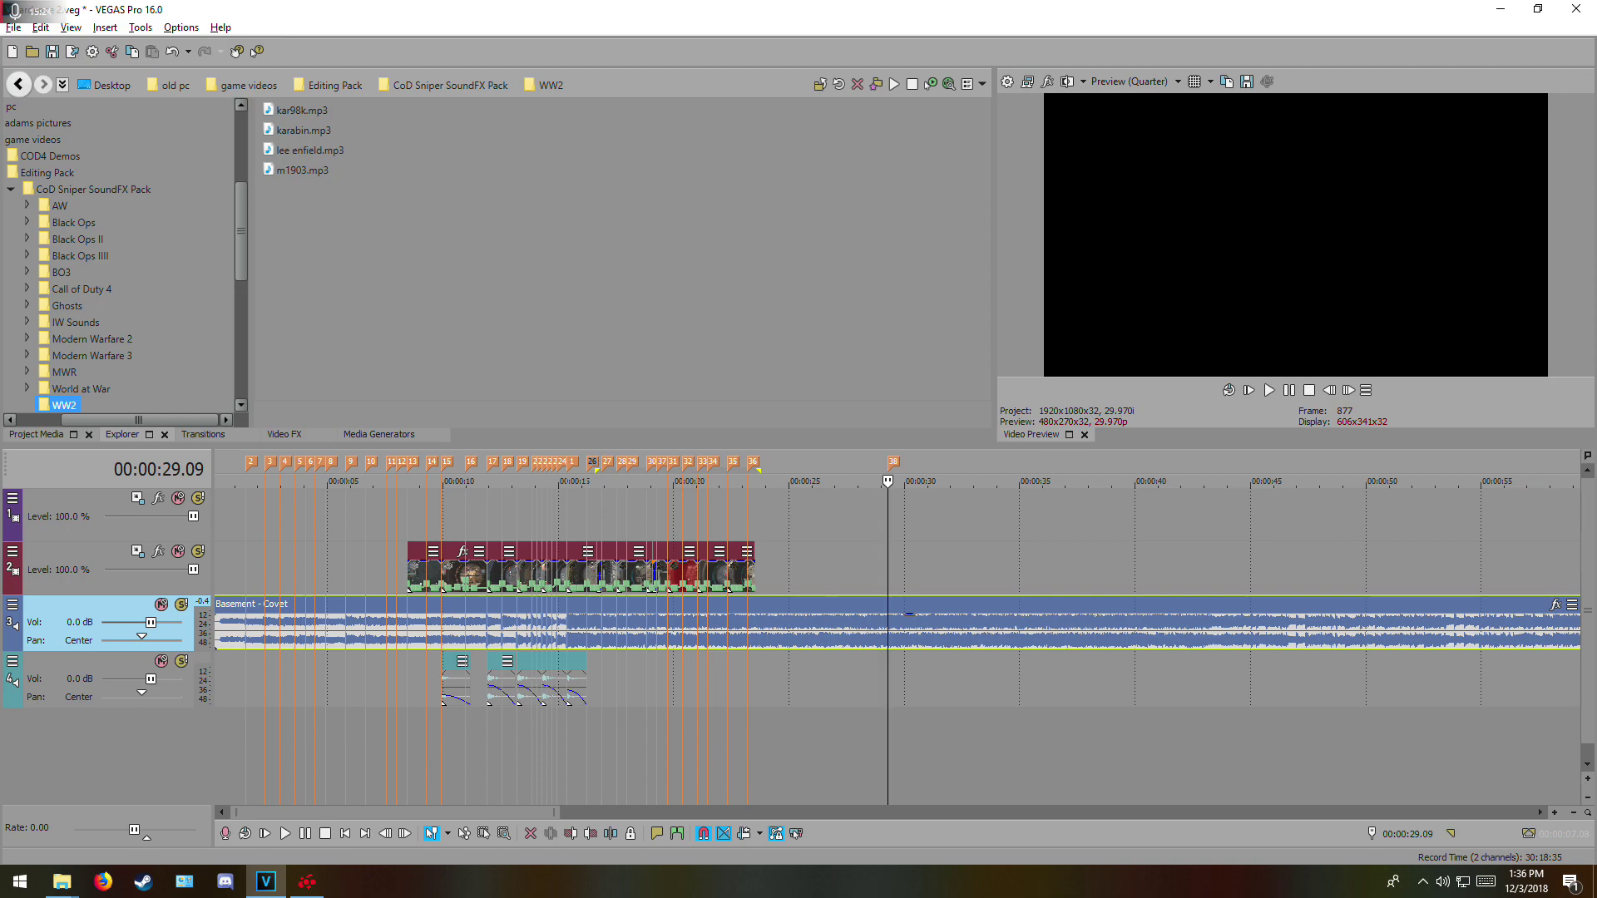
# - Bring the "air 5 on sainte" clip from File Explorer onto the empty upper video track, after the last gameplay clip
pyautogui.click(63, 881)
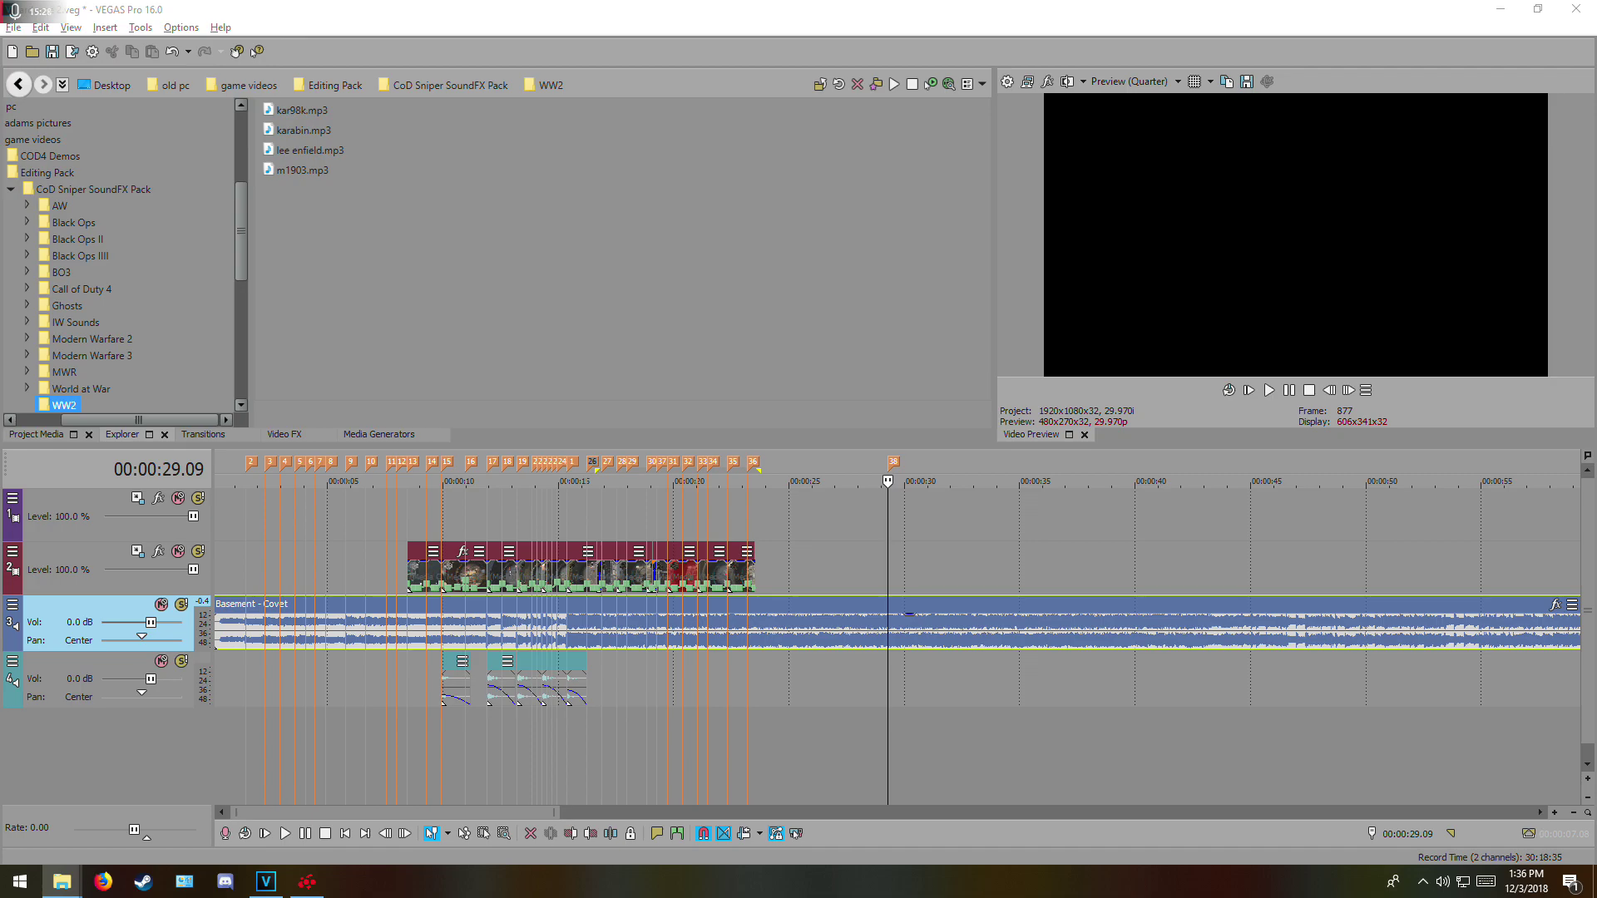
pyautogui.moveTo(502, 515); pyautogui.dragTo(766, 515)
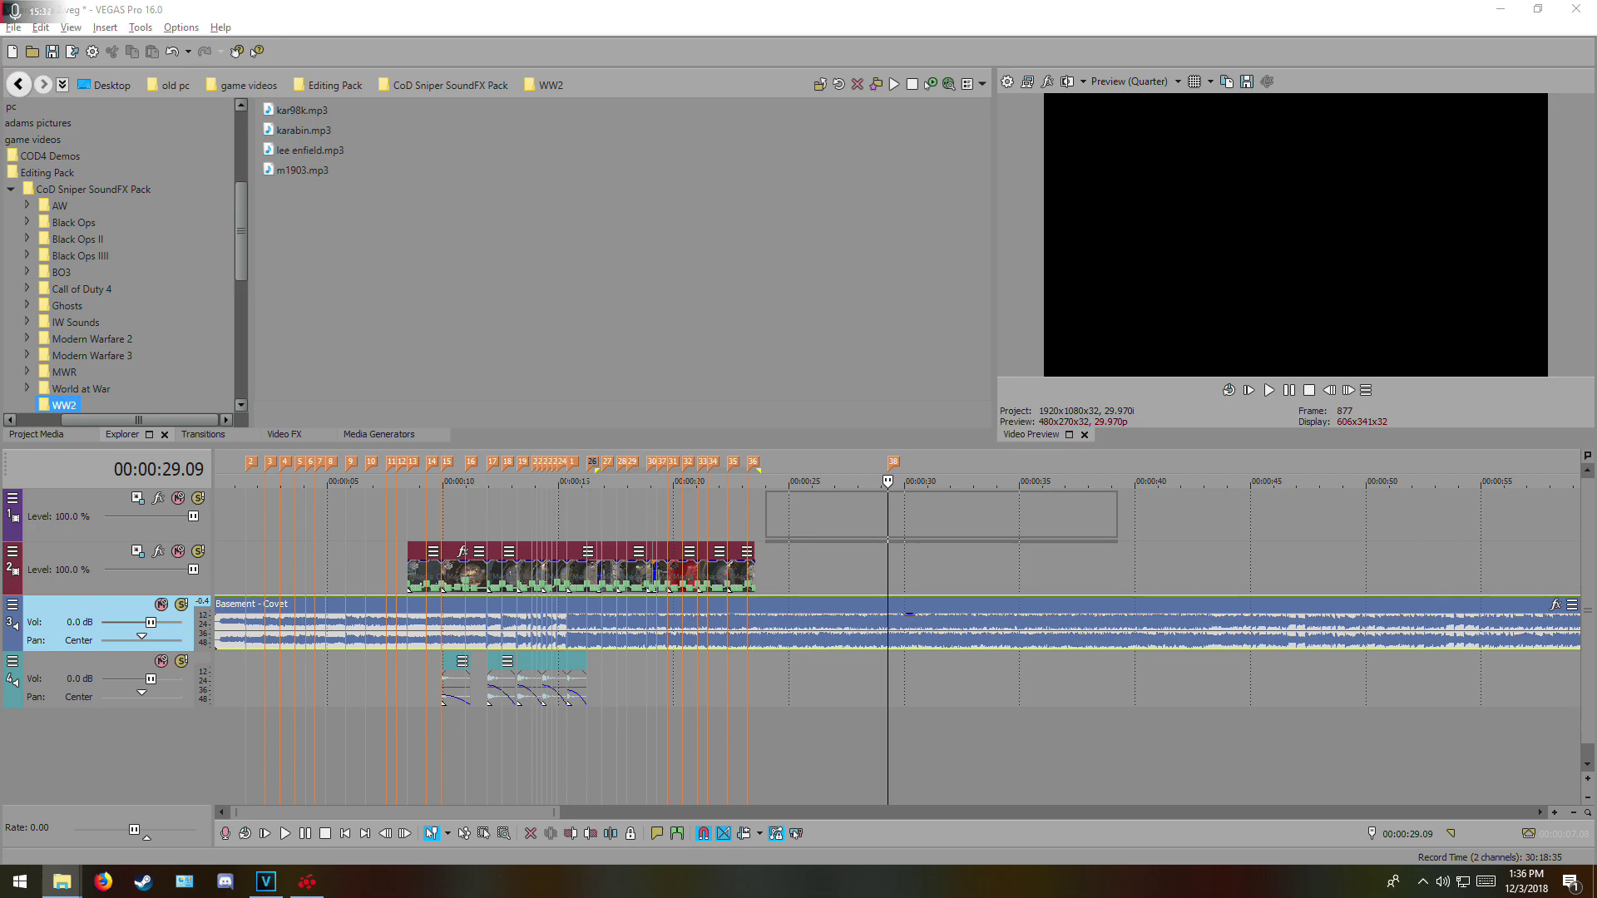
pyautogui.moveTo(766, 515); pyautogui.dragTo(766, 516)
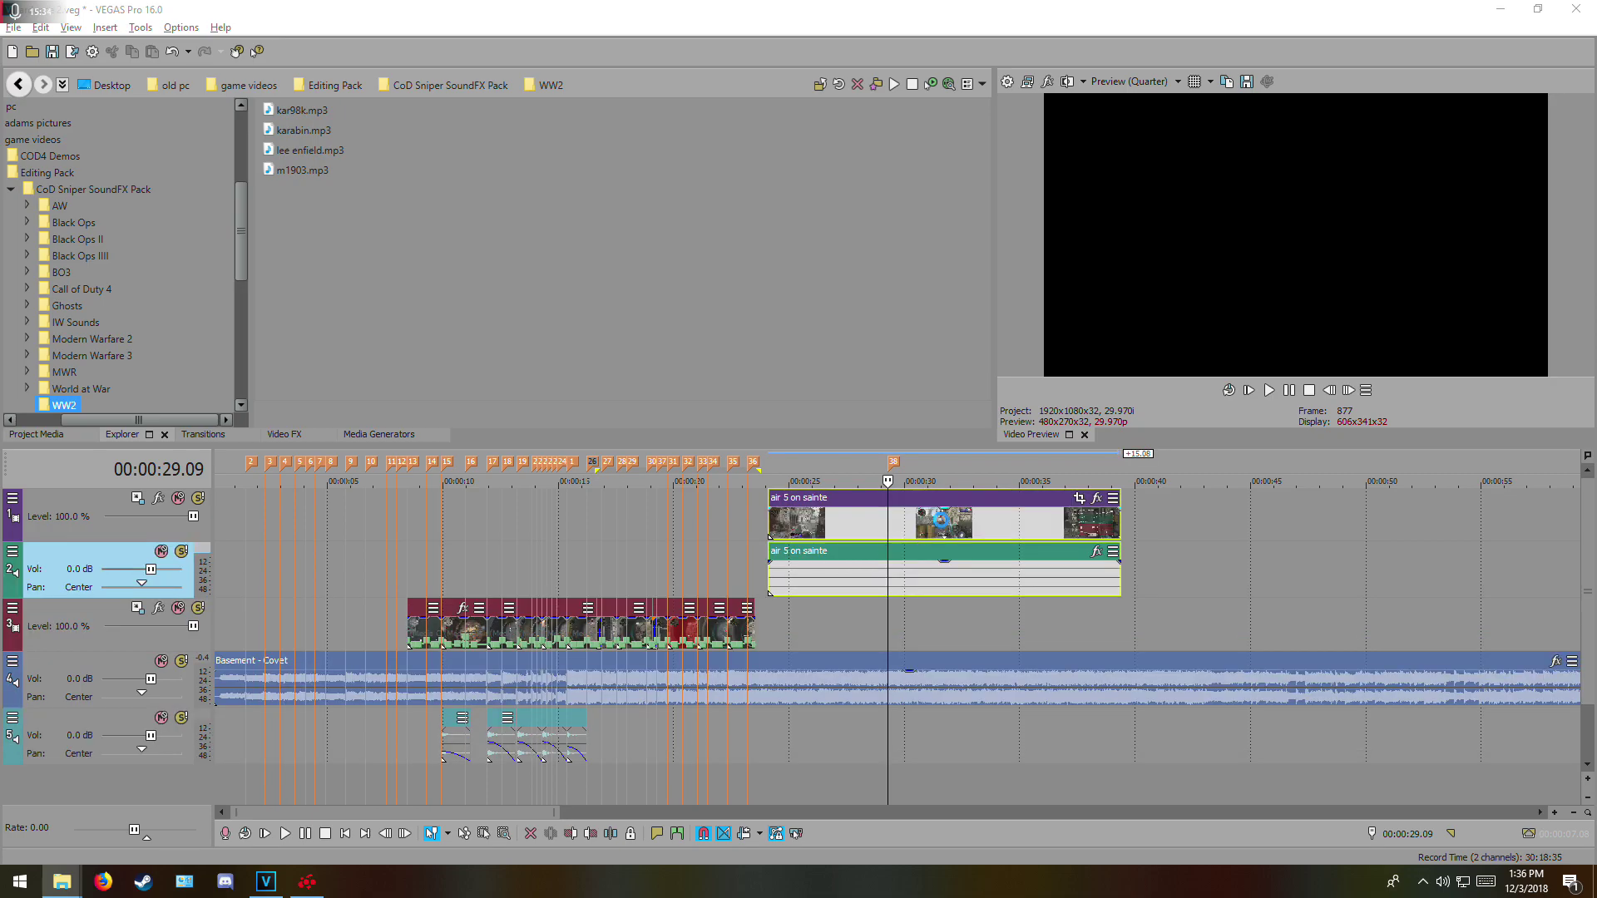
# - Find the exact shot frame in the "air 5 on sainte" clip near 32.05 and split the clip there
pyautogui.click(941, 516)
pyautogui.press('space')
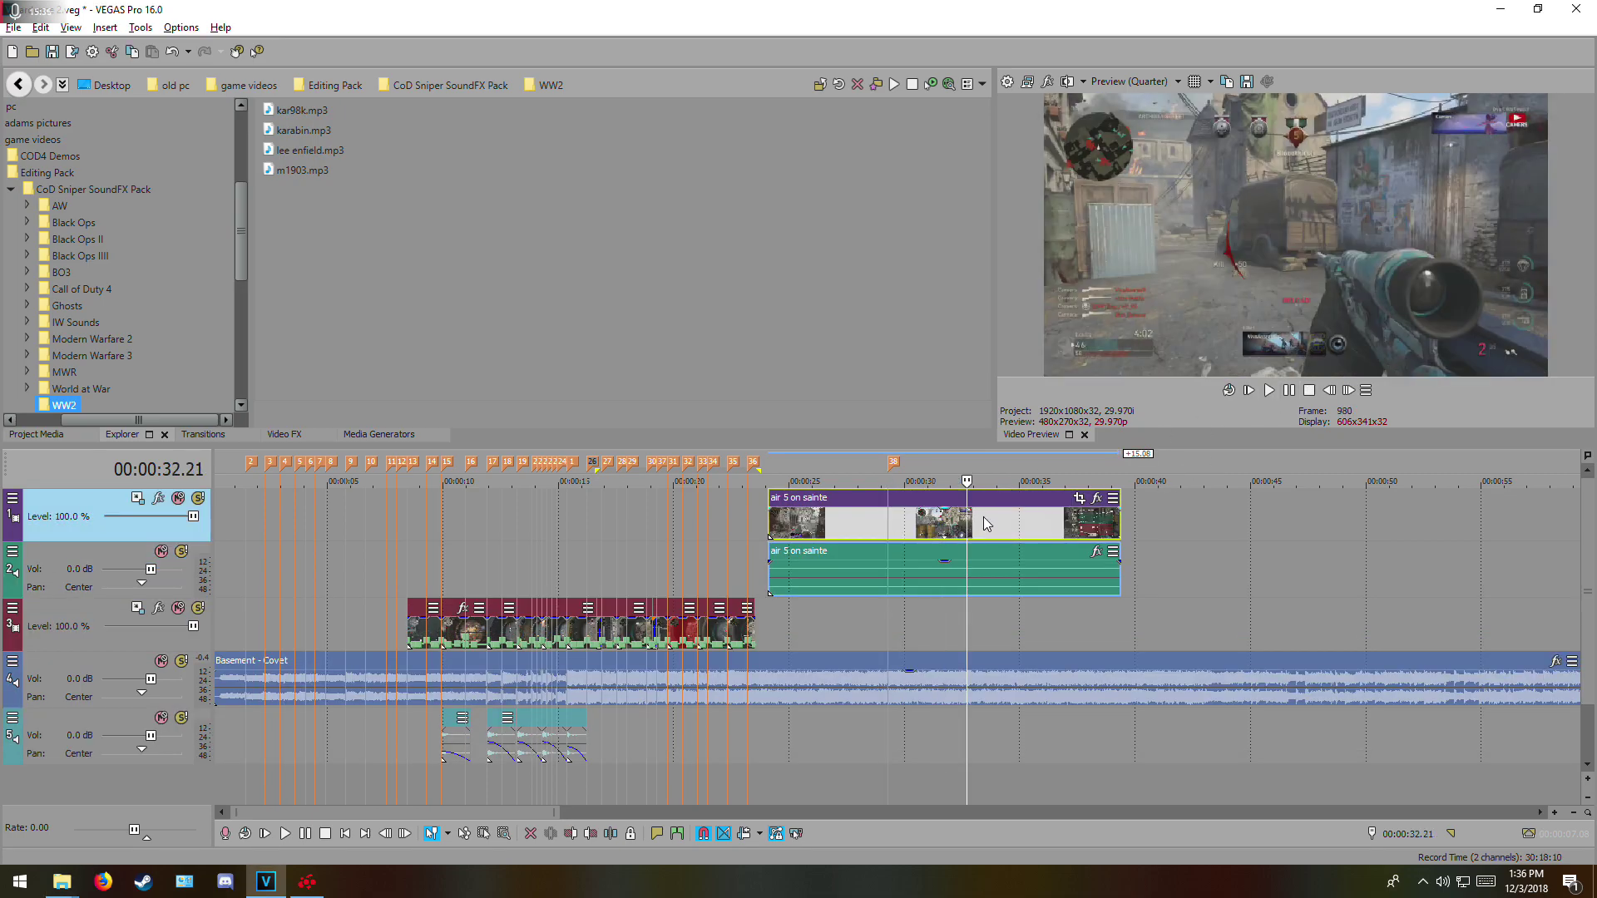
pyautogui.click(1328, 390)
pyautogui.click(1328, 390)
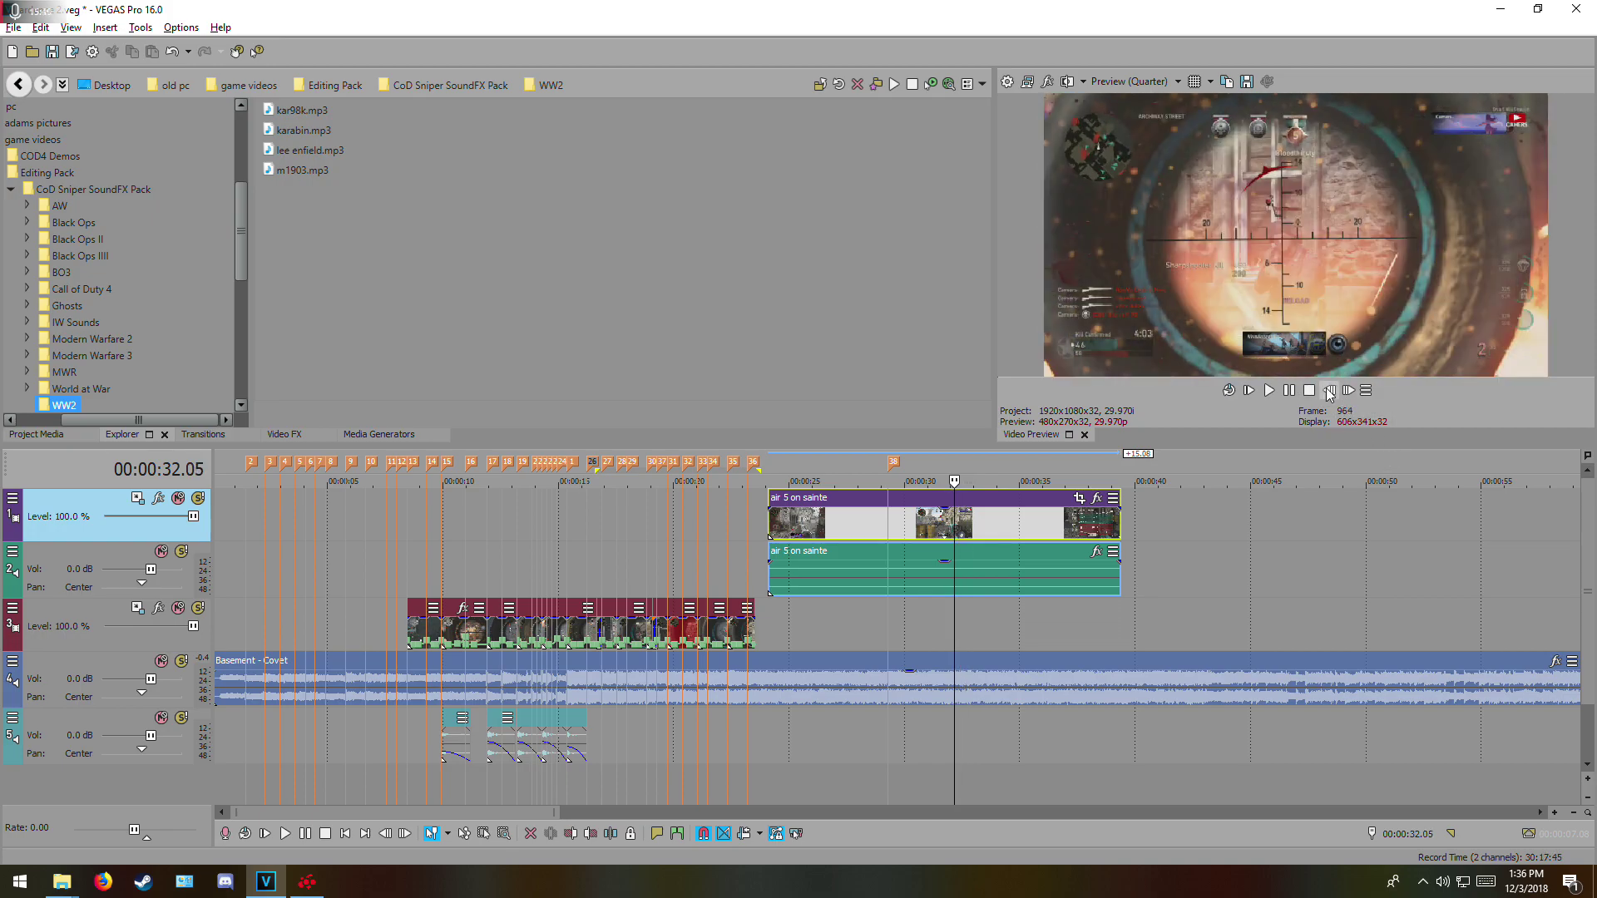
pyautogui.click(1328, 390)
pyautogui.press('s')
# - Fit the first "air 5 on sainte" piece between the last gameplay clip and the 29.09 marker, and start the second piece at that marker
pyautogui.moveTo(871, 521)
pyautogui.mouseDown()
pyautogui.moveTo(800, 501)
pyautogui.moveTo(869, 527)
pyautogui.mouseUp()
pyautogui.click(888, 511)
pyautogui.moveTo(704, 520); pyautogui.dragTo(747, 514)
pyautogui.click(956, 526)
pyautogui.moveTo(946, 529); pyautogui.dragTo(879, 529)
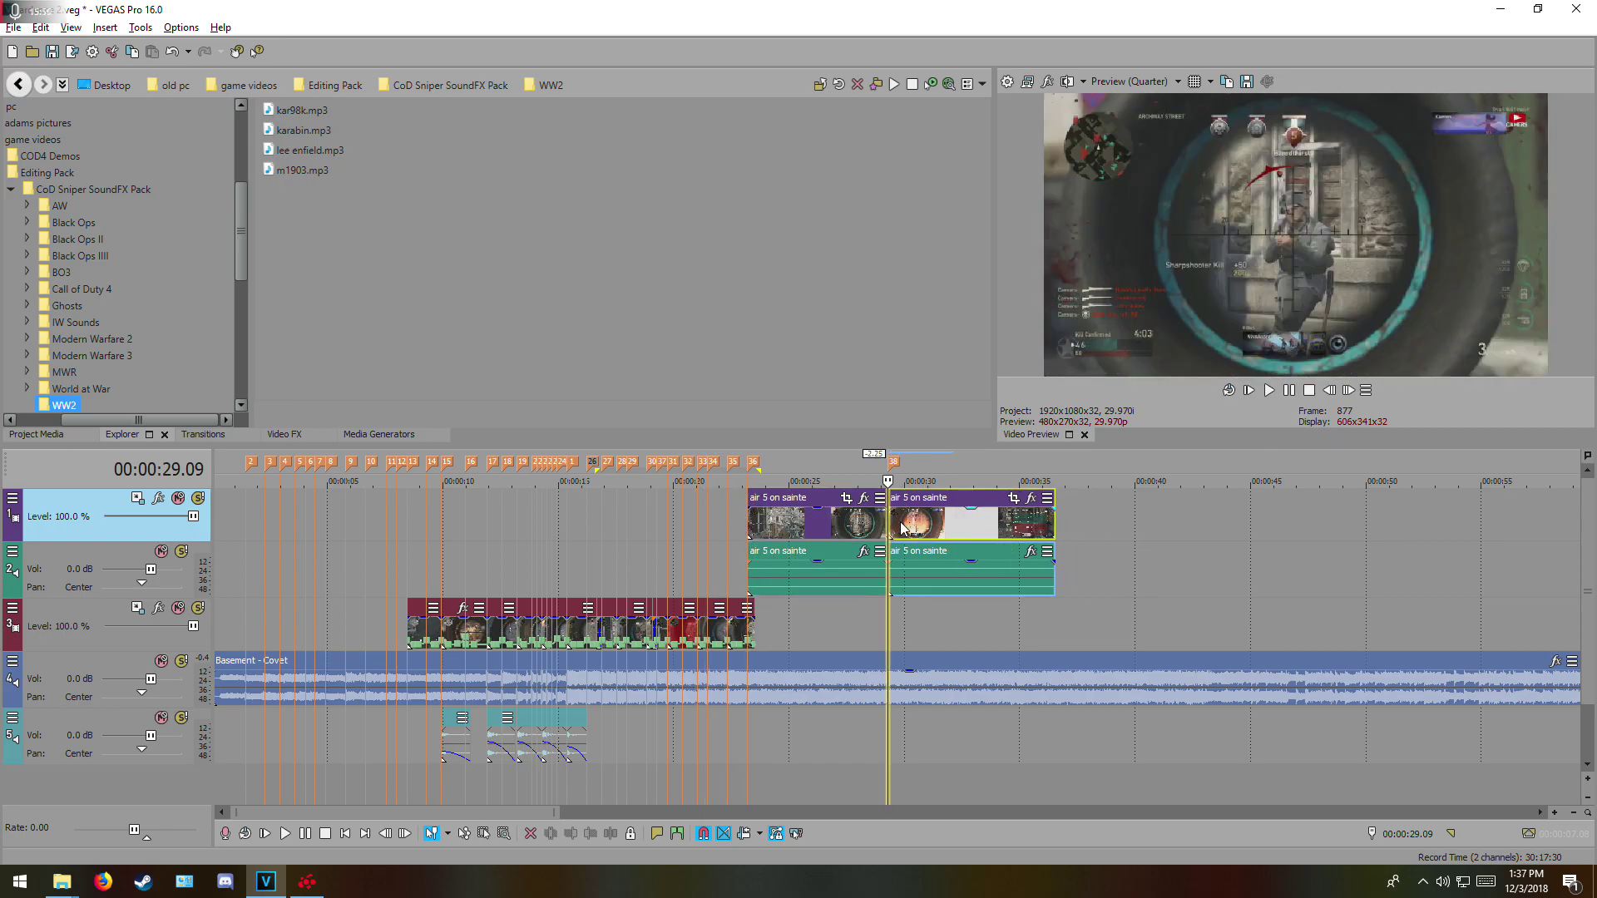
# - Insert a velocity envelope on the second "air 5 on sainte" piece
pyautogui.scroll(2, 859, 556)
pyautogui.rightClick(915, 536)
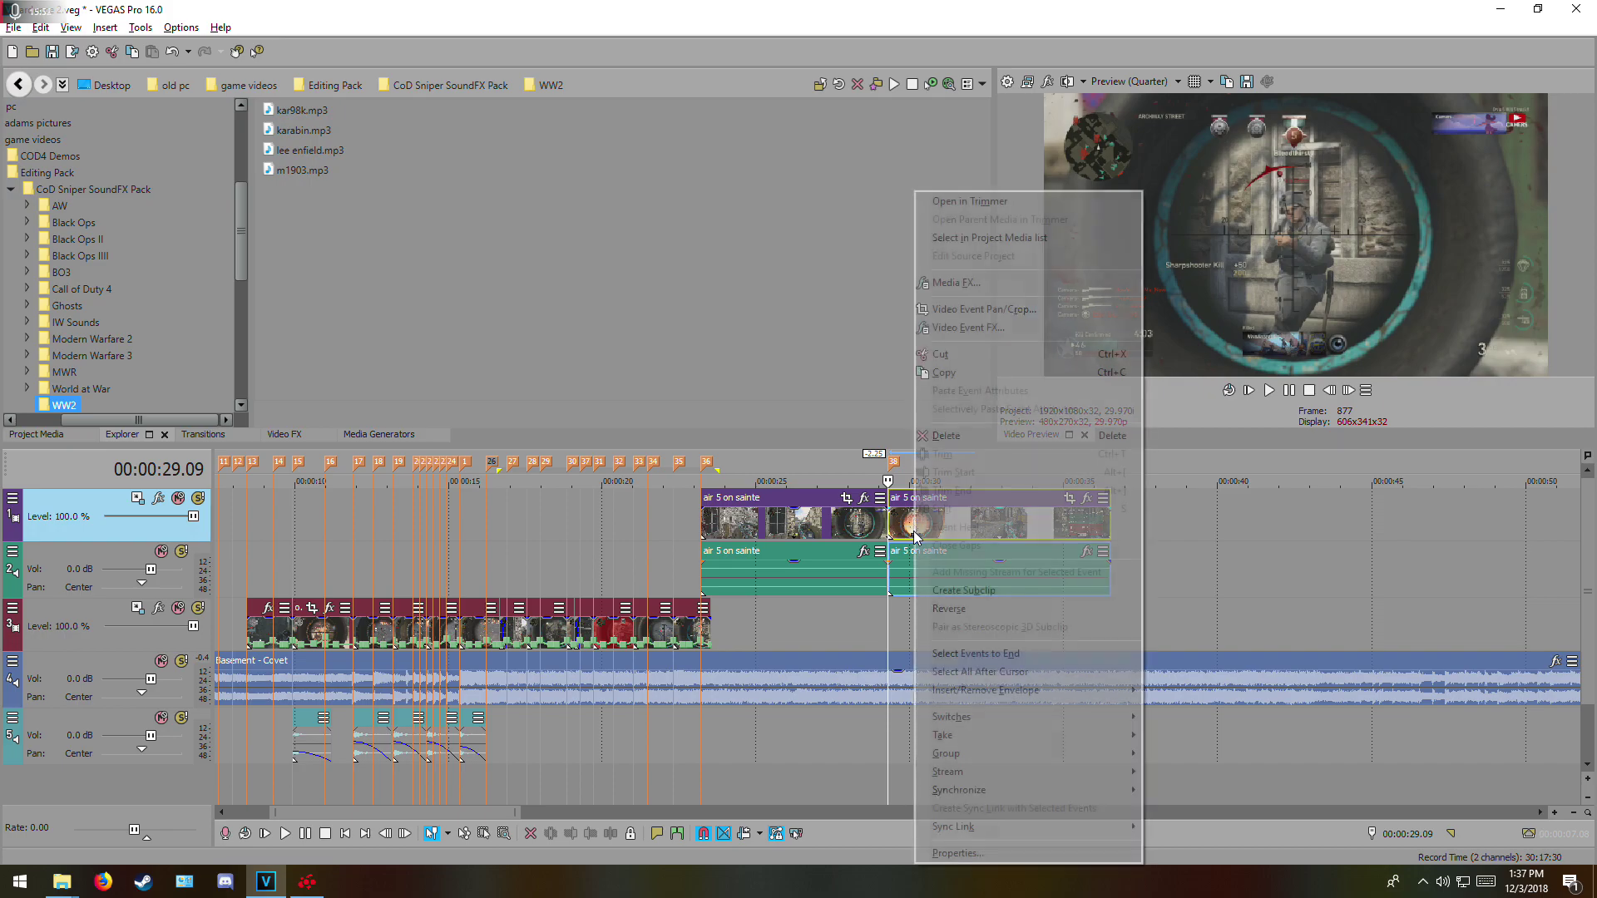
pyautogui.moveTo(1046, 687)
pyautogui.click(1181, 687)
# - Advance to 29.18 and set a velocity point there to 50% forward velocity on the second piece
pyautogui.press('Right')
pyautogui.press('Right')
pyautogui.press('Right')
pyautogui.press('Right')
pyautogui.press('Right')
pyautogui.press('Right')
pyautogui.press('Right')
pyautogui.press('Right')
pyautogui.press('Right')
pyautogui.press('Right')
pyautogui.scroll(5, 923, 532)
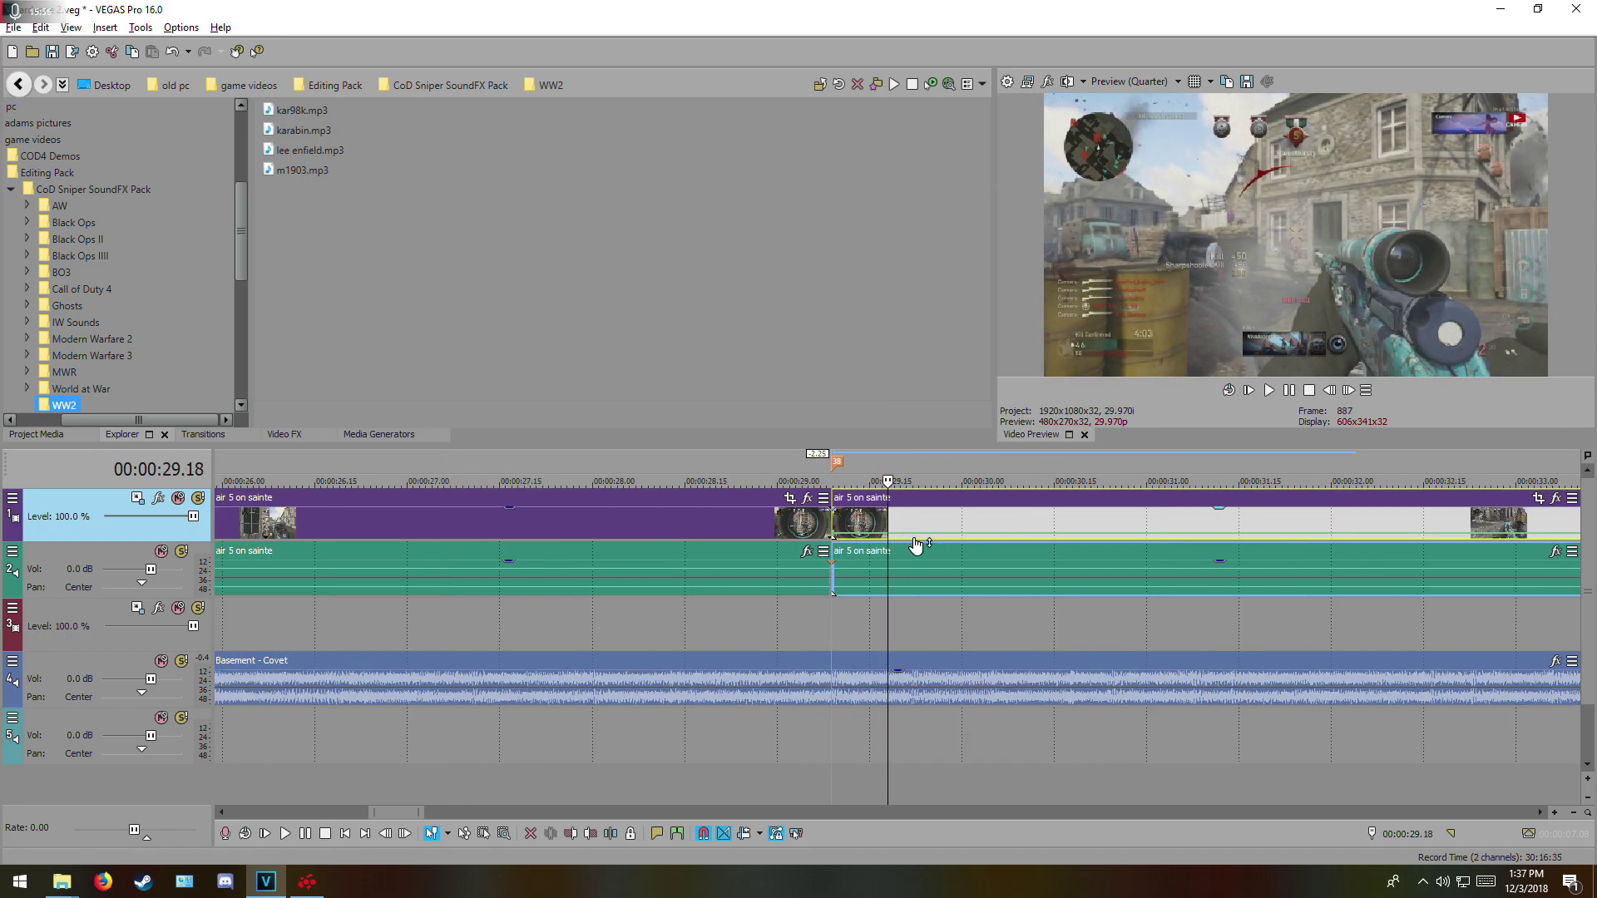
pyautogui.rightClick(891, 536)
pyautogui.click(964, 215)
# - Set the second piece's first velocity point to 200% forward velocity and give the following envelope segment a Fast Fade
pyautogui.rightClick(834, 534)
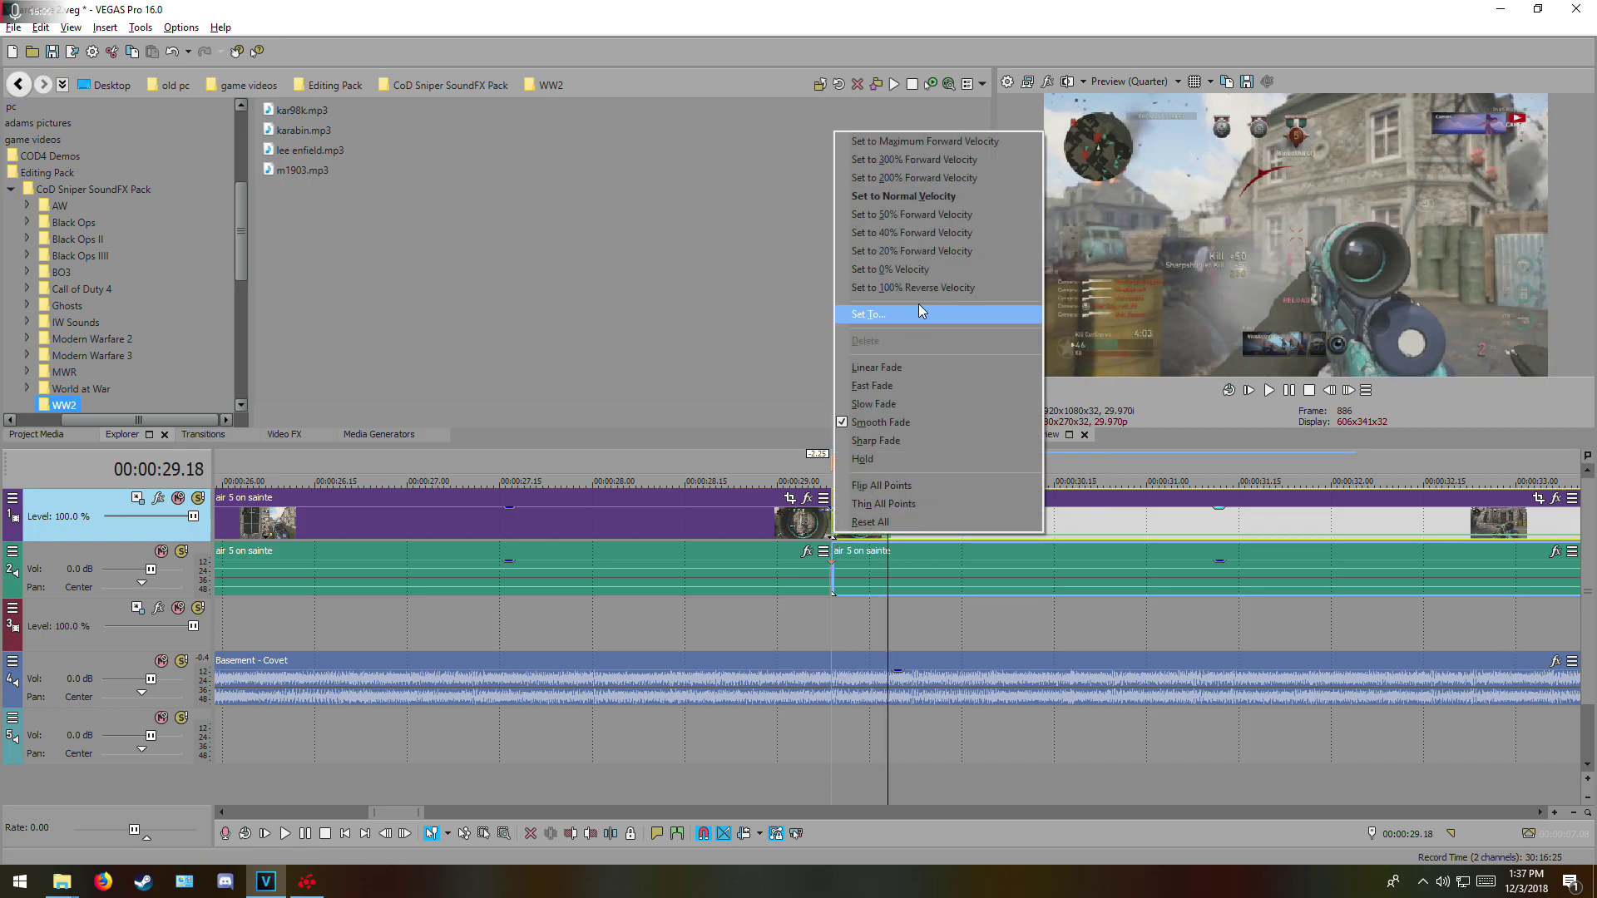
pyautogui.click(945, 179)
pyautogui.rightClick(849, 536)
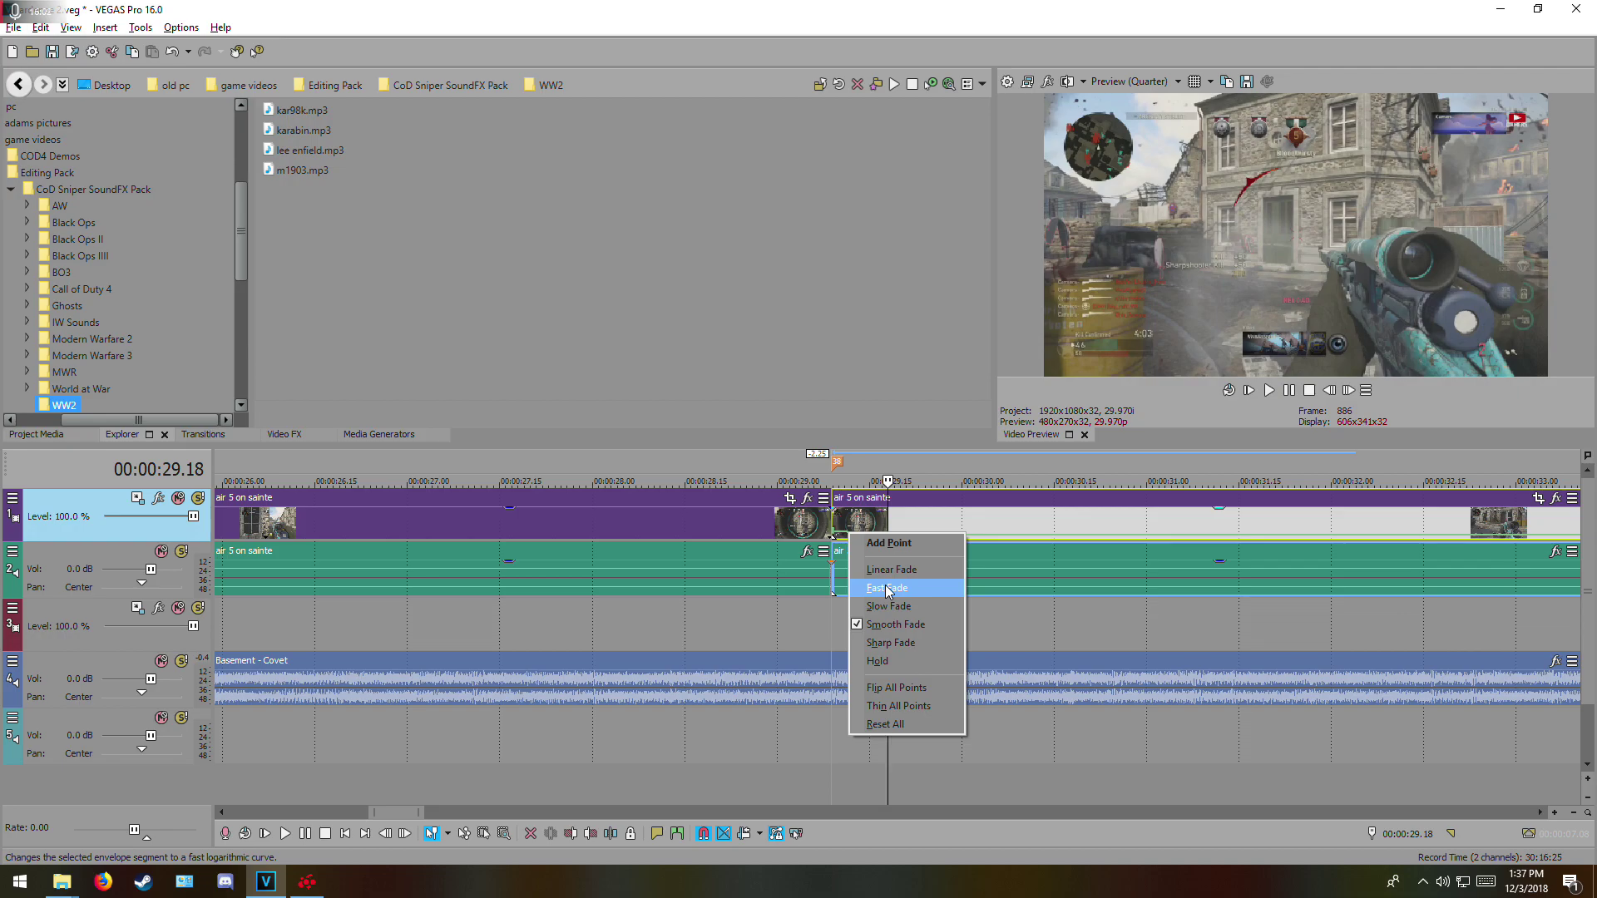
pyautogui.click(886, 588)
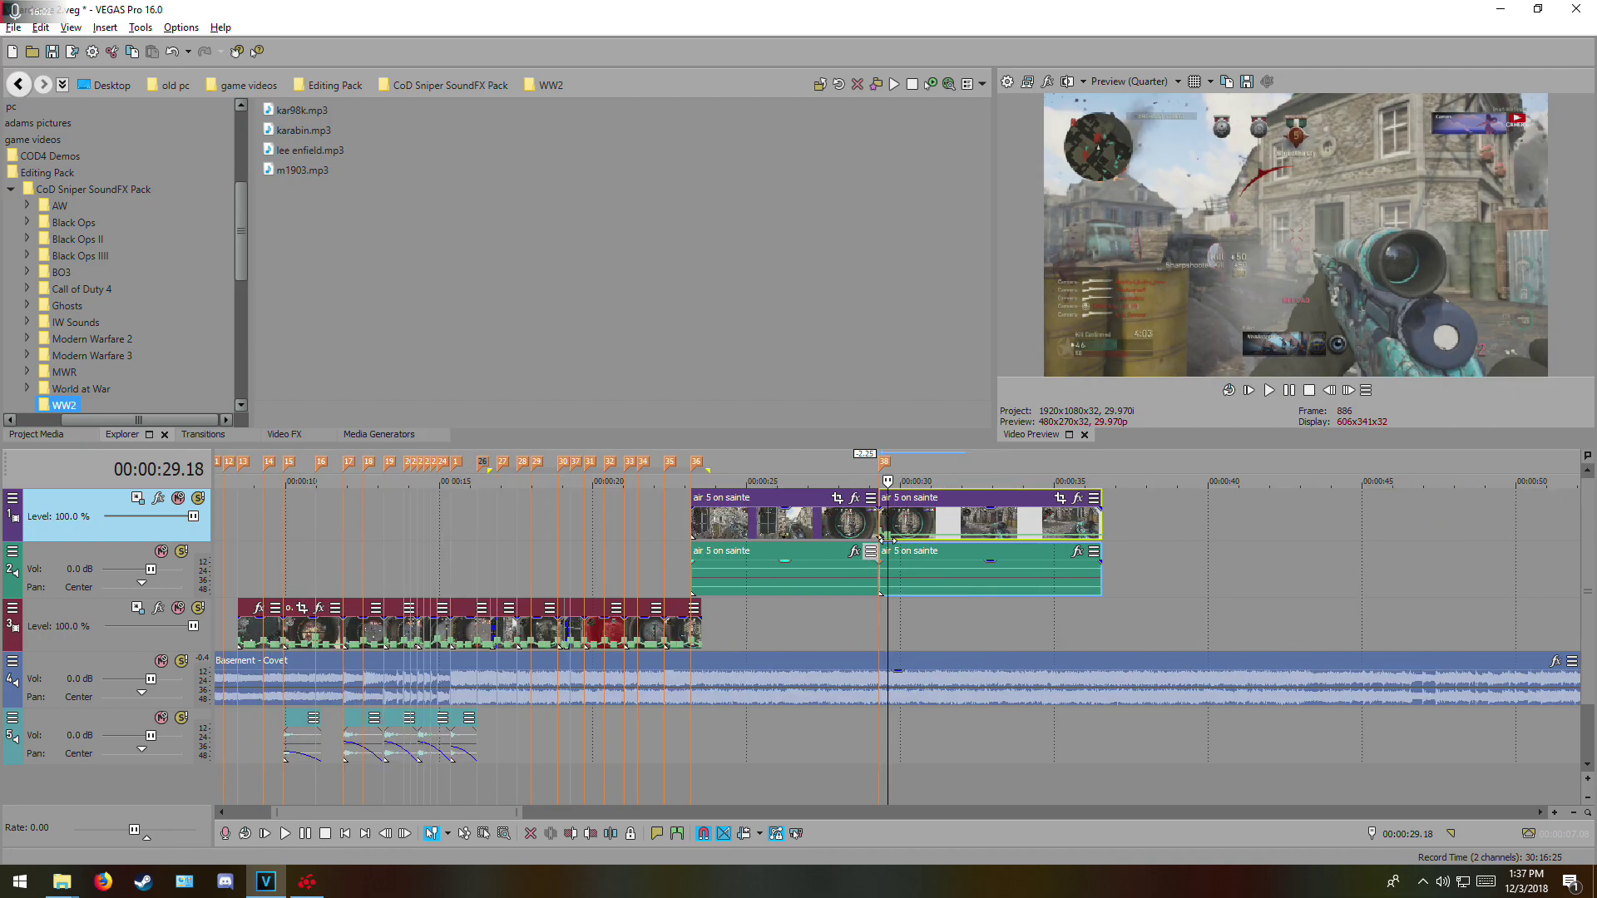
# - Play the "air 5 on sainte" pieces from 23.06 to check the shot against the 29.09 marker
pyautogui.click(701, 527)
pyautogui.press('space')
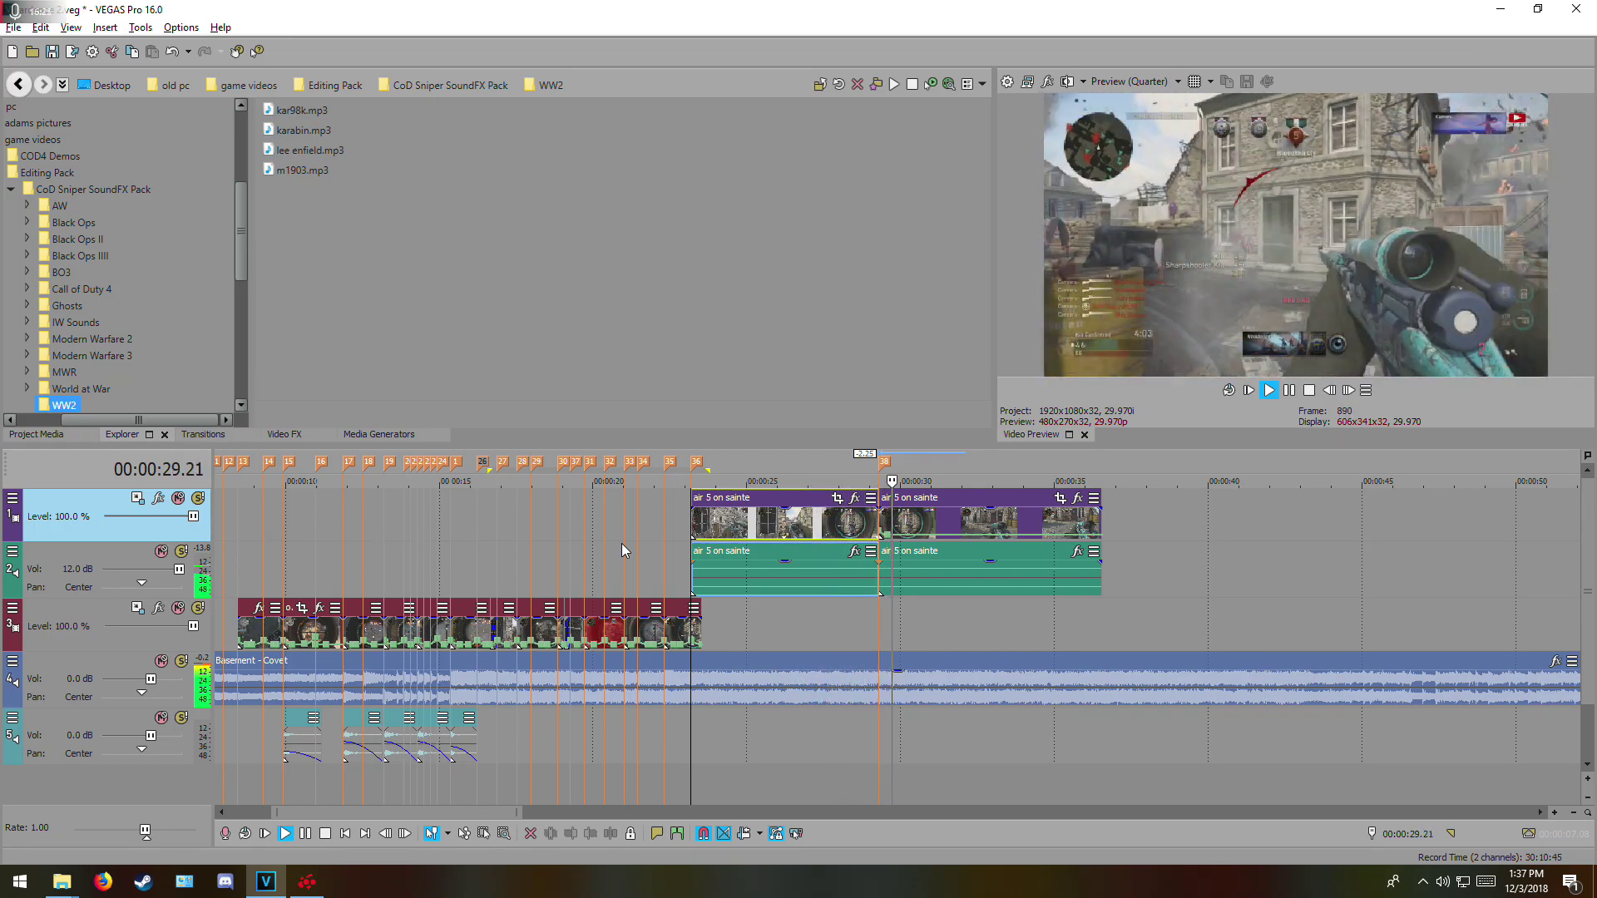
pyautogui.press('space')
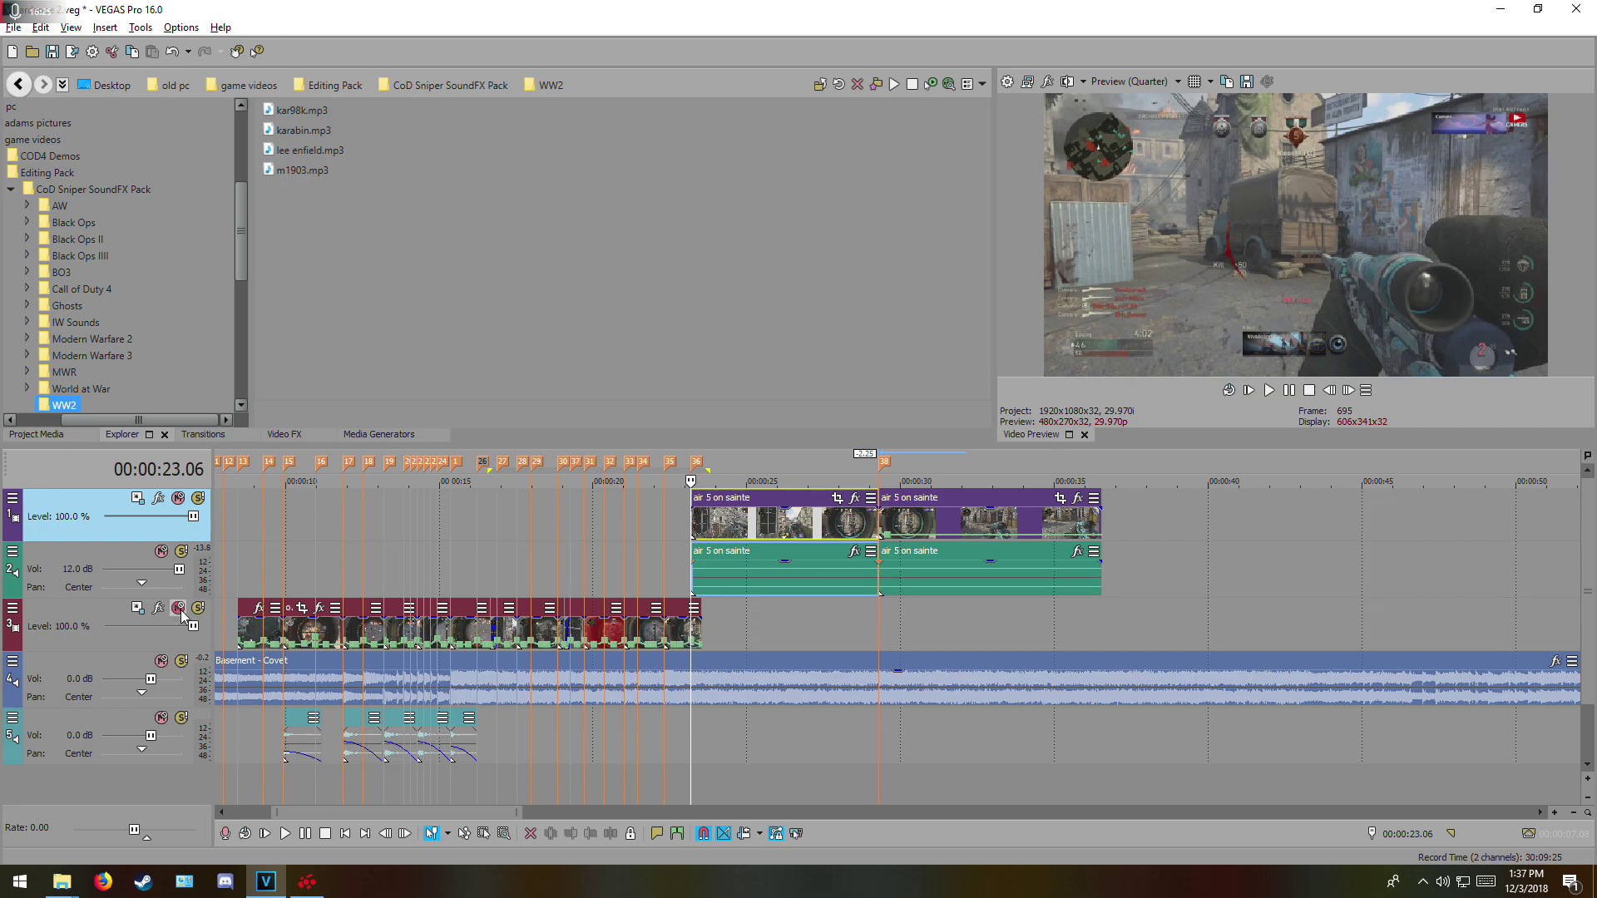
# - Reset the "air 5 on sainte" audio track's volume to 0.0 dB and delete that clip's video and audio tracks
pyautogui.doubleClick(177, 573)
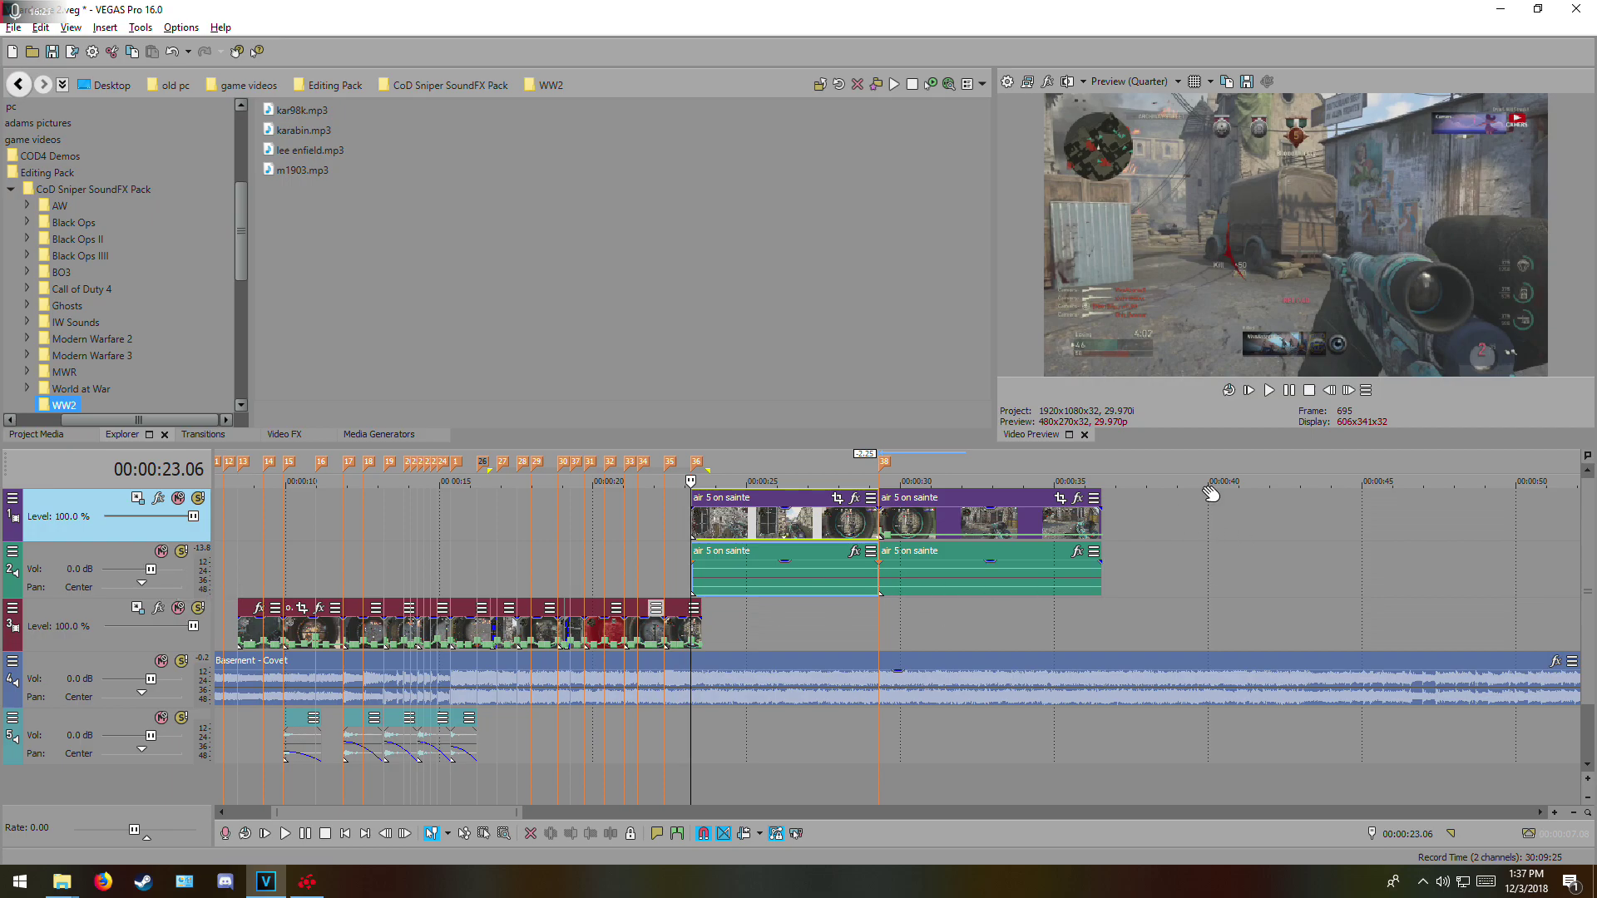
pyautogui.rightClick(1121, 526)
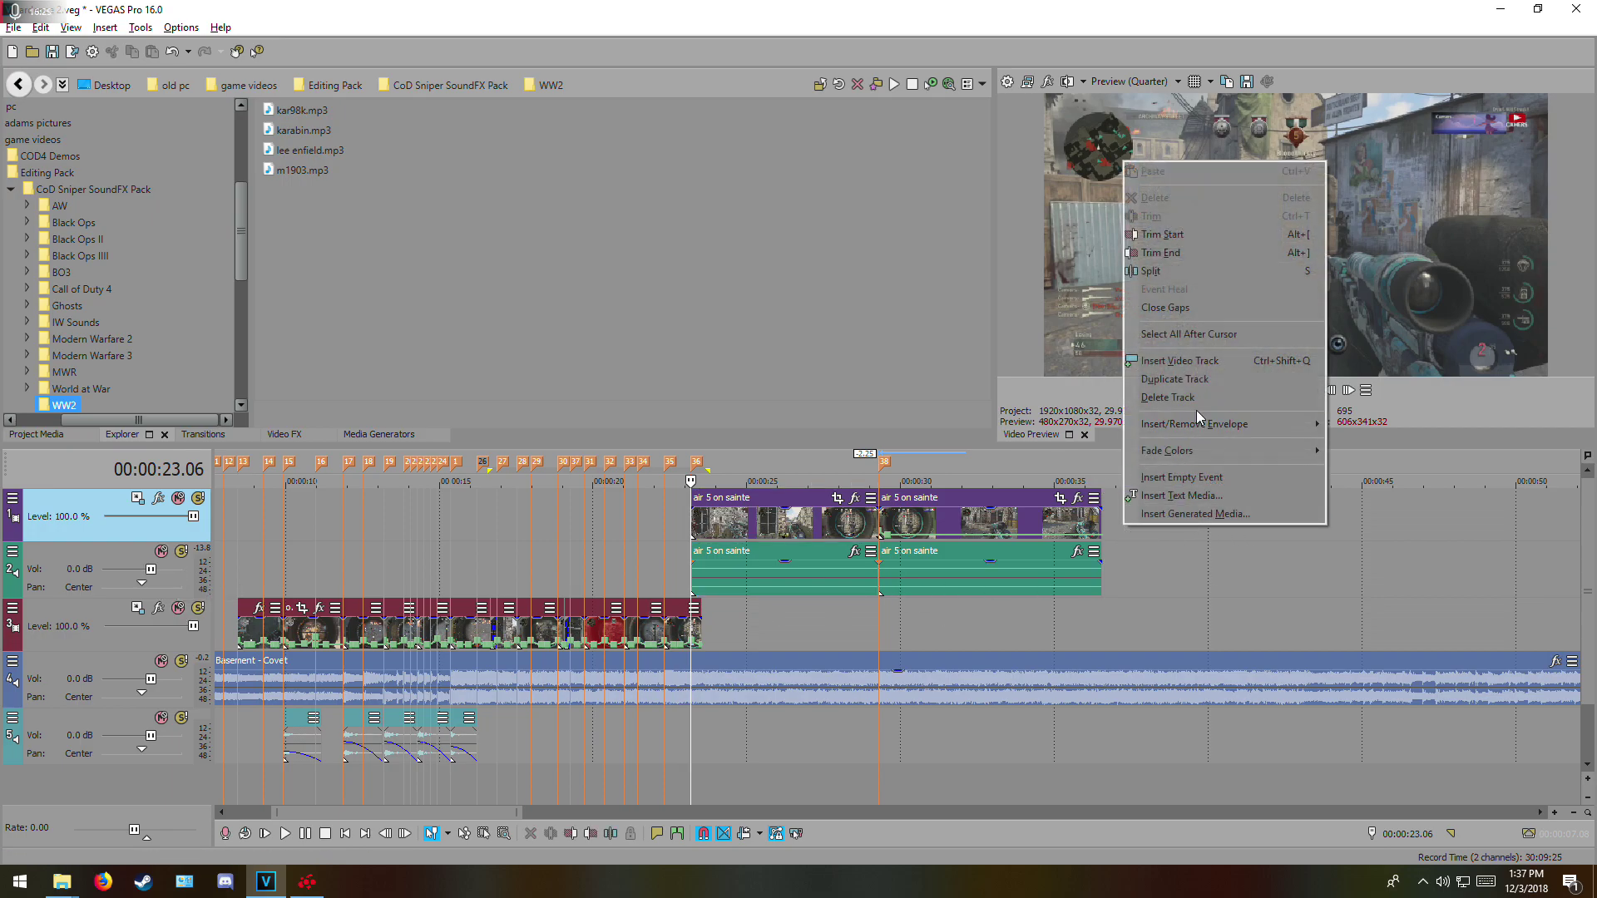
pyautogui.click(1195, 397)
pyautogui.rightClick(1142, 516)
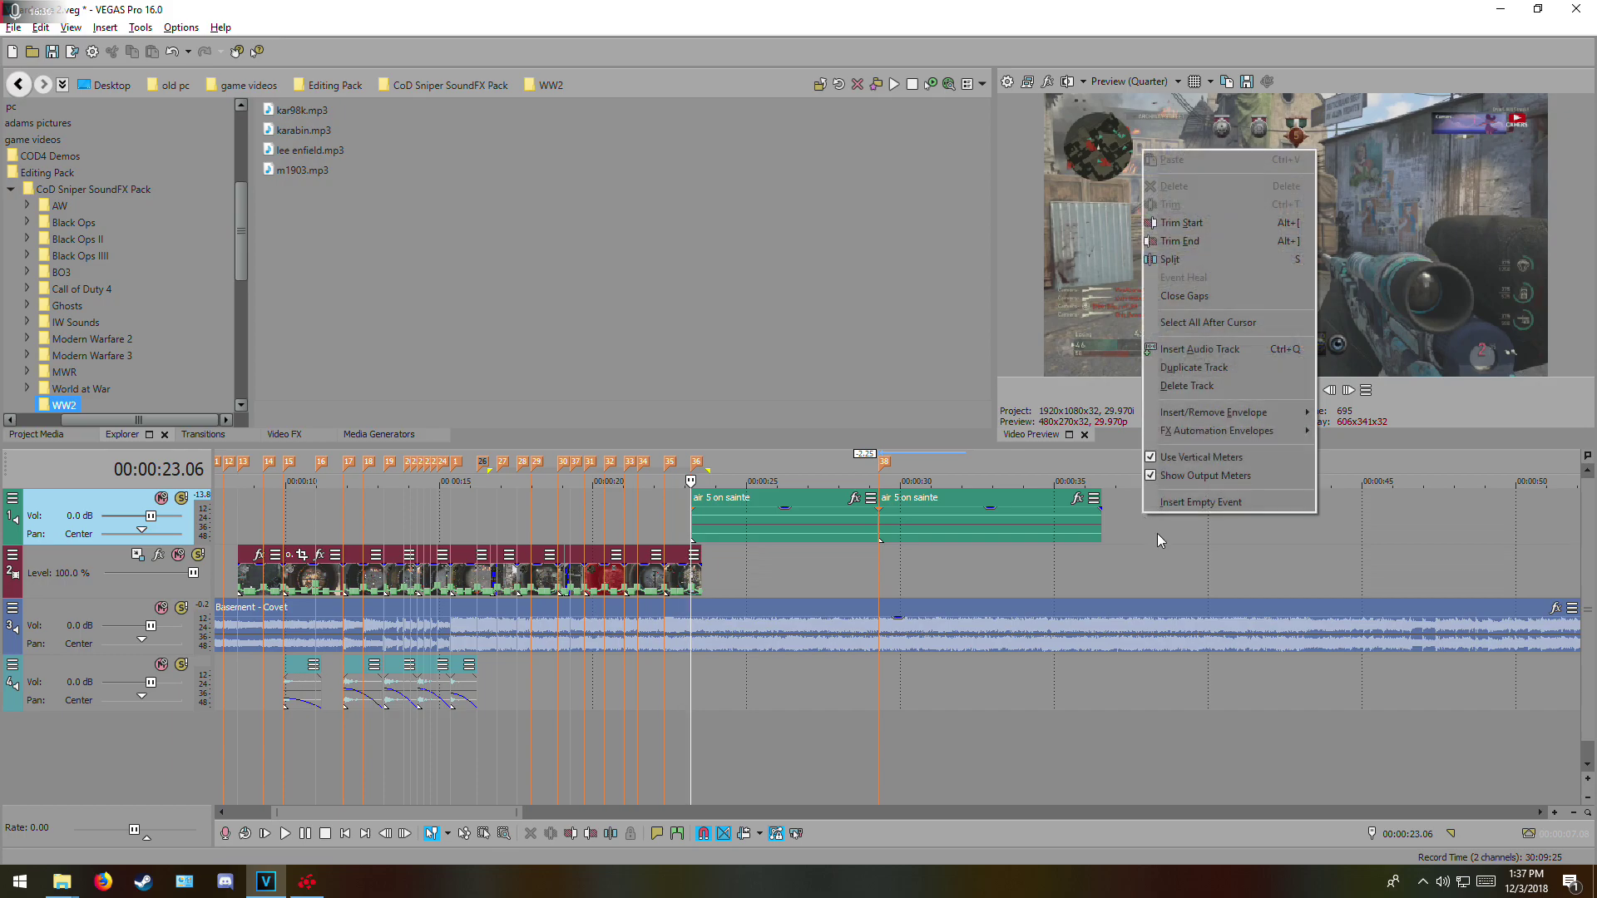
pyautogui.click(1197, 386)
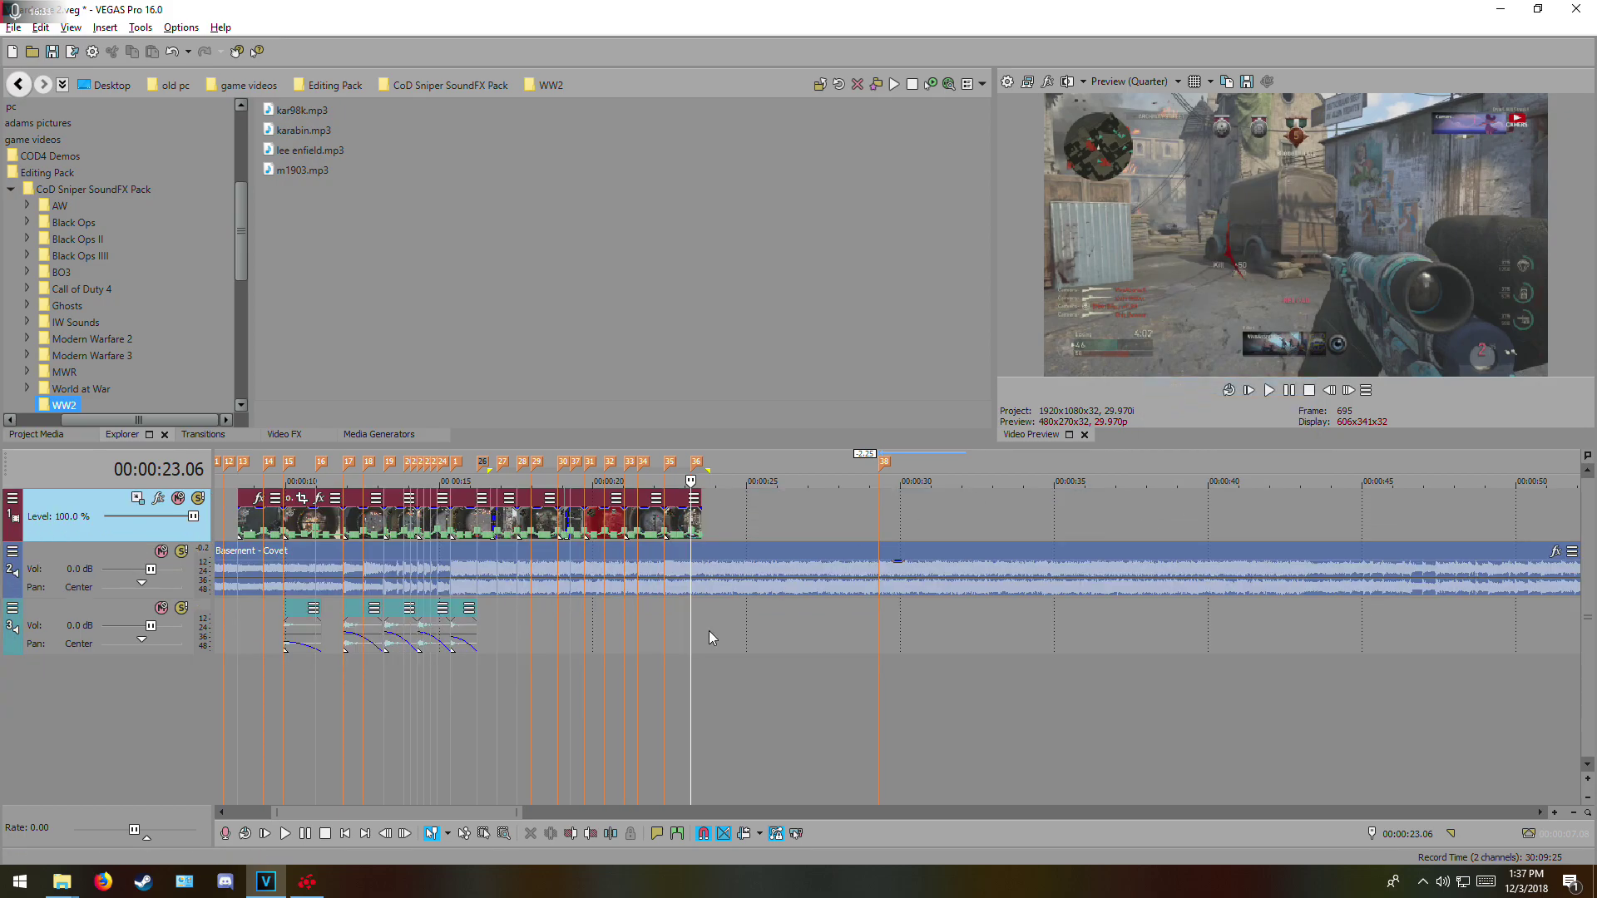
pyautogui.scroll(-2, 708, 630)
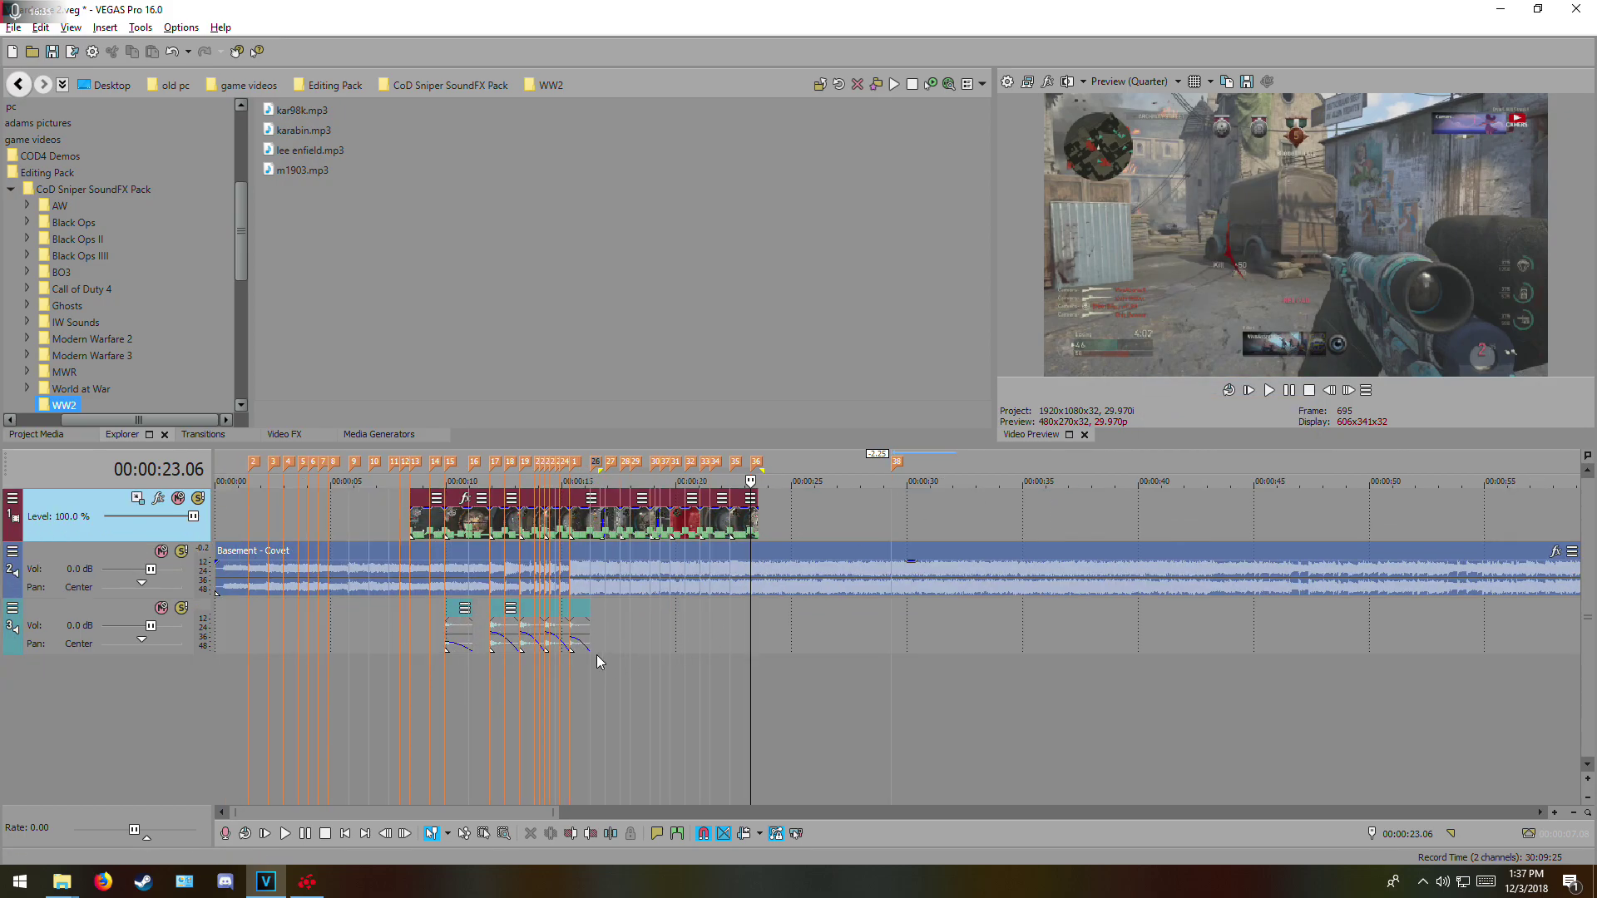